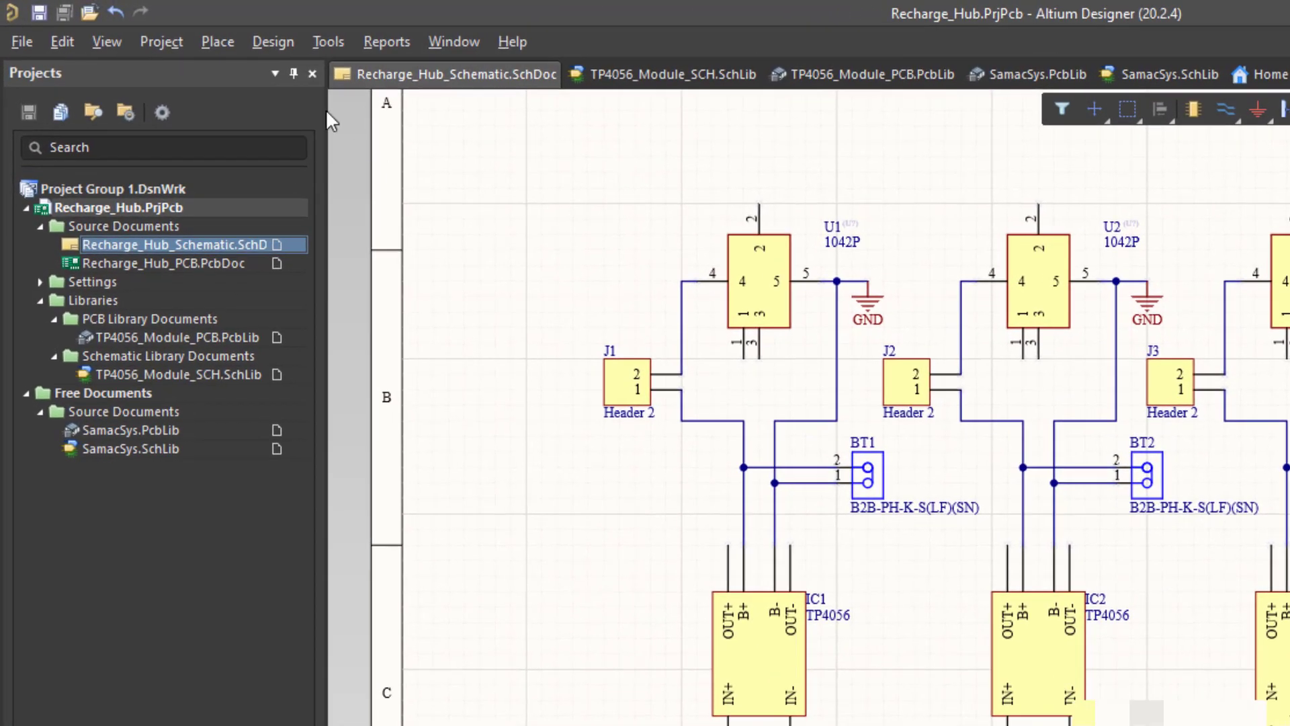
Step: Send the schematic design to Recharge_Hub_PCB.PcbDoc and review the listed engineering changes
{"action": "left_click", "coordinate": [158, 24]}
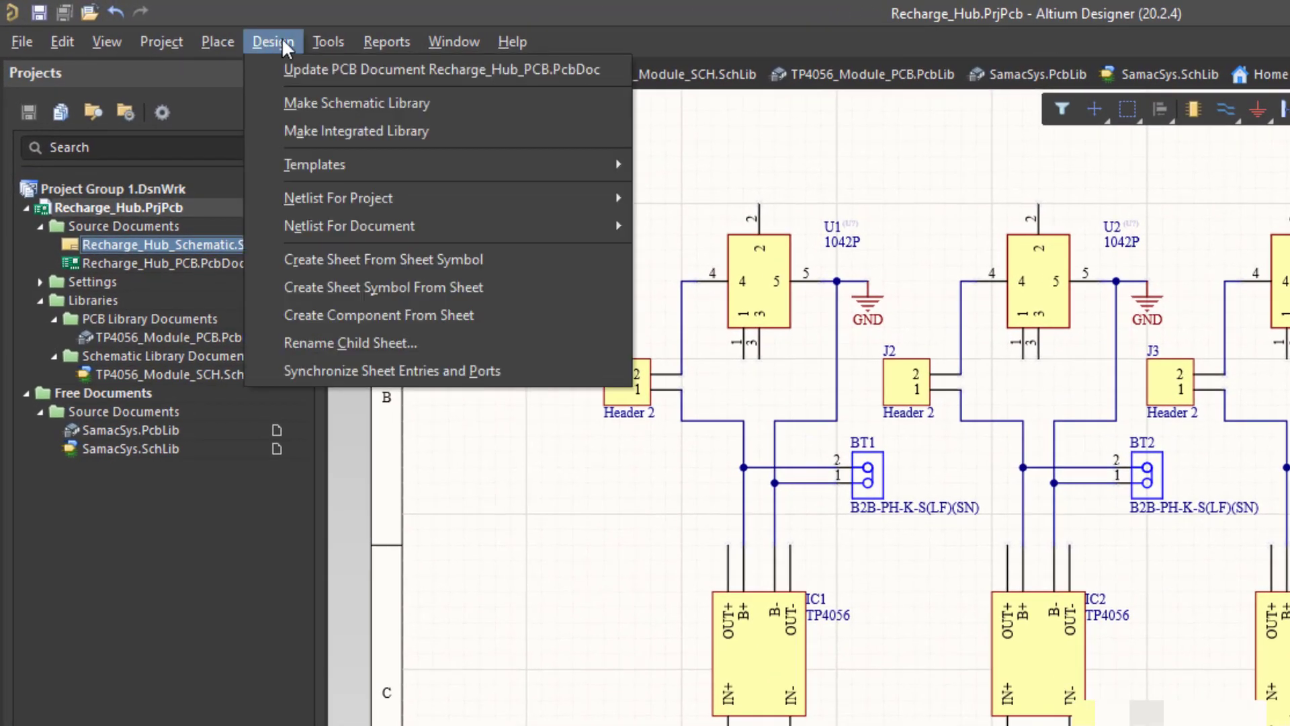
{"action": "left_click", "coordinate": [515, 72]}
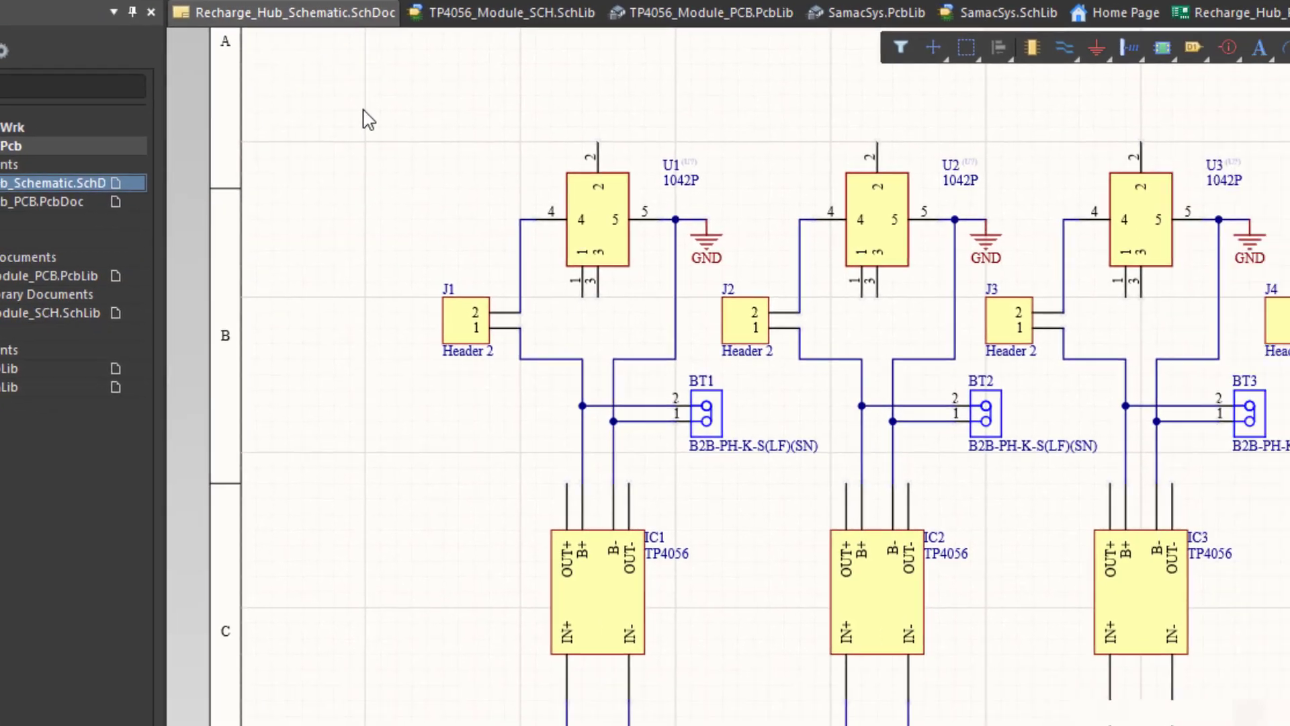
{"action": "scroll", "coordinate": [364, 316], "scroll_direction": "down", "scroll_amount": 3}
{"action": "scroll", "coordinate": [363, 322], "scroll_direction": "up", "scroll_amount": 4}
{"action": "scroll", "coordinate": [362, 317], "scroll_direction": "down", "scroll_amount": 5}
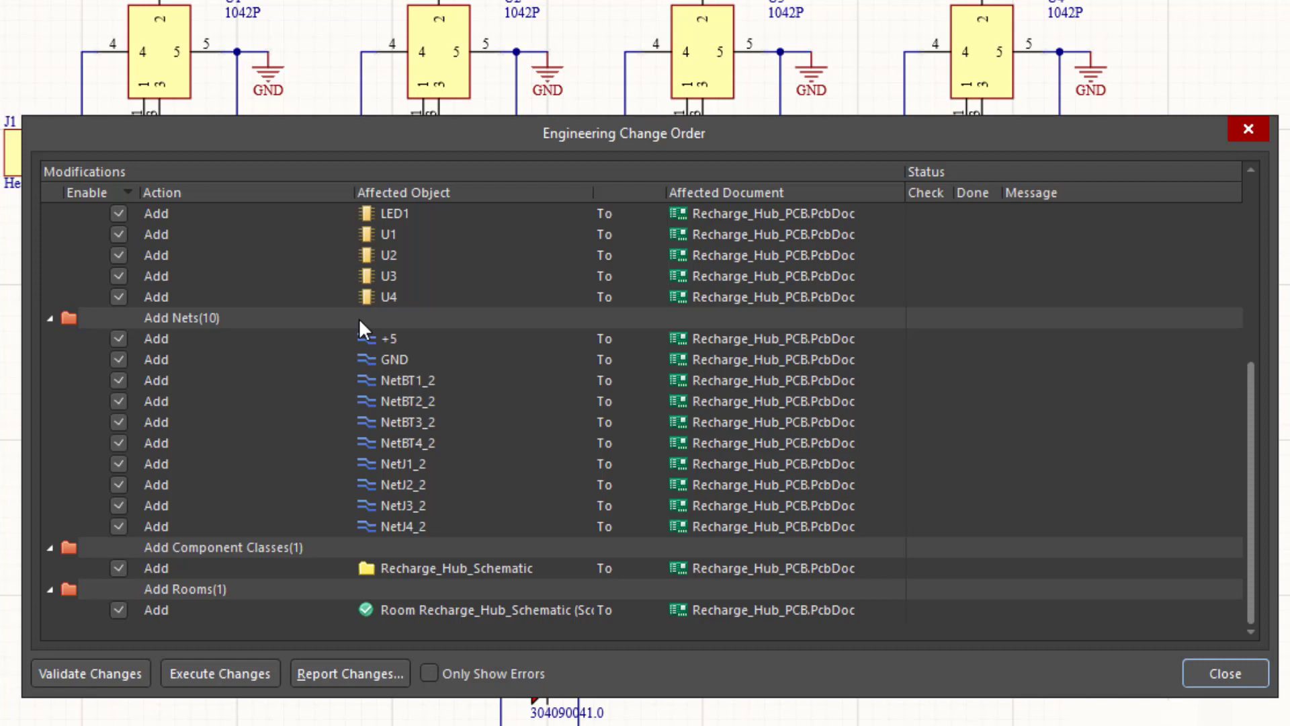
Step: Validate and execute all engineering changes for the PCB document, closing the change order
{"action": "left_click", "coordinate": [94, 672]}
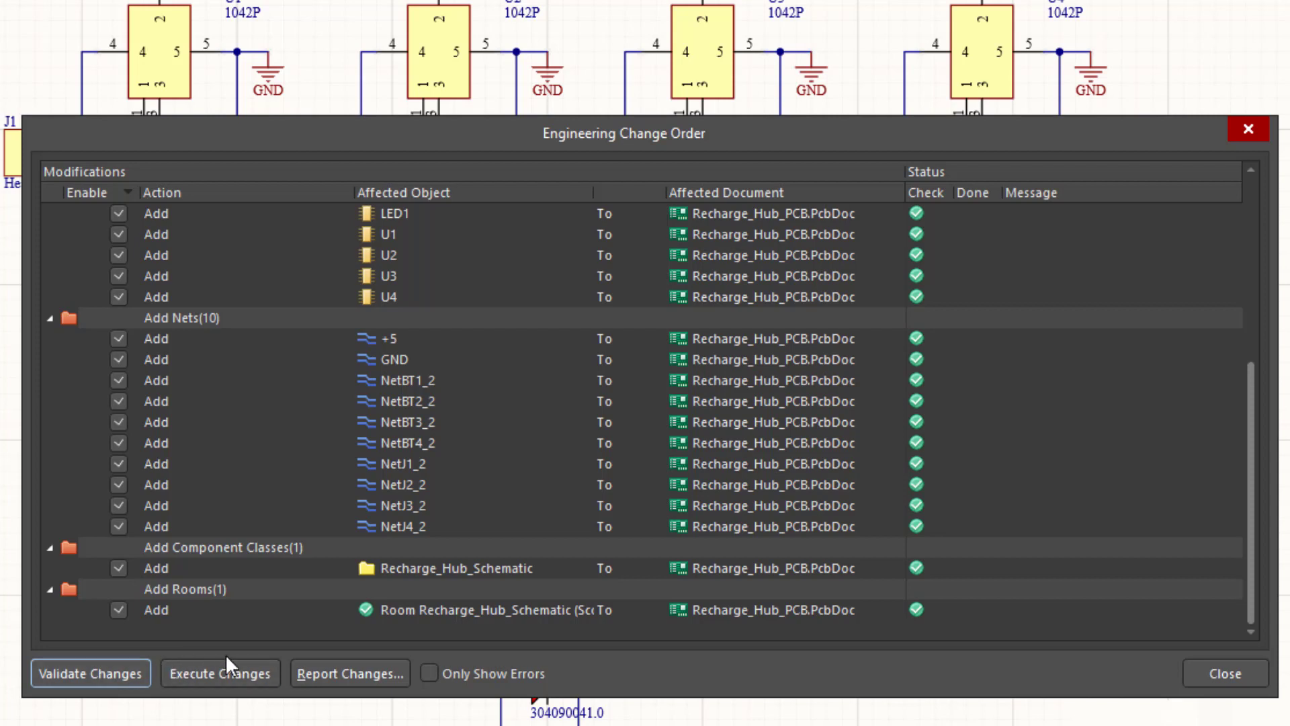
{"action": "left_click", "coordinate": [228, 671]}
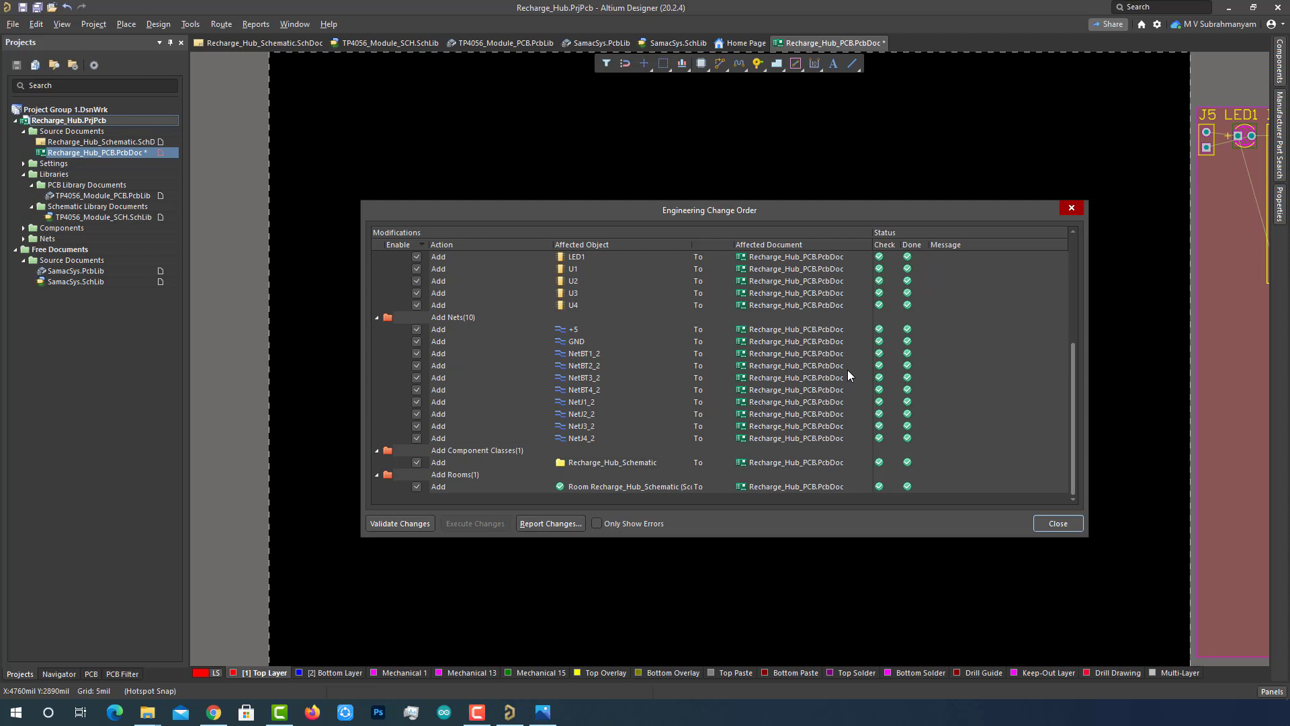
{"action": "left_click", "coordinate": [1060, 523]}
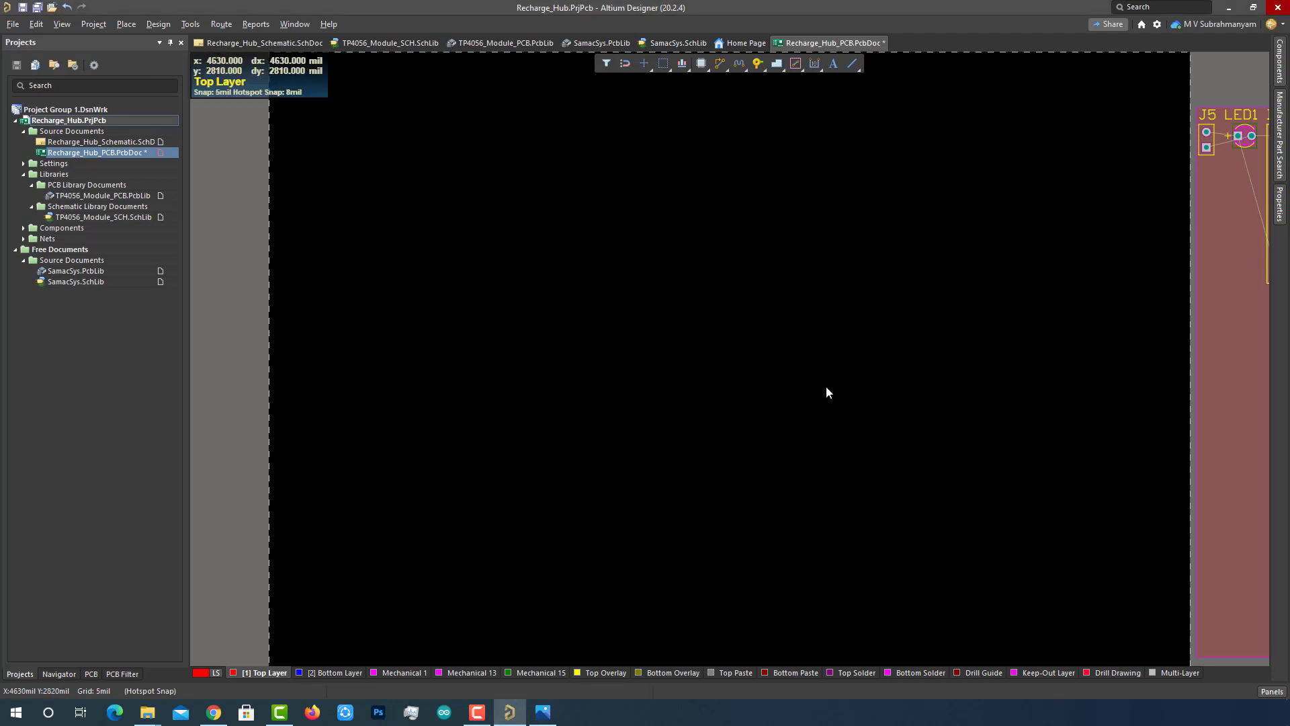
{"action": "scroll", "coordinate": [703, 353], "scroll_direction": "down", "scroll_amount": 1, "text": "ctrl"}
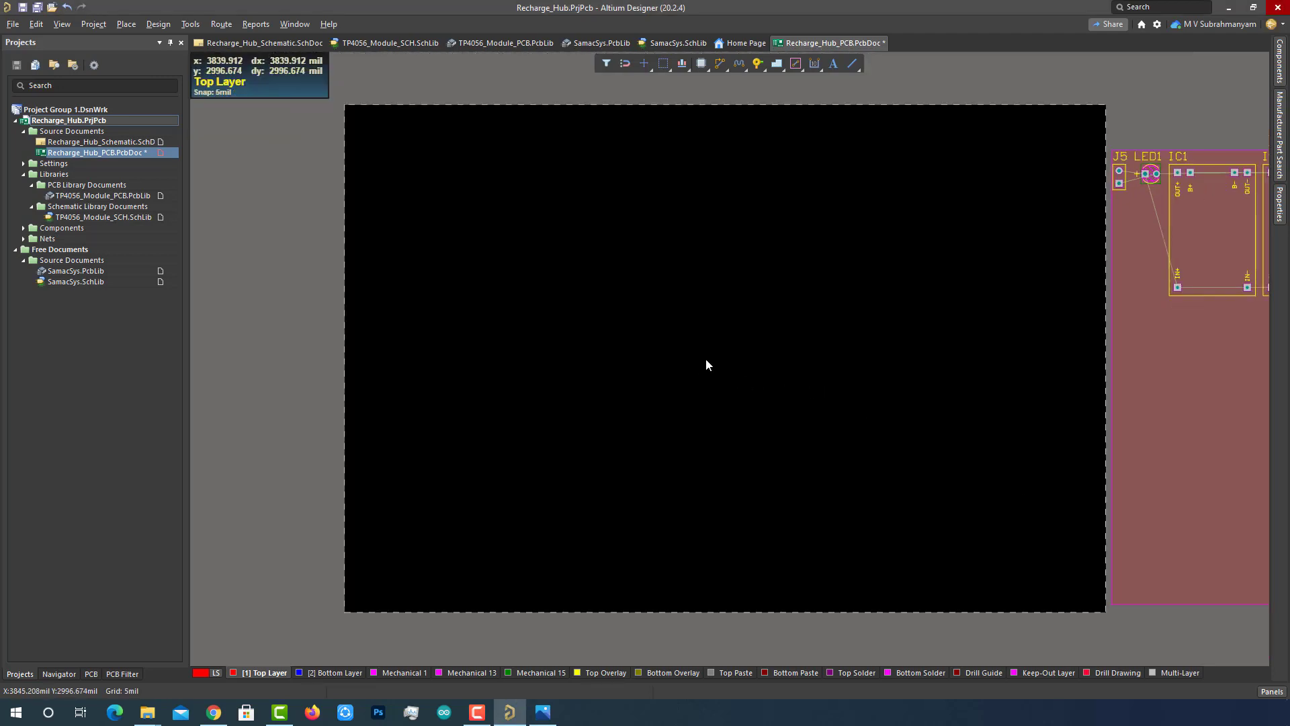
{"action": "scroll", "coordinate": [706, 360], "scroll_direction": "down", "scroll_amount": 1, "text": "ctrl"}
{"action": "right_click_drag", "start_coordinate": [822, 381], "coordinate": [588, 384]}
{"action": "scroll", "coordinate": [684, 368], "scroll_direction": "down", "scroll_amount": 4, "text": "ctrl"}
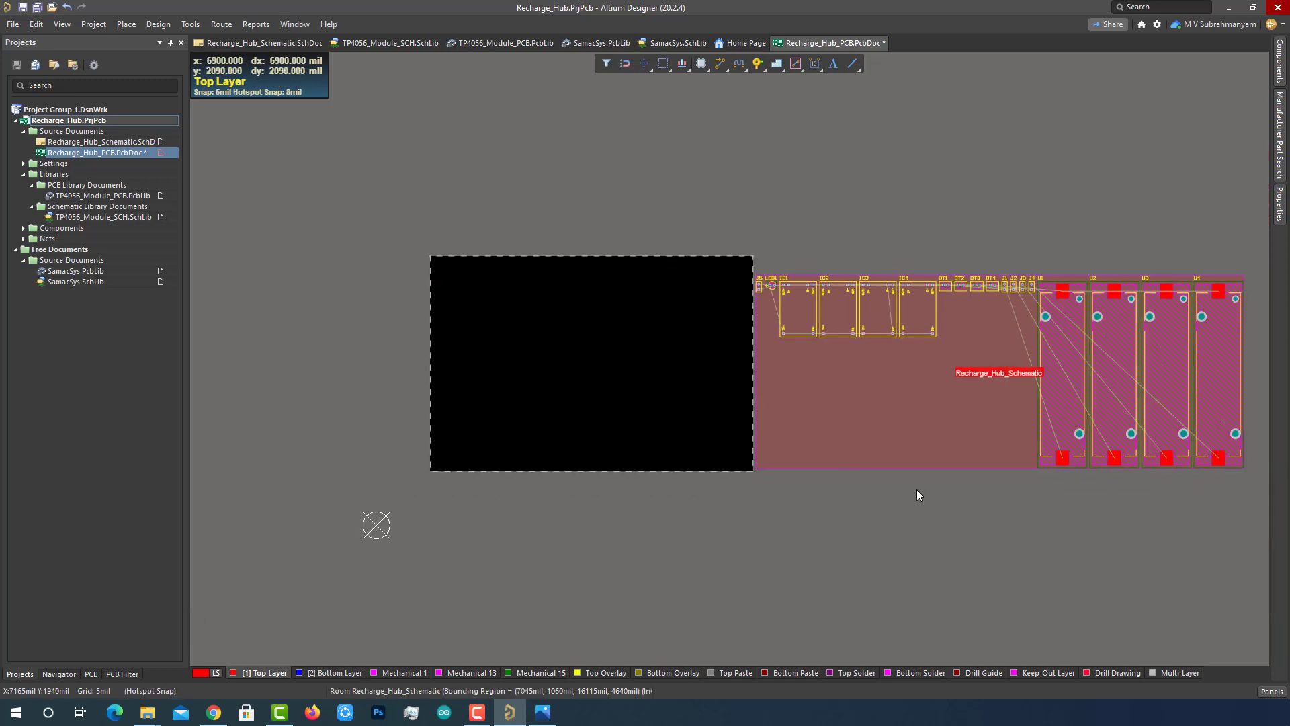
{"action": "right_click_drag", "start_coordinate": [974, 511], "coordinate": [945, 496]}
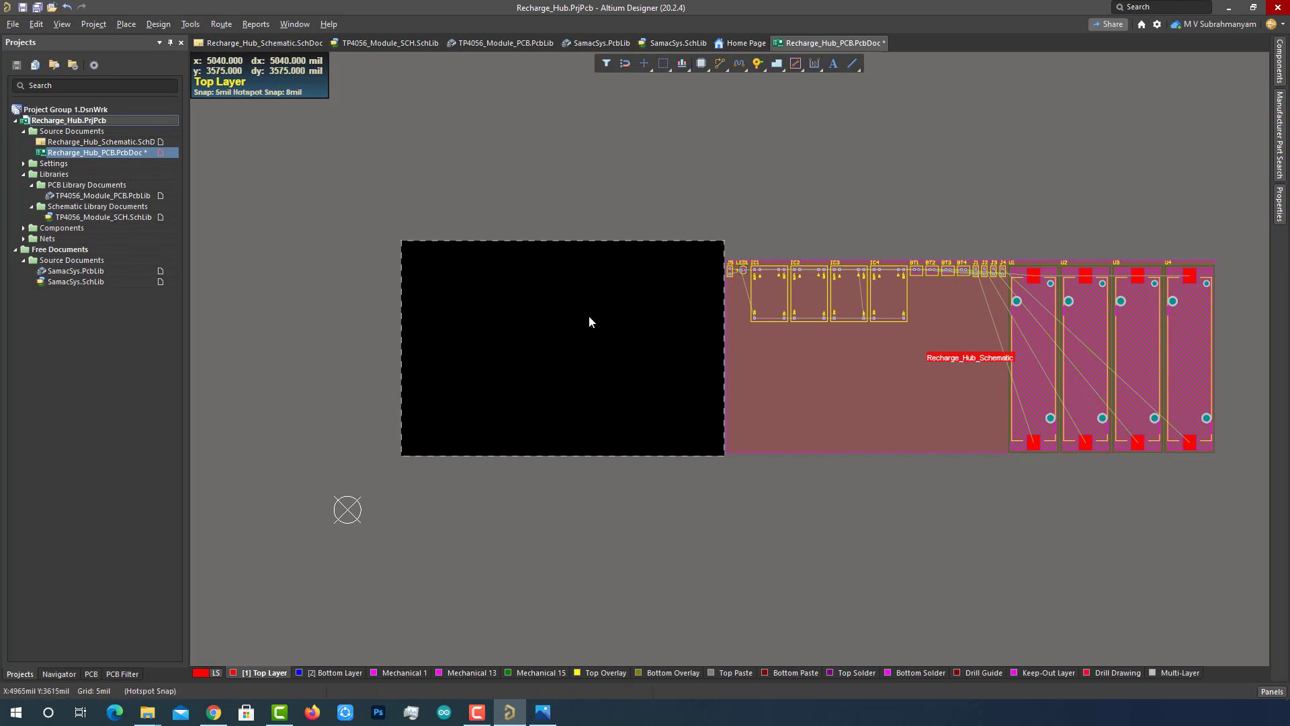
{"action": "left_click", "coordinate": [584, 335]}
{"action": "left_click", "coordinate": [348, 283]}
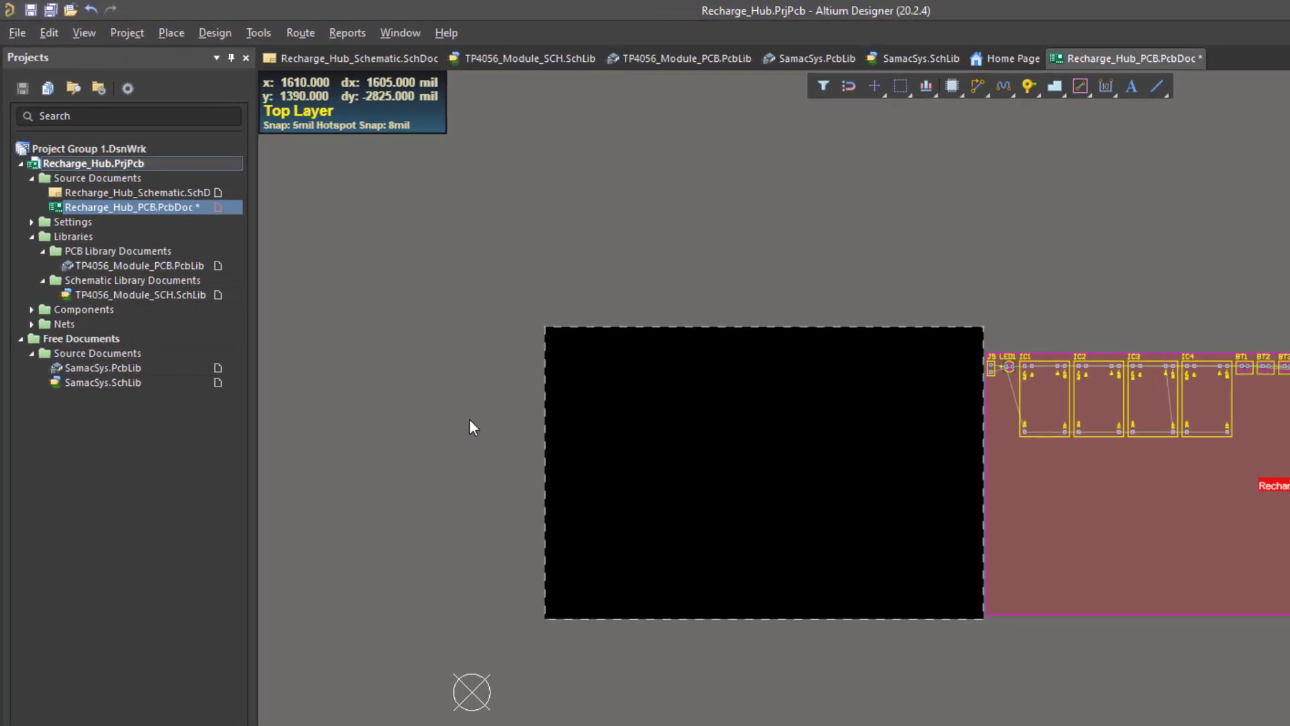
Step: Set a new PCB origin at the lower-left corner of the black board area
{"action": "left_click", "coordinate": [45, 30]}
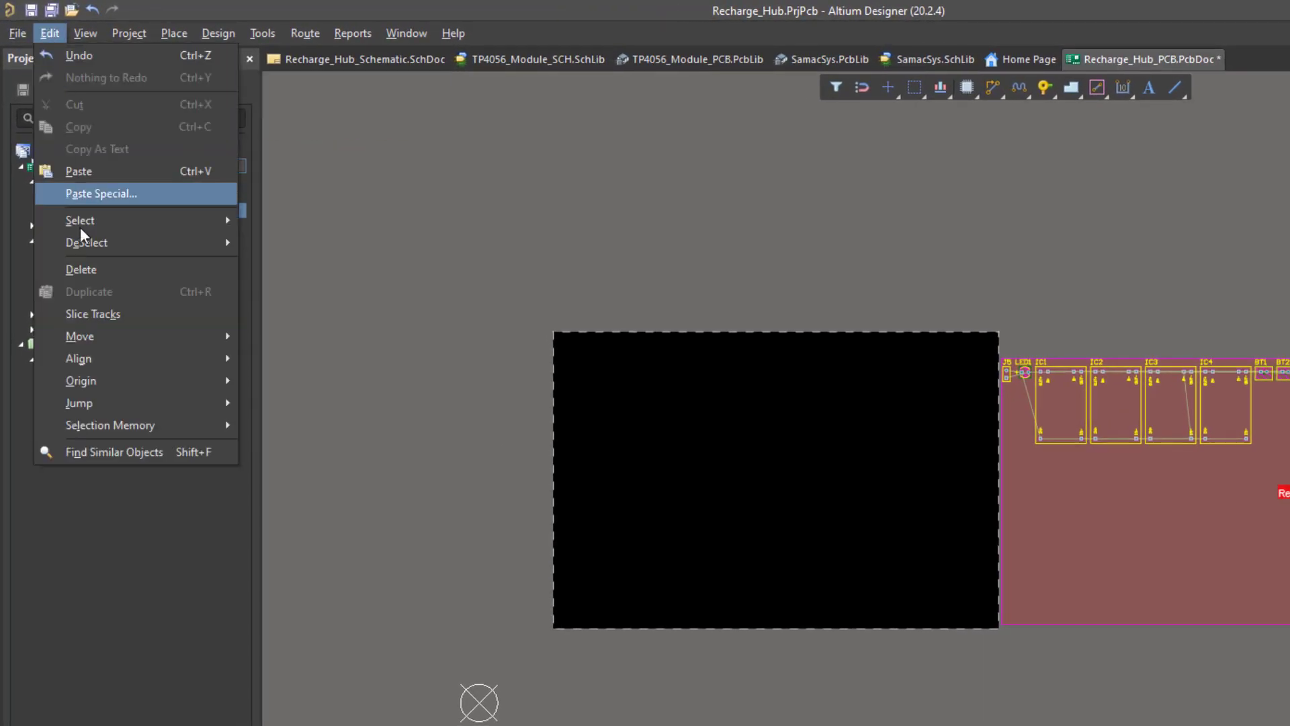
{"action": "mouse_move", "coordinate": [80, 252]}
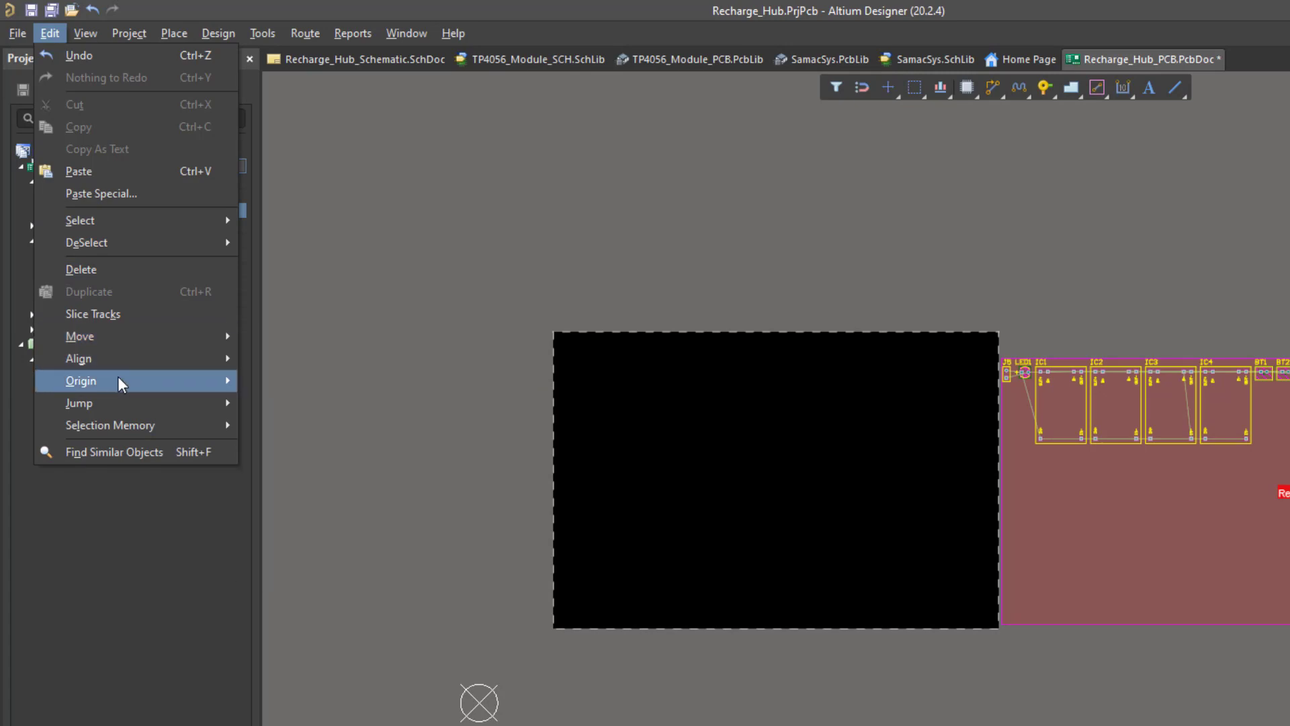
{"action": "mouse_move", "coordinate": [179, 376]}
{"action": "left_click", "coordinate": [278, 381]}
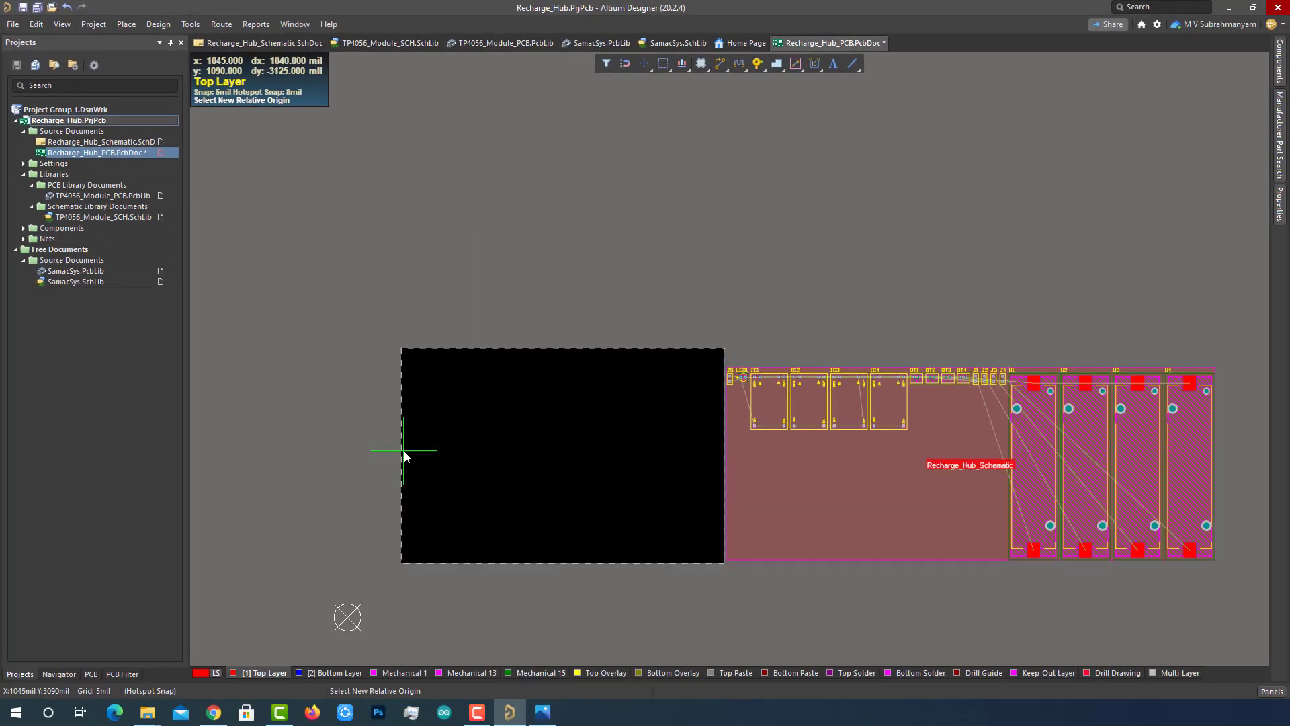
{"action": "scroll", "coordinate": [404, 460], "scroll_direction": "up", "scroll_amount": 3, "text": "ctrl"}
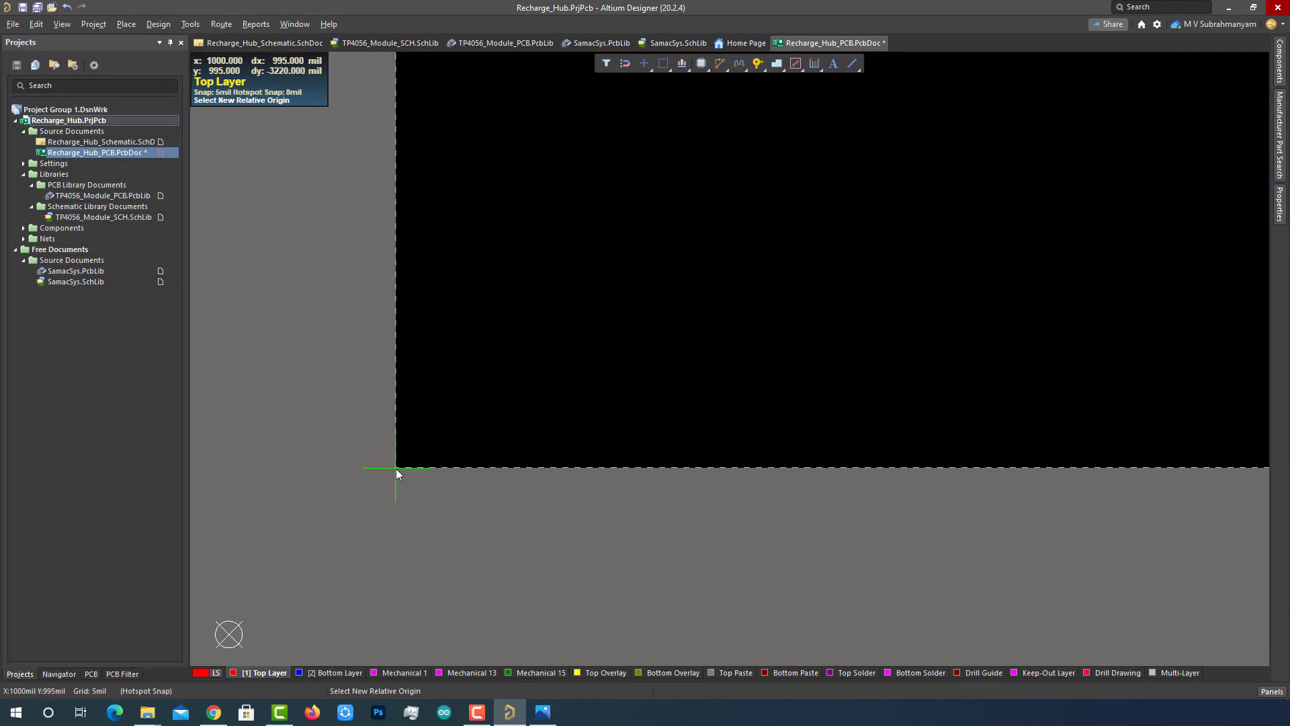
{"action": "scroll", "coordinate": [396, 469], "scroll_direction": "up", "scroll_amount": 7, "text": "ctrl"}
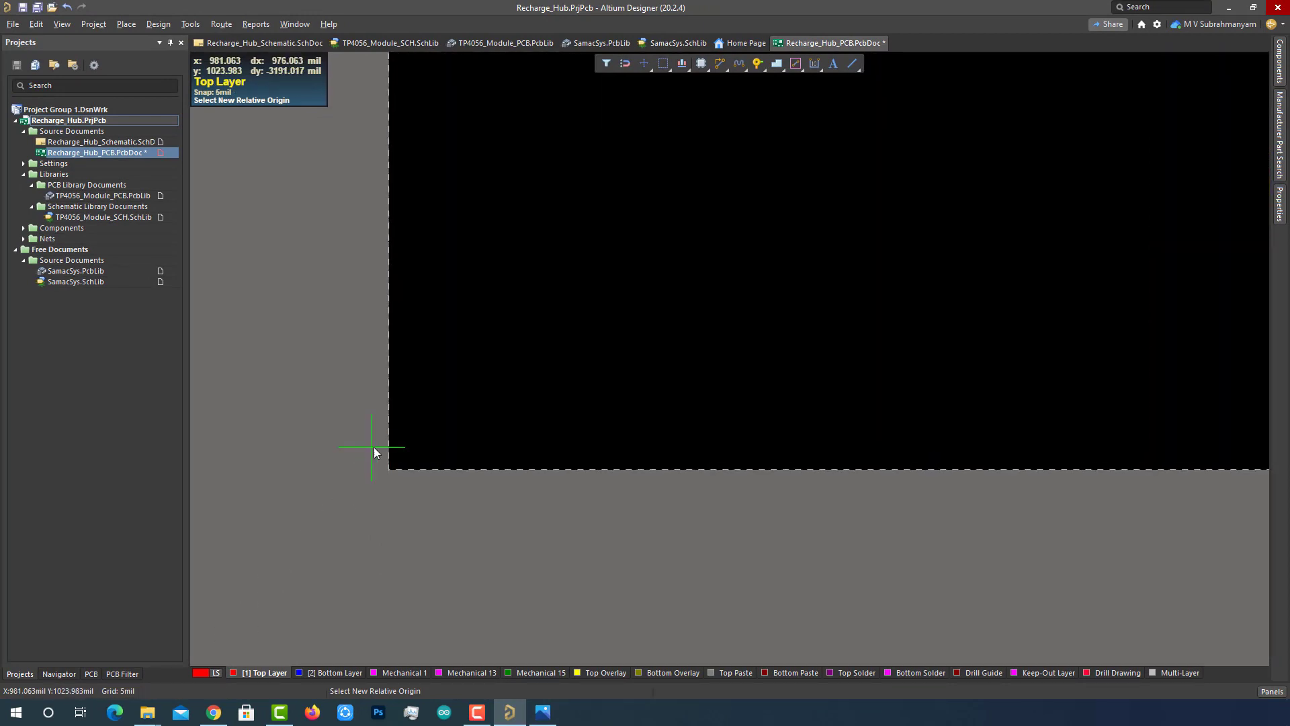
{"action": "left_click", "coordinate": [401, 497]}
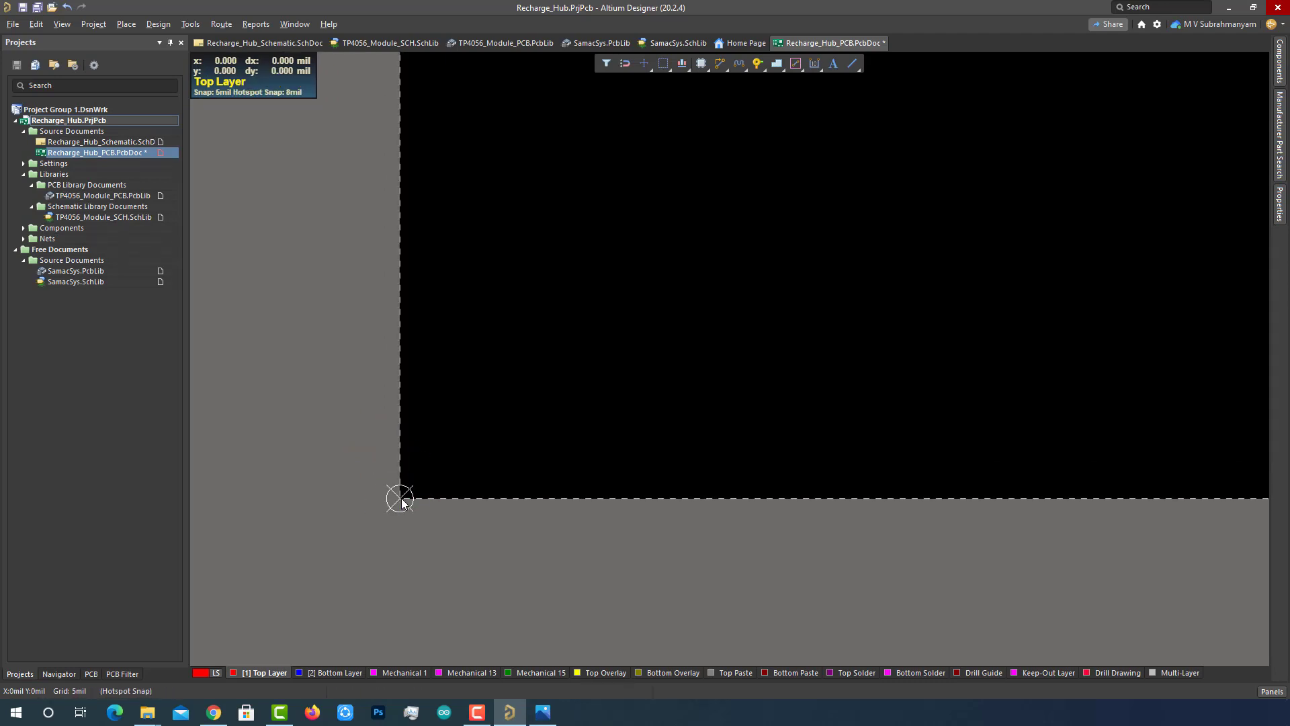
Step: Switch the PCB to board planning mode and enter board shape editing
{"action": "scroll", "coordinate": [534, 348], "scroll_direction": "down", "scroll_amount": 2}
{"action": "scroll", "coordinate": [534, 346], "scroll_direction": "down", "scroll_amount": 6, "text": "ctrl"}
{"action": "right_click_drag", "start_coordinate": [655, 317], "coordinate": [477, 416]}
{"action": "scroll", "coordinate": [606, 385], "scroll_direction": "down", "scroll_amount": 6, "text": "ctrl"}
{"action": "scroll", "coordinate": [525, 515], "scroll_direction": "up", "scroll_amount": 4, "text": "ctrl"}
{"action": "right_click_drag", "start_coordinate": [511, 518], "coordinate": [633, 566]}
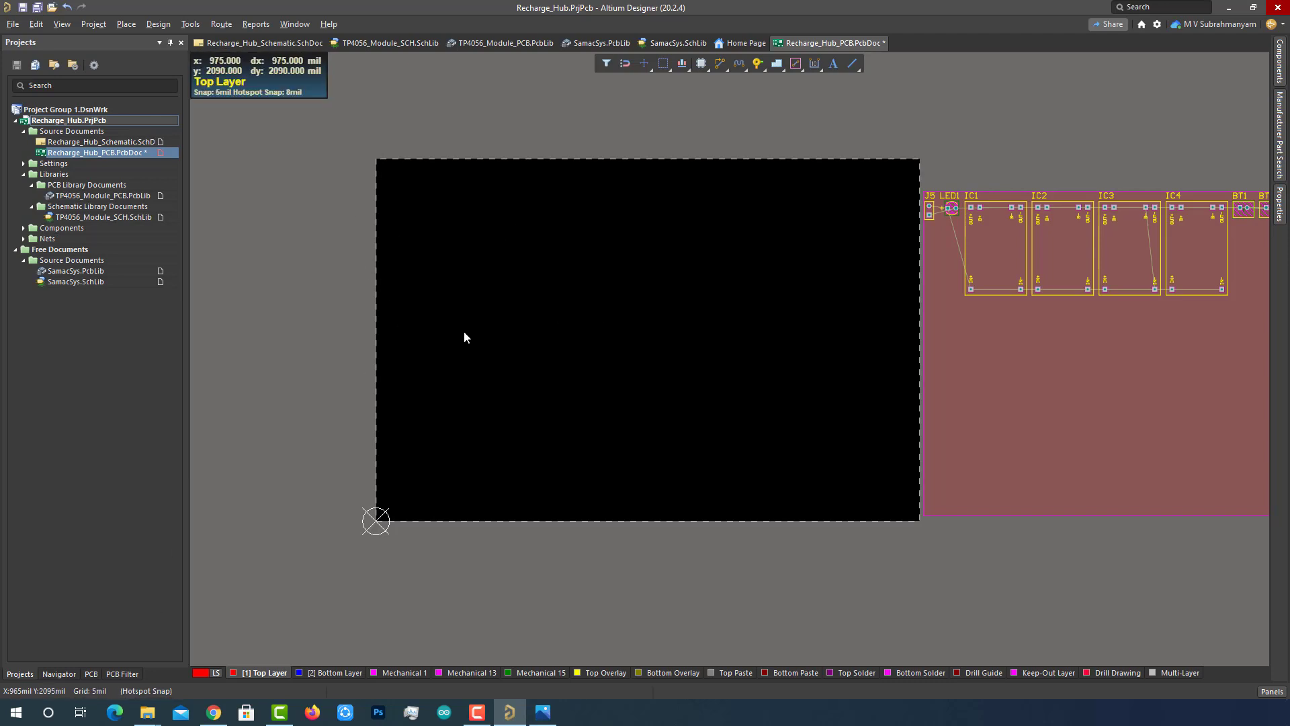
{"action": "key", "text": "1"}
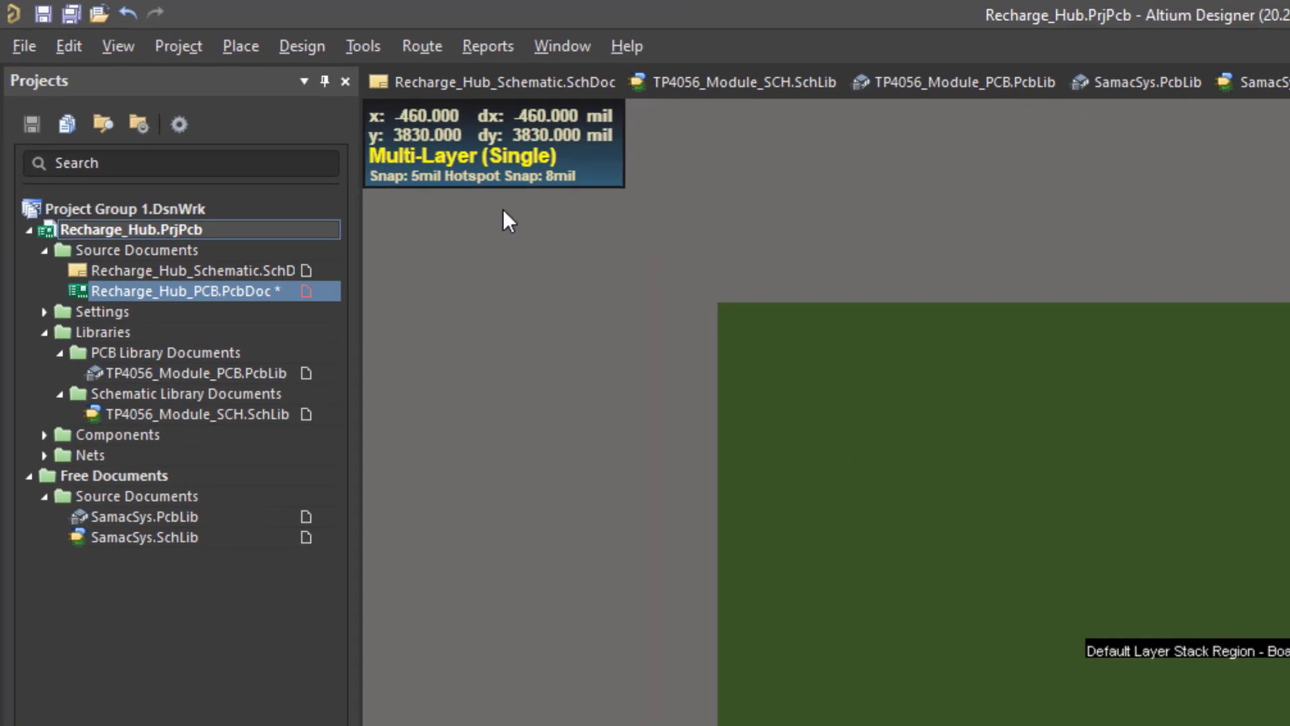
{"action": "left_click", "coordinate": [309, 40]}
{"action": "left_click", "coordinate": [309, 40]}
{"action": "left_click", "coordinate": [310, 39]}
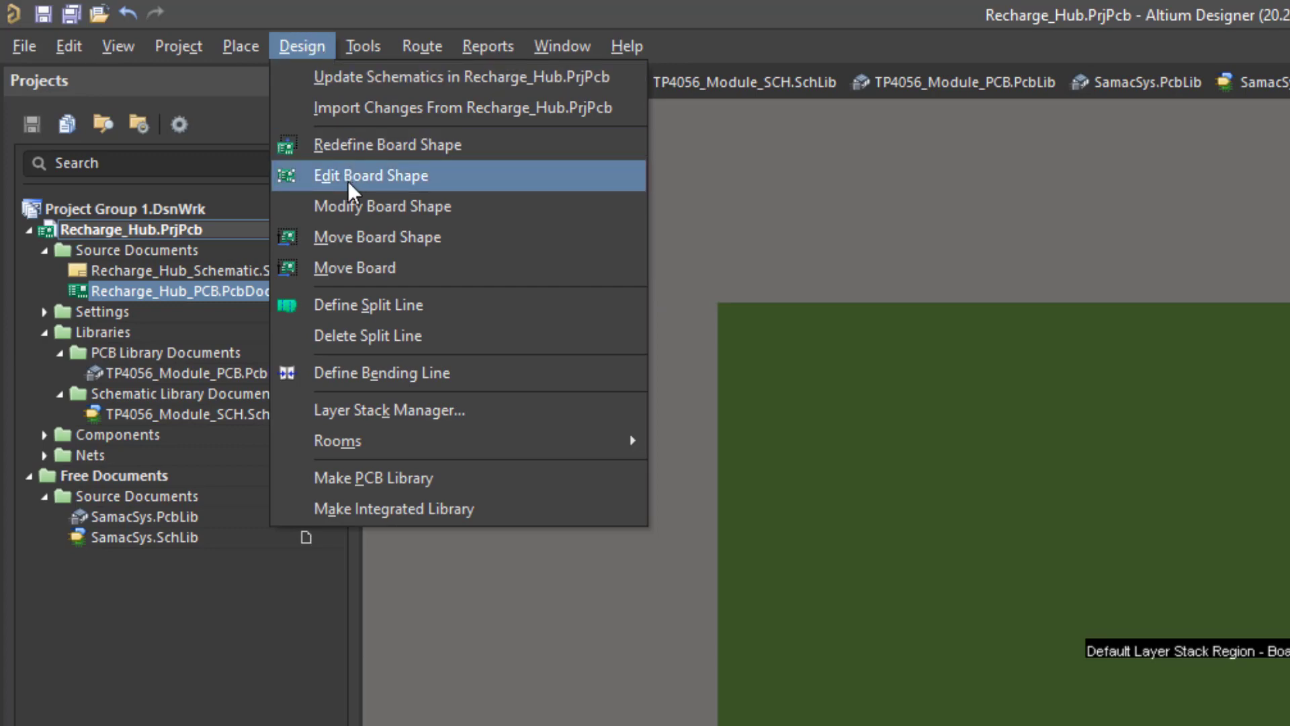
{"action": "left_click", "coordinate": [397, 175]}
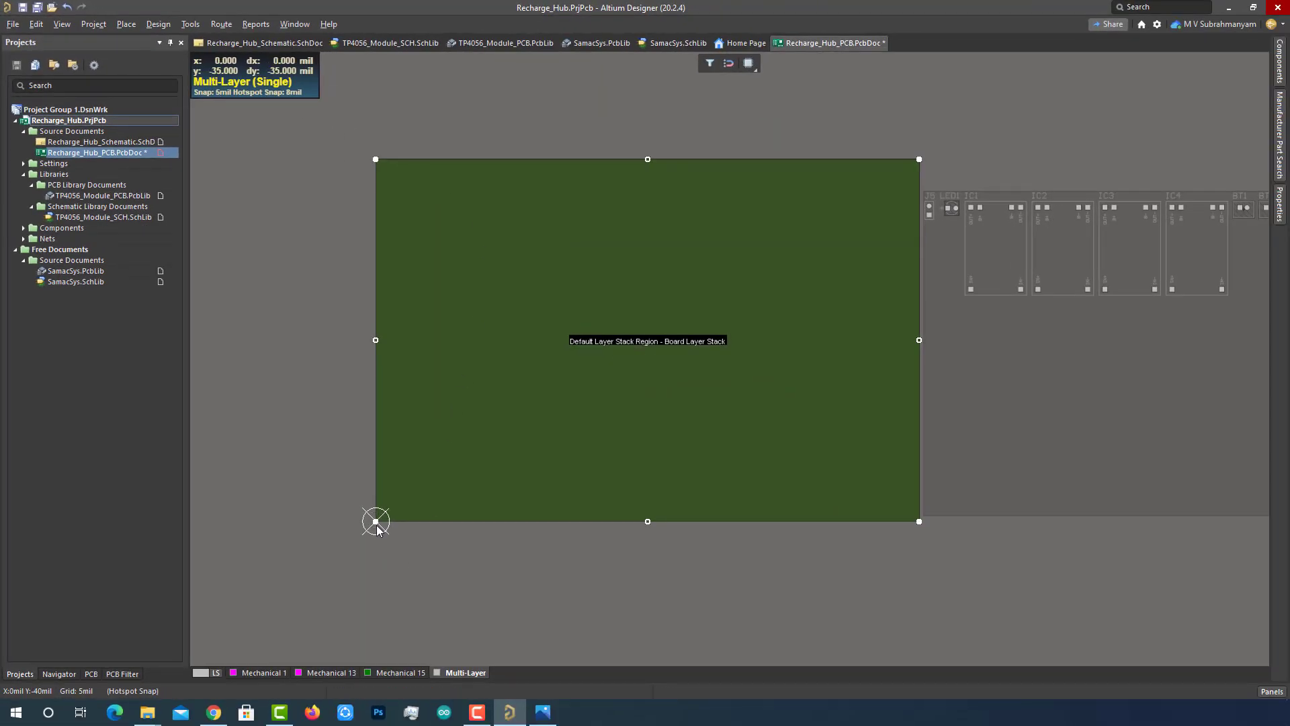
Step: Stretch the board's top edge upward to make the board about 6300 mil tall
{"action": "right_click_drag", "start_coordinate": [542, 132], "coordinate": [543, 223]}
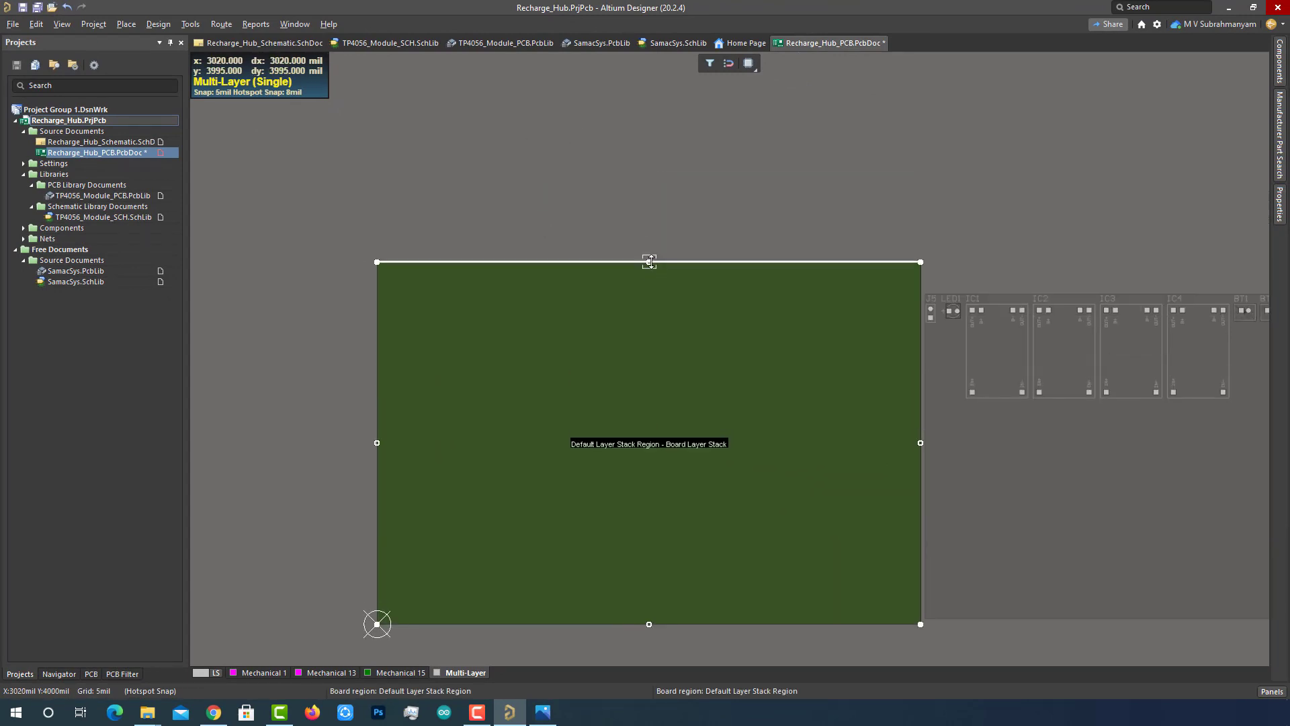
{"action": "left_click_drag", "start_coordinate": [648, 262], "coordinate": [635, 161]}
{"action": "left_click_drag", "start_coordinate": [649, 160], "coordinate": [639, 57]}
{"action": "right_click_drag", "start_coordinate": [869, 248], "coordinate": [875, 337]}
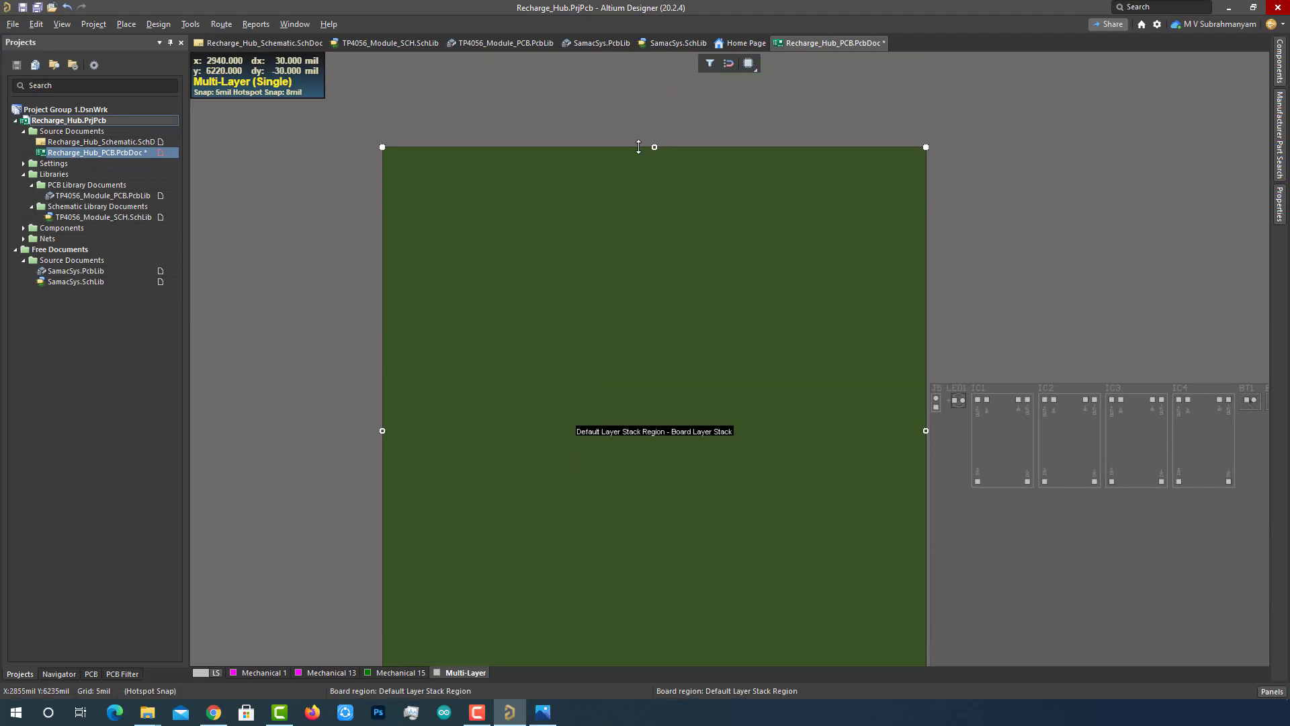
{"action": "left_click_drag", "start_coordinate": [654, 148], "coordinate": [654, 112]}
{"action": "scroll", "coordinate": [657, 149], "scroll_direction": "up", "scroll_amount": 3, "text": "ctrl"}
{"action": "scroll", "coordinate": [656, 151], "scroll_direction": "up", "scroll_amount": 3, "text": "ctrl"}
{"action": "scroll", "coordinate": [699, 143], "scroll_direction": "down", "scroll_amount": 5, "text": "ctrl"}
{"action": "left_click_drag", "start_coordinate": [872, 212], "coordinate": [864, 212]}
Step: Return to 2D layout mode and move the Recharge_Hub_Schematic room farther right of the board
{"action": "key", "text": "2"}
{"action": "right_click_drag", "start_coordinate": [1014, 472], "coordinate": [733, 453]}
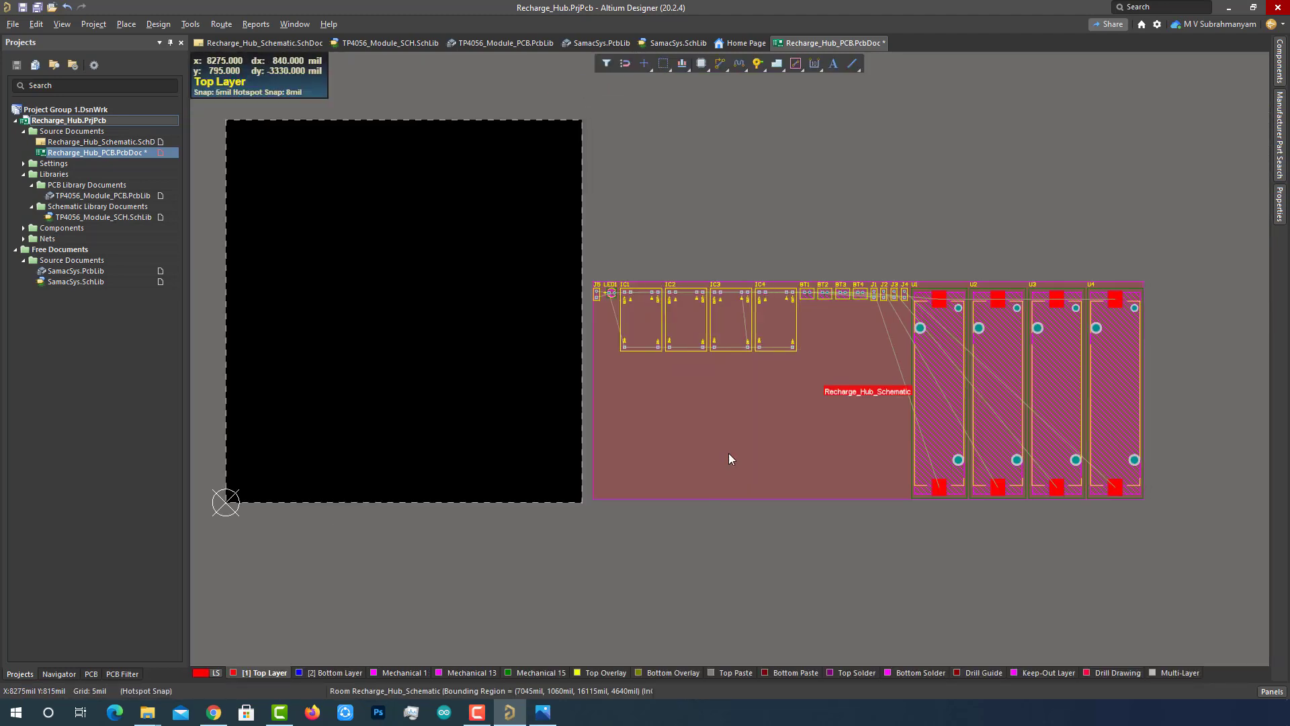
{"action": "left_click_drag", "start_coordinate": [733, 452], "coordinate": [950, 438]}
Step: Edit the board shape in board planning mode, sliding its right edge inward to make it about 4700 mil wide
{"action": "key", "text": "1"}
{"action": "left_click", "coordinate": [153, 26]}
{"action": "left_click", "coordinate": [195, 91]}
{"action": "left_click", "coordinate": [582, 311]}
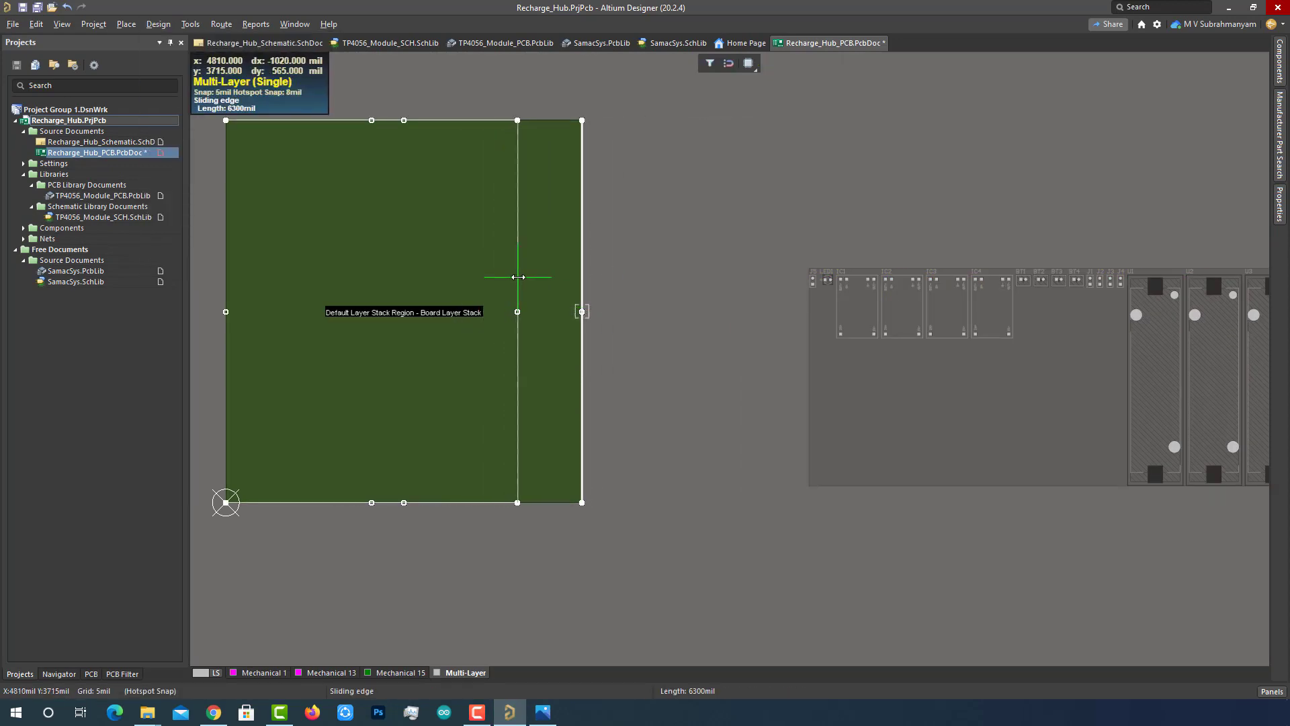
{"action": "left_click", "coordinate": [516, 276]}
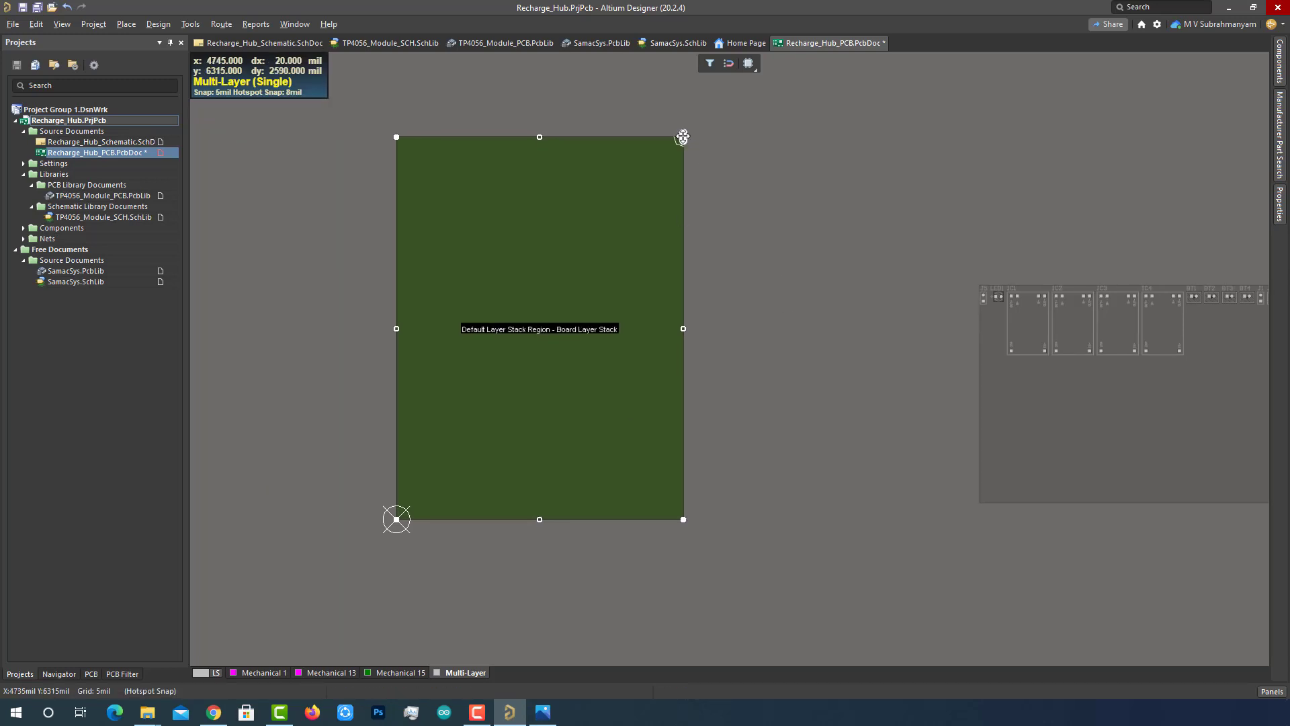
{"action": "left_click", "coordinate": [788, 188]}
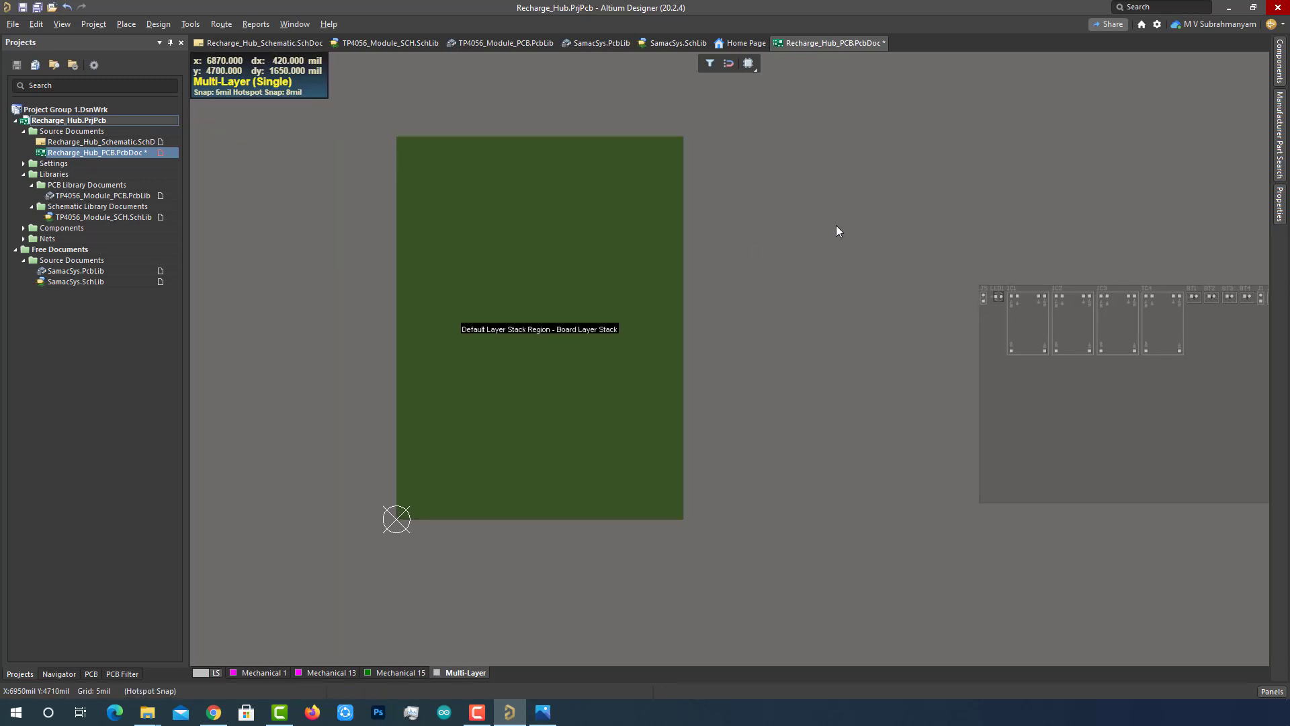
Step: Return to 2D layout mode and move the Recharge_Hub_Schematic room close beside the board
{"action": "key", "text": "2"}
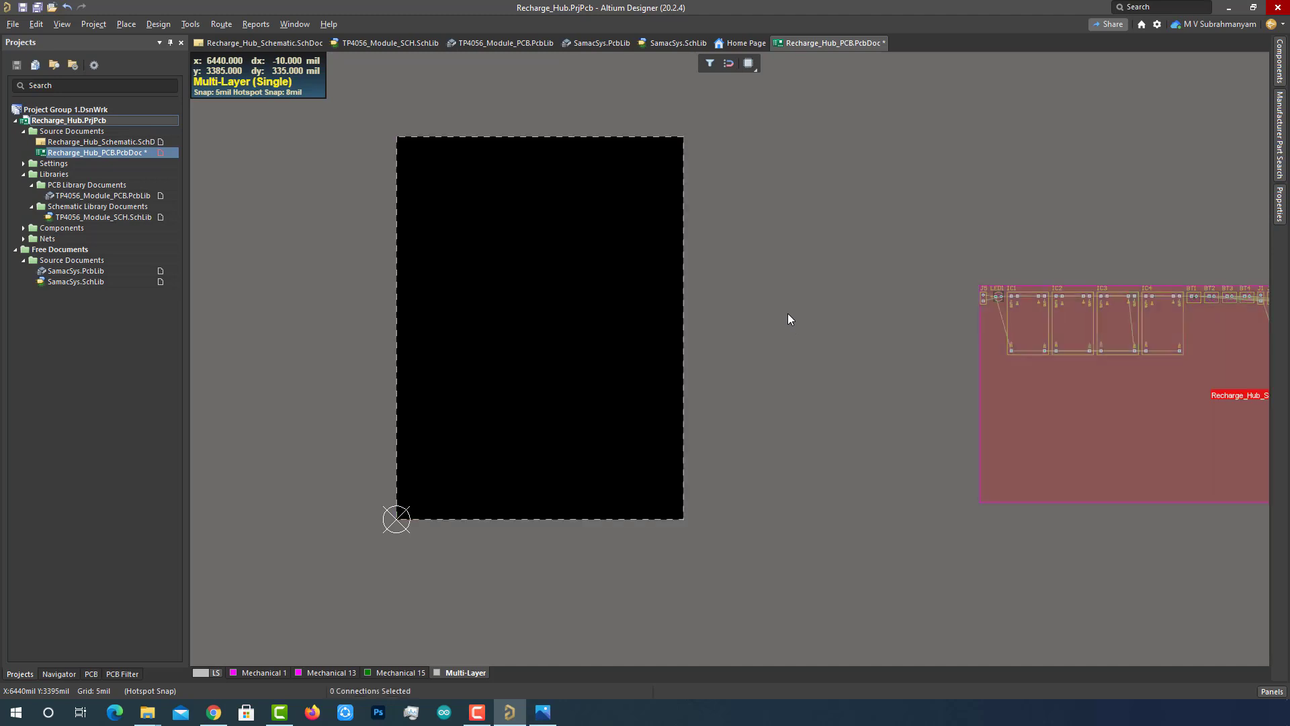
{"action": "left_click_drag", "start_coordinate": [1110, 464], "coordinate": [817, 360]}
{"action": "right_click_drag", "start_coordinate": [1179, 605], "coordinate": [1082, 610]}
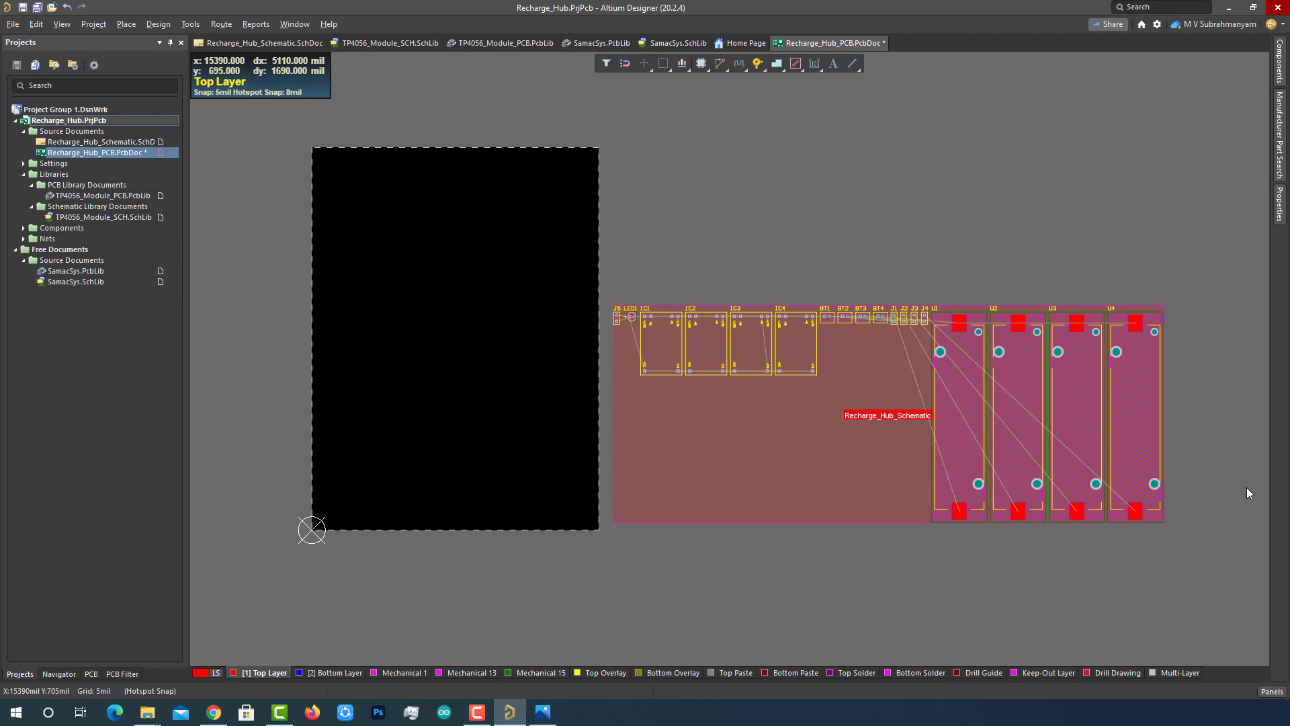
Step: Move the four battery holders U1 to U4 as a group onto the upper part of the board
{"action": "left_click_drag", "start_coordinate": [1243, 493], "coordinate": [927, 473]}
{"action": "left_click_drag", "start_coordinate": [1024, 475], "coordinate": [434, 352]}
{"action": "left_click", "coordinate": [730, 250]}
Step: Place modules IC1 to IC4 below the battery holders and delete the Recharge_Hub_Schematic room
{"action": "left_click_drag", "start_coordinate": [784, 452], "coordinate": [372, 470]}
{"action": "key", "text": "Delete"}
{"action": "left_click", "coordinate": [784, 437]}
Step: Rotate LED1 and J5 together and place them on the board below the IC modules
{"action": "right_click_drag", "start_coordinate": [784, 437], "coordinate": [848, 377]}
{"action": "left_click_drag", "start_coordinate": [674, 199], "coordinate": [511, 458]}
{"action": "key", "text": "space"}
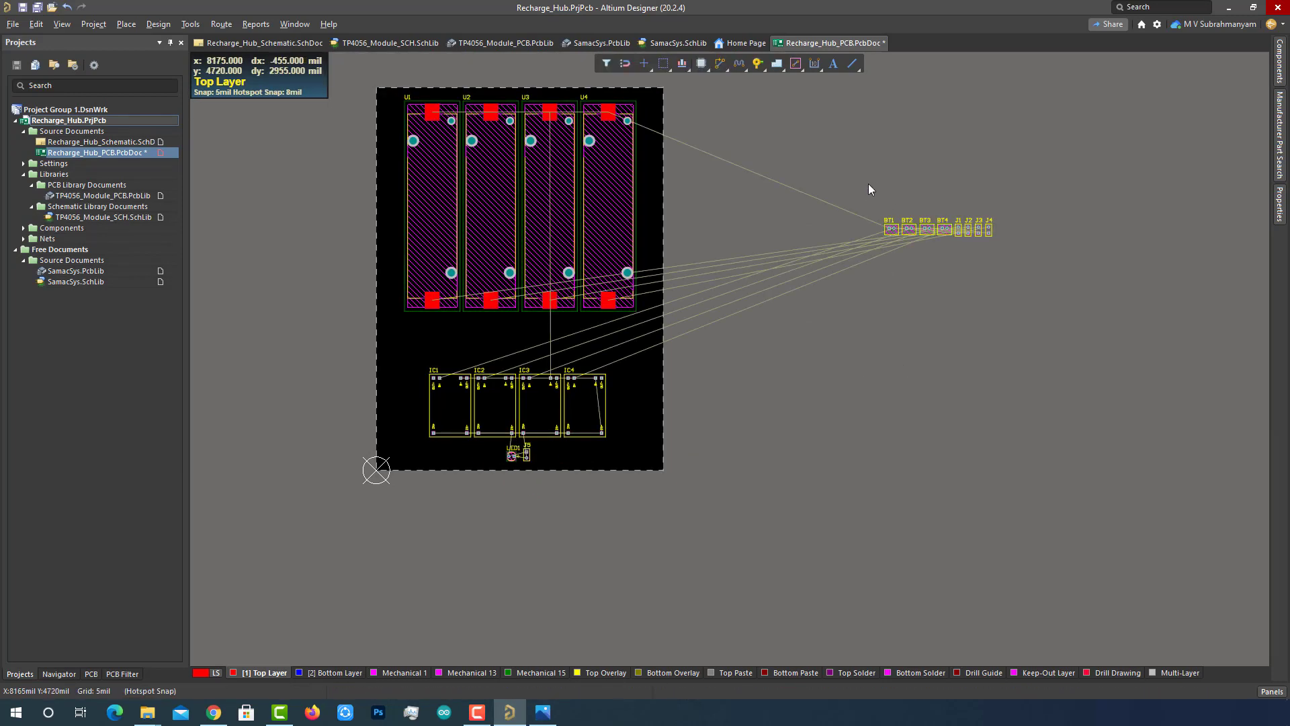
Step: Place connectors BT1 to BT4 between the holders and IC modules, and shift U1 to U4 slightly down
{"action": "left_click_drag", "start_coordinate": [868, 184], "coordinate": [489, 341]}
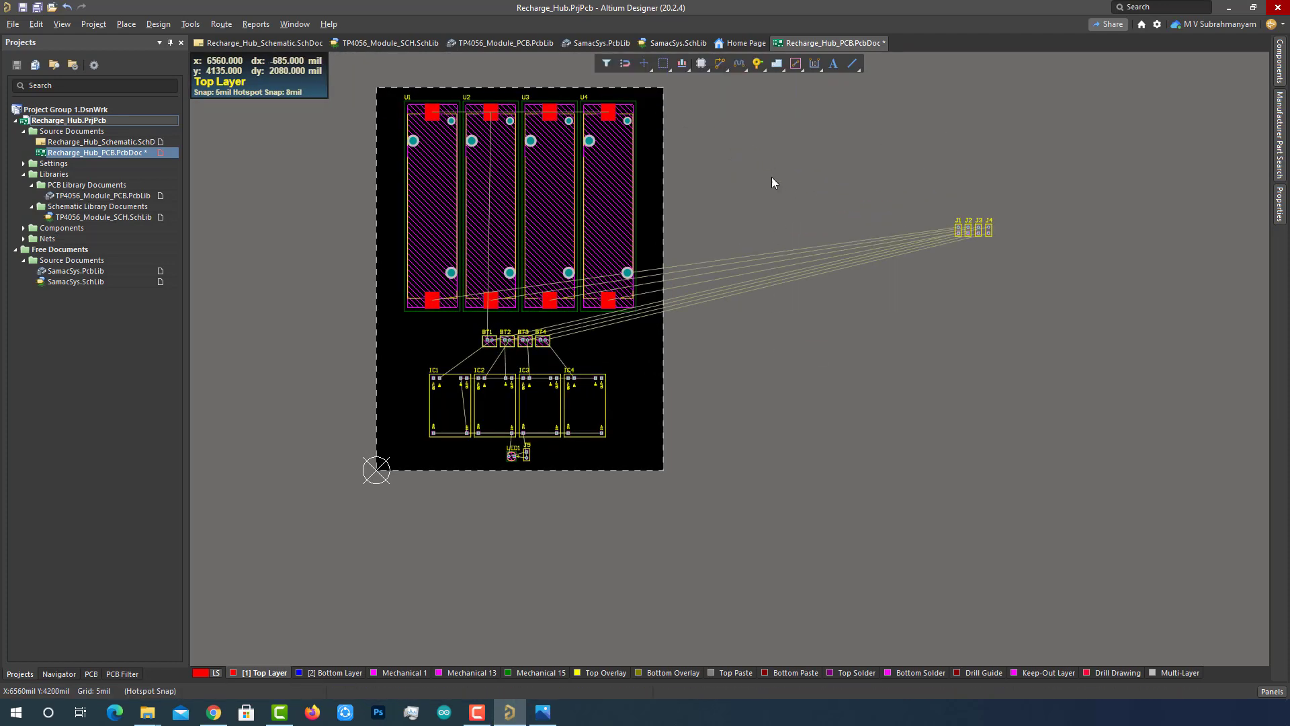
{"action": "left_click_drag", "start_coordinate": [786, 188], "coordinate": [437, 188]}
{"action": "left_click_drag", "start_coordinate": [487, 183], "coordinate": [487, 203]}
Step: Place headers J1 to J4 in a row above the battery holders, near the board's top edge
{"action": "left_click_drag", "start_coordinate": [931, 200], "coordinate": [698, 187]}
{"action": "right_click_drag", "start_coordinate": [730, 219], "coordinate": [740, 328]}
{"action": "left_click_drag", "start_coordinate": [977, 337], "coordinate": [509, 207]}
Step: Rotate header J5 to a horizontal orientation and place it just right of LED1
{"action": "scroll", "coordinate": [813, 376], "scroll_direction": "left", "scroll_amount": 3}
{"action": "scroll", "coordinate": [821, 395], "scroll_direction": "up", "scroll_amount": 2, "text": "ctrl"}
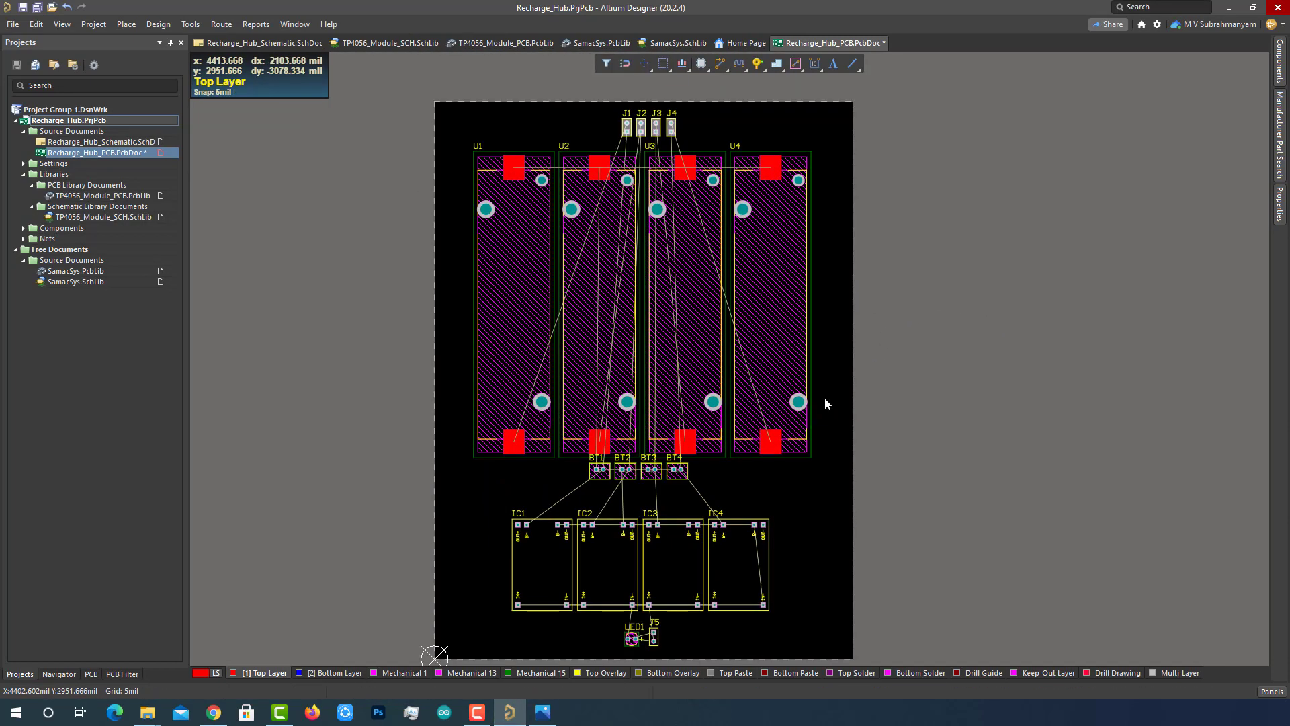
{"action": "right_click_drag", "start_coordinate": [928, 637], "coordinate": [1062, 576]}
{"action": "scroll", "coordinate": [1062, 576], "scroll_direction": "up", "scroll_amount": 3, "text": "ctrl"}
{"action": "right_click_drag", "start_coordinate": [697, 593], "coordinate": [778, 505]}
{"action": "scroll", "coordinate": [778, 505], "scroll_direction": "up", "scroll_amount": 2, "text": "ctrl"}
{"action": "scroll", "coordinate": [685, 629], "scroll_direction": "up", "scroll_amount": 2, "text": "ctrl"}
{"action": "right_click_drag", "start_coordinate": [685, 629], "coordinate": [905, 623]}
{"action": "left_click_drag", "start_coordinate": [820, 441], "coordinate": [859, 443]}
{"action": "key", "text": "space"}
{"action": "key", "text": "space"}
{"action": "key", "text": "space"}
{"action": "key", "text": "space"}
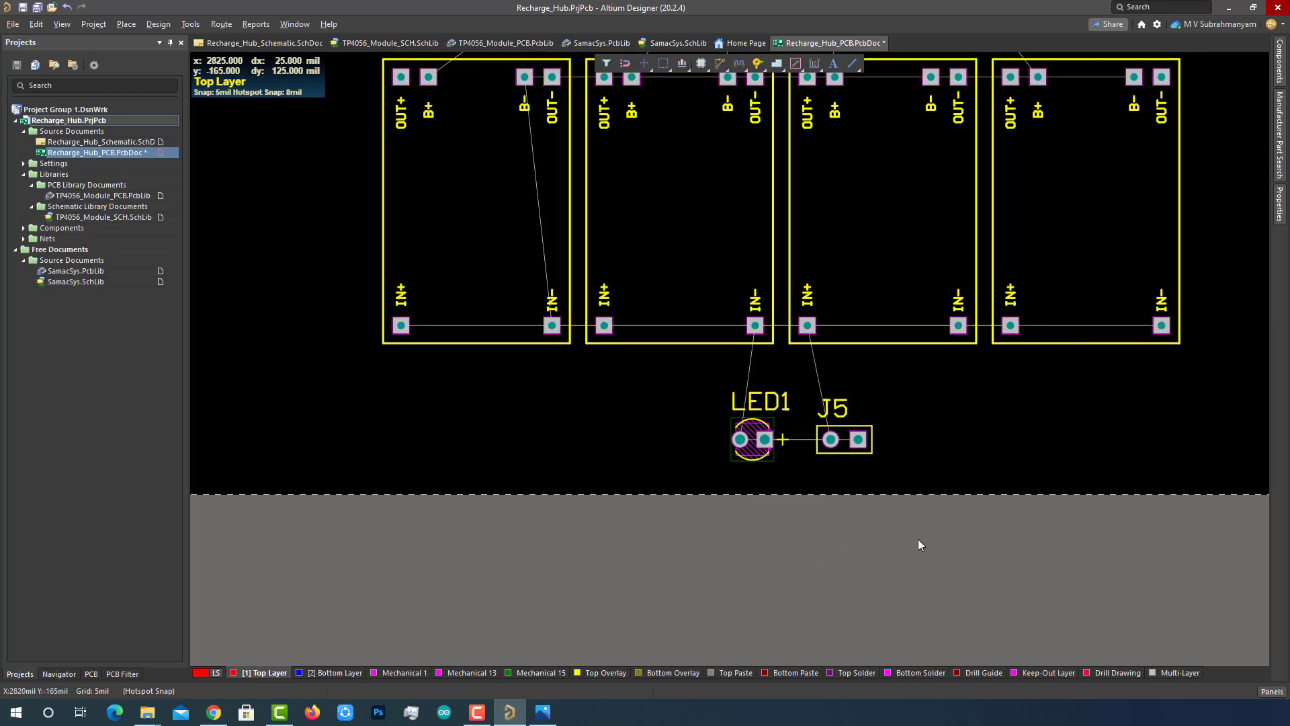
Step: Draw a straight horizontal guide line on the Top Layer across the board, just below the IC modules
{"action": "scroll", "coordinate": [918, 539], "scroll_direction": "down", "scroll_amount": 2, "text": "ctrl"}
{"action": "right_click_drag", "start_coordinate": [806, 450], "coordinate": [746, 428]}
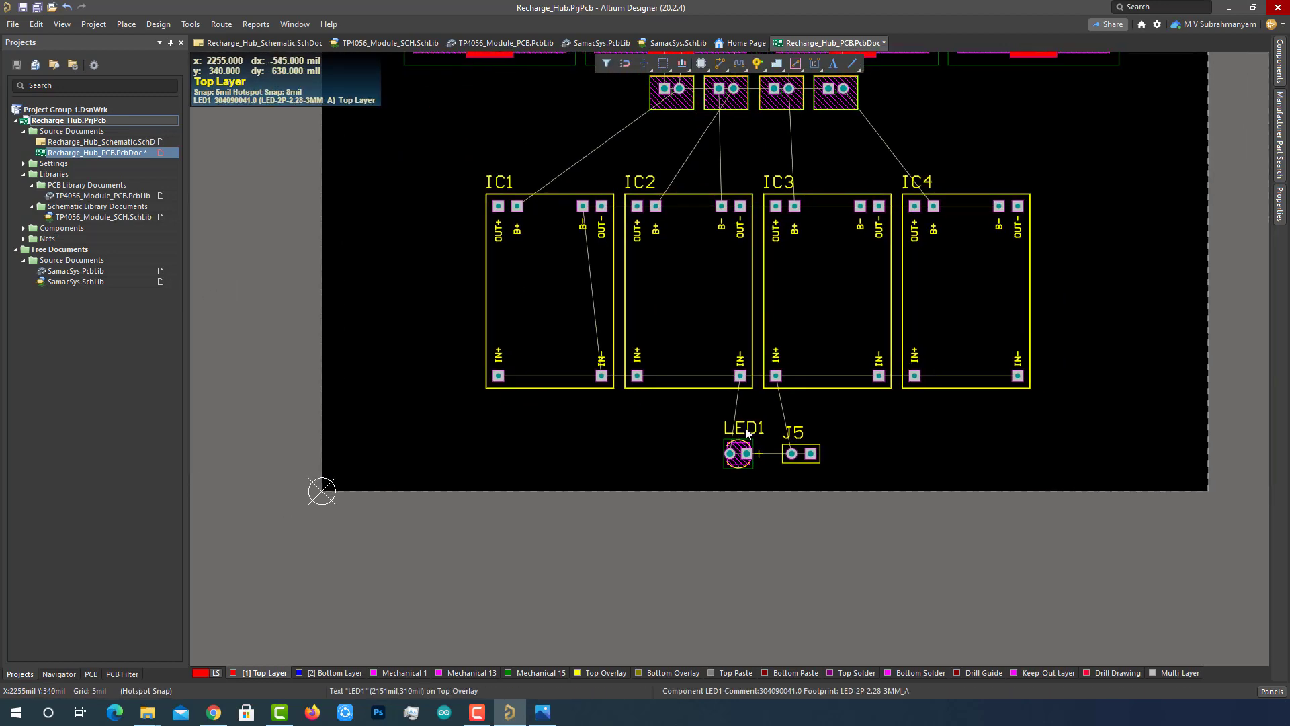
{"action": "left_click", "coordinate": [303, 404]}
{"action": "left_click", "coordinate": [1250, 466]}
{"action": "right_click", "coordinate": [1250, 466]}
Step: Spread modules IC1 to IC4 across the board width with their lower edges aligned along the guide line
{"action": "left_click_drag", "start_coordinate": [498, 376], "coordinate": [412, 391]}
{"action": "right_click_drag", "start_coordinate": [677, 330], "coordinate": [683, 373]}
{"action": "left_click_drag", "start_coordinate": [641, 419], "coordinate": [628, 435]}
{"action": "left_click_drag", "start_coordinate": [919, 419], "coordinate": [1050, 434]}
{"action": "left_click_drag", "start_coordinate": [781, 418], "coordinate": [853, 434]}
{"action": "left_click_drag", "start_coordinate": [628, 434], "coordinate": [631, 434]}
{"action": "left_click_drag", "start_coordinate": [853, 434], "coordinate": [846, 435]}
{"action": "scroll", "coordinate": [695, 464], "scroll_direction": "up", "scroll_amount": 3, "text": "ctrl"}
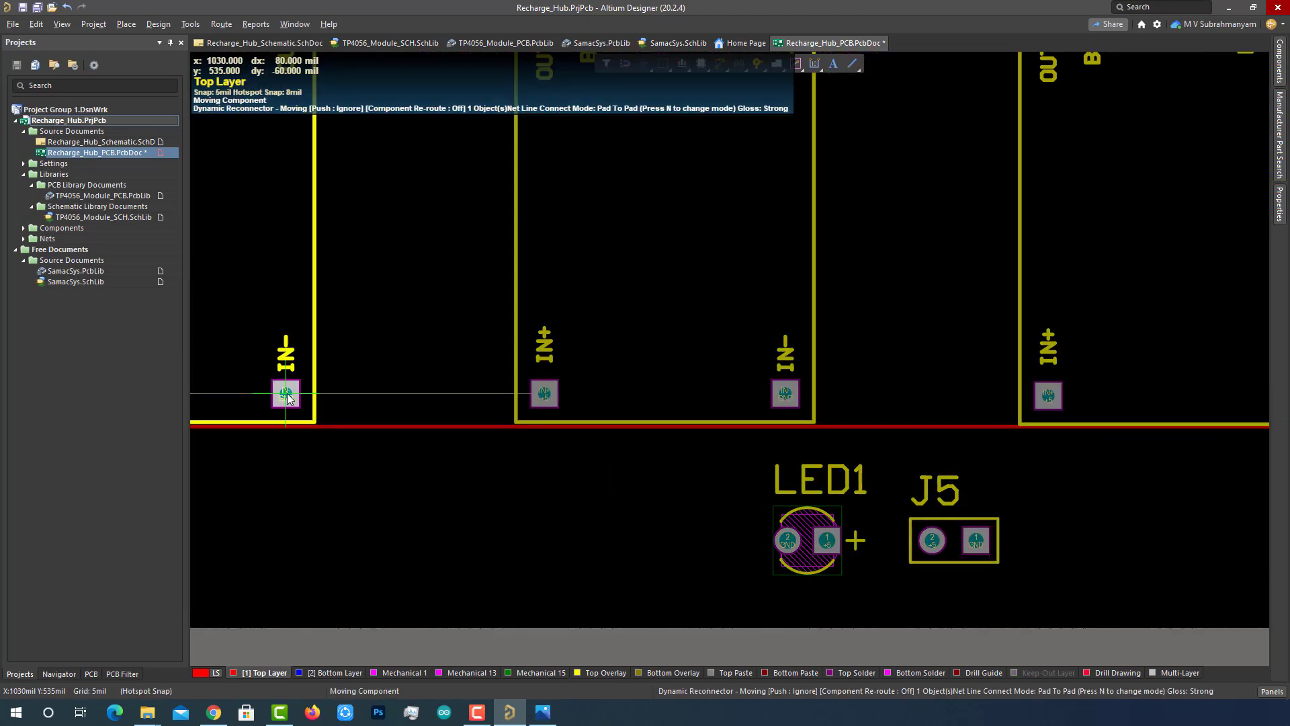
Step: Rotate connector BT1 to a vertical orientation and place it above IC1
{"action": "right_click_drag", "start_coordinate": [1128, 517], "coordinate": [537, 535]}
{"action": "scroll", "coordinate": [1074, 516], "scroll_direction": "down", "scroll_amount": 3, "text": "ctrl"}
{"action": "left_click_drag", "start_coordinate": [718, 232], "coordinate": [479, 280]}
{"action": "key", "text": "space"}
{"action": "key", "text": "space"}
{"action": "key", "text": "space"}
{"action": "left_click_drag", "start_coordinate": [639, 491], "coordinate": [416, 305]}
{"action": "scroll", "coordinate": [500, 304], "scroll_direction": "up", "scroll_amount": 5, "text": "ctrl"}
{"action": "scroll", "coordinate": [868, 240], "scroll_direction": "down", "scroll_amount": 3, "text": "ctrl"}
Step: Rotate connectors BT2 and BT3 to vertical and place them above IC2 and IC3
{"action": "key", "text": "space"}
{"action": "key", "text": "space"}
{"action": "key", "text": "space"}
{"action": "left_click_drag", "start_coordinate": [910, 226], "coordinate": [755, 304]}
{"action": "right_click_drag", "start_coordinate": [688, 497], "coordinate": [658, 438]}
{"action": "left_click_drag", "start_coordinate": [893, 194], "coordinate": [936, 268]}
{"action": "key", "text": "space"}
{"action": "right_click_drag", "start_coordinate": [954, 283], "coordinate": [708, 295]}
Step: Rotate connector BT4 to a vertical orientation and place it above IC4
{"action": "left_click_drag", "start_coordinate": [713, 206], "coordinate": [901, 259]}
{"action": "key", "text": "space"}
{"action": "key", "text": "space"}
{"action": "key", "text": "space"}
{"action": "scroll", "coordinate": [937, 291], "scroll_direction": "up", "scroll_amount": 5, "text": "ctrl"}
{"action": "scroll", "coordinate": [955, 247], "scroll_direction": "down", "scroll_amount": 6, "text": "ctrl"}
Step: Move the guide line to just below the battery holders and align U1 and U2 against it
{"action": "mouse_move", "coordinate": [1143, 220]}
{"action": "left_mouse_down"}
{"action": "mouse_move", "coordinate": [1143, 284]}
{"action": "mouse_move", "coordinate": [1145, 199]}
{"action": "left_mouse_up"}
{"action": "right_click_drag", "start_coordinate": [739, 188], "coordinate": [757, 356]}
{"action": "left_click_drag", "start_coordinate": [506, 307], "coordinate": [489, 334]}
{"action": "left_click_drag", "start_coordinate": [664, 308], "coordinate": [659, 334]}
Step: Space battery holders U3 and U4 farther right and align their lower edges with the guide line
{"action": "scroll", "coordinate": [674, 394], "scroll_direction": "up", "scroll_amount": 5, "text": "ctrl"}
{"action": "right_click_drag", "start_coordinate": [1075, 285], "coordinate": [650, 290]}
{"action": "scroll", "coordinate": [781, 341], "scroll_direction": "down", "scroll_amount": 6, "text": "ctrl"}
{"action": "left_click_drag", "start_coordinate": [924, 226], "coordinate": [967, 236]}
{"action": "left_click_drag", "start_coordinate": [794, 227], "coordinate": [813, 249]}
{"action": "left_click_drag", "start_coordinate": [921, 214], "coordinate": [970, 249]}
Step: Align charger module IC1 with its neighbours along the lower guide line and adjust the spacing of battery holder U2
{"action": "right_click_drag", "start_coordinate": [287, 345], "coordinate": [273, 558]}
{"action": "scroll", "coordinate": [339, 282], "scroll_direction": "down", "scroll_amount": 2, "text": "ctrl"}
{"action": "scroll", "coordinate": [567, 478], "scroll_direction": "up", "scroll_amount": 4, "text": "ctrl"}
{"action": "right_click_drag", "start_coordinate": [567, 478], "coordinate": [719, 188]}
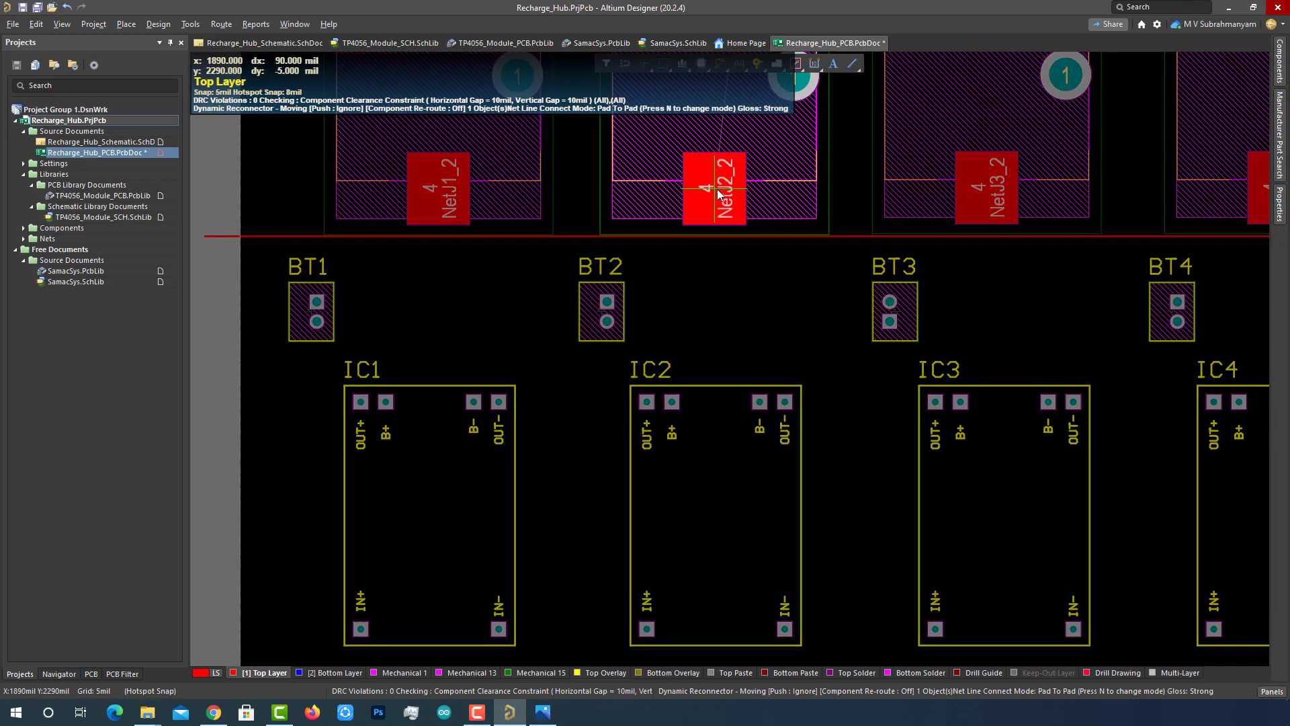
{"action": "scroll", "coordinate": [920, 189], "scroll_direction": "down", "scroll_amount": 3, "text": "shift"}
Step: Remove the horizontal guide line between the battery holders and the BT connectors
{"action": "left_click", "coordinate": [594, 672]}
{"action": "scroll", "coordinate": [1005, 345], "scroll_direction": "down", "scroll_amount": 4, "text": "ctrl"}
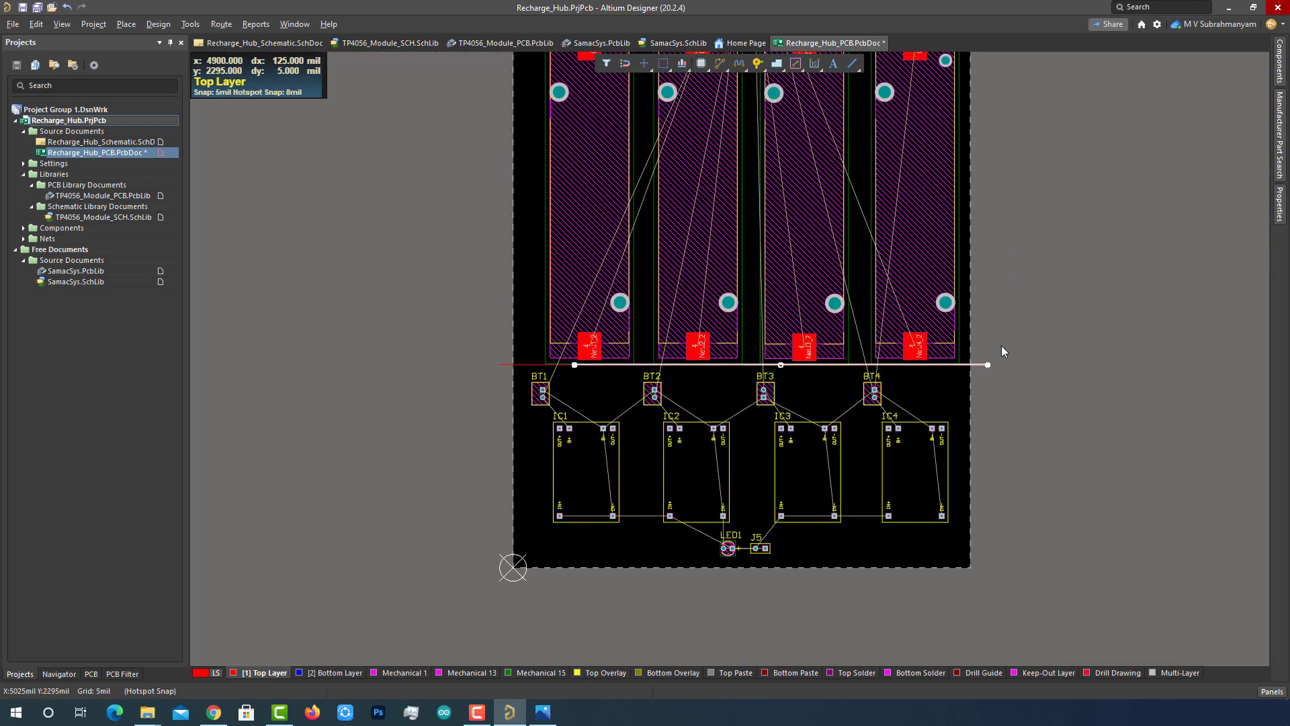
{"action": "scroll", "coordinate": [572, 364], "scroll_direction": "up", "scroll_amount": 8, "text": "ctrl"}
{"action": "scroll", "coordinate": [697, 383], "scroll_direction": "down", "scroll_amount": 5, "text": "ctrl"}
Step: Rotate connector J1 to a horizontal orientation and place it above battery holder U1
{"action": "right_click_drag", "start_coordinate": [1142, 87], "coordinate": [890, 334]}
{"action": "left_click_drag", "start_coordinate": [815, 279], "coordinate": [307, 370]}
{"action": "key", "text": "space"}
{"action": "right_click_drag", "start_coordinate": [431, 356], "coordinate": [754, 254]}
{"action": "left_click_drag", "start_coordinate": [630, 267], "coordinate": [553, 269]}
Step: Rotate battery holders U1 to U4 by 180 degrees in place so their J-net pads face the board's upper edge
{"action": "right_click_drag", "start_coordinate": [798, 281], "coordinate": [786, 141]}
{"action": "scroll", "coordinate": [785, 135], "scroll_direction": "down", "scroll_amount": 4, "text": "ctrl"}
{"action": "left_click_drag", "start_coordinate": [739, 331], "coordinate": [740, 331]}
{"action": "key", "text": "space"}
{"action": "key", "text": "space"}
{"action": "key", "text": "space"}
{"action": "key", "text": "space"}
{"action": "key", "text": "space"}
{"action": "key", "text": "space"}
{"action": "key", "text": "space"}
{"action": "key", "text": "space"}
{"action": "left_click_drag", "start_coordinate": [867, 333], "coordinate": [867, 332]}
{"action": "right_click_drag", "start_coordinate": [1010, 354], "coordinate": [786, 334]}
{"action": "left_click_drag", "start_coordinate": [786, 334], "coordinate": [786, 334]}
{"action": "left_click_drag", "start_coordinate": [947, 372], "coordinate": [947, 371]}
Step: Place connectors J2 and J3 horizontally above battery holders U2 and U3
{"action": "right_click_drag", "start_coordinate": [483, 152], "coordinate": [580, 248]}
{"action": "scroll", "coordinate": [580, 250], "scroll_direction": "up", "scroll_amount": 6, "text": "ctrl"}
{"action": "scroll", "coordinate": [764, 152], "scroll_direction": "down", "scroll_amount": 3, "text": "ctrl"}
{"action": "right_click_drag", "start_coordinate": [763, 152], "coordinate": [570, 239]}
{"action": "left_click_drag", "start_coordinate": [842, 154], "coordinate": [731, 228]}
{"action": "key", "text": "space"}
{"action": "key", "text": "space"}
{"action": "left_click_drag", "start_coordinate": [882, 153], "coordinate": [991, 226]}
{"action": "right_click", "coordinate": [889, 206]}
Step: Rotate connector J4 to a horizontal orientation and place it above battery holder U4
{"action": "right_click_drag", "start_coordinate": [1013, 184], "coordinate": [777, 222]}
{"action": "left_click_drag", "start_coordinate": [684, 208], "coordinate": [1002, 270]}
{"action": "key", "text": "space"}
{"action": "key", "text": "space"}
{"action": "key", "text": "space"}
{"action": "scroll", "coordinate": [1078, 221], "scroll_direction": "down", "scroll_amount": 2, "text": "ctrl"}
{"action": "right_click_drag", "start_coordinate": [1177, 326], "coordinate": [1191, 257]}
Step: Rename the U1 designator as BATT1 and move the label below its battery holder
{"action": "double_click", "coordinate": [451, 199]}
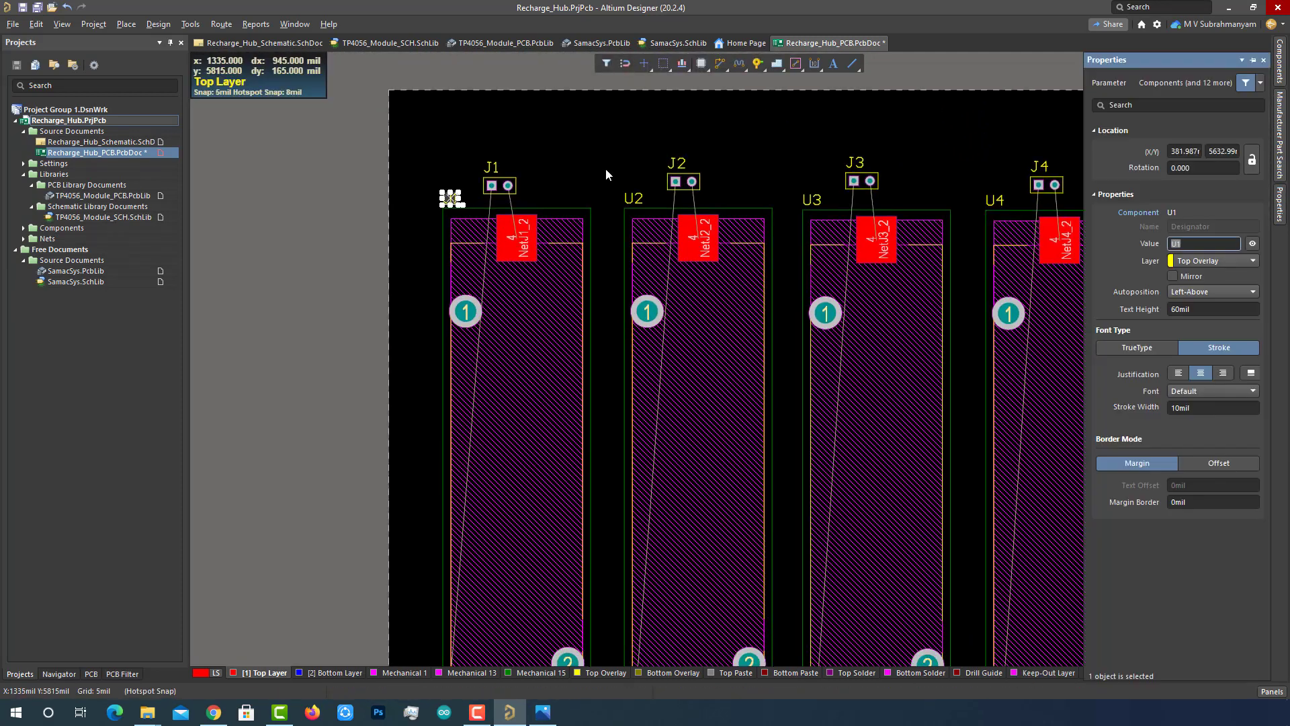
{"action": "type", "text": "BATT1"}
{"action": "left_click", "coordinate": [460, 200]}
{"action": "scroll", "coordinate": [435, 377], "scroll_direction": "down", "scroll_amount": 3, "text": "ctrl"}
{"action": "left_click_drag", "start_coordinate": [460, 199], "coordinate": [483, 469]}
Step: Rename the U2 designator as BATT2 and move the label below its battery holder
{"action": "double_click", "coordinate": [553, 140]}
{"action": "type", "text": "BATT2"}
{"action": "key", "text": "Return"}
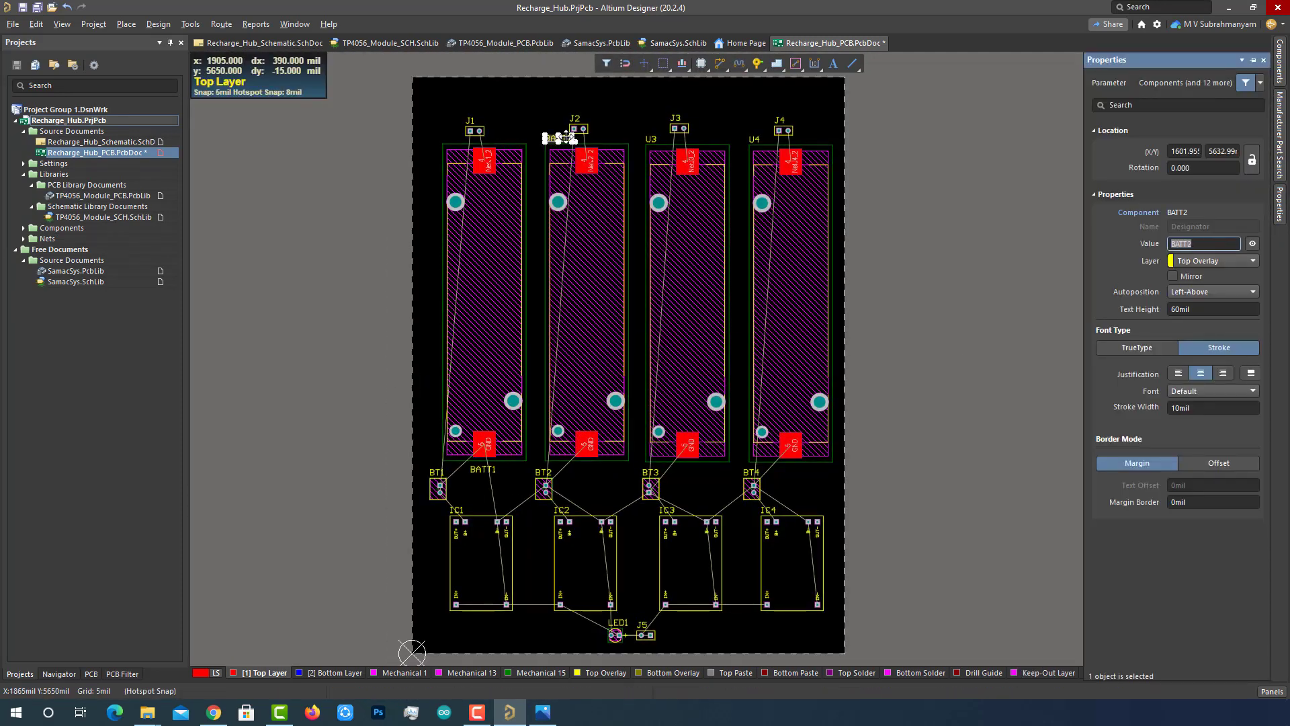
{"action": "left_click_drag", "start_coordinate": [558, 138], "coordinate": [584, 469]}
Step: Rename the U3 and U4 designators as BATT3 and BATT4 and move both labels below their battery holders
{"action": "double_click", "coordinate": [651, 139]}
{"action": "left_click_drag", "start_coordinate": [650, 139], "coordinate": [686, 470]}
{"action": "left_click_drag", "start_coordinate": [755, 138], "coordinate": [783, 468]}
Step: Rotate the IC1 to IC4 designators to vertical and place each one beside the left edge of its charger module
{"action": "right_click_drag", "start_coordinate": [450, 507], "coordinate": [544, 337]}
{"action": "scroll", "coordinate": [542, 334], "scroll_direction": "up", "scroll_amount": 3, "text": "ctrl"}
{"action": "left_click_drag", "start_coordinate": [576, 357], "coordinate": [541, 493]}
{"action": "key", "text": "space"}
{"action": "key", "text": "space"}
{"action": "left_click_drag", "start_coordinate": [869, 357], "coordinate": [833, 496]}
{"action": "right_click_drag", "start_coordinate": [1164, 358], "coordinate": [1100, 329]}
{"action": "left_click_drag", "start_coordinate": [1099, 329], "coordinate": [1065, 468]}
{"action": "key", "text": "space"}
{"action": "key", "text": "space"}
{"action": "right_click_drag", "start_coordinate": [1189, 376], "coordinate": [991, 285]}
{"action": "left_click_drag", "start_coordinate": [1191, 236], "coordinate": [1155, 365]}
Step: Move the BT1 to BT4 designators from above to just below their connectors
{"action": "left_click_drag", "start_coordinate": [259, 130], "coordinate": [264, 227]}
{"action": "left_click_drag", "start_coordinate": [559, 131], "coordinate": [558, 224]}
{"action": "left_click_drag", "start_coordinate": [872, 133], "coordinate": [862, 228]}
{"action": "left_click_drag", "start_coordinate": [1011, 235], "coordinate": [1046, 226]}
{"action": "scroll", "coordinate": [920, 452], "scroll_direction": "down", "scroll_amount": 2, "text": "ctrl"}
{"action": "scroll", "coordinate": [914, 523], "scroll_direction": "down", "scroll_amount": 3, "text": "ctrl"}
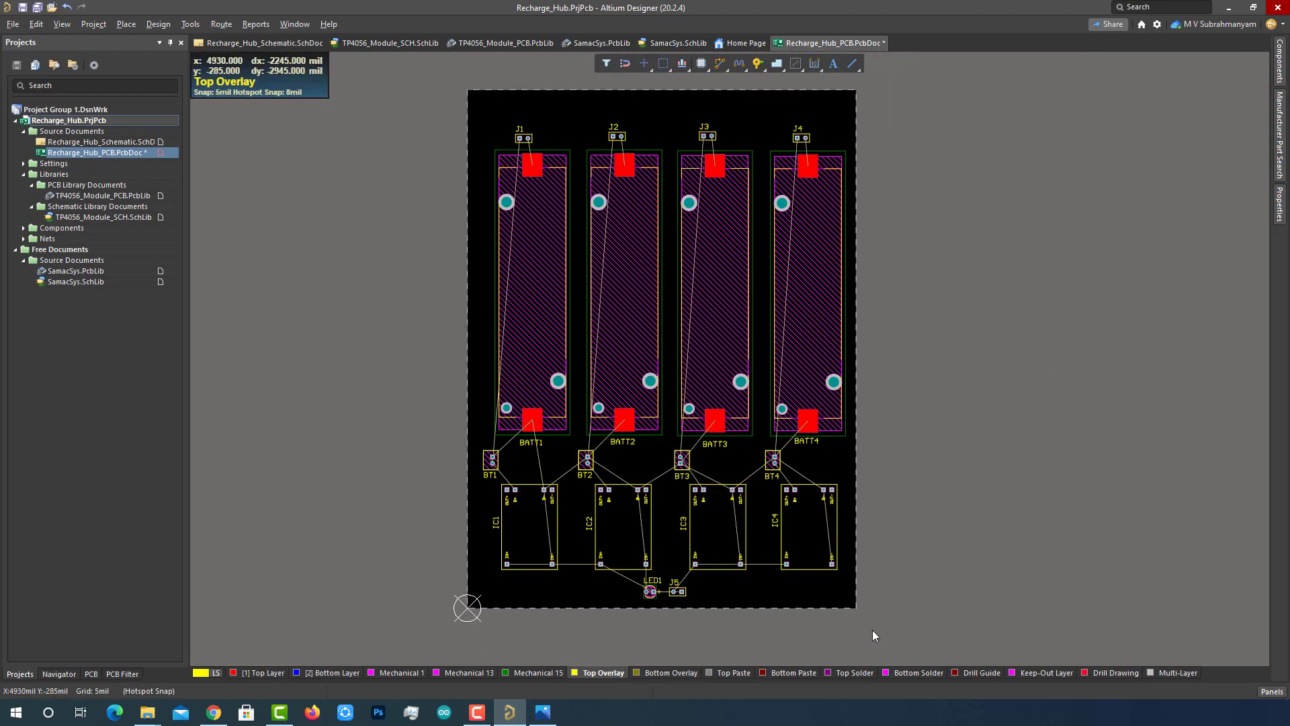
Step: Shift the whole component layout slightly left and down within the board outline
{"action": "left_click_drag", "start_coordinate": [920, 596], "coordinate": [357, 120]}
{"action": "left_click_drag", "start_coordinate": [622, 294], "coordinate": [620, 292]}
{"action": "left_click", "coordinate": [1058, 303]}
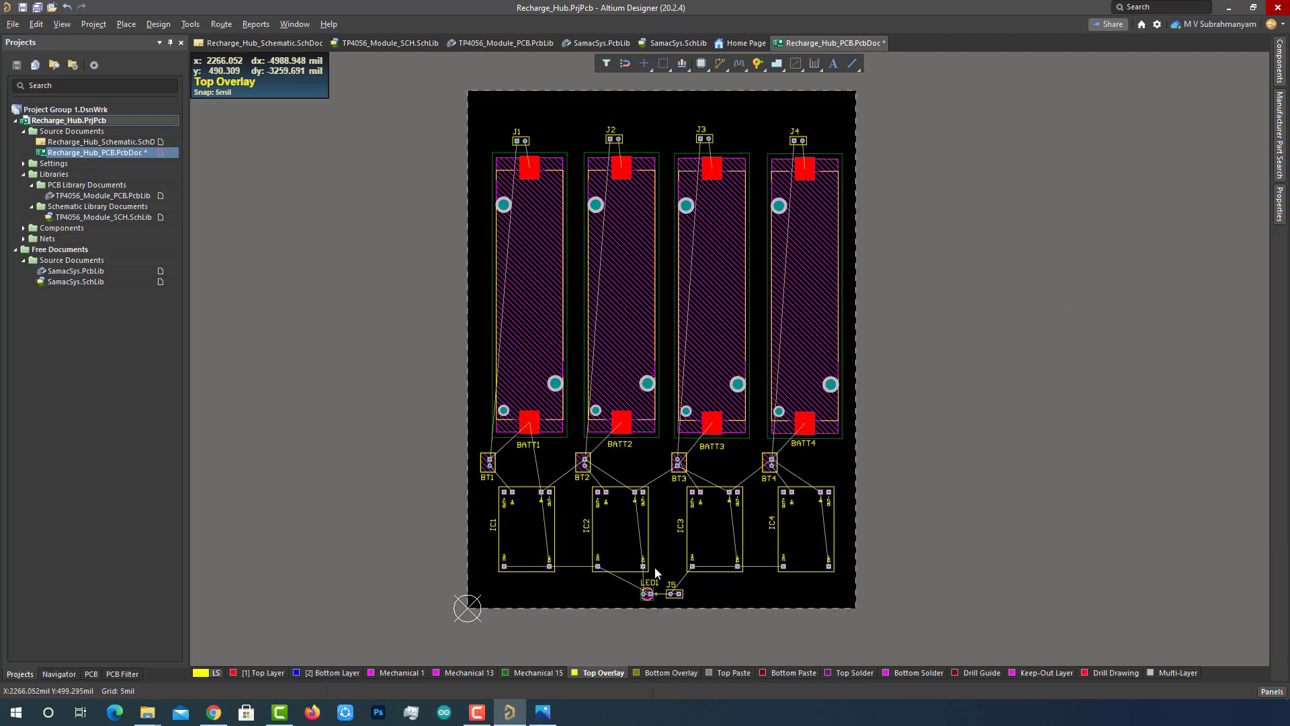
Step: Route a +5 track on the Top Layer from the IN+ pad of IC1 to the IN+ pad of IC2
{"action": "scroll", "coordinate": [651, 570], "scroll_direction": "up", "scroll_amount": 3, "text": "ctrl"}
{"action": "right_click_drag", "start_coordinate": [652, 570], "coordinate": [670, 454]}
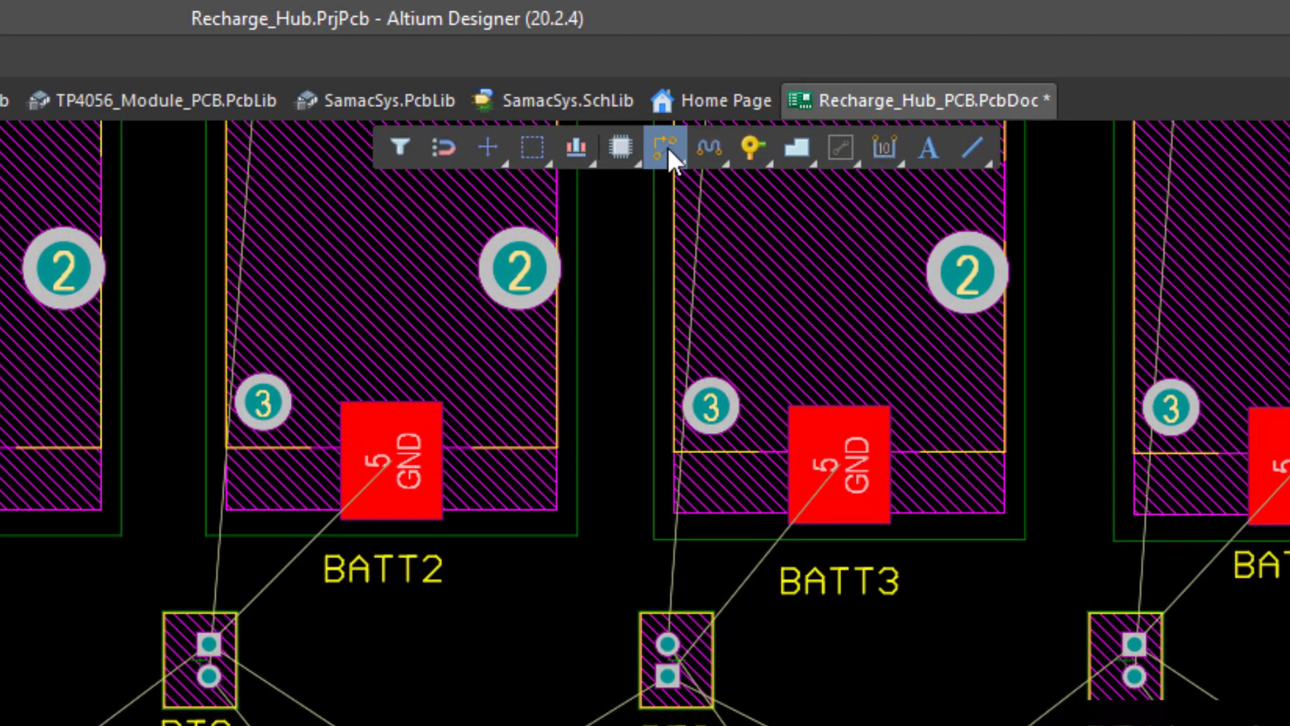
{"action": "left_click", "coordinate": [667, 144]}
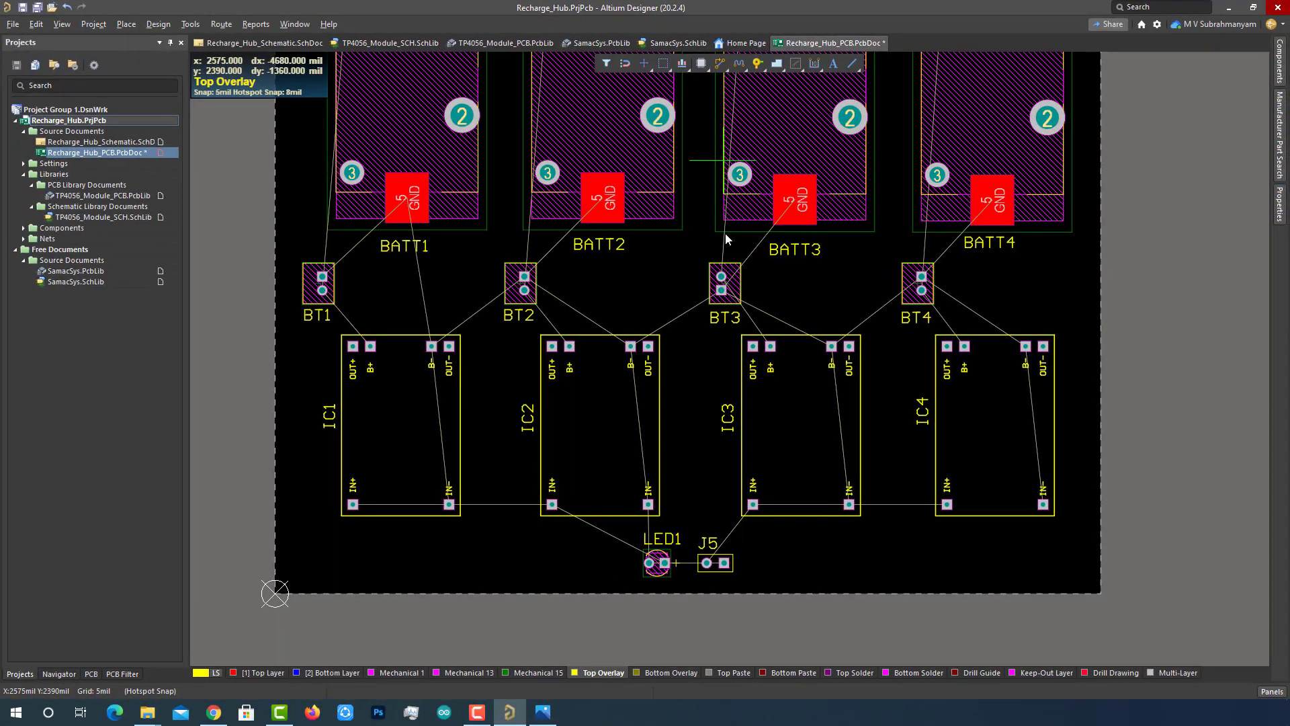
{"action": "scroll", "coordinate": [551, 504], "scroll_direction": "up", "scroll_amount": 5, "text": "ctrl"}
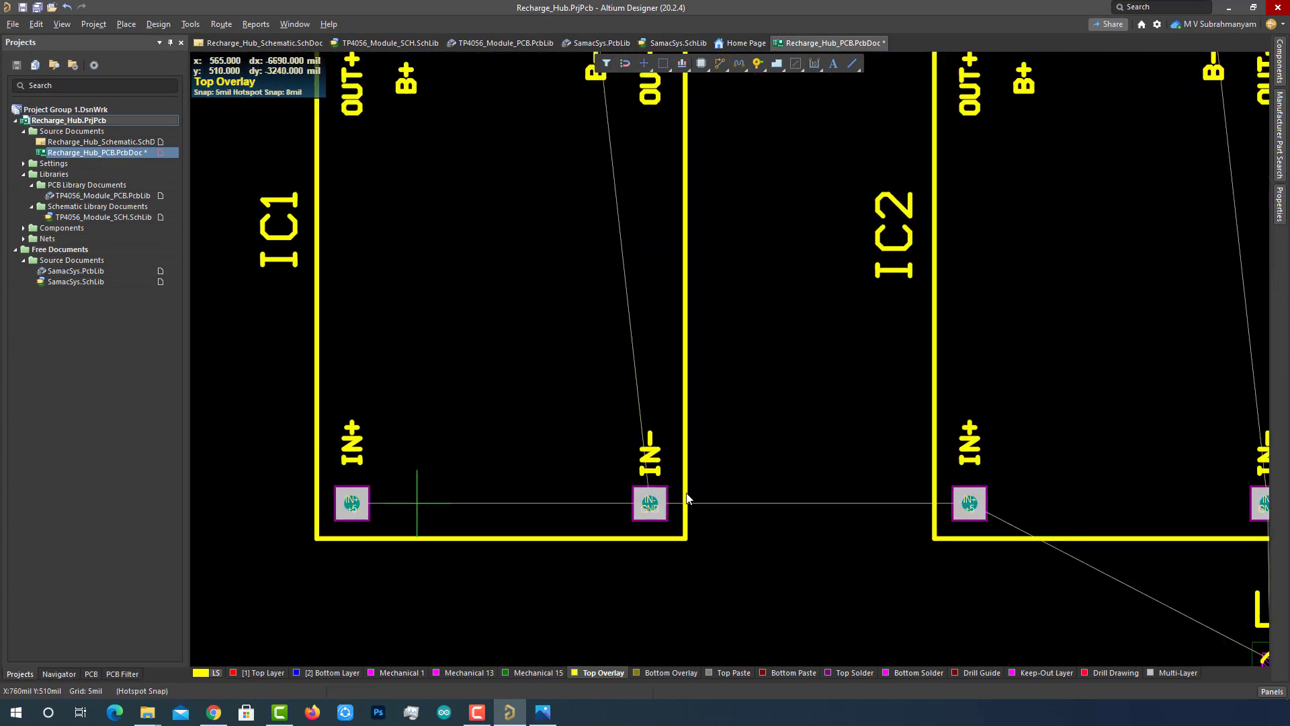
{"action": "left_click", "coordinate": [350, 501]}
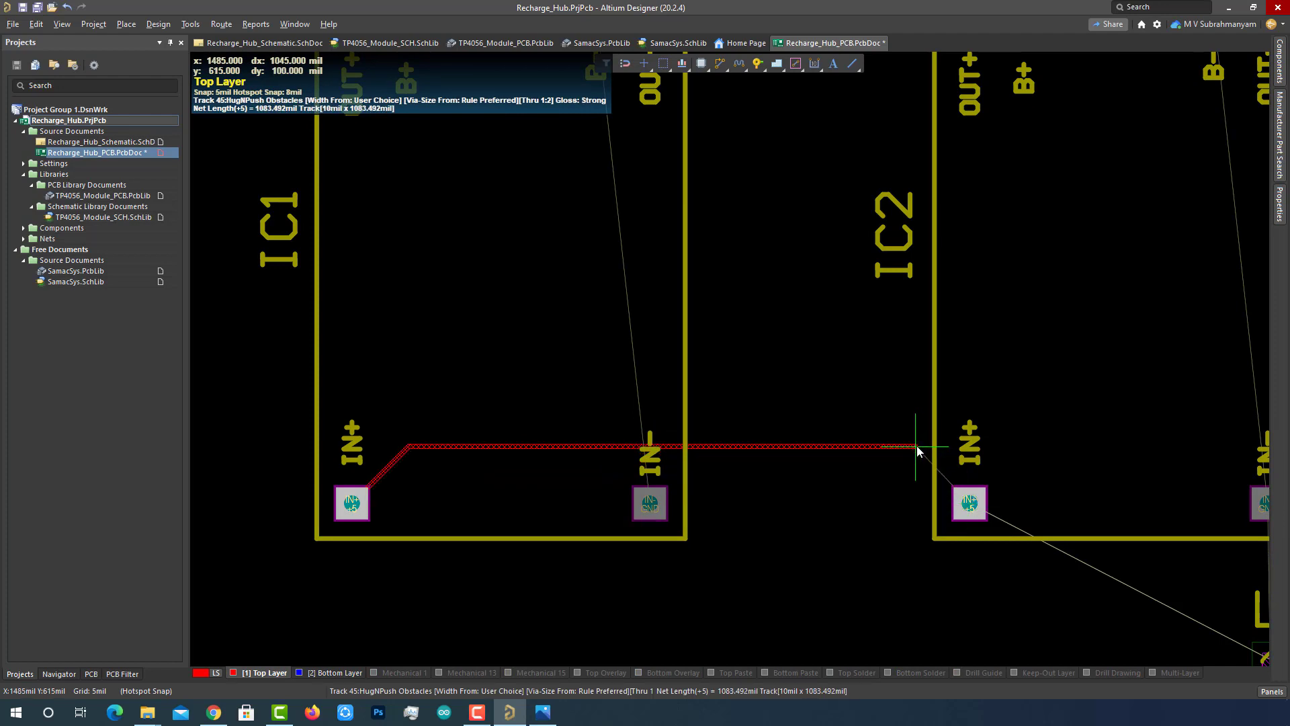
{"action": "left_click", "coordinate": [966, 503]}
{"action": "right_click", "coordinate": [961, 502]}
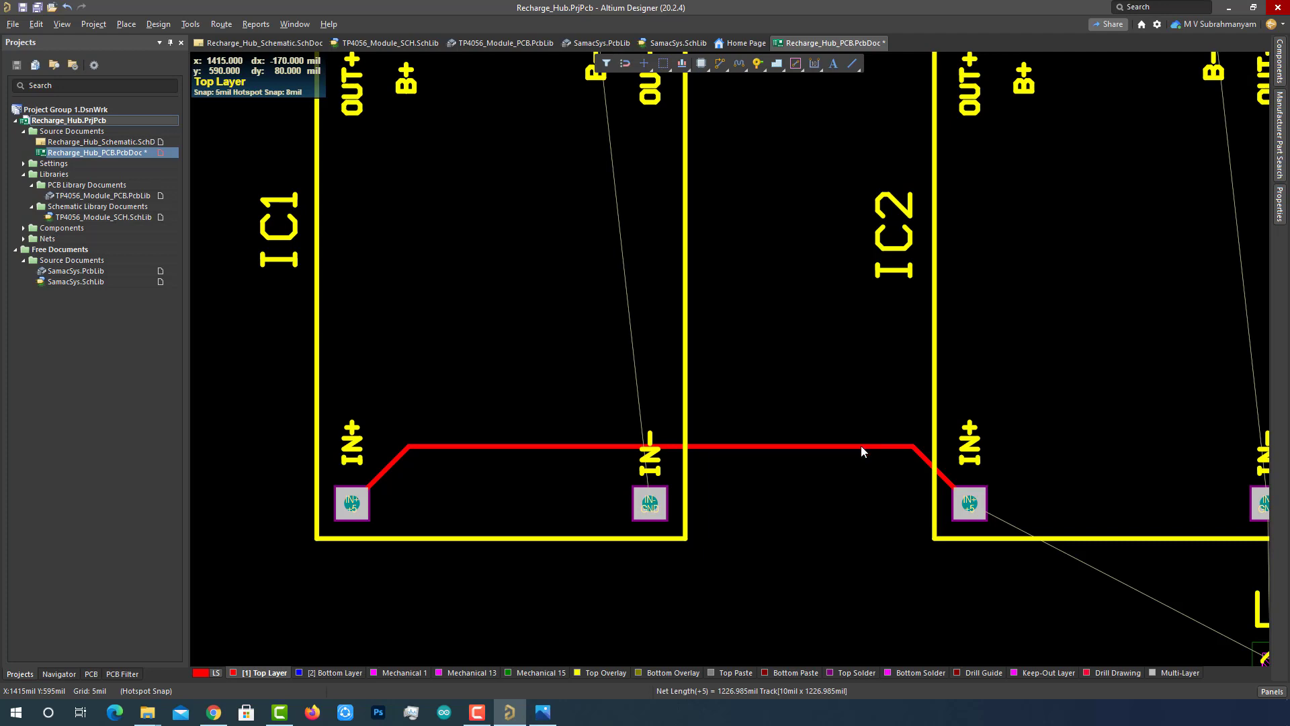
Step: Set the width of the horizontal +5 track segment between IC1 and IC2 to 40 mil
{"action": "left_click", "coordinate": [861, 446]}
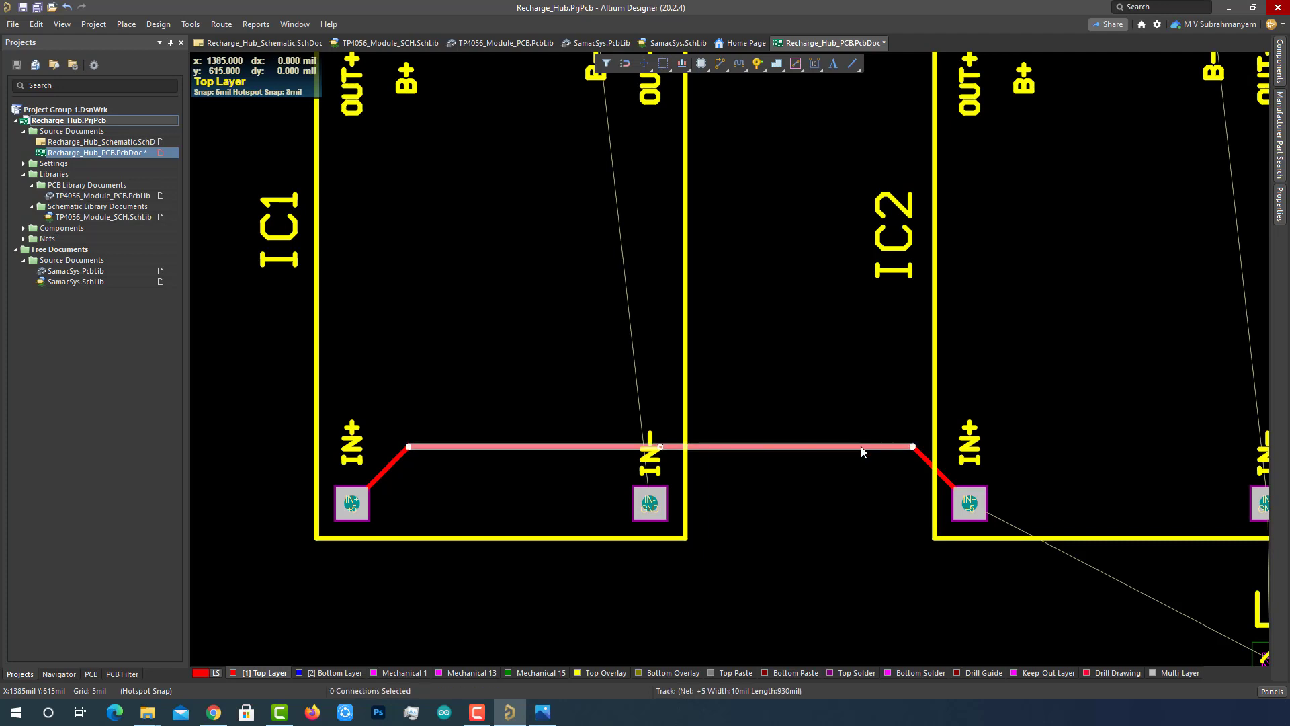
{"action": "double_click", "coordinate": [862, 446]}
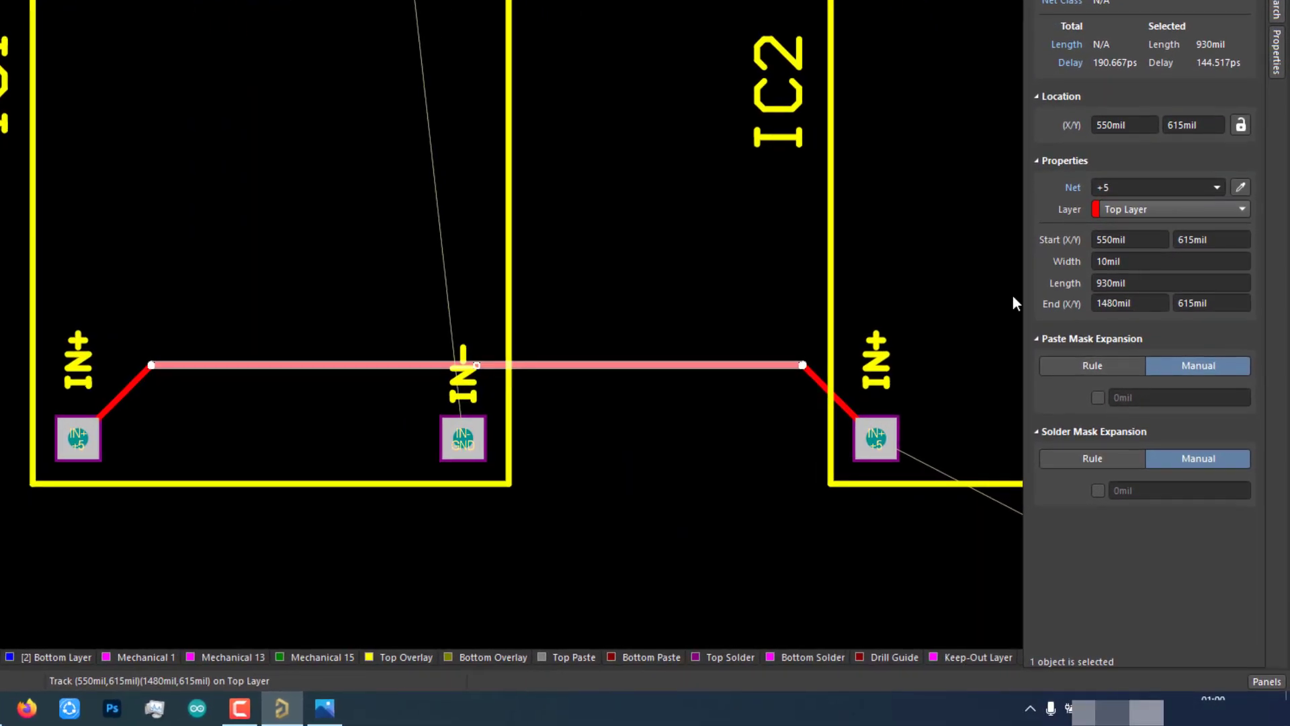
{"action": "left_click", "coordinate": [1128, 261]}
{"action": "left_click", "coordinate": [1142, 259]}
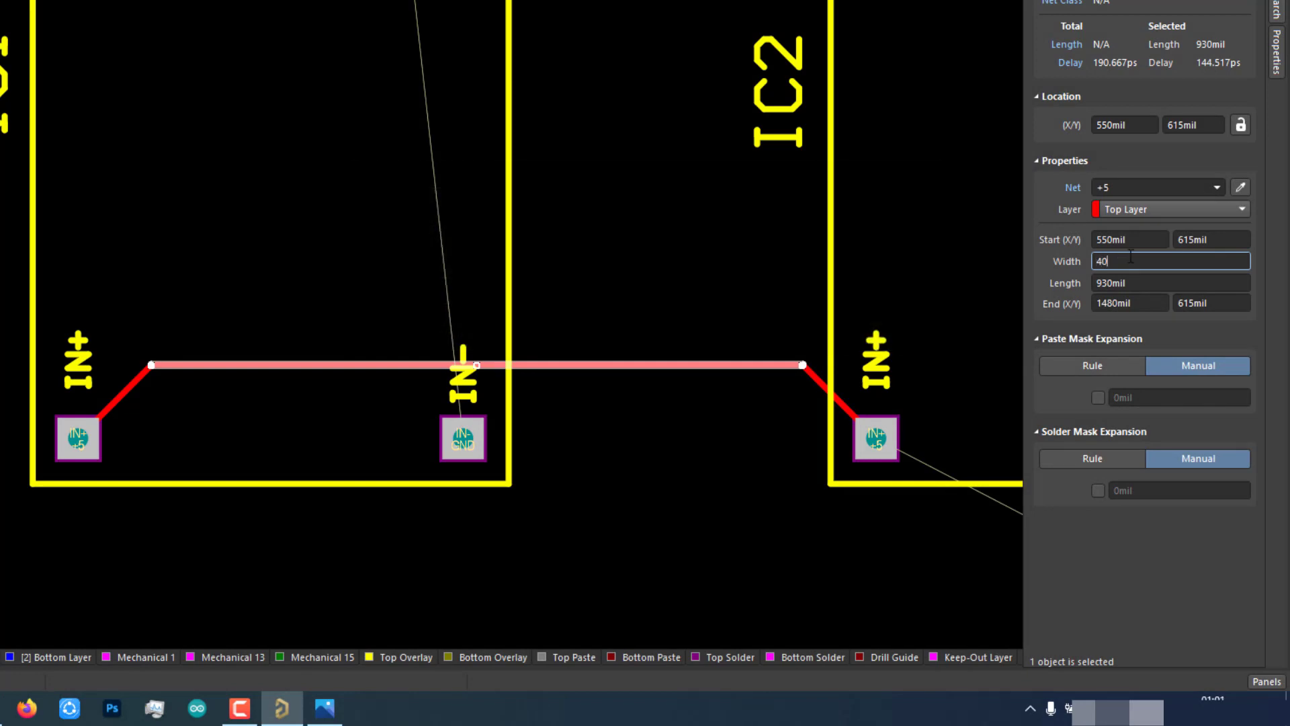
{"action": "key", "text": "Return"}
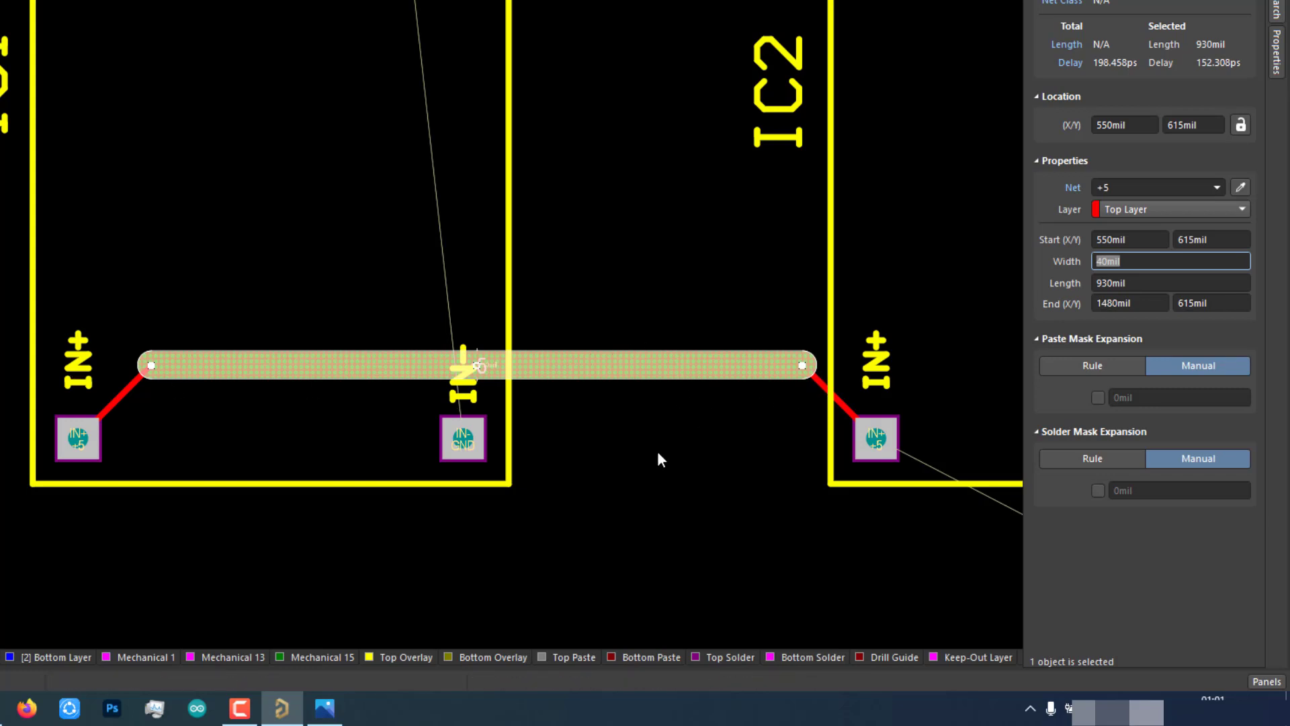
{"action": "left_click", "coordinate": [669, 414]}
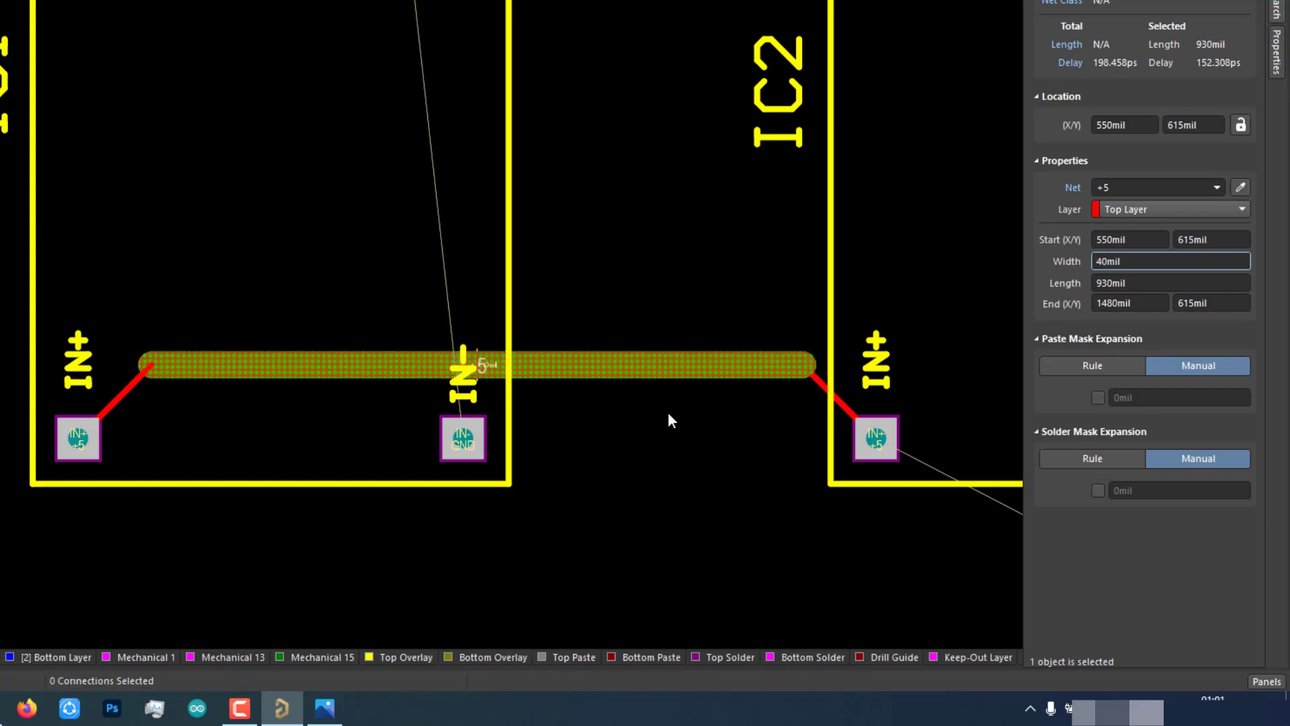
Step: Delete the +5 track between IC1 and IC2
{"action": "left_click", "coordinate": [668, 365]}
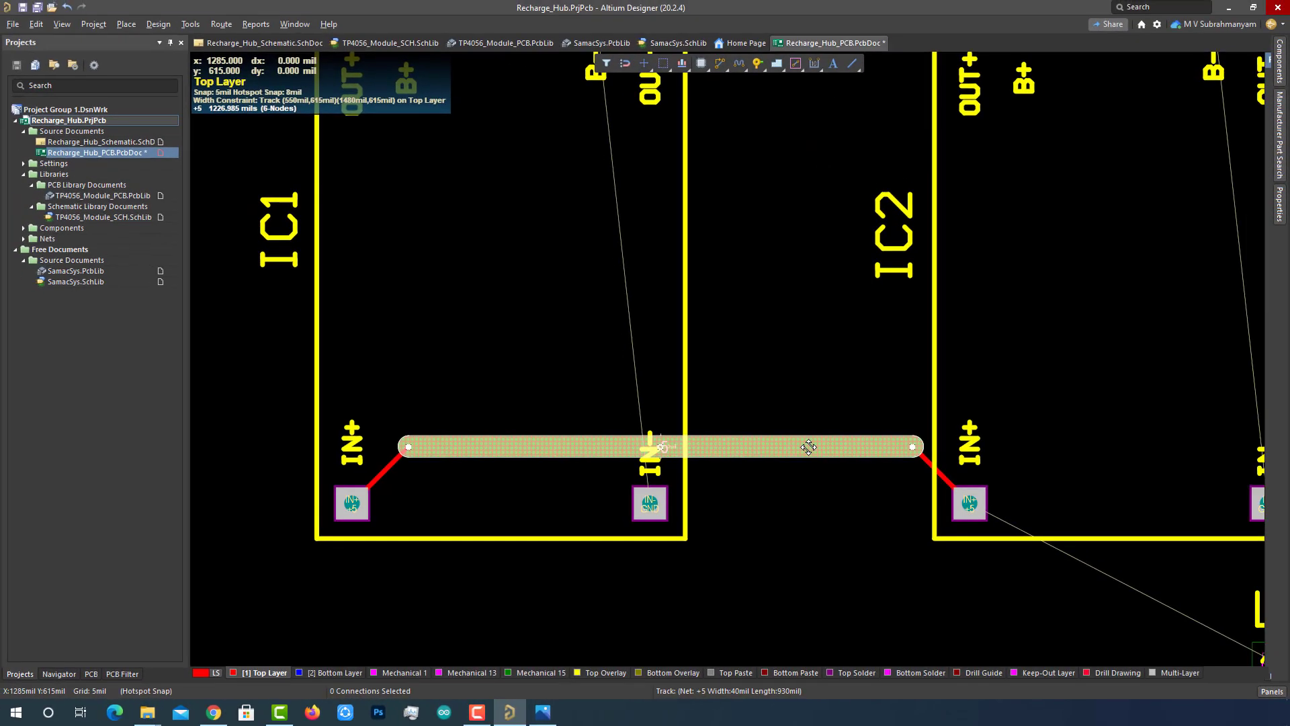
{"action": "key", "text": "Delete"}
{"action": "key", "text": "Delete"}
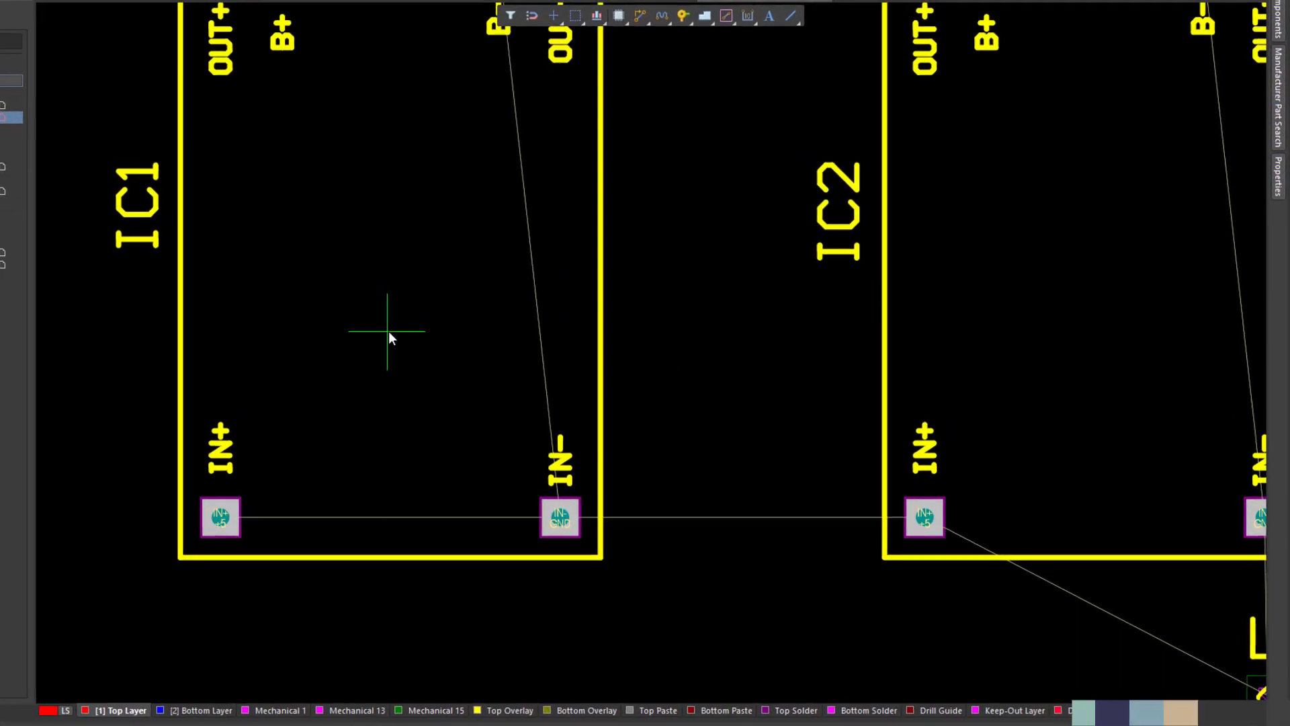
Step: Check which track widths the interactive routing settings offer
{"action": "key", "text": "Tab"}
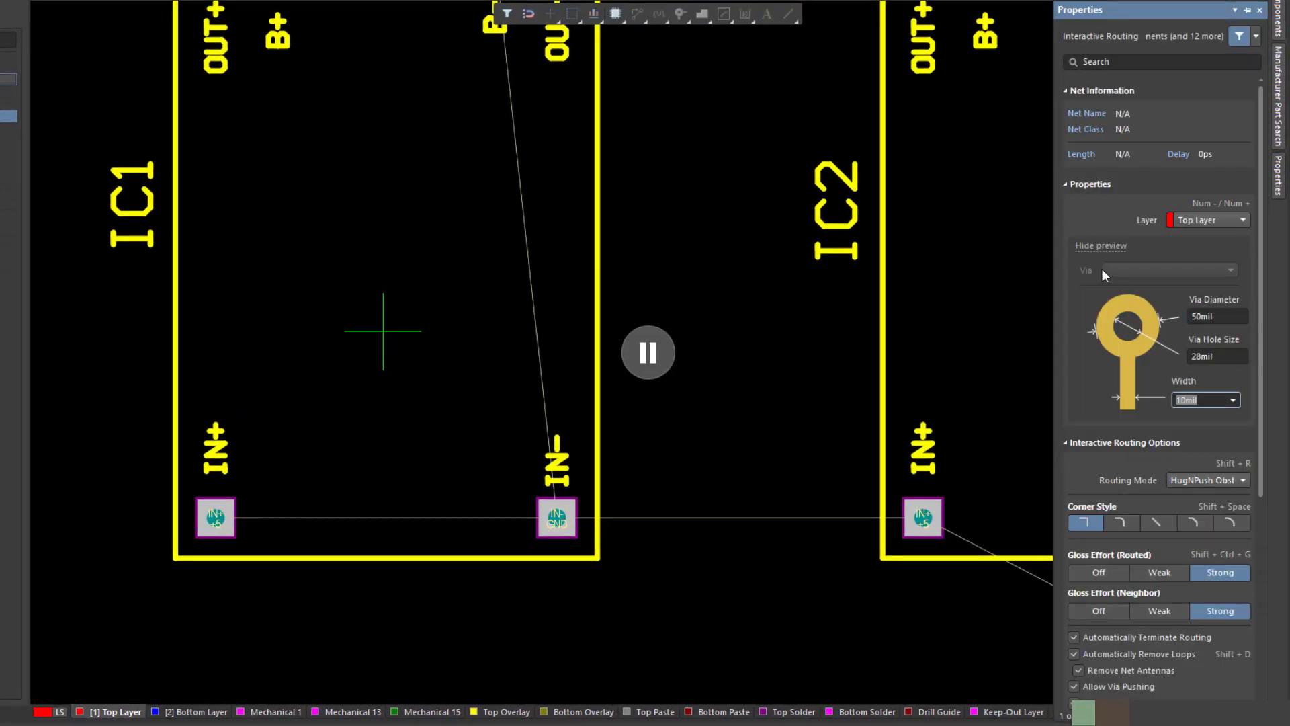
{"action": "left_click", "coordinate": [1232, 401]}
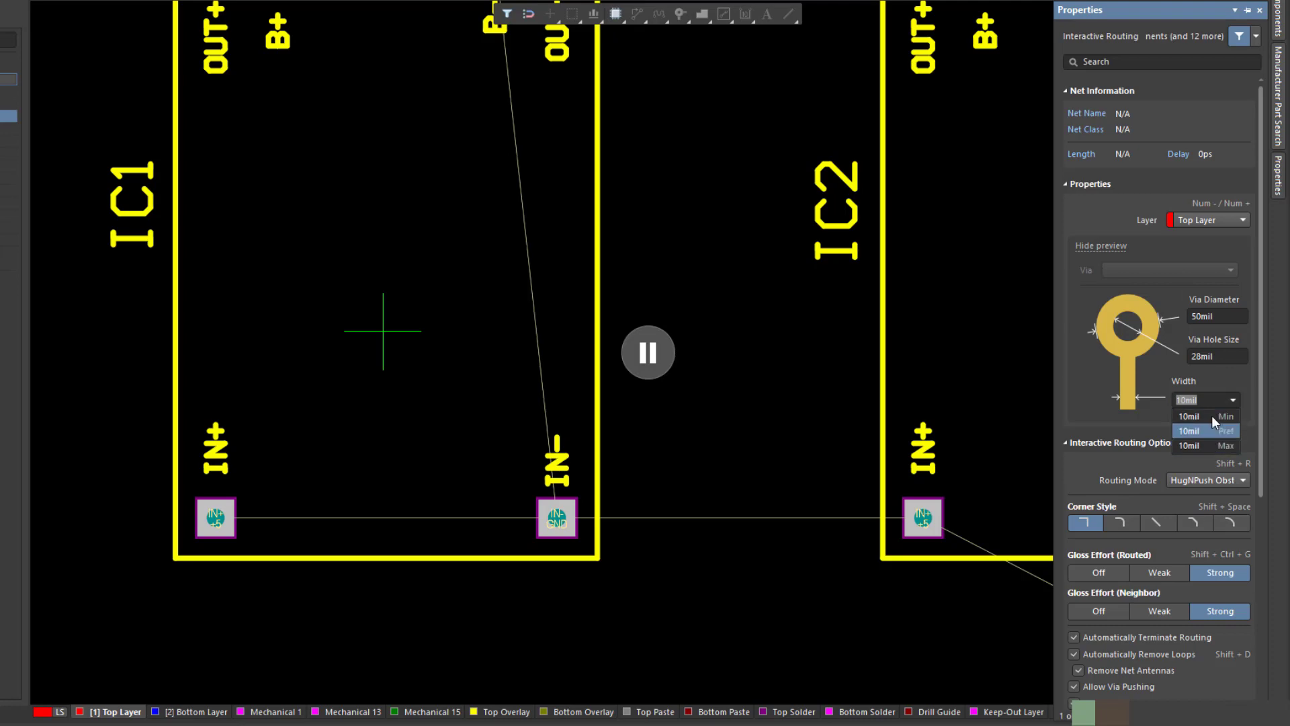
{"action": "left_click", "coordinate": [1000, 610]}
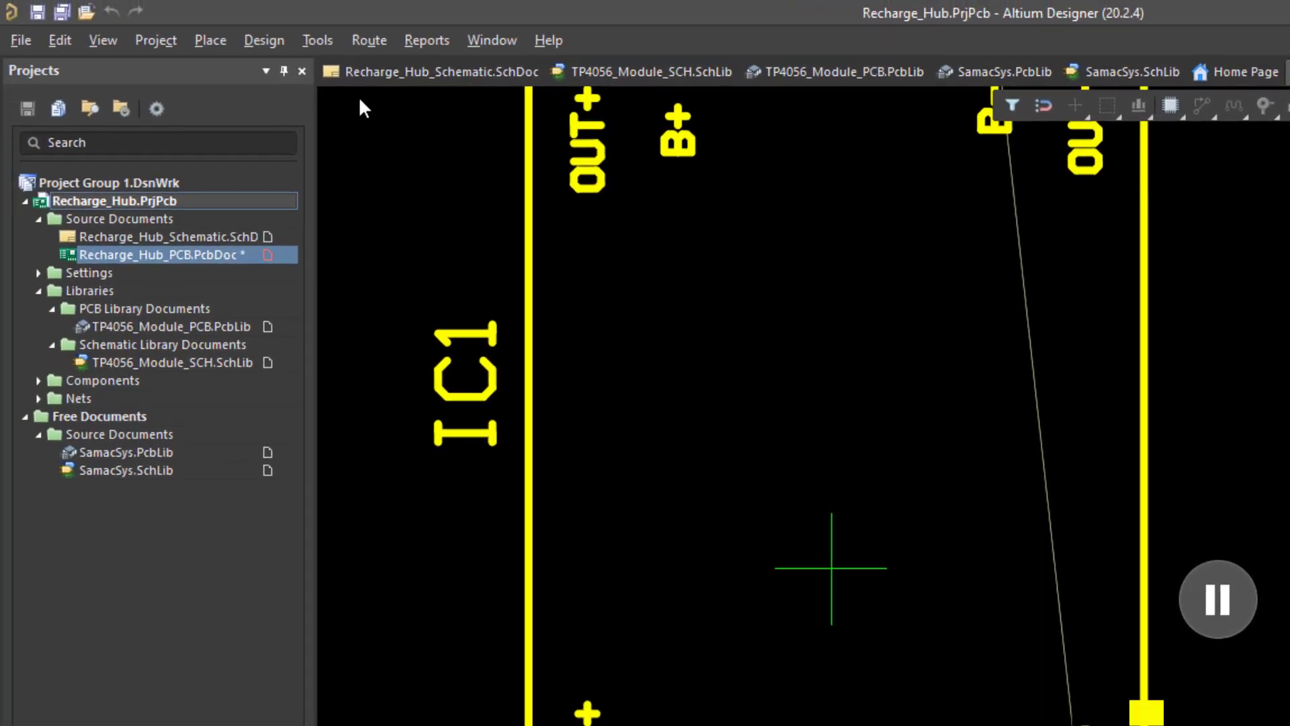
Step: Open the routing Width rule in the PCB design rules
{"action": "left_click", "coordinate": [247, 43]}
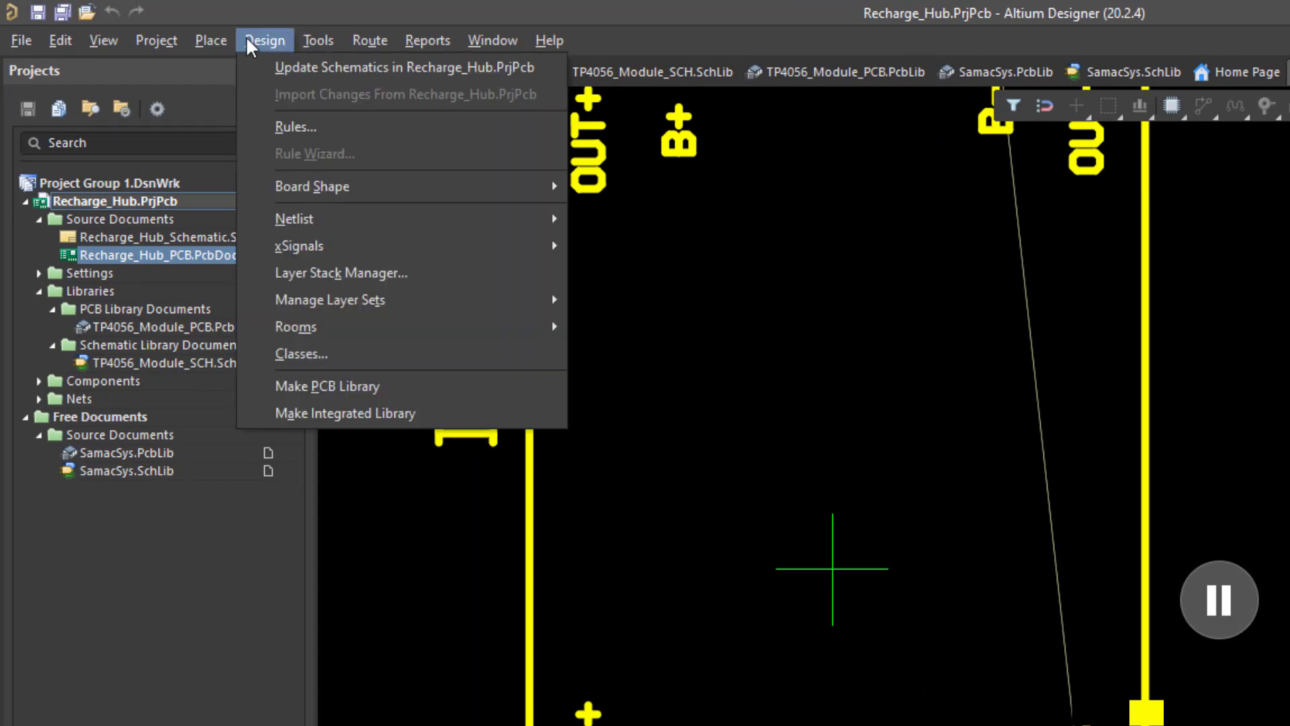
{"action": "left_click", "coordinate": [289, 127]}
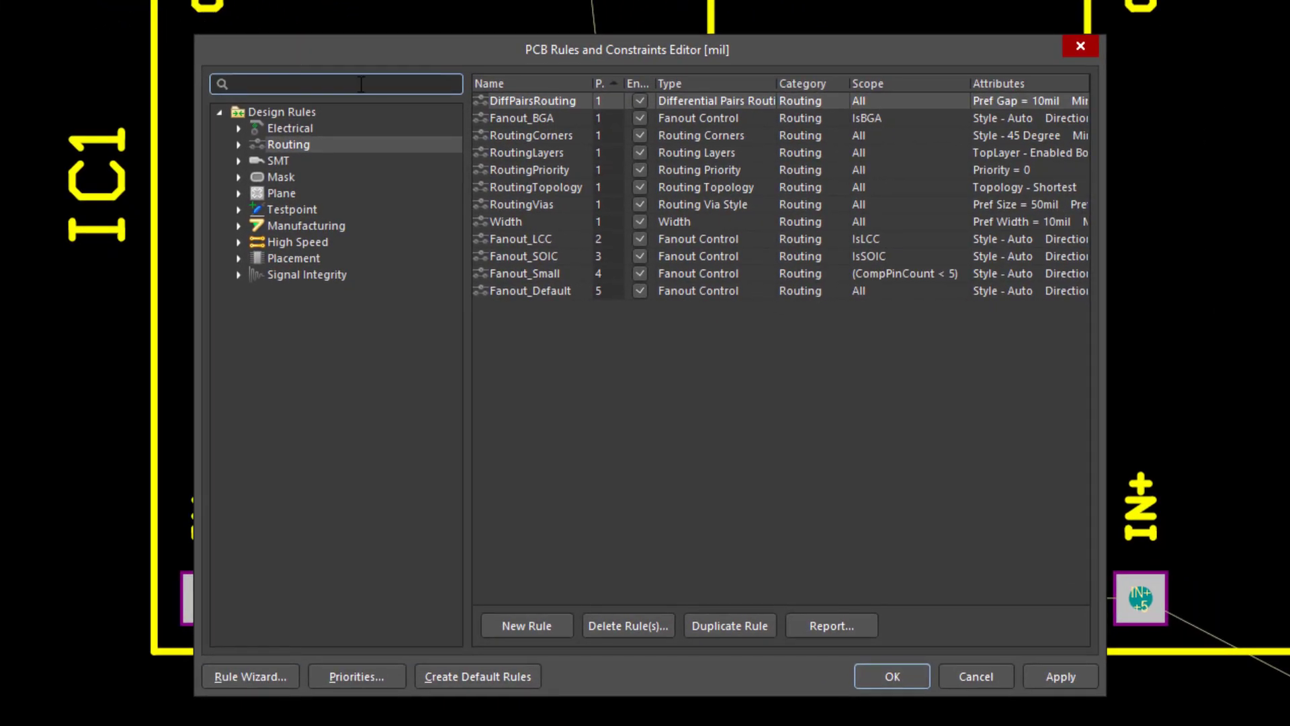
{"action": "left_click", "coordinate": [238, 145]}
{"action": "left_click", "coordinate": [304, 161]}
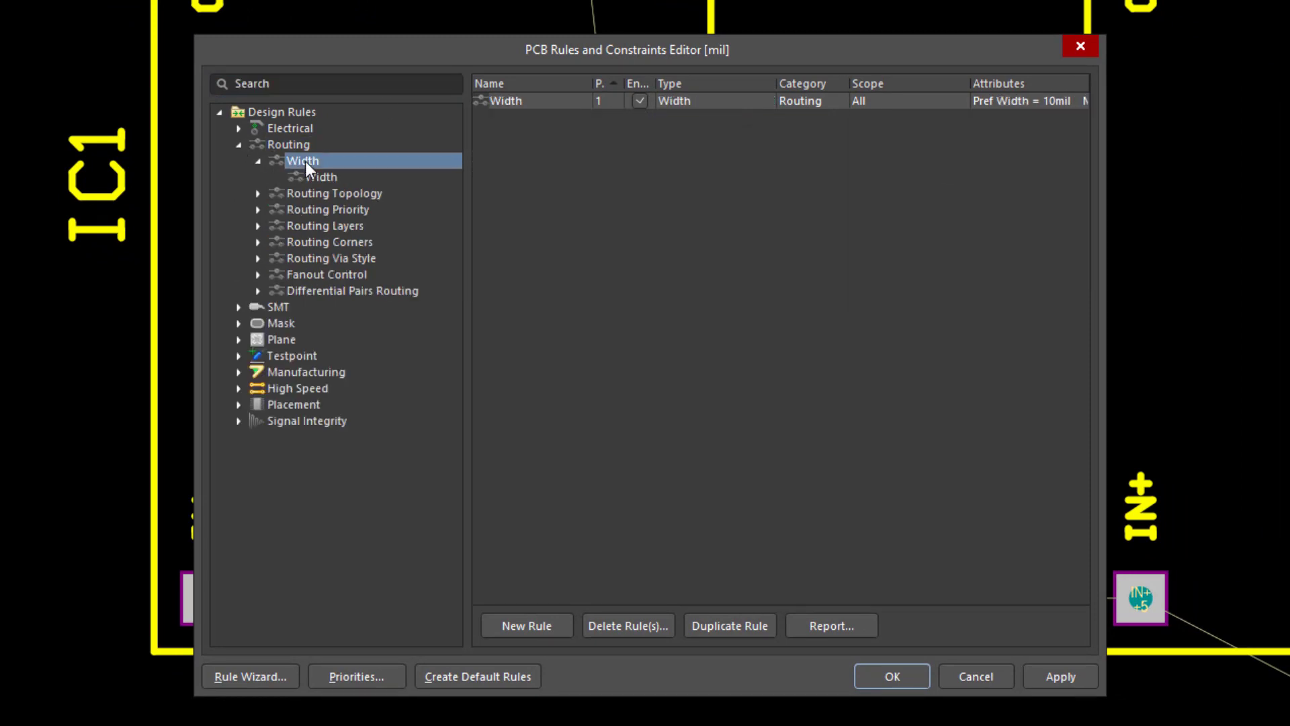
{"action": "left_click", "coordinate": [321, 177]}
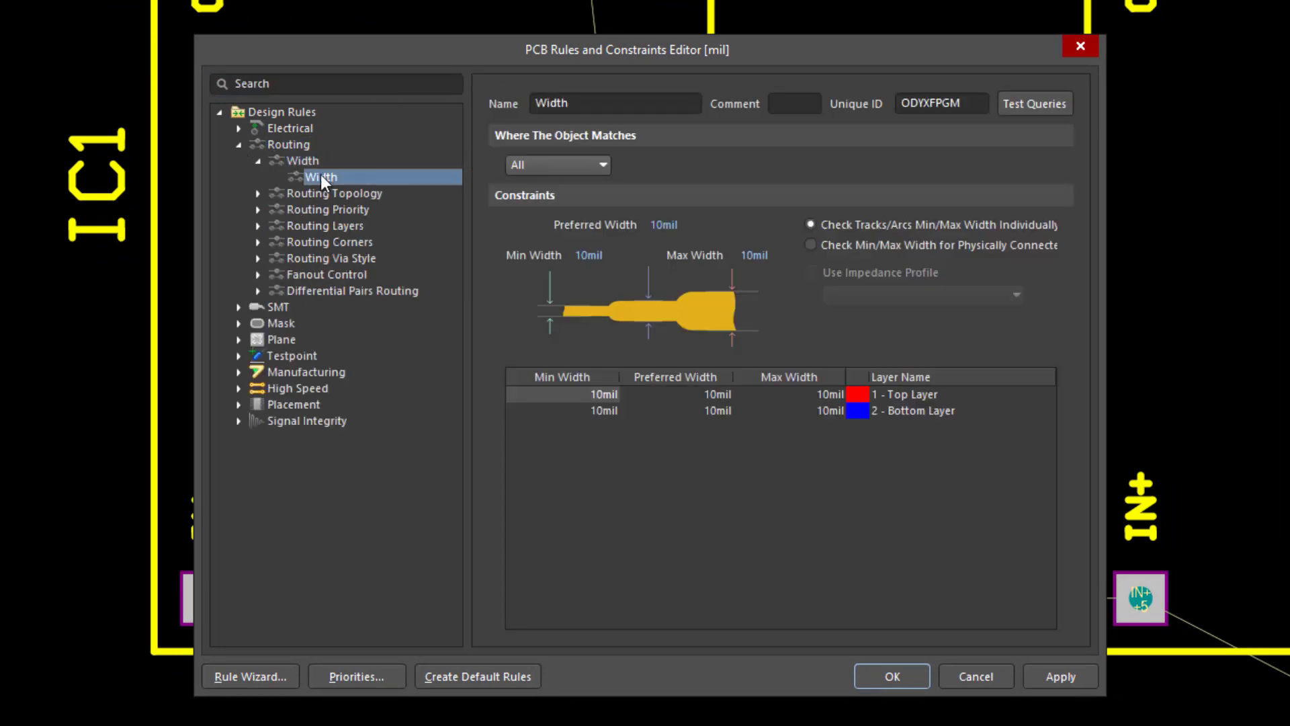
Step: Set the Width rule's maximum width to 100 mil for both the Top Layer and the Bottom Layer
{"action": "left_click", "coordinate": [713, 395]}
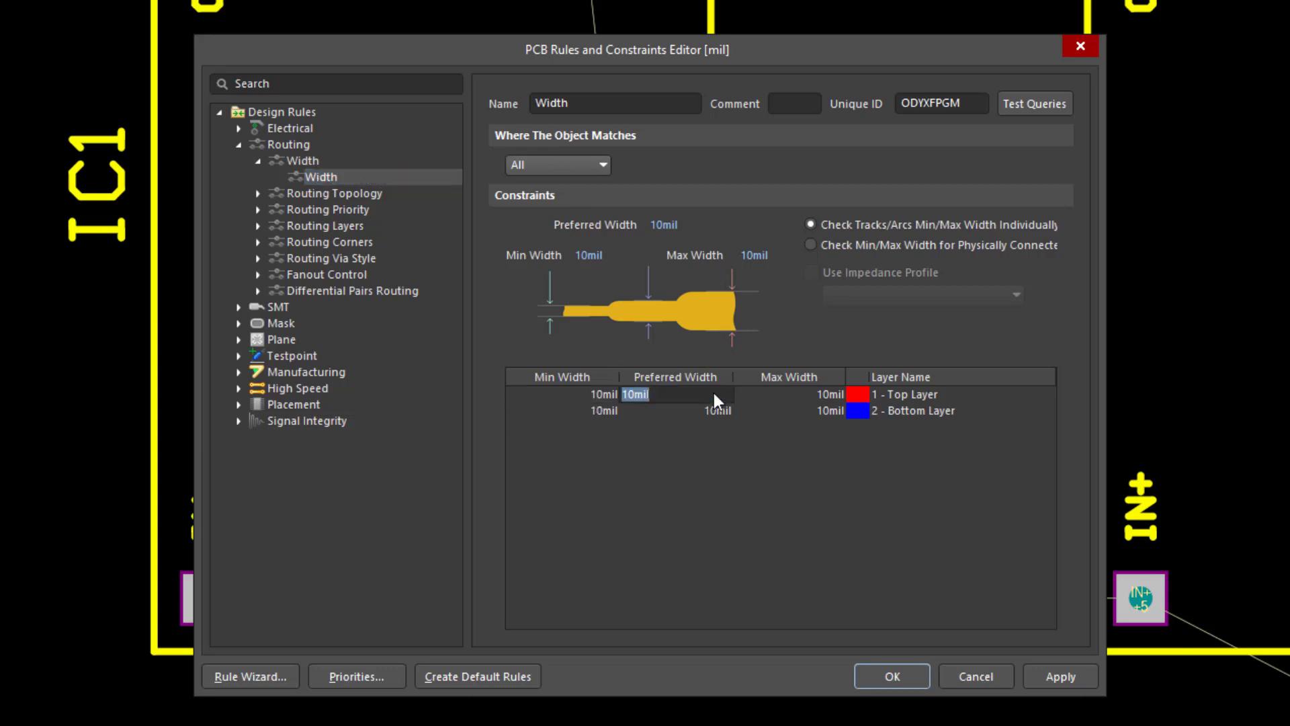
{"action": "left_click", "coordinate": [796, 397]}
{"action": "left_click", "coordinate": [790, 395]}
{"action": "key", "text": "BackSpace"}
{"action": "key", "text": "BackSpace"}
{"action": "key", "text": "BackSpace"}
{"action": "key", "text": "BackSpace"}
{"action": "key", "text": "BackSpace"}
{"action": "type", "text": "100"}
{"action": "key", "text": "Return"}
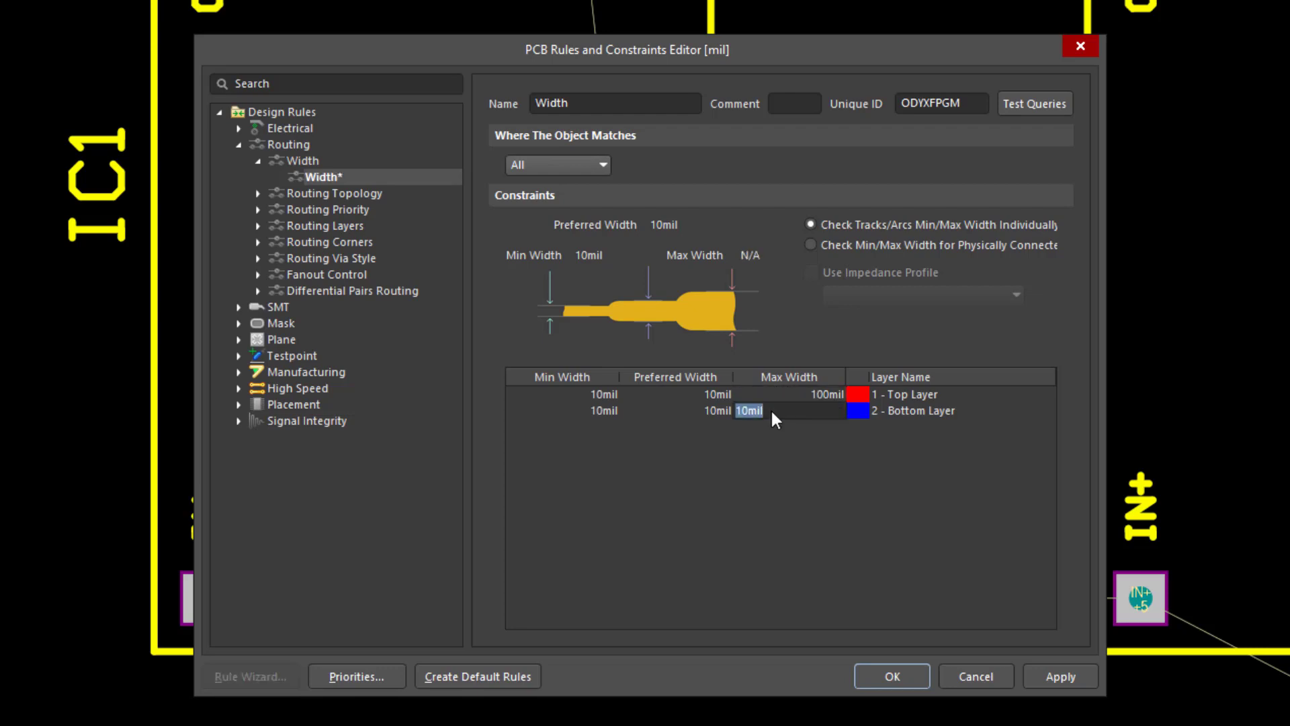
{"action": "type", "text": "100"}
{"action": "key", "text": "Return"}
Step: Set the preferred width to 40 mil for the Top Layer and Bottom Layer and apply the rule changes
{"action": "left_click", "coordinate": [691, 395]}
{"action": "type", "text": "40"}
{"action": "key", "text": "Return"}
{"action": "type", "text": "40"}
{"action": "key", "text": "Return"}
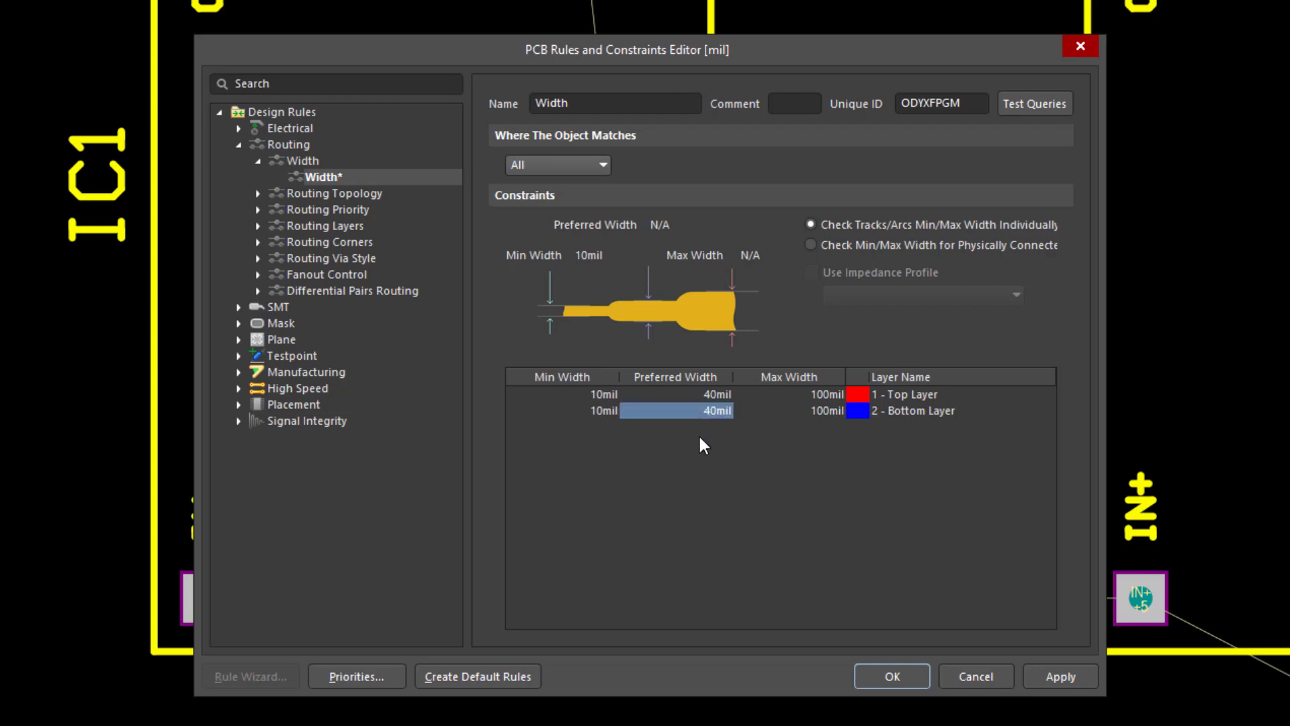
{"action": "left_click", "coordinate": [1066, 669]}
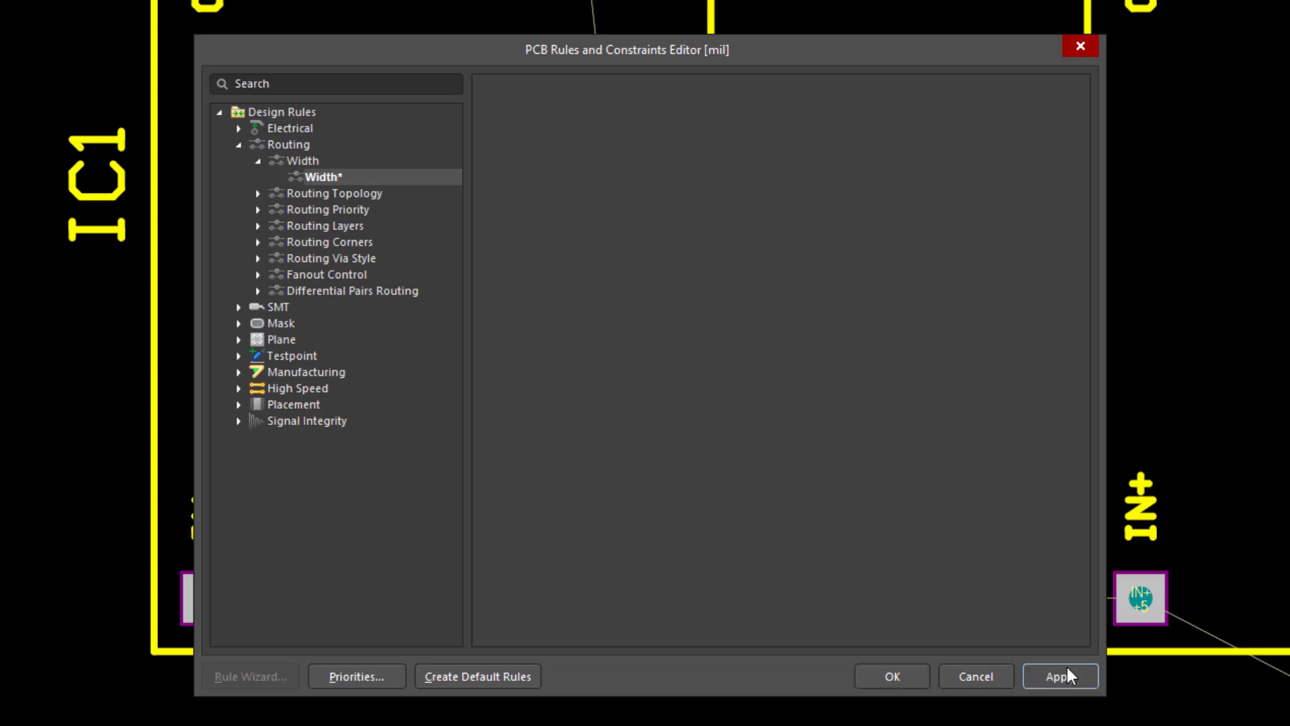
{"action": "left_click", "coordinate": [898, 678]}
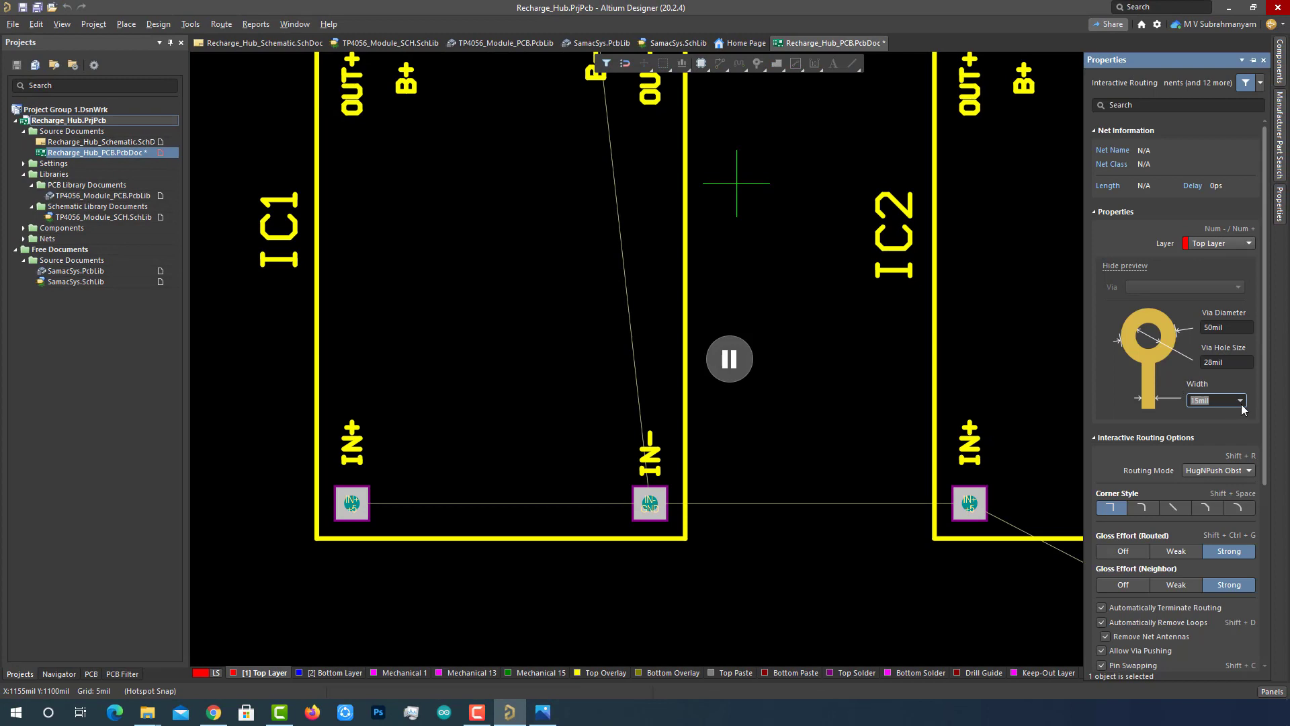
Step: Route a 40 mil +5 track on the Top Layer from the IN+ pad of IC1 to the IN+ pad of IC2
{"action": "left_click", "coordinate": [1240, 402]}
{"action": "left_click", "coordinate": [734, 363]}
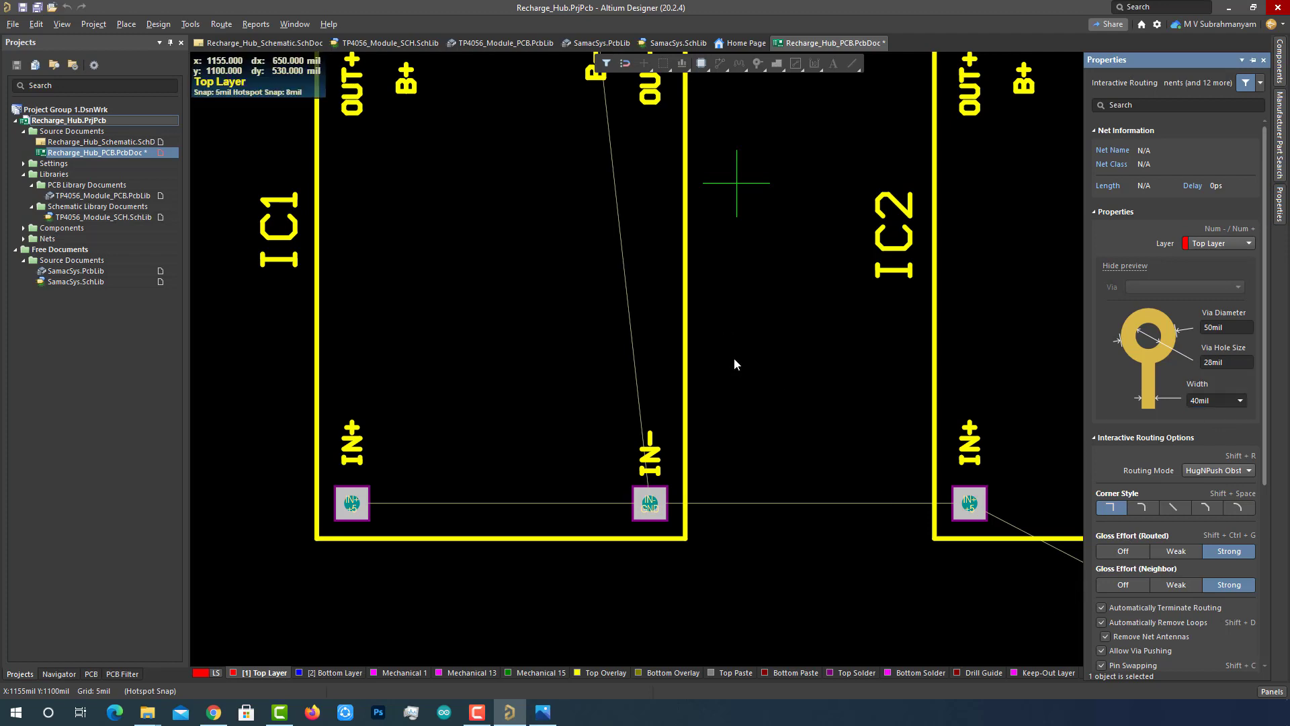
{"action": "left_click", "coordinate": [352, 502]}
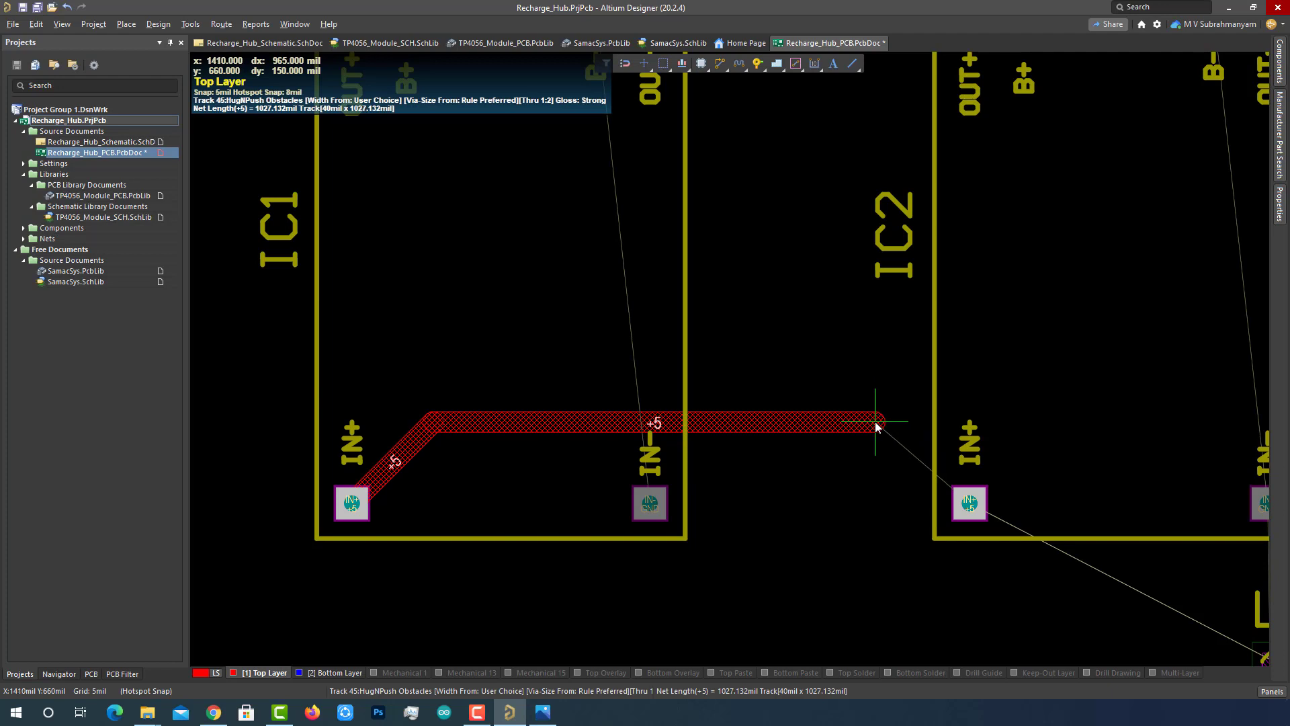
{"action": "left_click", "coordinate": [876, 423]}
{"action": "left_click", "coordinate": [971, 507]}
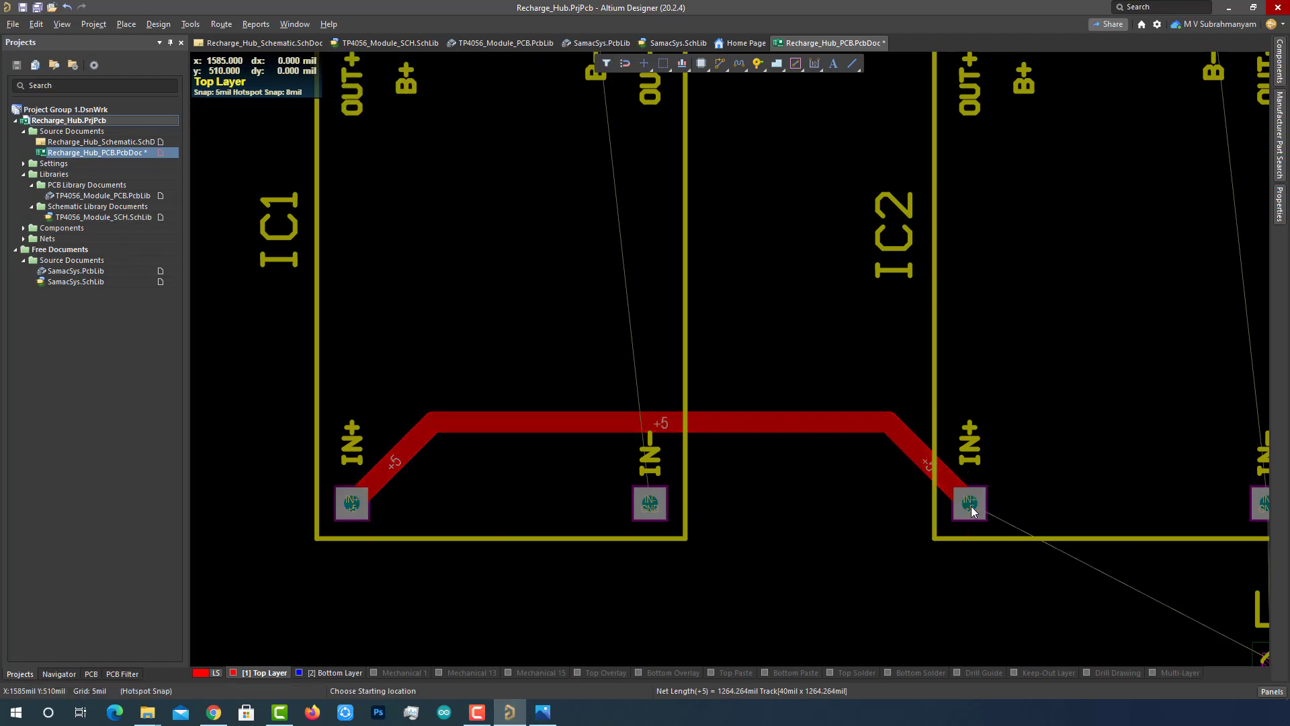
Step: Extend the 40 mil +5 track on the Top Layer from IC2's IN+ pad through the IN+ pads of IC3 and IC4
{"action": "left_click", "coordinate": [971, 503]}
{"action": "left_click", "coordinate": [1087, 462]}
{"action": "left_click", "coordinate": [1086, 458]}
{"action": "left_click", "coordinate": [1241, 416]}
Step: Route 40 mil GND tracks on the Top Layer linking the IN- pads of IC1, IC2, IC3 and IC4
{"action": "scroll", "coordinate": [697, 363], "scroll_direction": "down", "scroll_amount": 5, "text": "ctrl"}
{"action": "right_click_drag", "start_coordinate": [302, 444], "coordinate": [450, 401]}
{"action": "left_click", "coordinate": [399, 329]}
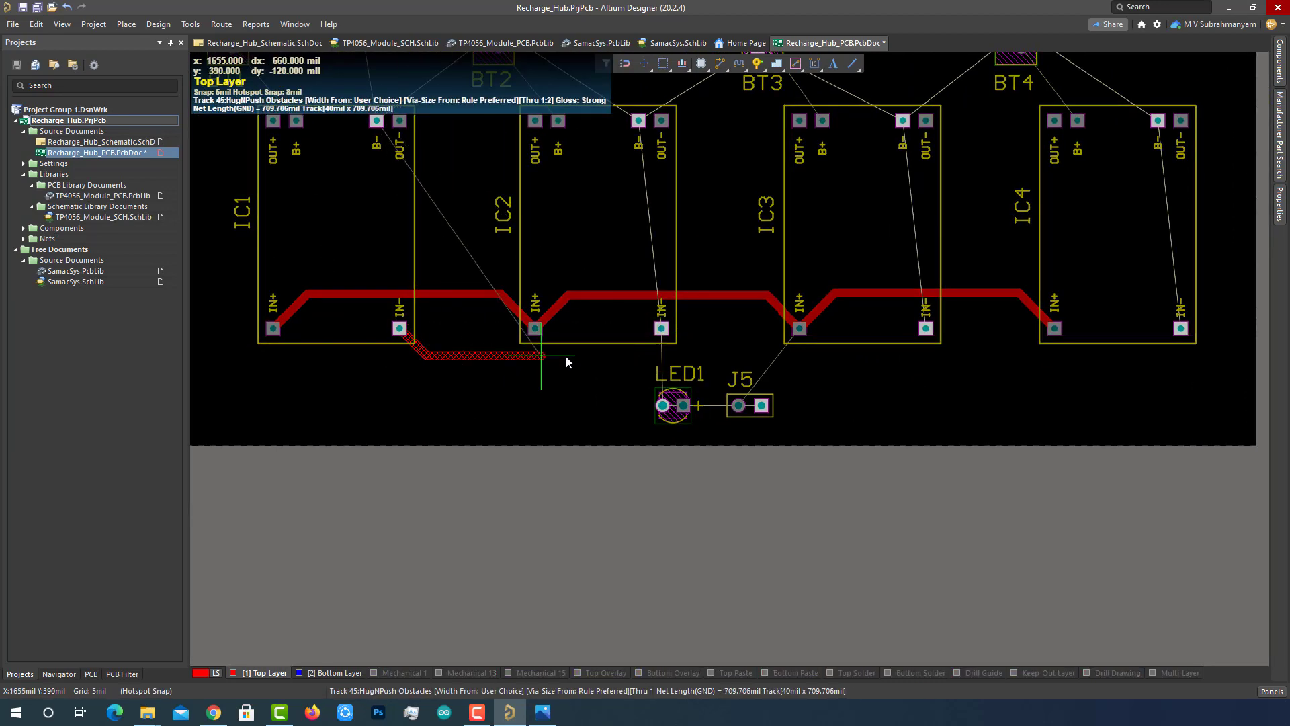
{"action": "left_click", "coordinate": [661, 329]}
{"action": "left_click", "coordinate": [926, 329]}
{"action": "left_click", "coordinate": [1181, 328]}
Step: Move connector J5 farther away from LED1, placing its pad 1 at about x 2840 mil, y 170 mil
{"action": "scroll", "coordinate": [706, 428], "scroll_direction": "up", "scroll_amount": 5, "text": "ctrl"}
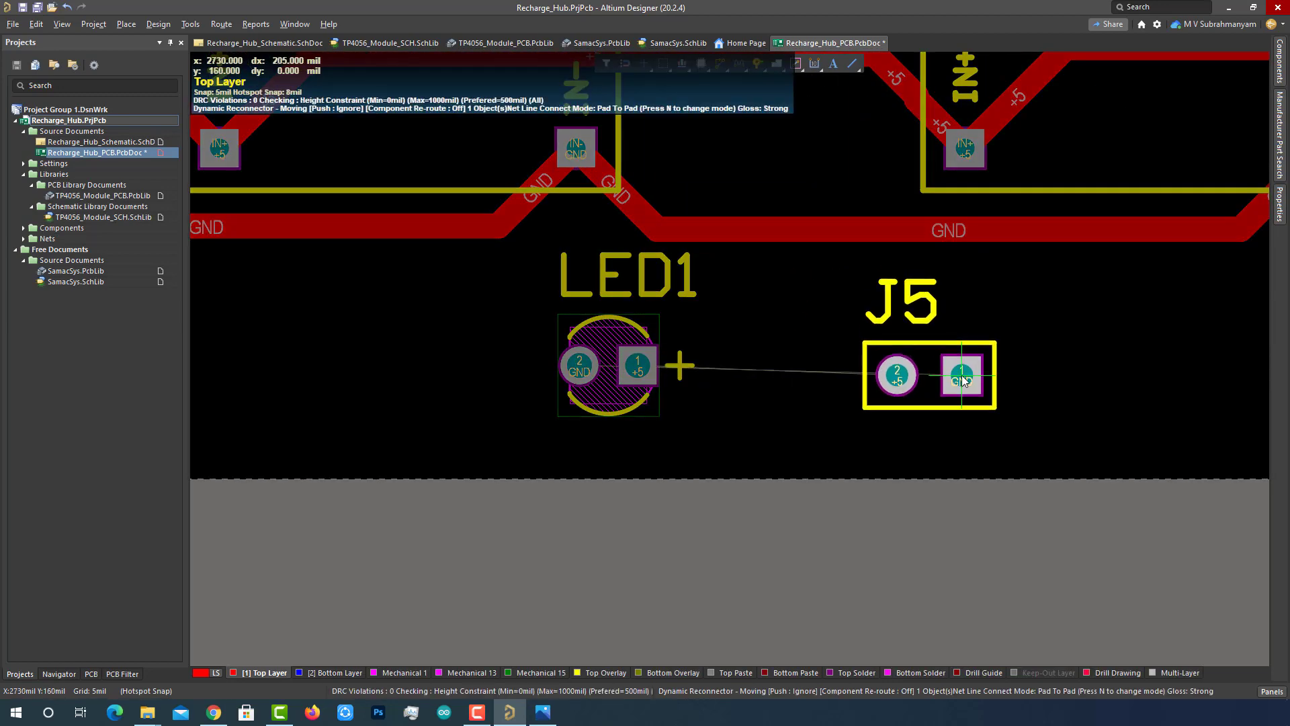
{"action": "key", "text": "space"}
{"action": "key", "text": "space"}
{"action": "left_click_drag", "start_coordinate": [962, 375], "coordinate": [1033, 368]}
{"action": "key", "text": "space"}
{"action": "key", "text": "space"}
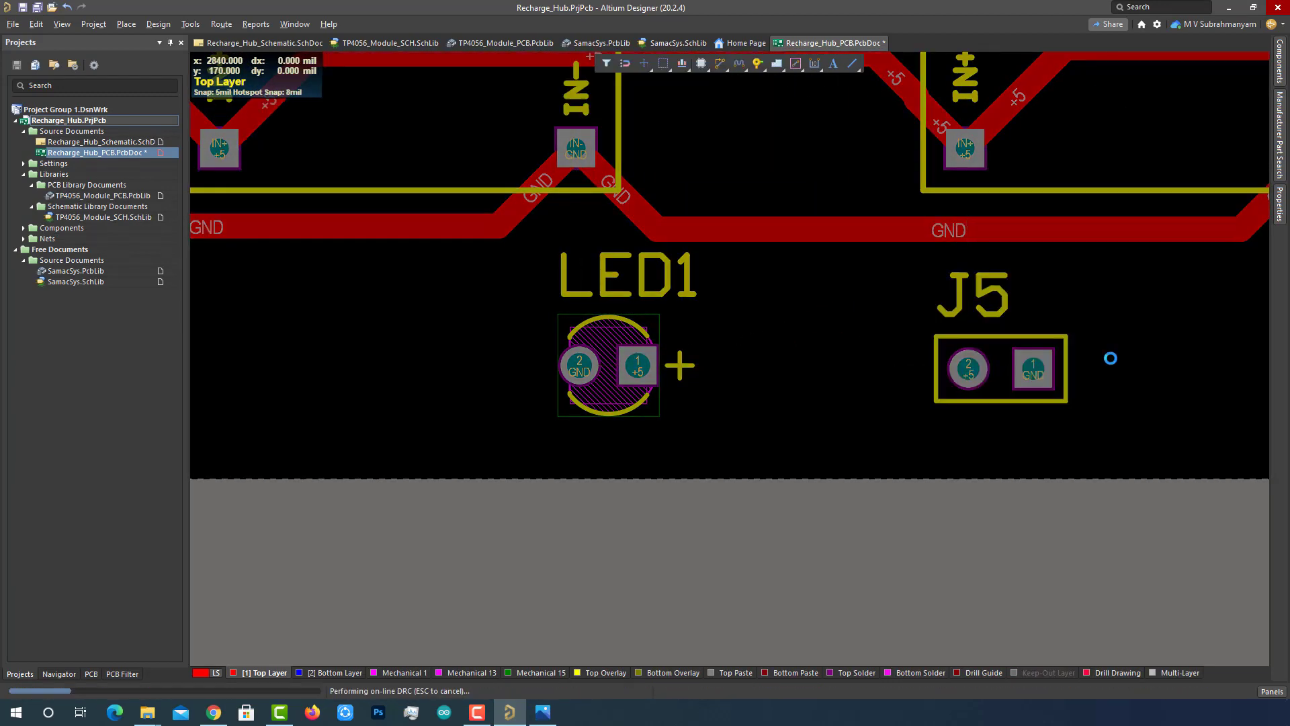
Step: Route Top Layer tracks from IC2's IN- pad to LED1 pad 2 and from LED1 pad 1 to J5 pad 2
{"action": "left_click", "coordinate": [719, 63]}
{"action": "left_click", "coordinate": [576, 148]}
{"action": "left_click", "coordinate": [579, 365]}
{"action": "left_click", "coordinate": [637, 365]}
{"action": "left_click", "coordinate": [968, 368]}
Step: Route a 40 mil GND track on the Top Layer from J5 pad 1 to the IN- pad of IC3
{"action": "left_click", "coordinate": [1034, 369]}
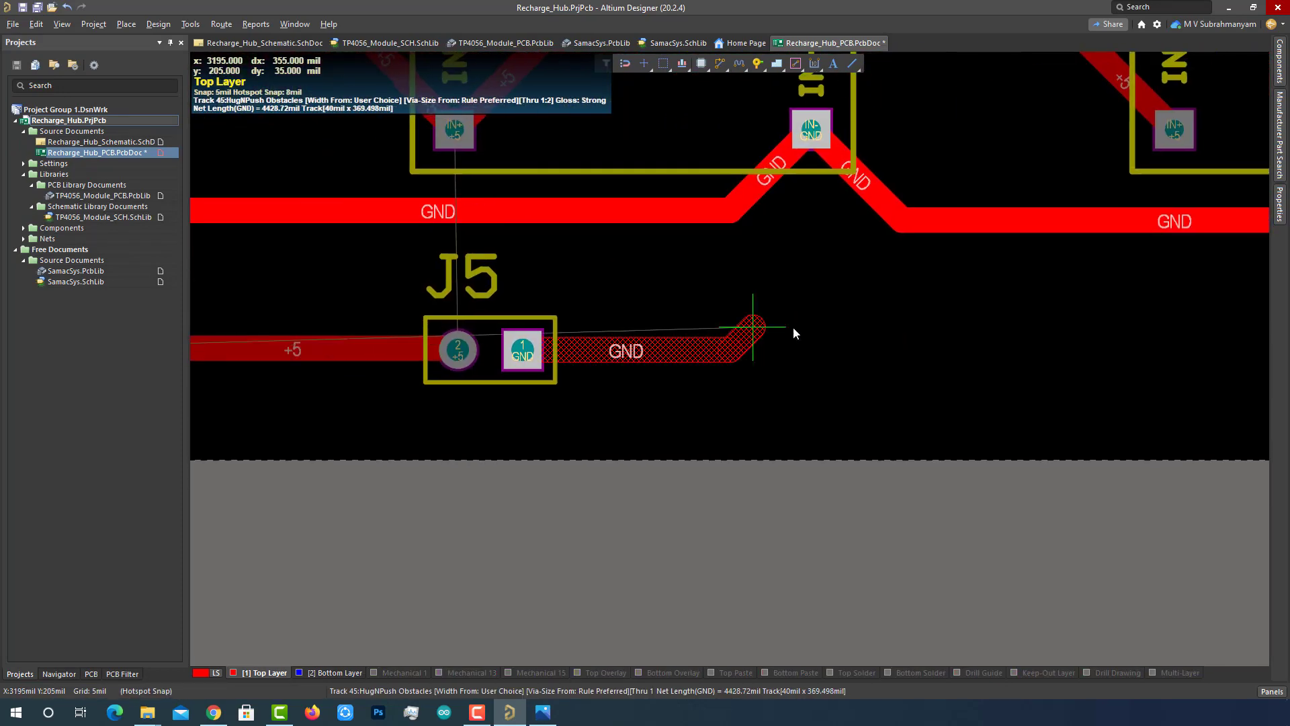
{"action": "right_click_drag", "start_coordinate": [854, 328], "coordinate": [1001, 314]}
{"action": "left_click", "coordinate": [985, 263]}
{"action": "left_click", "coordinate": [985, 117]}
{"action": "right_click", "coordinate": [985, 118]}
{"action": "right_click_drag", "start_coordinate": [985, 118], "coordinate": [1113, 147]}
{"action": "left_click", "coordinate": [721, 66]}
{"action": "left_click", "coordinate": [760, 365]}
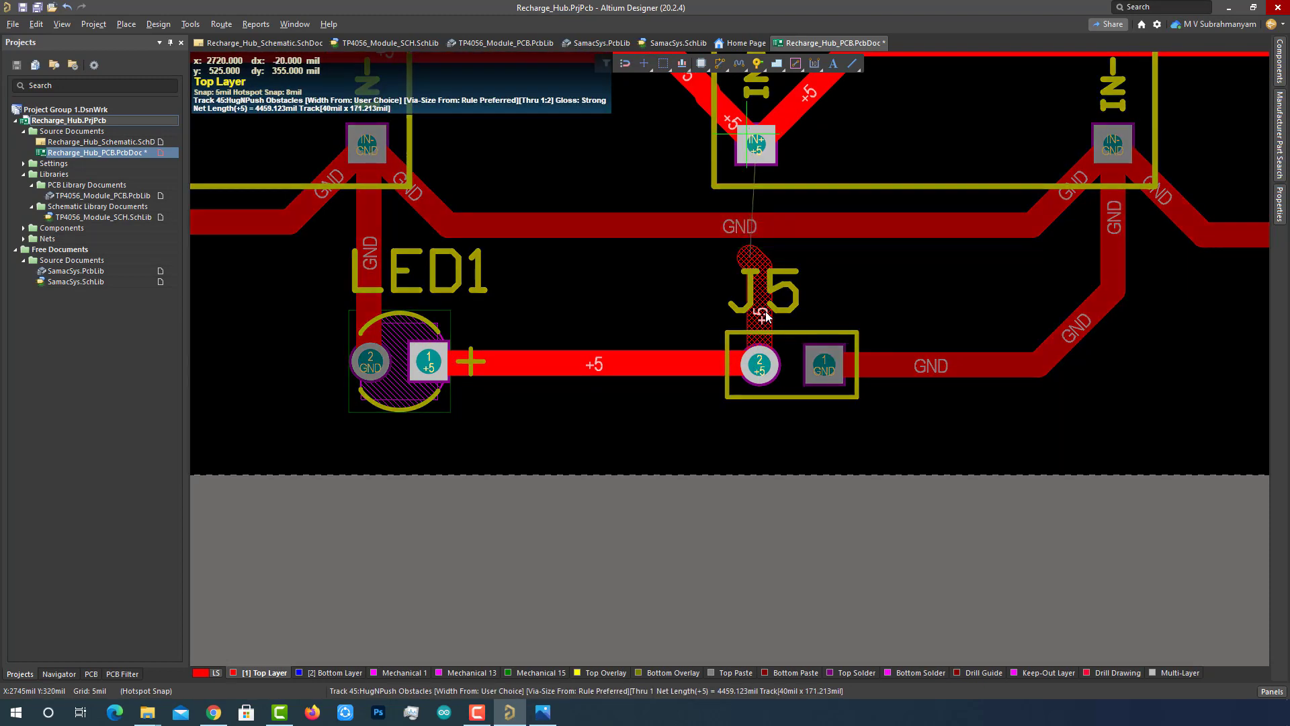
{"action": "key", "text": "Escape"}
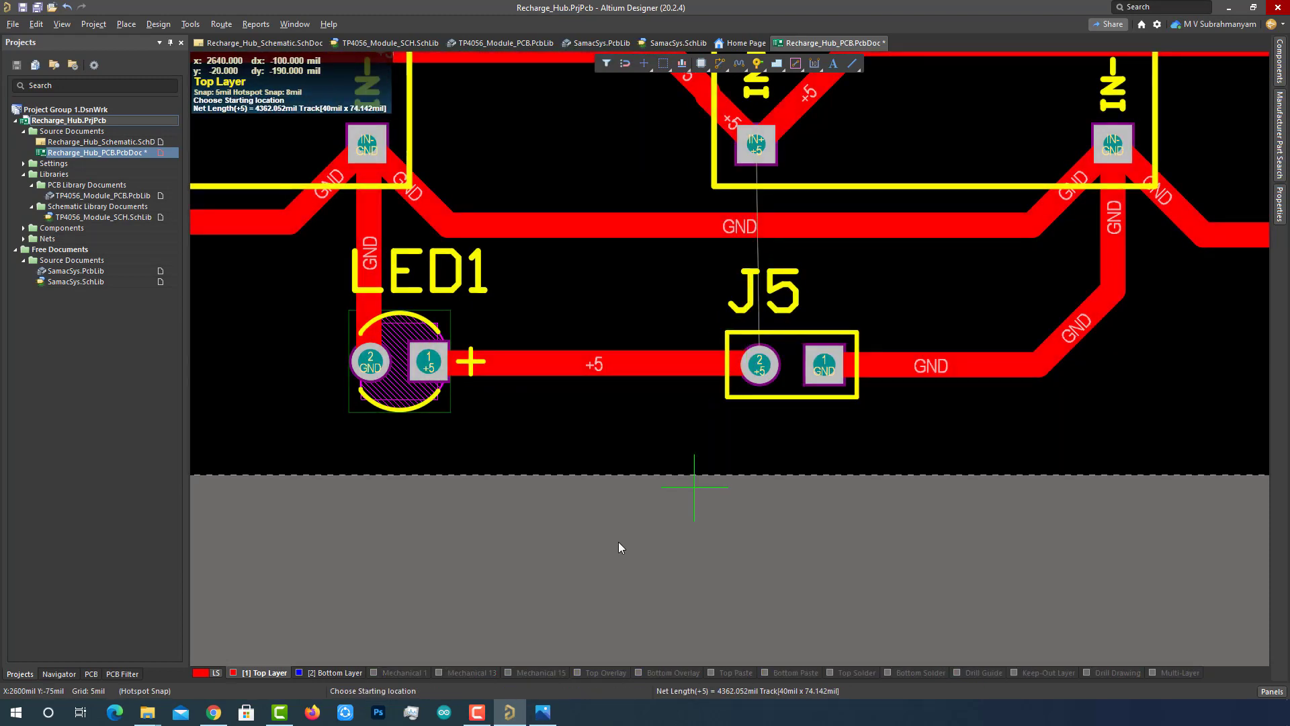
{"action": "key", "text": "Escape"}
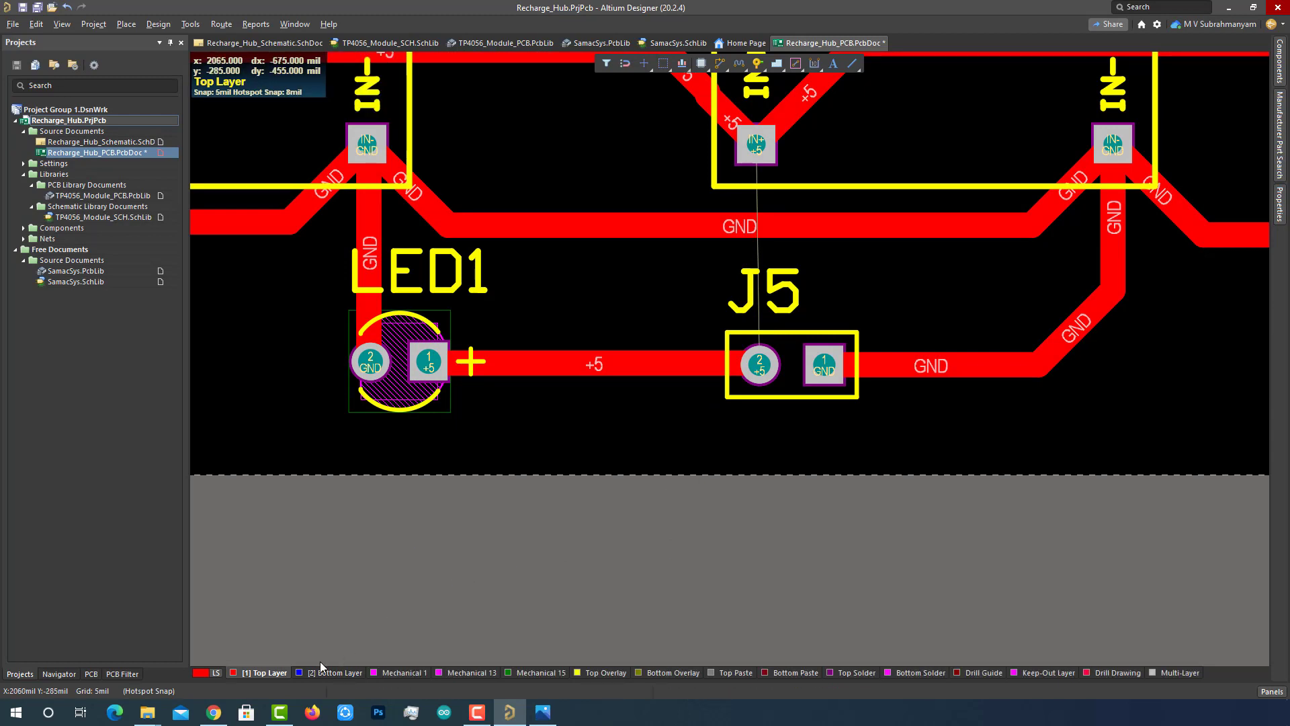
Step: Route a 40 mil +5 track on the Bottom Layer from J5 pad 2 to the IN+ pad of IC3
{"action": "left_click", "coordinate": [321, 670]}
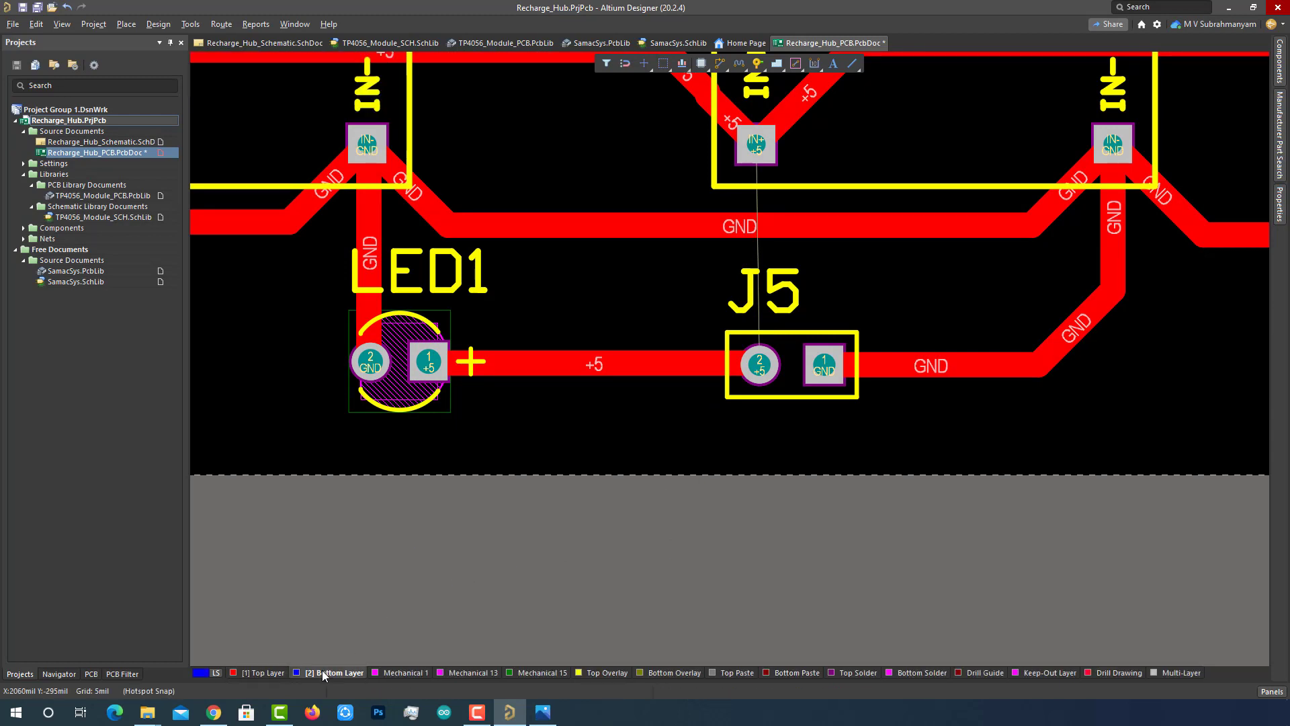
{"action": "left_click", "coordinate": [722, 64]}
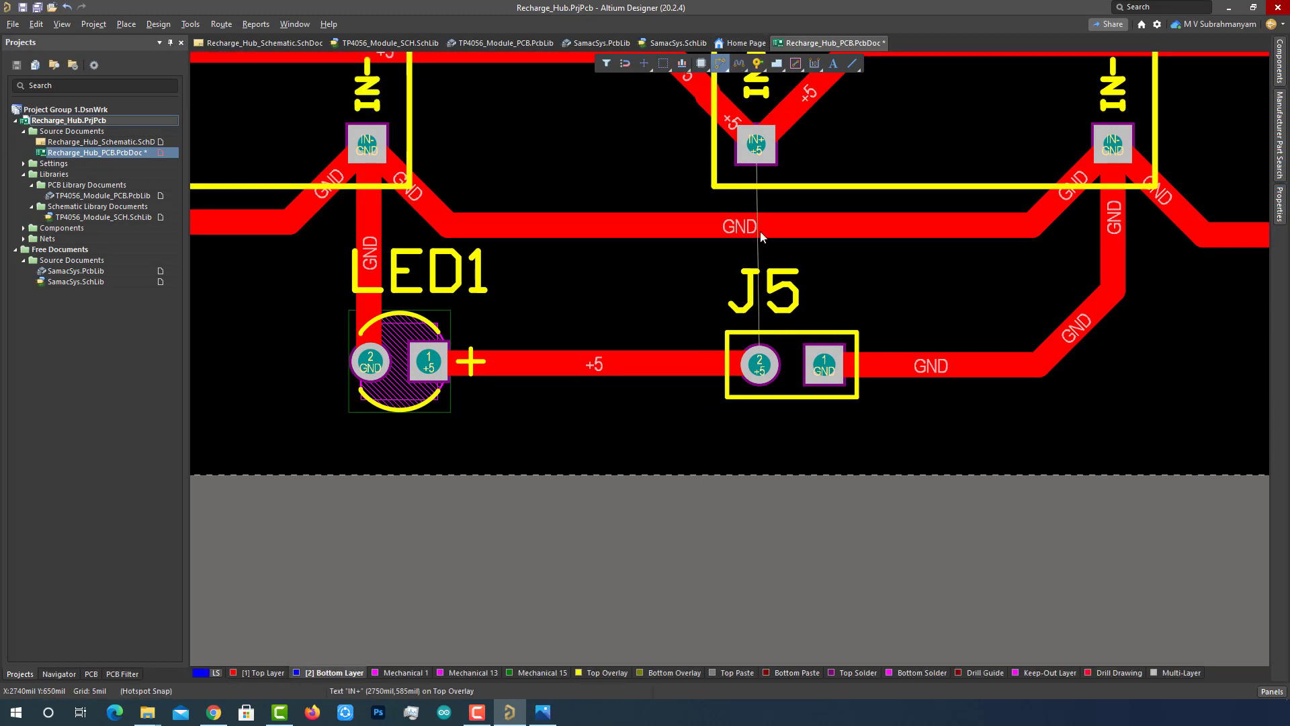
{"action": "left_click", "coordinate": [760, 364]}
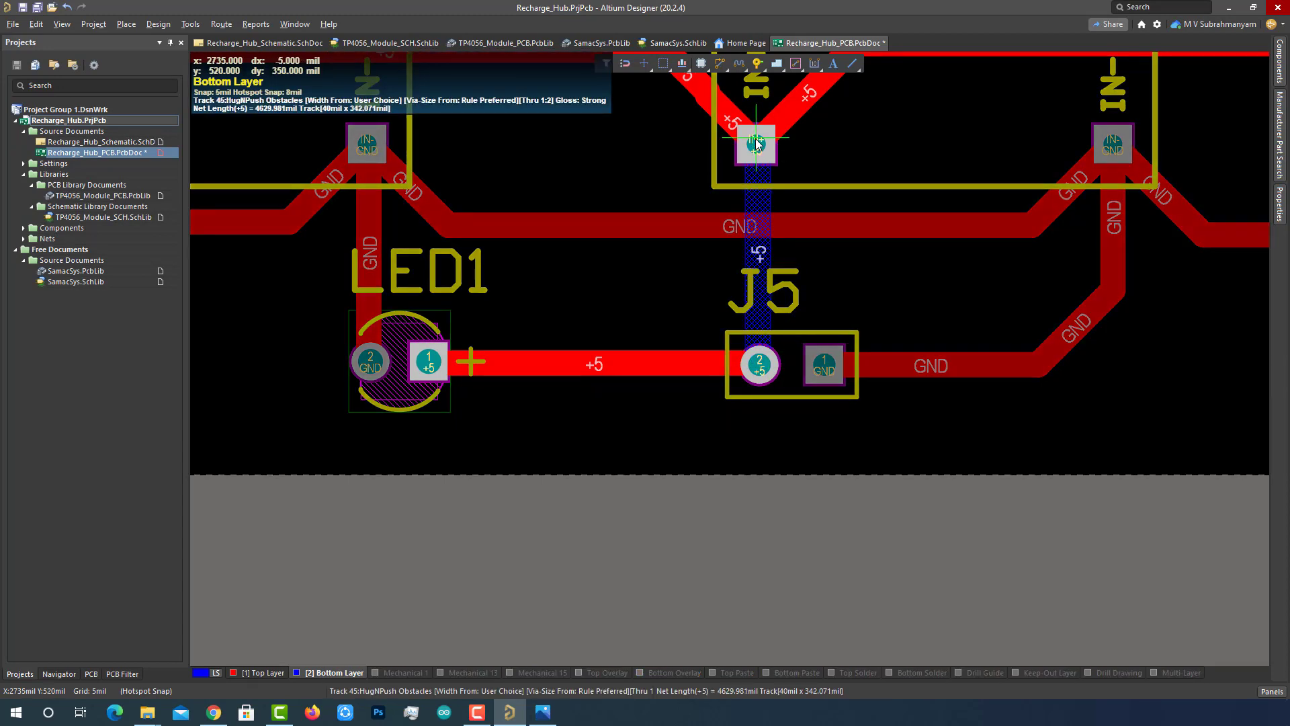
{"action": "left_click", "coordinate": [756, 144]}
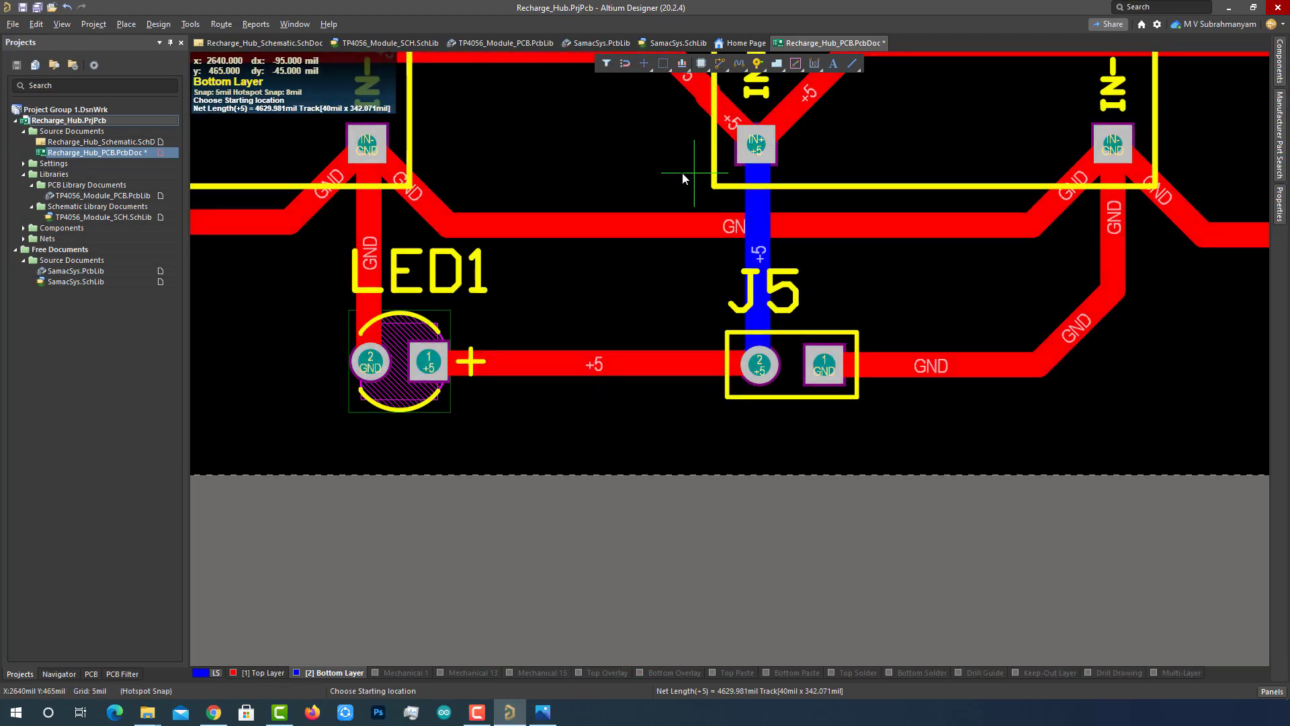
{"action": "right_click", "coordinate": [676, 176]}
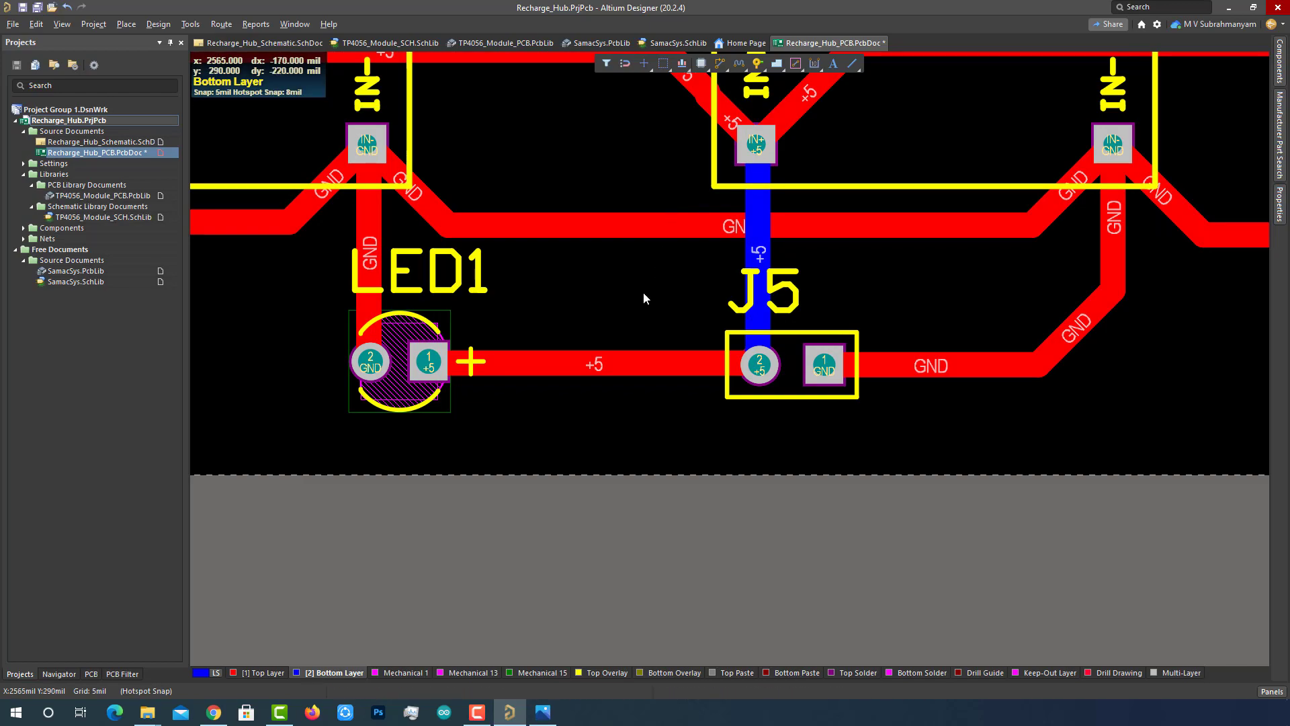
Step: Switch back to the Top Layer and route a track from J1 pad 2 to BATT1 pad 4
{"action": "scroll", "coordinate": [688, 295], "scroll_direction": "down", "scroll_amount": 6, "text": "ctrl"}
{"action": "right_click_drag", "start_coordinate": [575, 300], "coordinate": [563, 604]}
{"action": "scroll", "coordinate": [559, 466], "scroll_direction": "down", "scroll_amount": 3, "text": "ctrl"}
{"action": "key", "text": "ctrl+w"}
{"action": "key", "text": "KP_Multiply"}
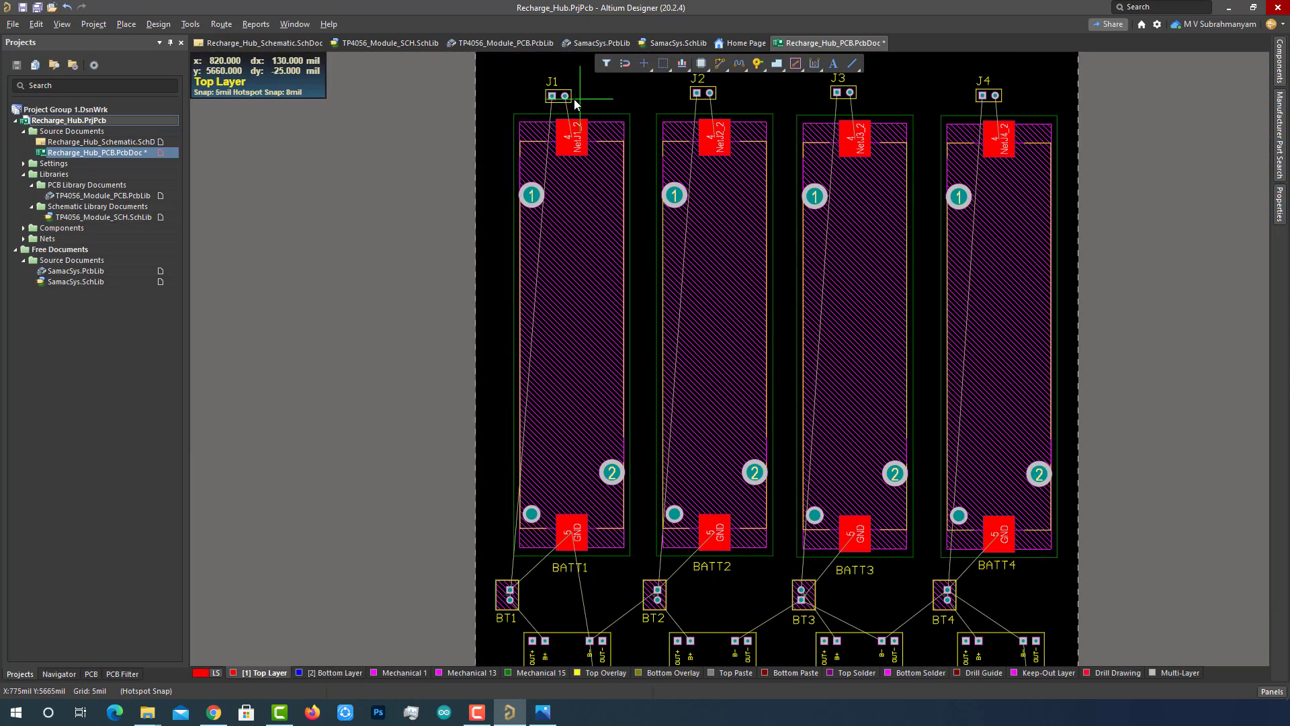
{"action": "left_click", "coordinate": [565, 96]}
{"action": "left_click", "coordinate": [565, 128]}
Step: Route a 40 mil Top Layer track from J1 pad 1 straight down to IC1's B+ pad and check its end at J1
{"action": "left_click", "coordinate": [551, 96]}
{"action": "left_click", "coordinate": [547, 638]}
{"action": "right_click_drag", "start_coordinate": [444, 379], "coordinate": [283, 407]}
{"action": "left_click", "coordinate": [408, 275]}
{"action": "scroll", "coordinate": [472, 80], "scroll_direction": "up", "scroll_amount": 2, "text": "ctrl"}
{"action": "right_click_drag", "start_coordinate": [473, 74], "coordinate": [752, 108]}
{"action": "scroll", "coordinate": [702, 429], "scroll_direction": "down", "scroll_amount": 4}
{"action": "scroll", "coordinate": [702, 428], "scroll_direction": "up", "scroll_amount": 1, "text": "ctrl"}
{"action": "scroll", "coordinate": [703, 428], "scroll_direction": "up", "scroll_amount": 4}
{"action": "scroll", "coordinate": [530, 255], "scroll_direction": "up", "scroll_amount": 4, "text": "ctrl"}
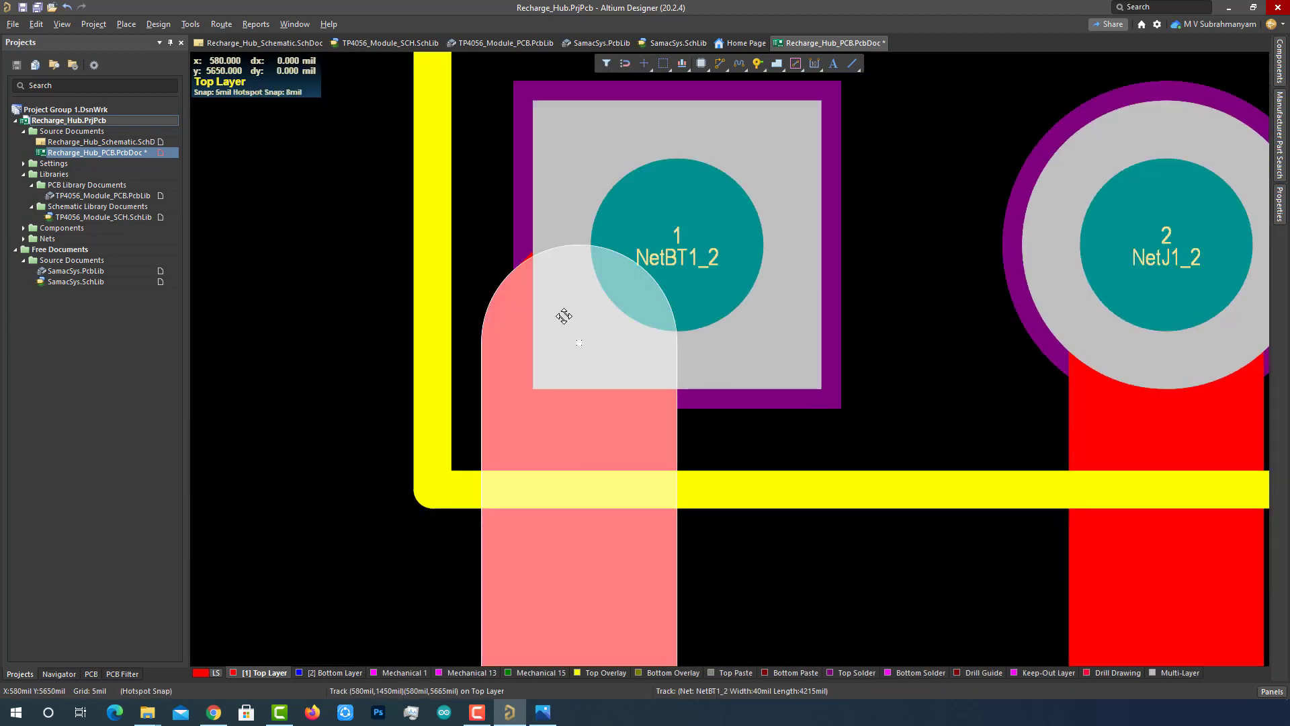
Step: Route Top Layer tracks from J2 pad 2 to BATT2 pad 4 and from J2 pad 1 to the B+ pad of IC2
{"action": "scroll", "coordinate": [551, 246], "scroll_direction": "down", "scroll_amount": 6, "text": "ctrl"}
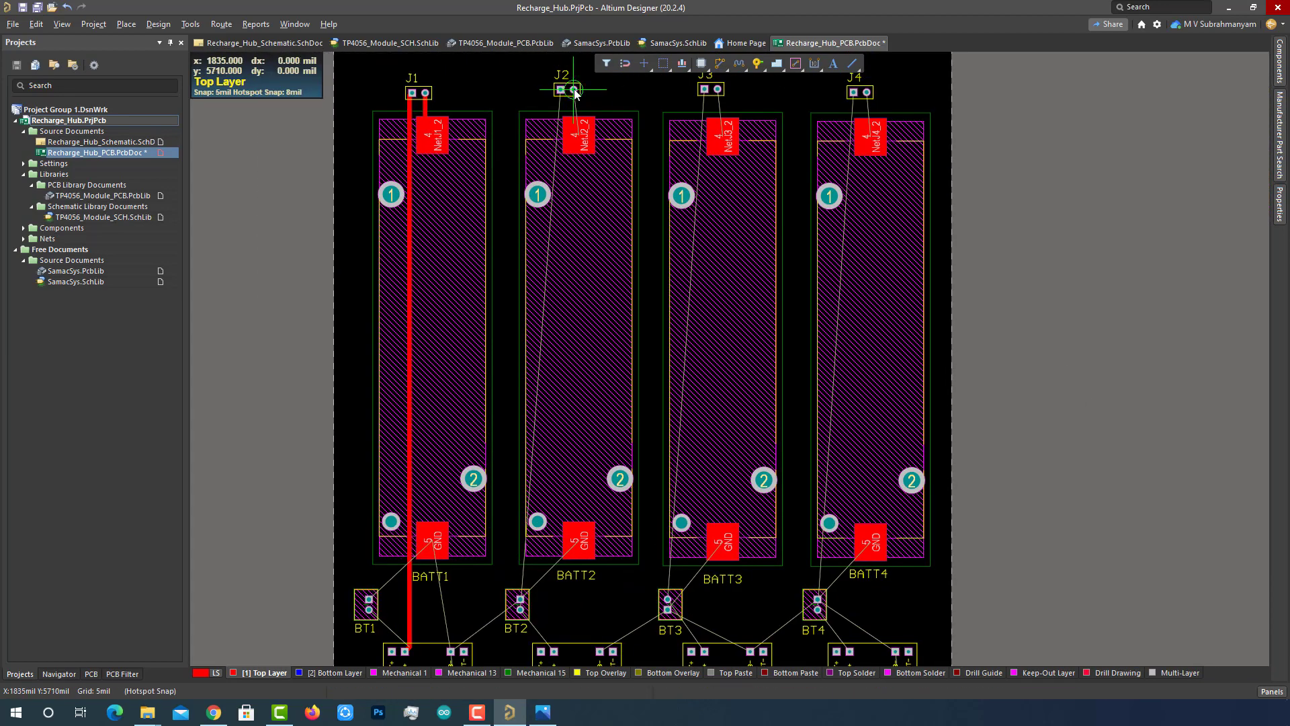
{"action": "left_click", "coordinate": [574, 128]}
{"action": "left_click", "coordinate": [560, 89]}
{"action": "left_click", "coordinate": [554, 651]}
{"action": "right_click", "coordinate": [1122, 325]}
Step: Shift the NetBT2_2 track sideways below J2 pad 1 and delete the track between J2 pad 2 and BATT2
{"action": "scroll", "coordinate": [566, 142], "scroll_direction": "up", "scroll_amount": 2, "text": "ctrl"}
{"action": "left_click_drag", "start_coordinate": [555, 401], "coordinate": [548, 401]}
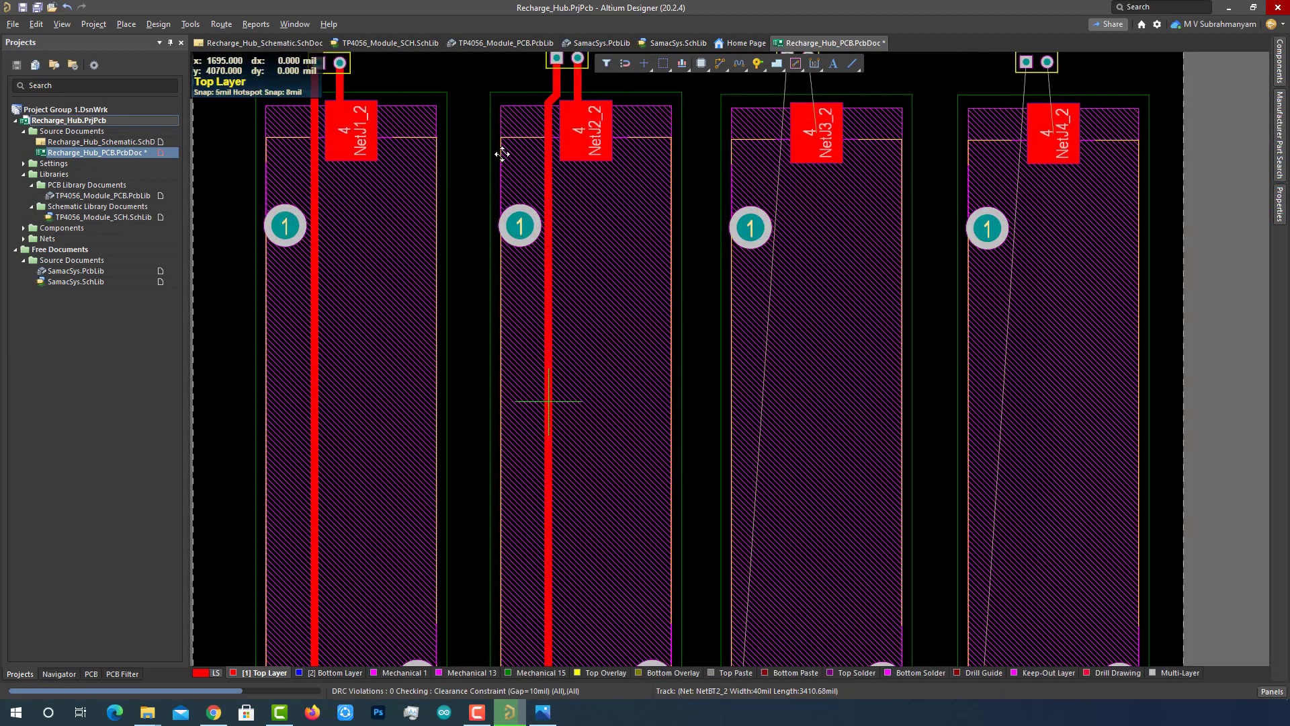
{"action": "scroll", "coordinate": [552, 323], "scroll_direction": "up", "scroll_amount": 3}
{"action": "scroll", "coordinate": [552, 322], "scroll_direction": "up", "scroll_amount": 4, "text": "ctrl"}
{"action": "left_click_drag", "start_coordinate": [598, 178], "coordinate": [588, 178]}
{"action": "left_click", "coordinate": [642, 246]}
{"action": "key", "text": "Delete"}
{"action": "left_click", "coordinate": [550, 317]}
{"action": "left_click_drag", "start_coordinate": [550, 317], "coordinate": [540, 204]}
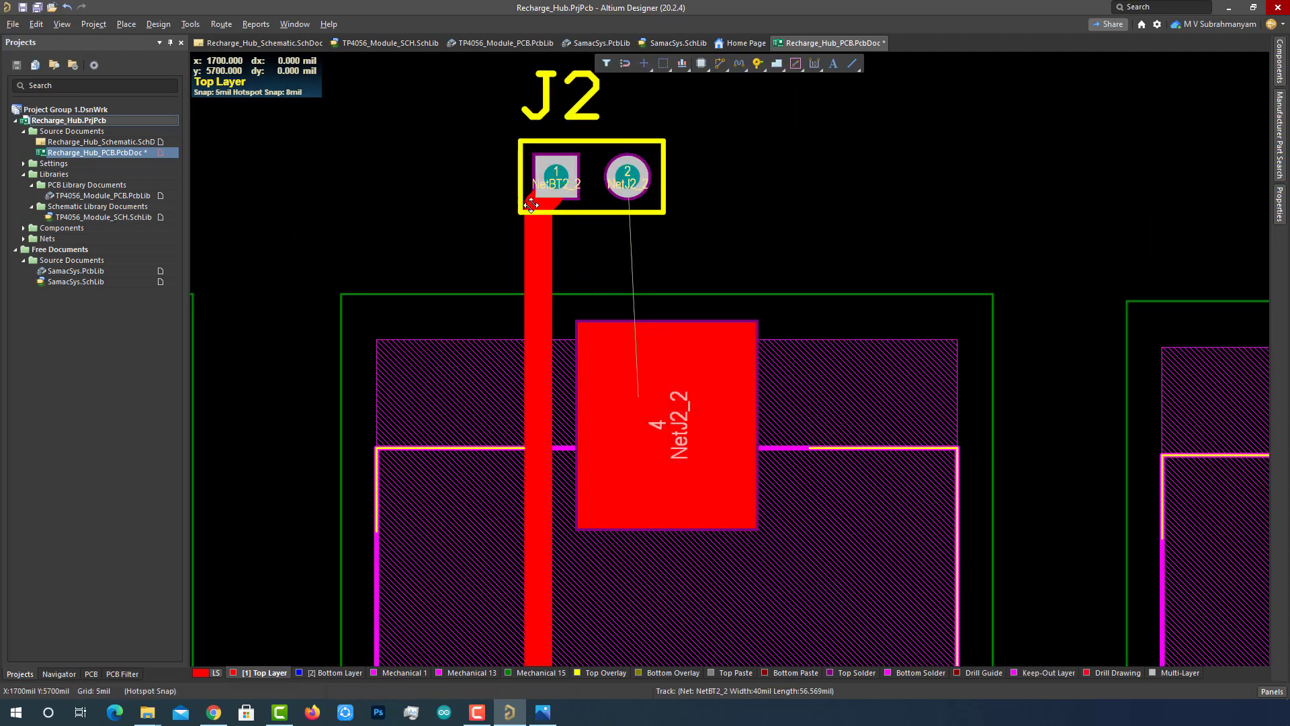
{"action": "scroll", "coordinate": [540, 201], "scroll_direction": "up", "scroll_amount": 3, "text": "ctrl"}
{"action": "scroll", "coordinate": [536, 403], "scroll_direction": "down", "scroll_amount": 7, "text": "ctrl"}
{"action": "scroll", "coordinate": [561, 281], "scroll_direction": "up", "scroll_amount": 3, "text": "ctrl"}
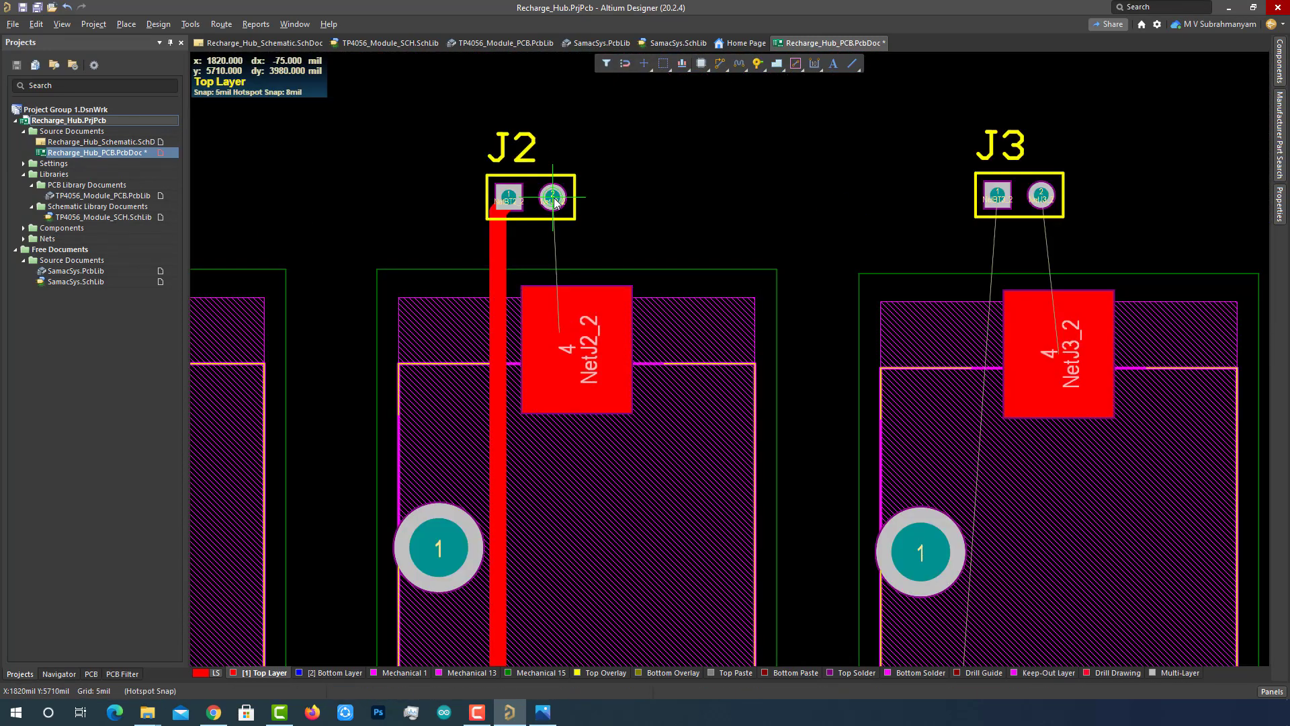
Step: Reroute the Top Layer track from J2 pad 2 to BATT2 pad 4
{"action": "key", "text": "ctrl+w"}
{"action": "left_click", "coordinate": [552, 197]}
{"action": "left_click", "coordinate": [554, 332]}
Step: Route a 40 mil Top Layer track from J3 pad 1 down to the B+ pad of IC3
{"action": "scroll", "coordinate": [569, 141], "scroll_direction": "down", "scroll_amount": 5, "text": "ctrl"}
{"action": "left_click", "coordinate": [700, 162]}
{"action": "right_click_drag", "start_coordinate": [705, 486], "coordinate": [675, 299]}
{"action": "left_click", "coordinate": [668, 628]}
{"action": "right_click_drag", "start_coordinate": [1025, 256], "coordinate": [1063, 505]}
Step: Shift the vertical NetBT3_2 track segments sideways and shorten the bend below J3 pad 1
{"action": "scroll", "coordinate": [709, 294], "scroll_direction": "up", "scroll_amount": 5, "text": "ctrl"}
{"action": "left_click_drag", "start_coordinate": [709, 406], "coordinate": [700, 405]}
{"action": "scroll", "coordinate": [700, 376], "scroll_direction": "up", "scroll_amount": 2}
{"action": "scroll", "coordinate": [692, 302], "scroll_direction": "up", "scroll_amount": 1, "text": "ctrl"}
{"action": "left_click_drag", "start_coordinate": [772, 176], "coordinate": [762, 176]}
{"action": "left_click_drag", "start_coordinate": [722, 302], "coordinate": [716, 149]}
{"action": "scroll", "coordinate": [716, 150], "scroll_direction": "up", "scroll_amount": 5, "text": "ctrl"}
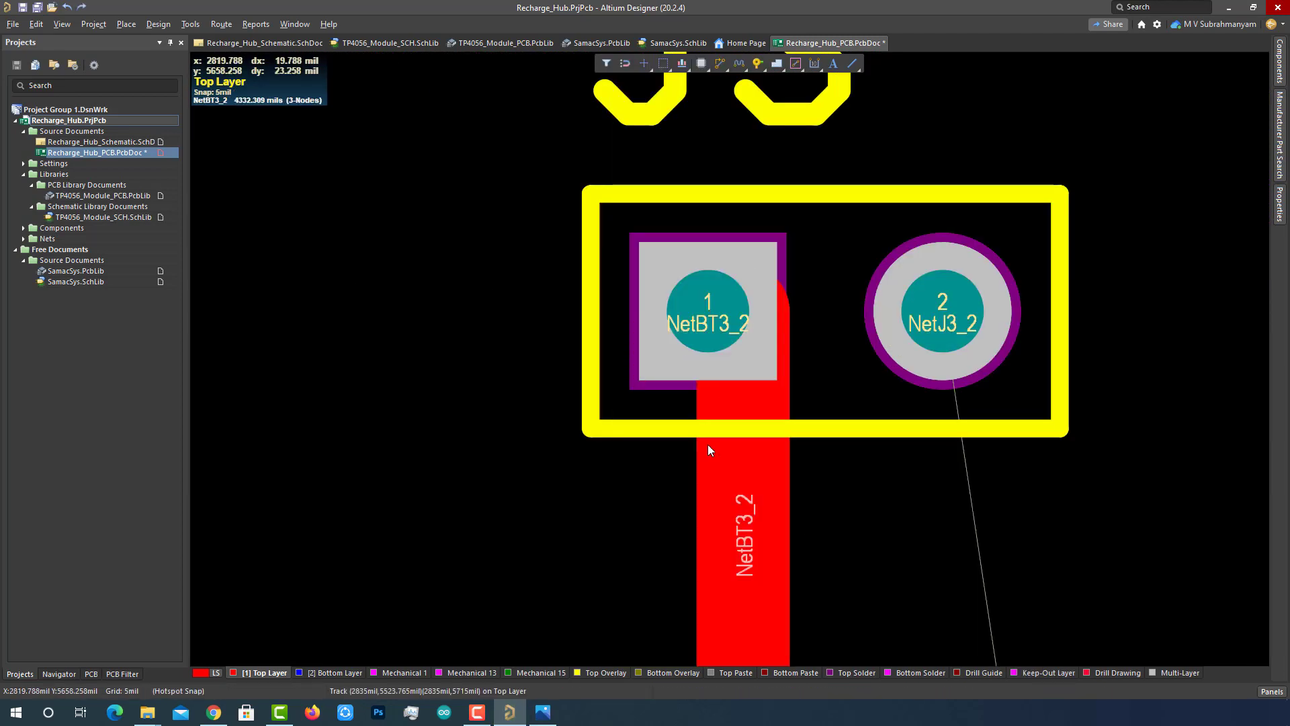
{"action": "scroll", "coordinate": [825, 488], "scroll_direction": "down", "scroll_amount": 6, "text": "ctrl"}
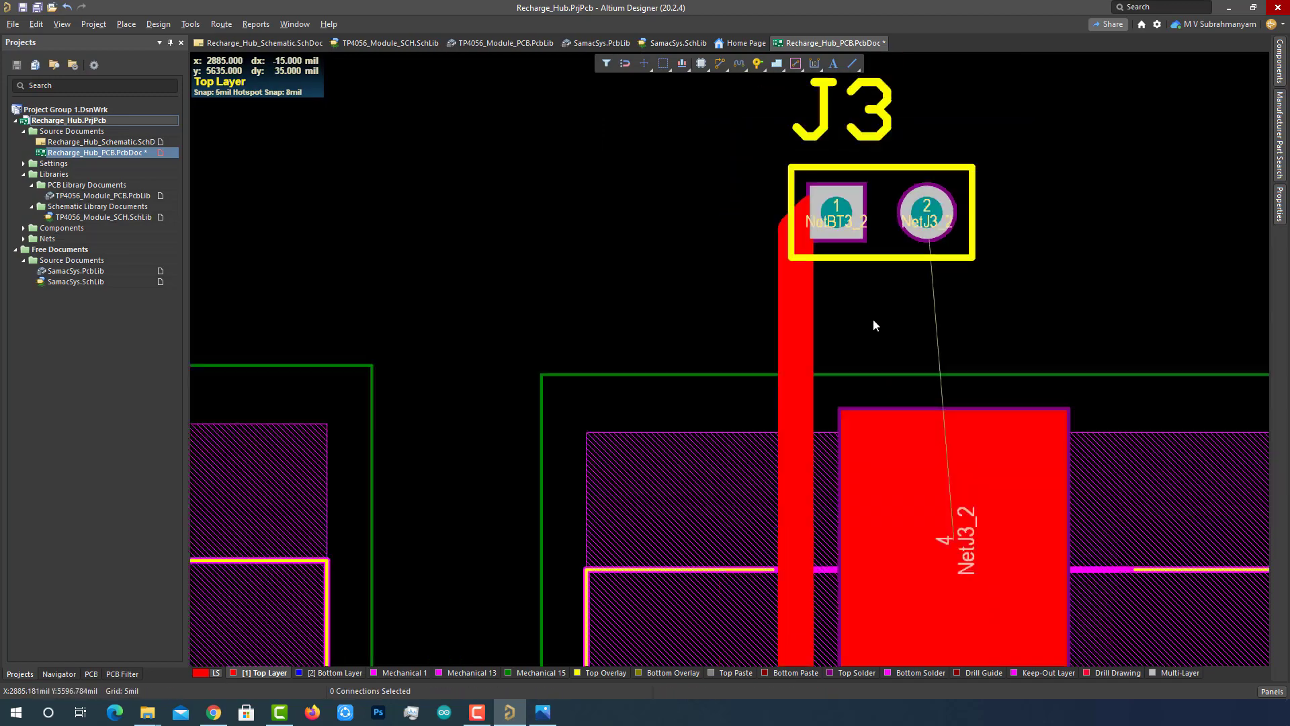
Step: Fine-tune the NetBT3_2 track's position and route a Top Layer track from J3 pad 2 to BATT3 pad 4
{"action": "scroll", "coordinate": [872, 328], "scroll_direction": "down", "scroll_amount": 3, "text": "ctrl"}
{"action": "scroll", "coordinate": [853, 541], "scroll_direction": "down", "scroll_amount": 5}
{"action": "scroll", "coordinate": [720, 484], "scroll_direction": "up", "scroll_amount": 2, "text": "ctrl"}
{"action": "left_click_drag", "start_coordinate": [720, 484], "coordinate": [712, 485]}
{"action": "left_click_drag", "start_coordinate": [721, 371], "coordinate": [712, 371]}
{"action": "scroll", "coordinate": [711, 492], "scroll_direction": "up", "scroll_amount": 6, "text": "ctrl"}
{"action": "left_click", "coordinate": [1017, 372]}
{"action": "scroll", "coordinate": [1017, 372], "scroll_direction": "down", "scroll_amount": 8, "text": "ctrl"}
{"action": "scroll", "coordinate": [872, 394], "scroll_direction": "up", "scroll_amount": 8, "text": "ctrl"}
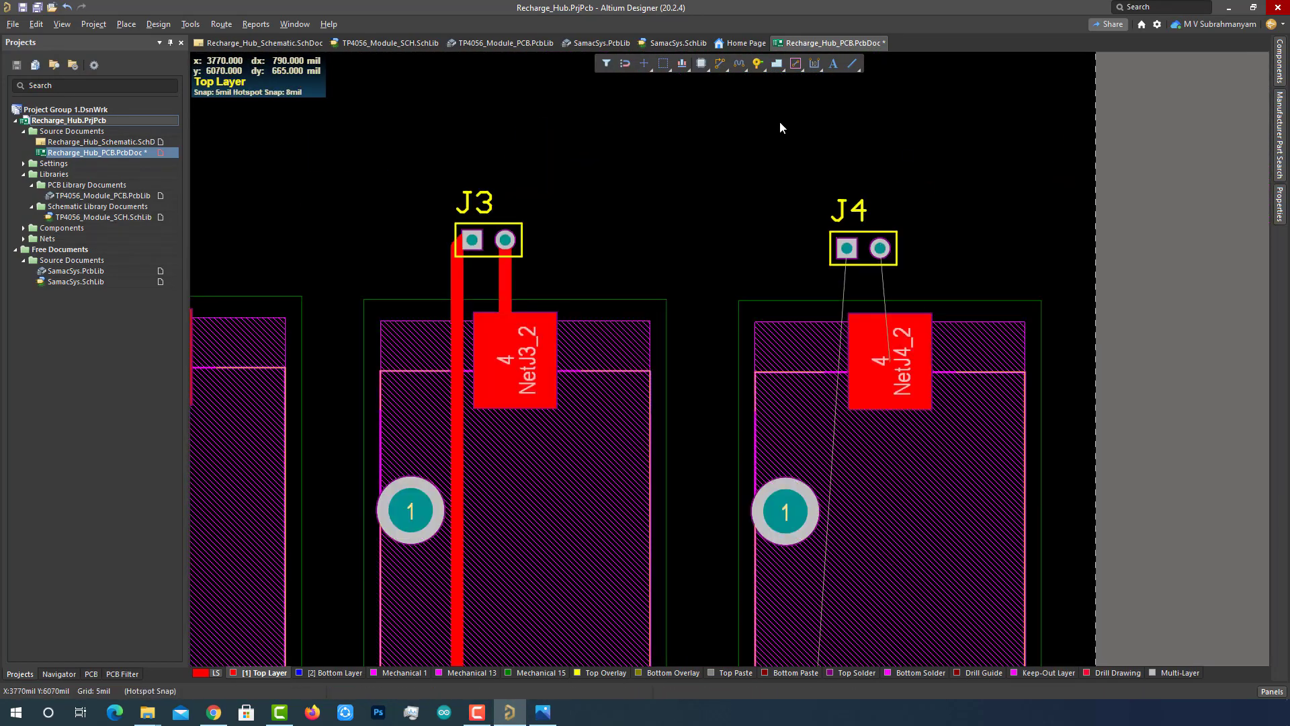
Step: Route a 40 mil Top Layer track from J4 pad 1 down to the B+ pad of IC4
{"action": "left_click", "coordinate": [720, 64]}
{"action": "left_click", "coordinate": [857, 175]}
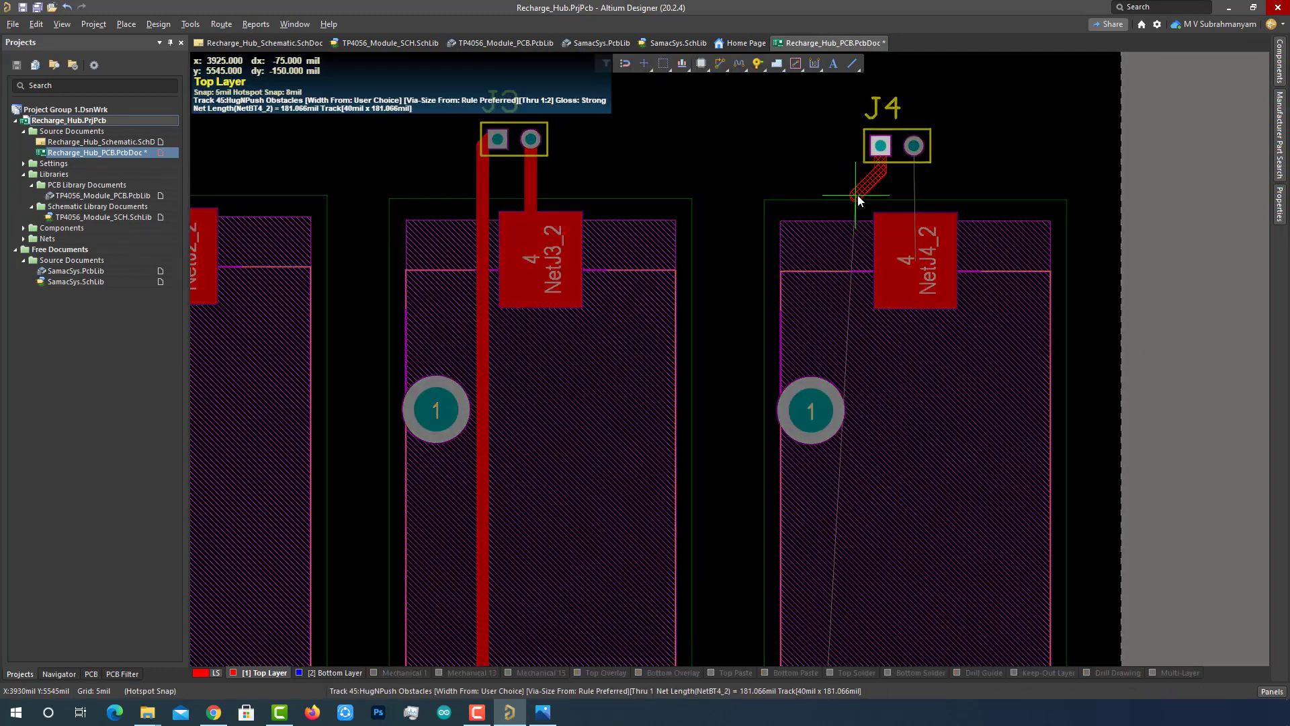
{"action": "scroll", "coordinate": [883, 573], "scroll_direction": "down", "scroll_amount": 5, "text": "ctrl"}
{"action": "scroll", "coordinate": [882, 235], "scroll_direction": "up", "scroll_amount": 5, "text": "ctrl"}
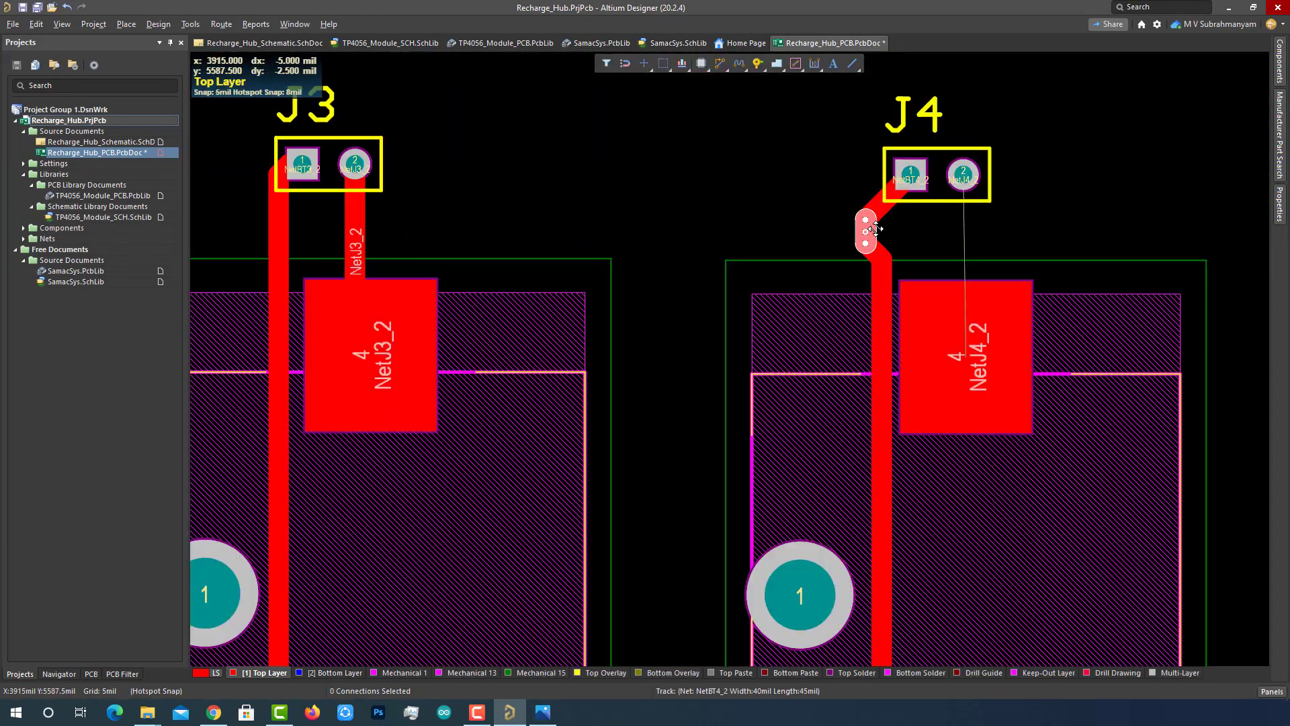
Step: Straighten the NetBT4_2 track between J4 and IC4's B+ pad and route J4 pad 2 to BATT4 pad 4
{"action": "scroll", "coordinate": [918, 585], "scroll_direction": "down", "scroll_amount": 5, "text": "ctrl"}
{"action": "left_click_drag", "start_coordinate": [882, 236], "coordinate": [920, 586]}
{"action": "scroll", "coordinate": [993, 464], "scroll_direction": "up", "scroll_amount": 6, "text": "ctrl"}
{"action": "left_click", "coordinate": [934, 272]}
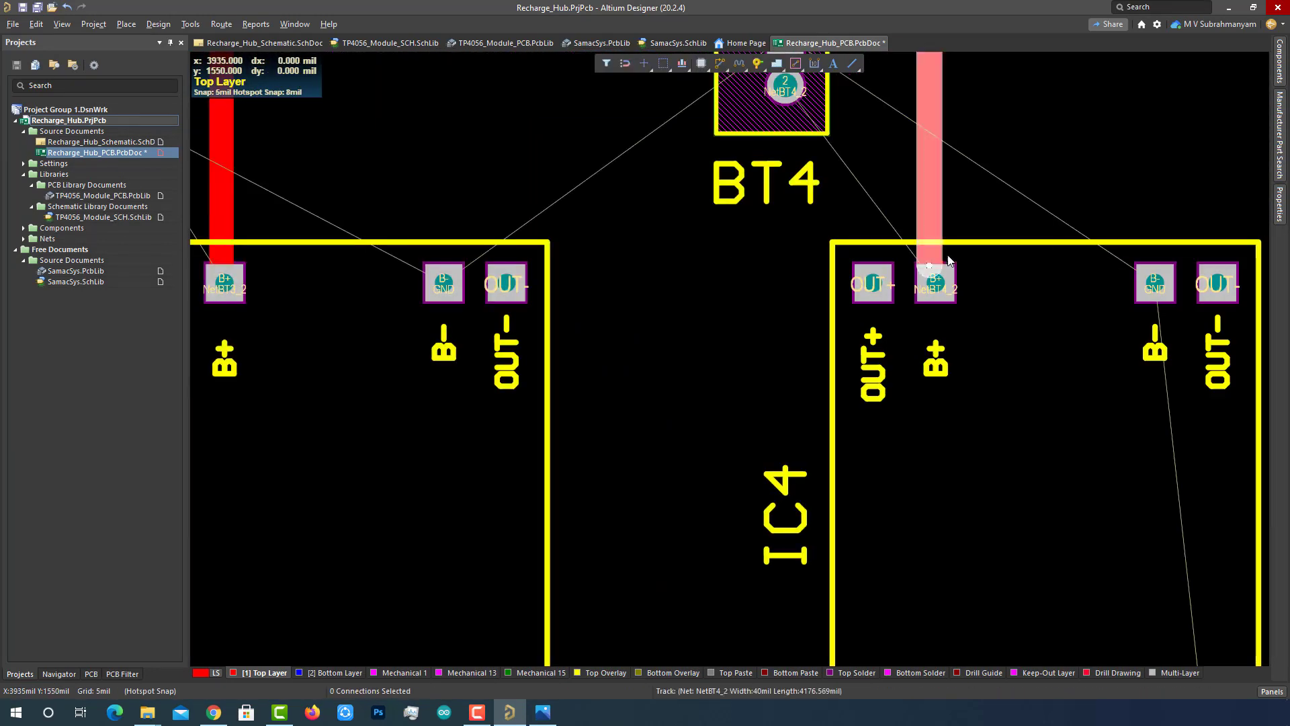
{"action": "left_click", "coordinate": [998, 392]}
{"action": "left_click", "coordinate": [1034, 167]}
Step: Reposition the diagonal GND track segment at IC4's IN- pad
{"action": "scroll", "coordinate": [1034, 168], "scroll_direction": "down", "scroll_amount": 6, "text": "ctrl"}
{"action": "scroll", "coordinate": [999, 360], "scroll_direction": "up", "scroll_amount": 7, "text": "ctrl"}
{"action": "scroll", "coordinate": [1025, 323], "scroll_direction": "down", "scroll_amount": 6, "text": "ctrl"}
{"action": "scroll", "coordinate": [1119, 329], "scroll_direction": "up", "scroll_amount": 6, "text": "ctrl"}
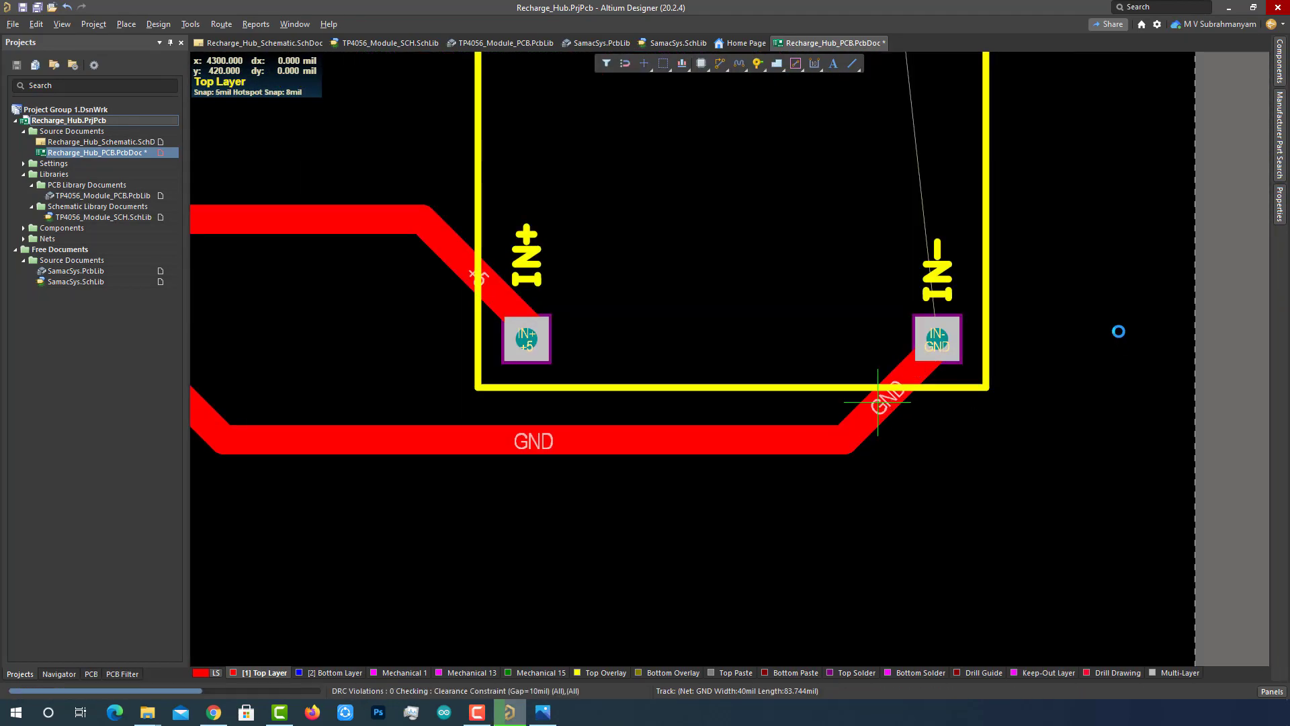
{"action": "scroll", "coordinate": [767, 430], "scroll_direction": "down", "scroll_amount": 10, "text": "ctrl"}
{"action": "scroll", "coordinate": [767, 151], "scroll_direction": "up", "scroll_amount": 4, "text": "ctrl"}
{"action": "scroll", "coordinate": [769, 156], "scroll_direction": "up", "scroll_amount": 2, "text": "ctrl"}
{"action": "scroll", "coordinate": [1130, 384], "scroll_direction": "down", "scroll_amount": 4, "text": "ctrl"}
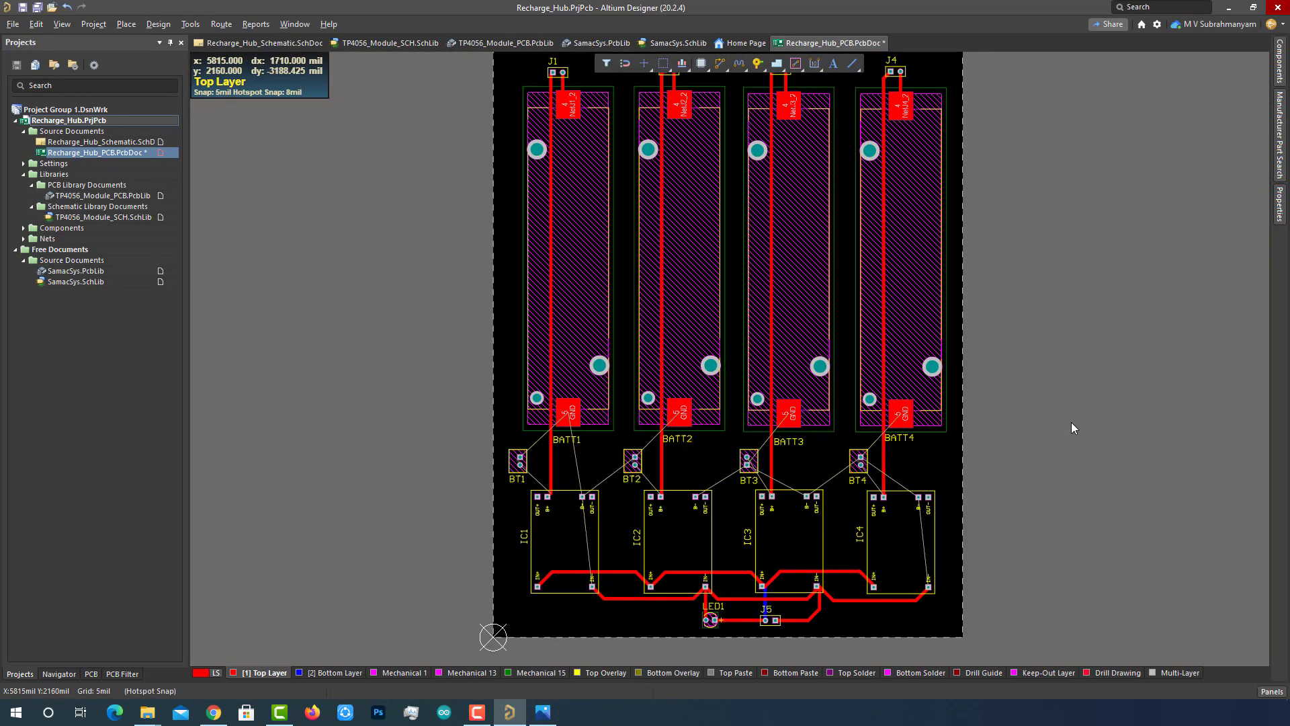
Step: Try to route a Top Layer track from BT1 pad 2 to the B+ pad of IC1
{"action": "scroll", "coordinate": [578, 551], "scroll_direction": "up", "scroll_amount": 4, "text": "ctrl"}
{"action": "left_click", "coordinate": [720, 63]}
{"action": "left_click", "coordinate": [489, 219]}
{"action": "left_click", "coordinate": [521, 370]}
{"action": "left_click", "coordinate": [574, 318]}
{"action": "right_click", "coordinate": [521, 370]}
Step: Delete the misrouted NetBT1_2 track segments between BT1 and IC1's B+ pad
{"action": "scroll", "coordinate": [530, 372], "scroll_direction": "up", "scroll_amount": 6, "text": "ctrl"}
{"action": "left_click_drag", "start_coordinate": [496, 344], "coordinate": [496, 293]}
{"action": "left_click", "coordinate": [375, 202]}
{"action": "key", "text": "Delete"}
{"action": "left_click_drag", "start_coordinate": [328, 217], "coordinate": [575, 346]}
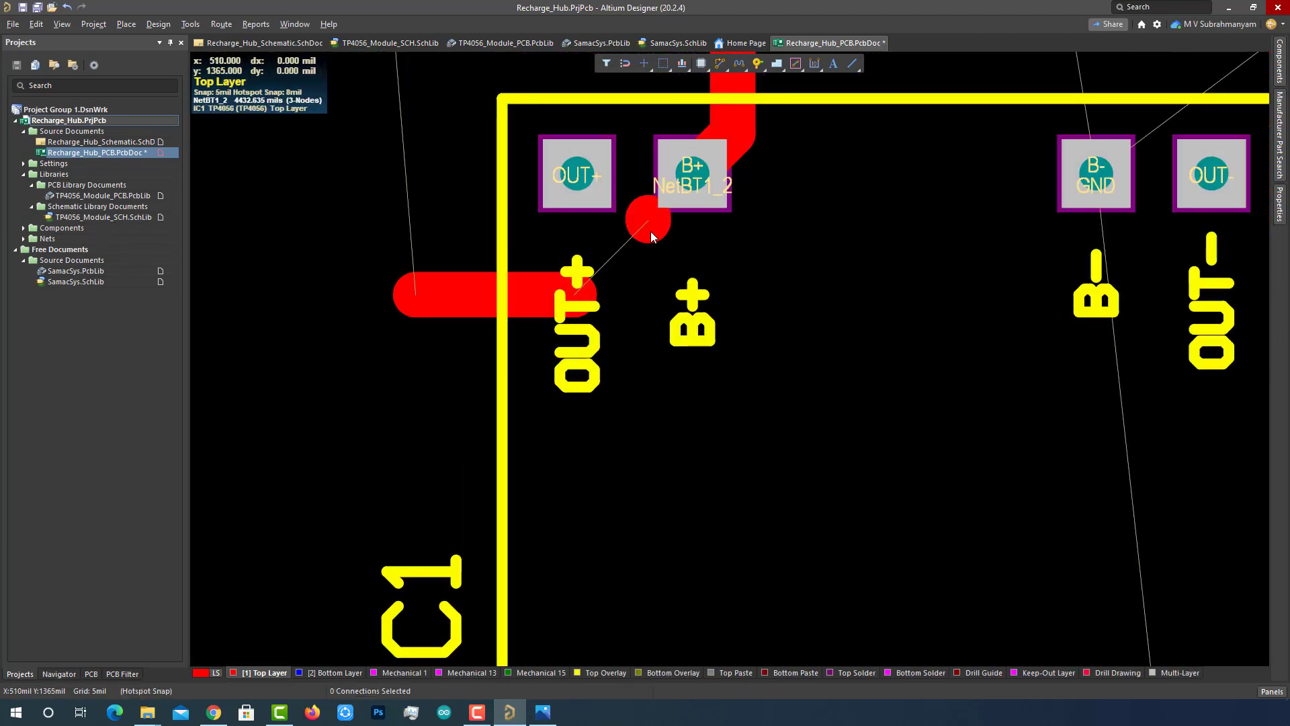
{"action": "key", "text": "Delete"}
Step: Route a 40 mil NetBT1_2 track on the Top Layer between IC1's B+ pad and BT1 pad 2
{"action": "scroll", "coordinate": [650, 231], "scroll_direction": "down", "scroll_amount": 1, "text": "ctrl"}
{"action": "left_click", "coordinate": [719, 67]}
{"action": "left_click", "coordinate": [739, 371]}
{"action": "left_click", "coordinate": [558, 458]}
{"action": "left_click", "coordinate": [500, 94]}
Step: Route a 40 mil NetBT2_2 track on the Top Layer between IC2's B+ pad and BT2 pad 2
{"action": "right_click_drag", "start_coordinate": [1142, 269], "coordinate": [409, 300]}
{"action": "left_click", "coordinate": [993, 403]}
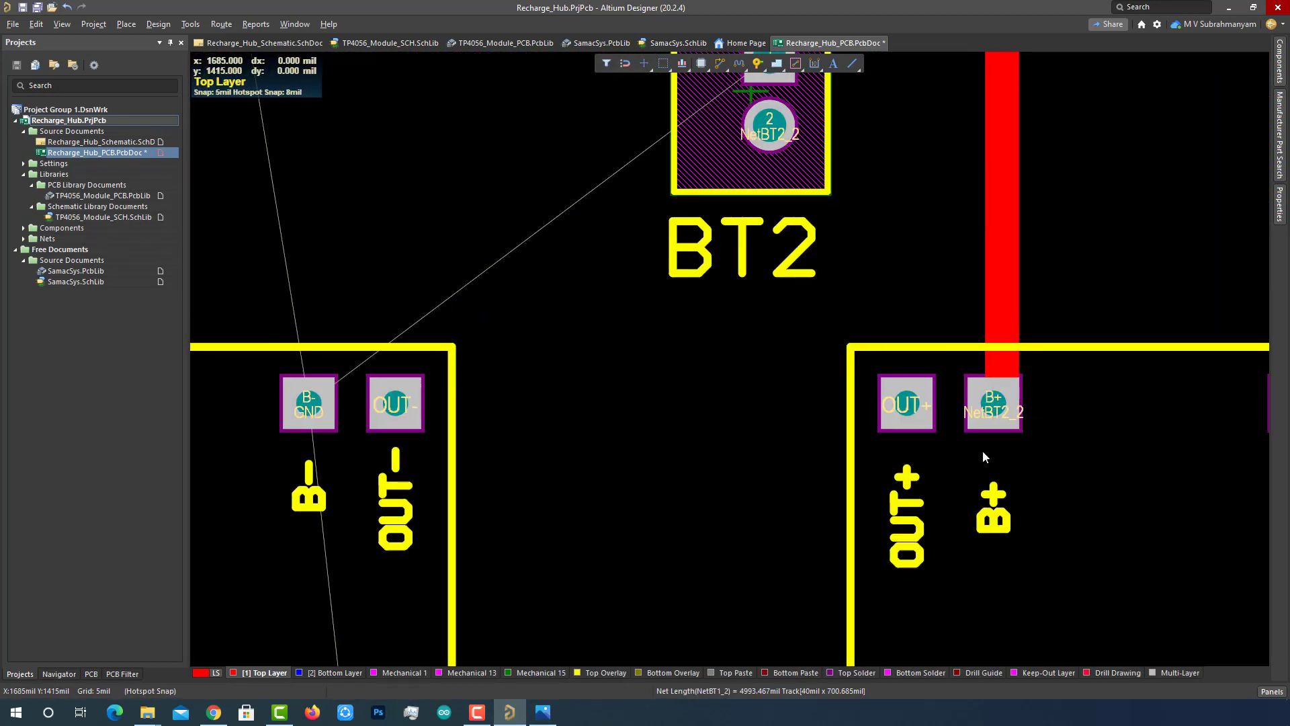
{"action": "left_click", "coordinate": [769, 125]}
{"action": "right_click", "coordinate": [820, 337]}
{"action": "left_click_drag", "start_coordinate": [820, 337], "coordinate": [766, 323]}
{"action": "mouse_move", "coordinate": [796, 457]}
{"action": "left_mouse_down"}
{"action": "mouse_move", "coordinate": [780, 470]}
{"action": "mouse_move", "coordinate": [796, 457]}
{"action": "left_mouse_up"}
Step: Try to route a Top Layer track from IC3's B+ pad to BT3 pad 2
{"action": "scroll", "coordinate": [759, 555], "scroll_direction": "down", "scroll_amount": 3, "text": "ctrl"}
{"action": "right_click_drag", "start_coordinate": [1071, 555], "coordinate": [756, 424]}
{"action": "right_click_drag", "start_coordinate": [912, 434], "coordinate": [819, 442]}
{"action": "left_click", "coordinate": [719, 63]}
{"action": "right_click_drag", "start_coordinate": [333, 474], "coordinate": [377, 504]}
{"action": "left_click", "coordinate": [818, 406]}
{"action": "left_click", "coordinate": [777, 454]}
{"action": "left_click", "coordinate": [747, 421]}
{"action": "right_click", "coordinate": [723, 374]}
{"action": "right_click", "coordinate": [723, 375]}
Step: Delete the misrouted NetBT3_2 track segment between IC3's B+ pad and BT3
{"action": "left_click_drag", "start_coordinate": [747, 298], "coordinate": [743, 299]}
{"action": "key", "text": "space"}
{"action": "key", "text": "space"}
{"action": "left_click_drag", "start_coordinate": [752, 241], "coordinate": [737, 358]}
{"action": "left_click", "coordinate": [762, 433]}
{"action": "key", "text": "Delete"}
Step: Route the NetBT3_2 track again on the Top Layer between IC3's B+ pad and BT3 pad 2
{"action": "left_click", "coordinate": [819, 406]}
{"action": "left_click", "coordinate": [764, 431]}
{"action": "left_click", "coordinate": [749, 311]}
Step: Route a NetBT4_2 track on the Top Layer between IC4's B+ pad and BT4 pad 2
{"action": "right_click_drag", "start_coordinate": [1063, 389], "coordinate": [889, 381]}
{"action": "left_click", "coordinate": [987, 399]}
{"action": "left_click", "coordinate": [965, 440]}
{"action": "left_click", "coordinate": [917, 301]}
{"action": "right_click", "coordinate": [889, 381]}
Step: Start a solid polygon pour on the Bottom Layer and assign it to the GND net
{"action": "scroll", "coordinate": [1230, 319], "scroll_direction": "down", "scroll_amount": 7, "text": "ctrl"}
{"action": "scroll", "coordinate": [1235, 329], "scroll_direction": "up", "scroll_amount": 4, "text": "ctrl"}
{"action": "right_click_drag", "start_coordinate": [1236, 336], "coordinate": [941, 448]}
{"action": "right_click_drag", "start_coordinate": [1130, 244], "coordinate": [1126, 289]}
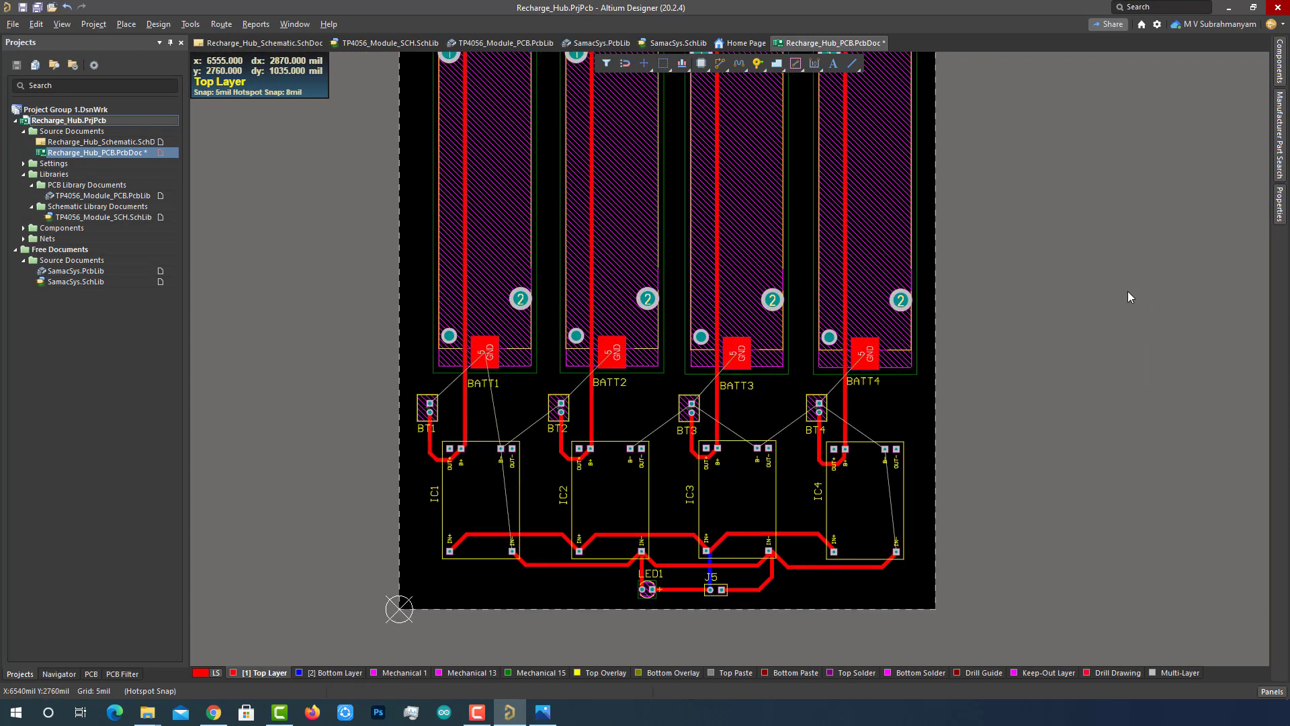
{"action": "scroll", "coordinate": [1025, 362], "scroll_direction": "down", "scroll_amount": 2, "text": "ctrl"}
{"action": "right_click_drag", "start_coordinate": [1025, 356], "coordinate": [1030, 354]}
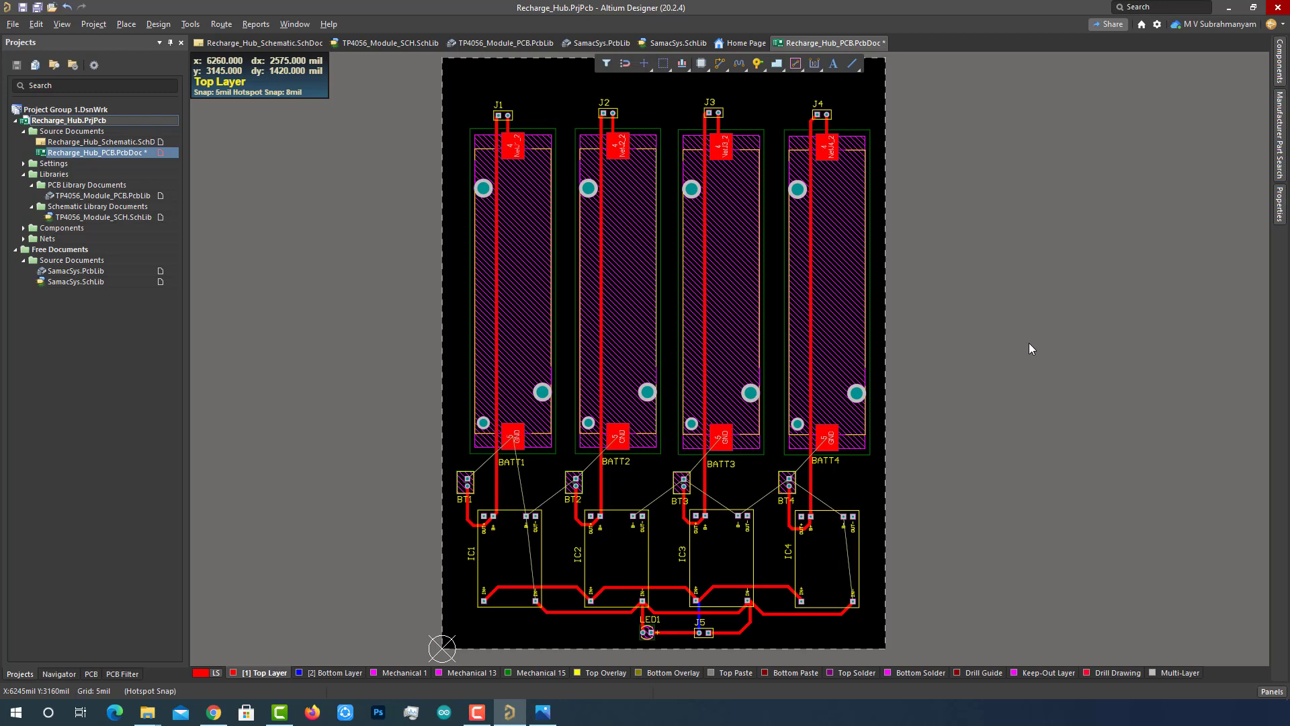
{"action": "key", "text": "KP_Multiply"}
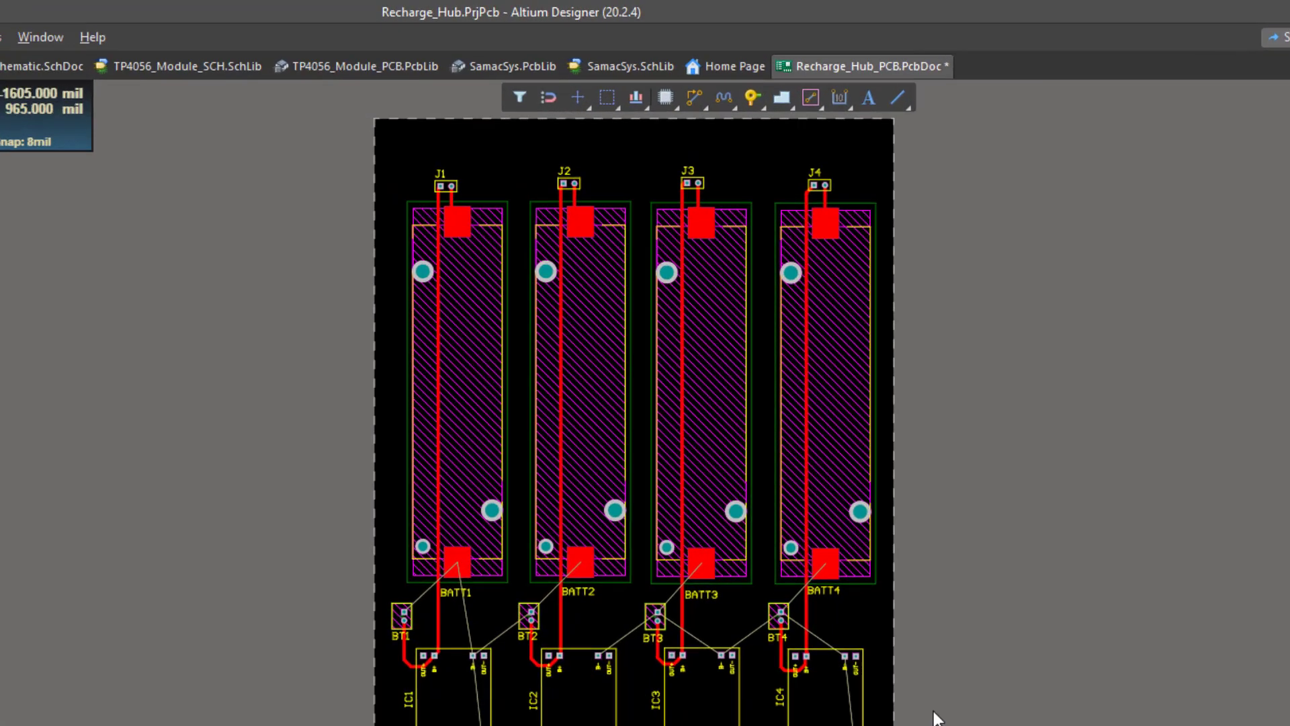
{"action": "scroll", "coordinate": [536, 464], "scroll_direction": "up", "scroll_amount": 3}
{"action": "scroll", "coordinate": [155, 418], "scroll_direction": "up", "scroll_amount": 3, "text": "ctrl"}
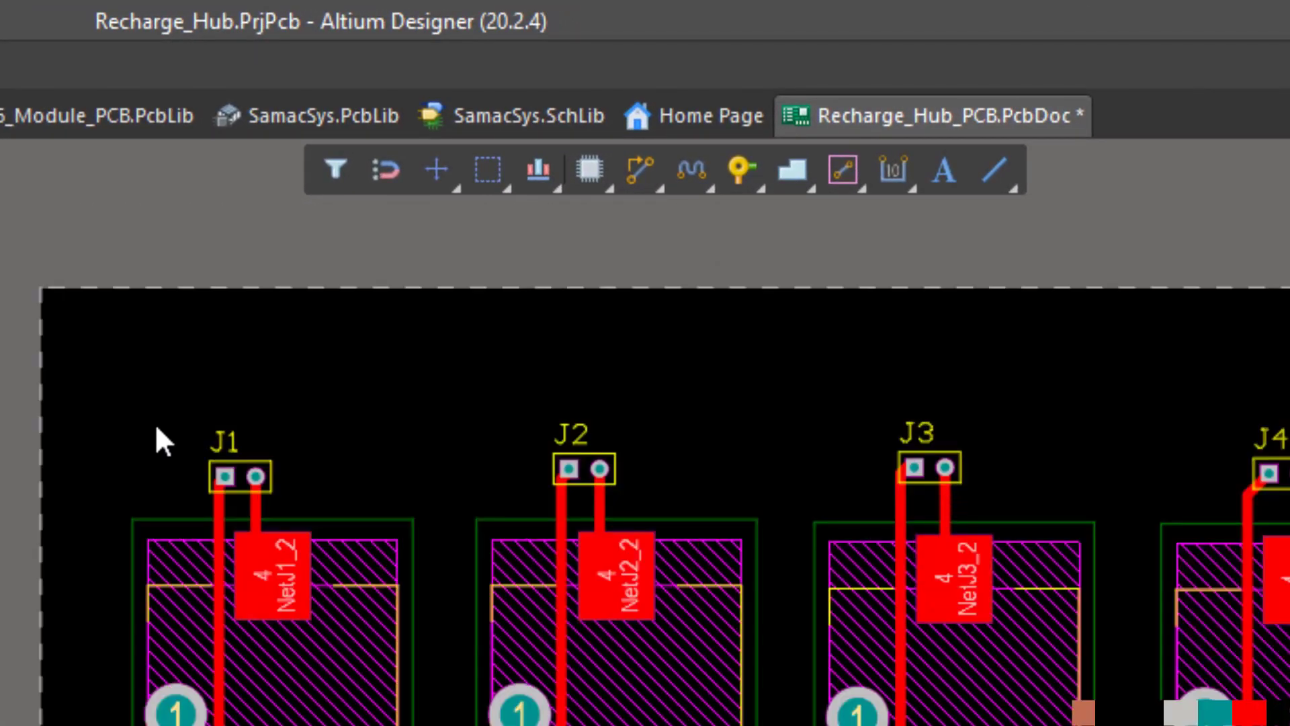
{"action": "scroll", "coordinate": [689, 278], "scroll_direction": "up", "scroll_amount": 4}
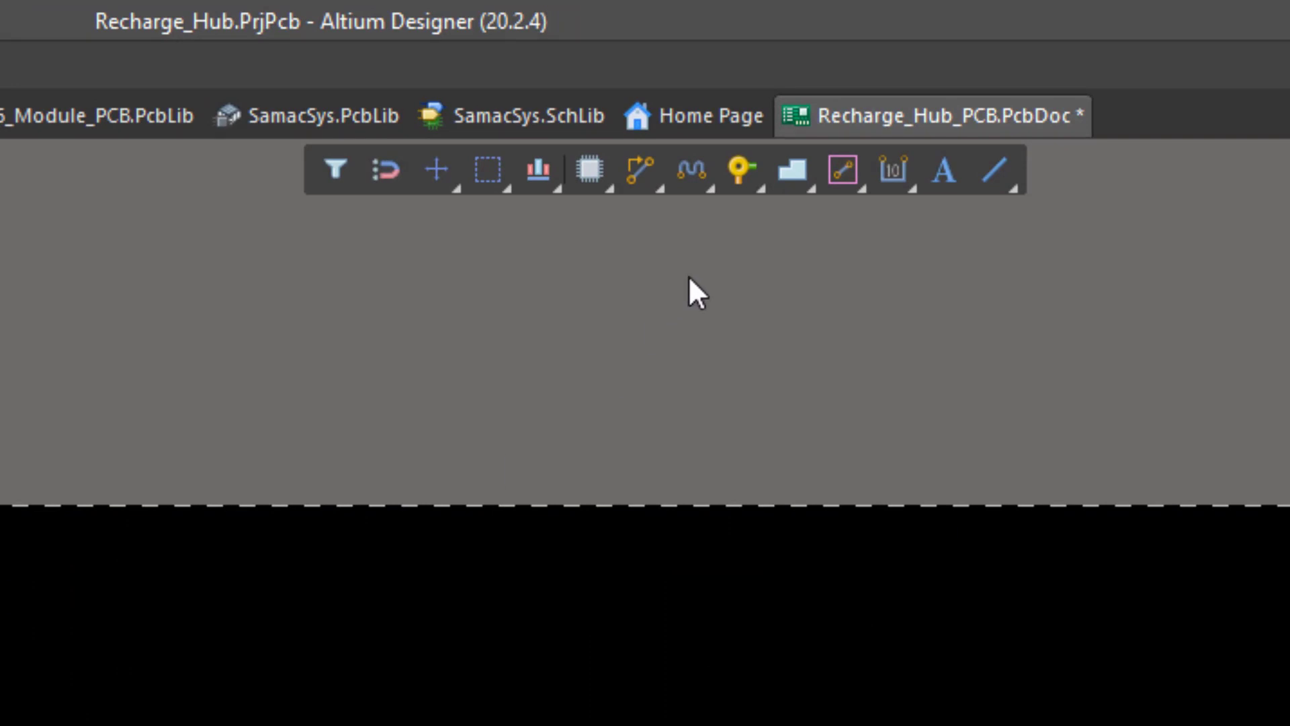
{"action": "left_click", "coordinate": [804, 176]}
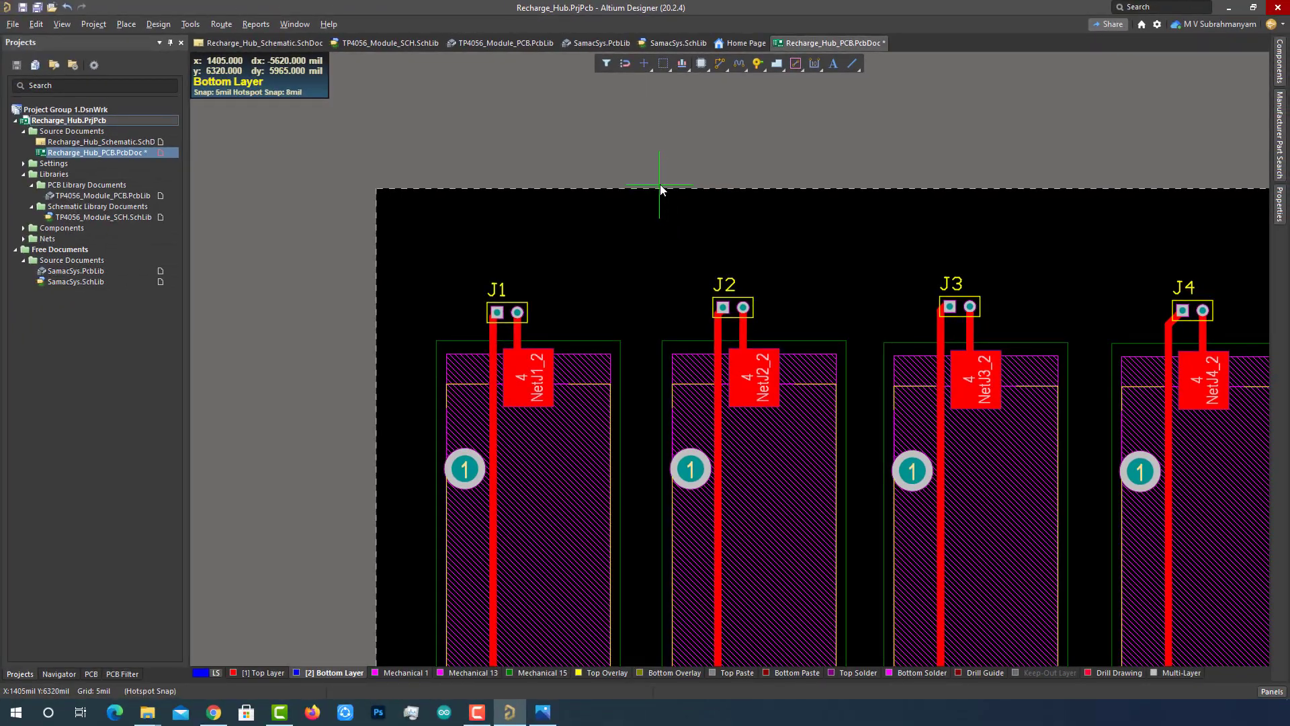
{"action": "key", "text": "Tab"}
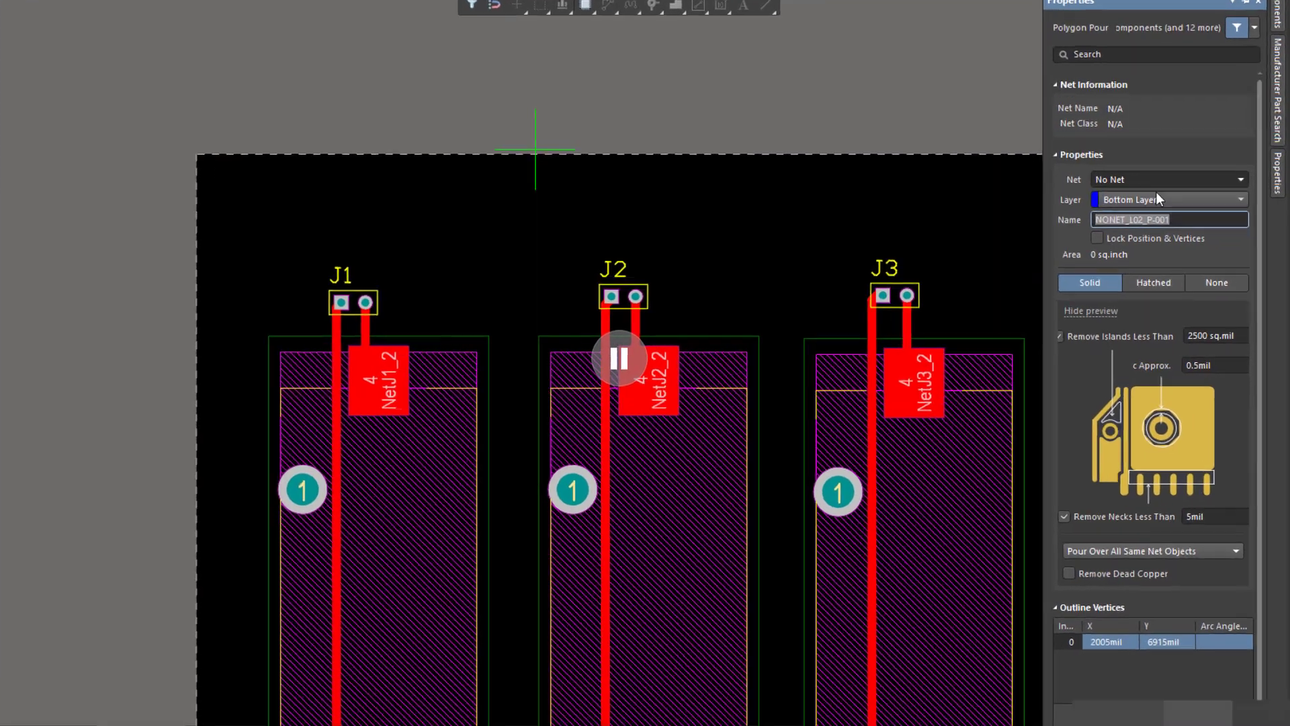
{"action": "left_click", "coordinate": [1172, 209]}
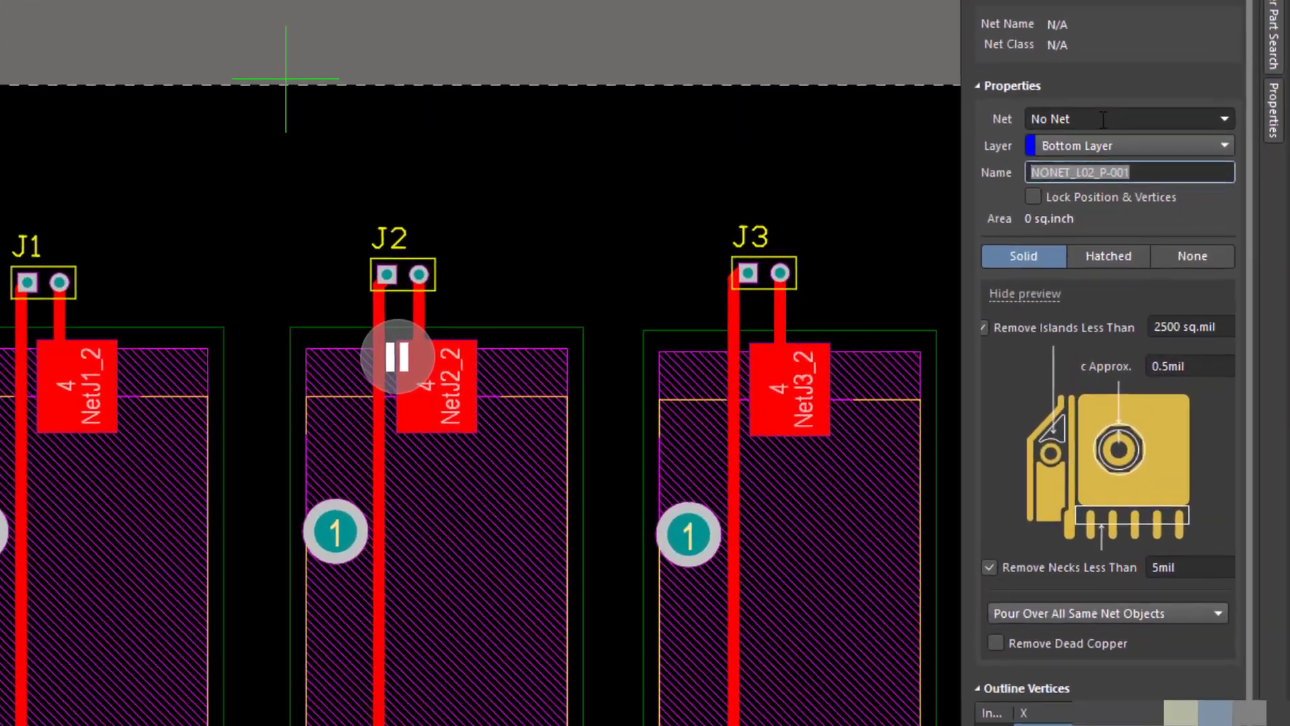
{"action": "left_click", "coordinate": [1222, 117]}
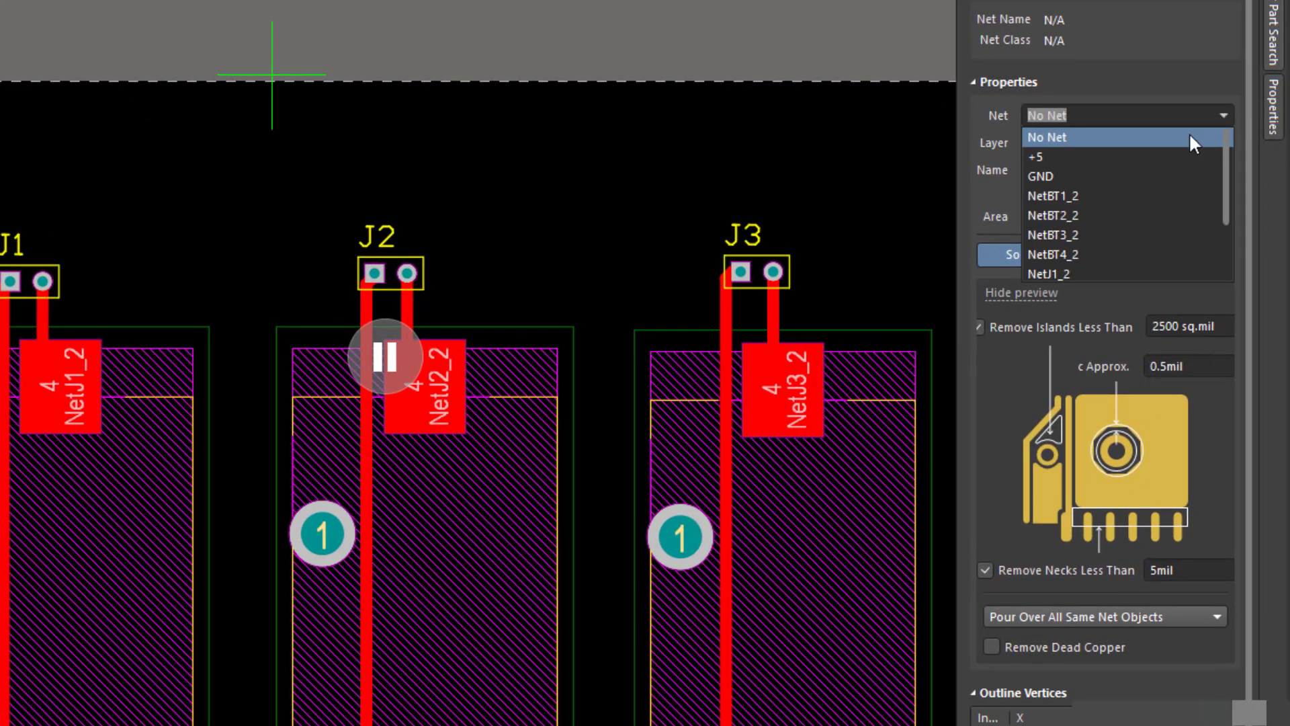
{"action": "left_click", "coordinate": [1102, 172]}
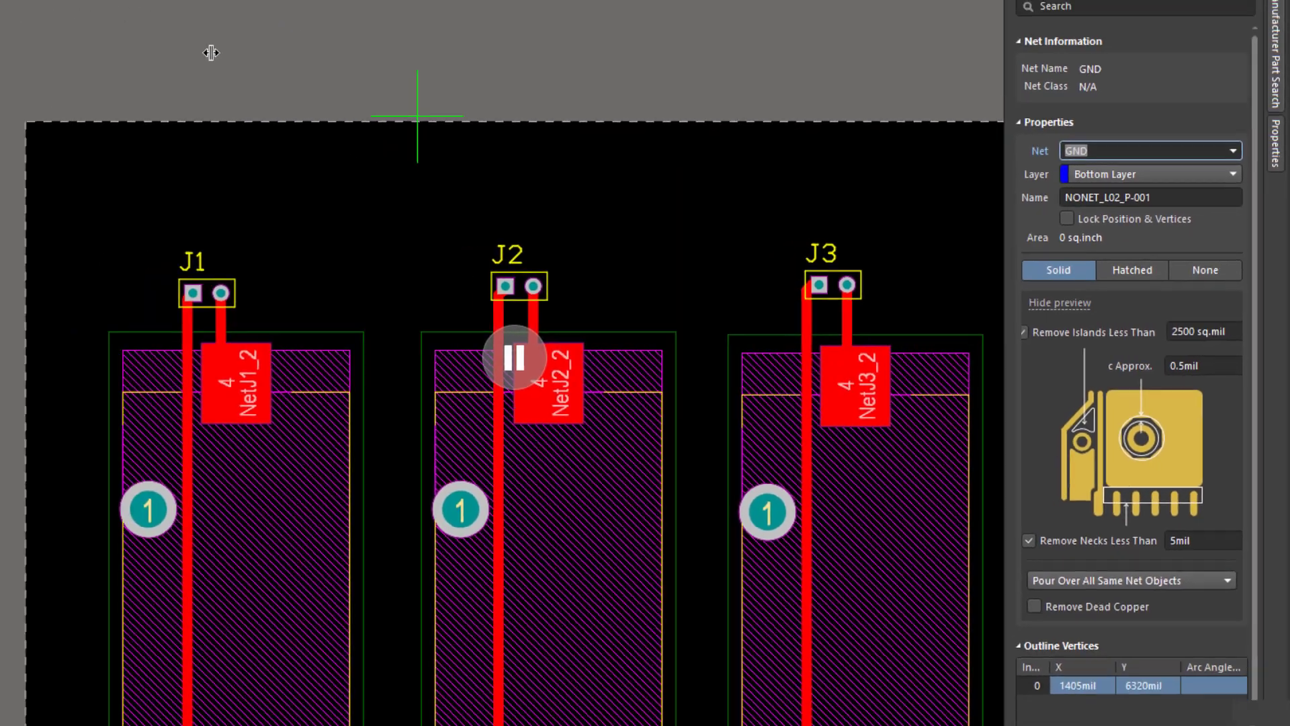
{"action": "left_click", "coordinate": [382, 359]}
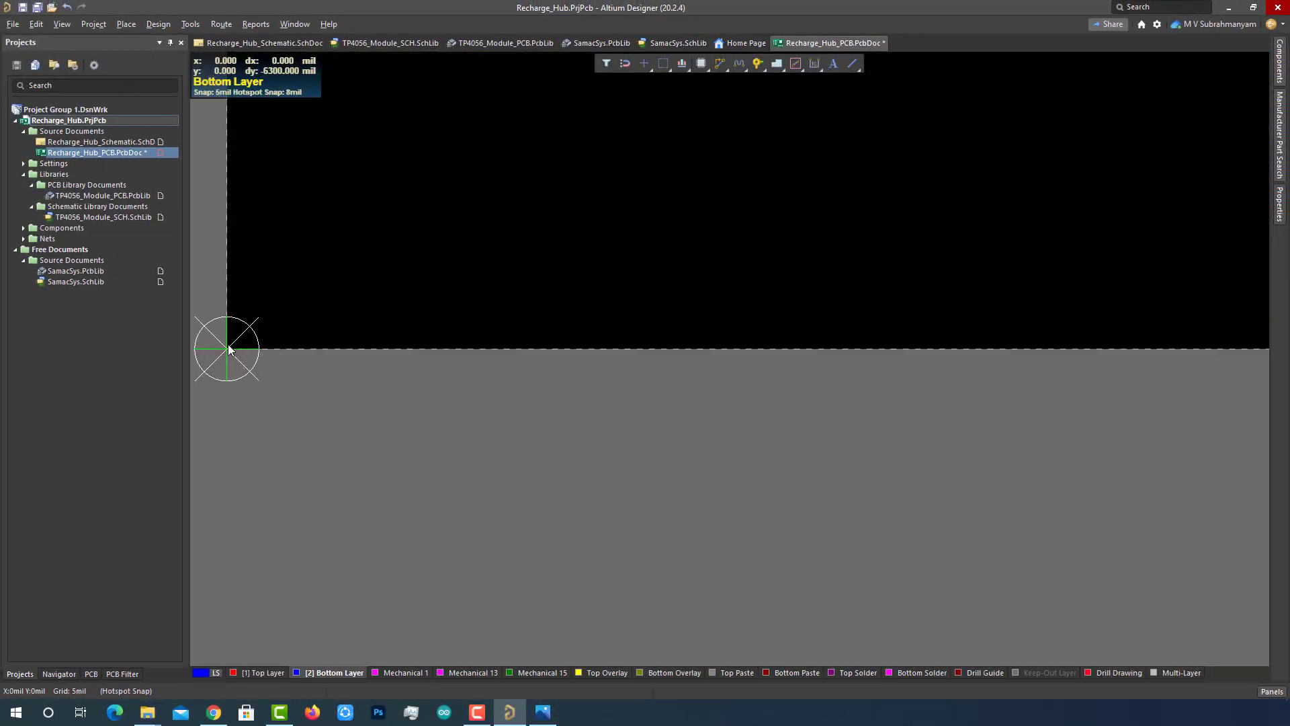
Step: Trace the Bottom Layer GND polygon around all four board corners and pour it
{"action": "scroll", "coordinate": [227, 346], "scroll_direction": "up", "scroll_amount": 3, "text": "ctrl"}
{"action": "left_click", "coordinate": [331, 387]}
{"action": "scroll", "coordinate": [389, 322], "scroll_direction": "down", "scroll_amount": 5, "text": "ctrl"}
{"action": "scroll", "coordinate": [514, 213], "scroll_direction": "down", "scroll_amount": 1}
{"action": "scroll", "coordinate": [609, 272], "scroll_direction": "down", "scroll_amount": 3, "text": "shift"}
{"action": "scroll", "coordinate": [608, 274], "scroll_direction": "down", "scroll_amount": 10, "text": "ctrl"}
{"action": "scroll", "coordinate": [930, 276], "scroll_direction": "up", "scroll_amount": 10, "text": "ctrl"}
{"action": "left_click", "coordinate": [958, 309]}
{"action": "scroll", "coordinate": [956, 184], "scroll_direction": "down", "scroll_amount": 10, "text": "ctrl"}
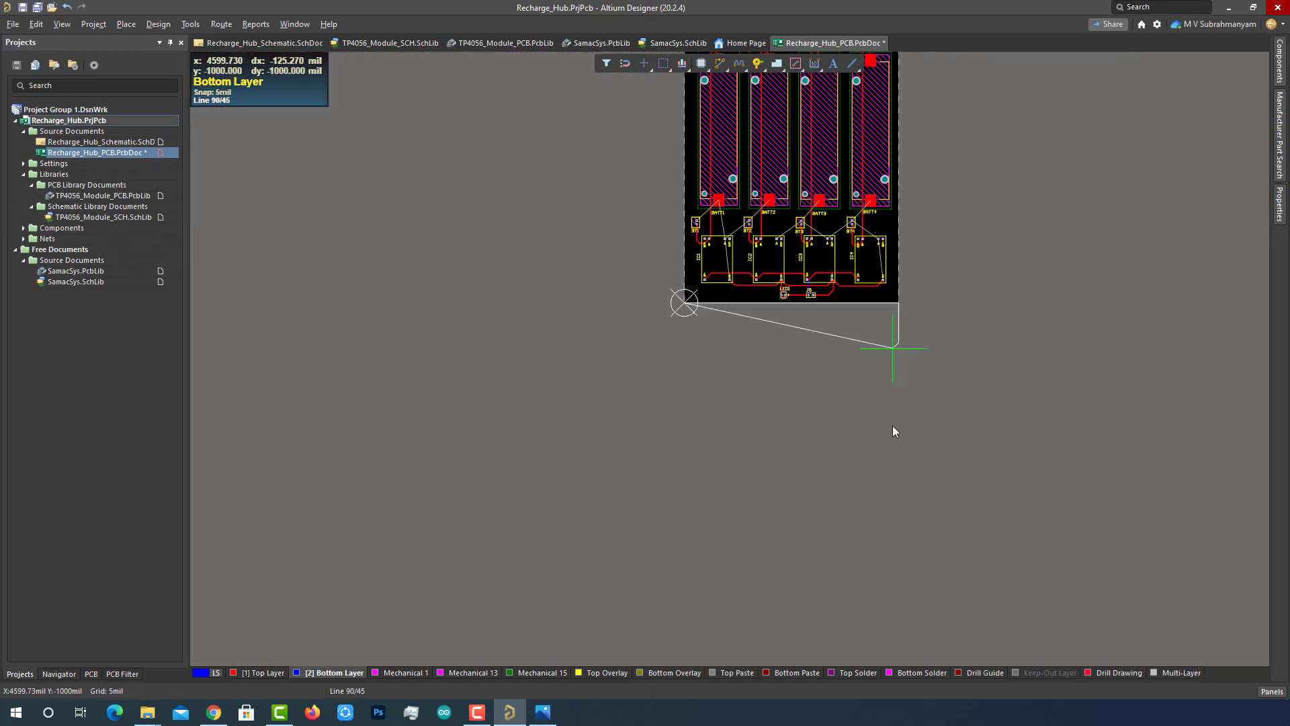
{"action": "scroll", "coordinate": [943, 243], "scroll_direction": "up", "scroll_amount": 10, "text": "ctrl"}
{"action": "left_click", "coordinate": [1022, 165]}
{"action": "scroll", "coordinate": [1144, 212], "scroll_direction": "down", "scroll_amount": 3, "text": "ctrl"}
{"action": "scroll", "coordinate": [542, 172], "scroll_direction": "up", "scroll_amount": 3, "text": "ctrl"}
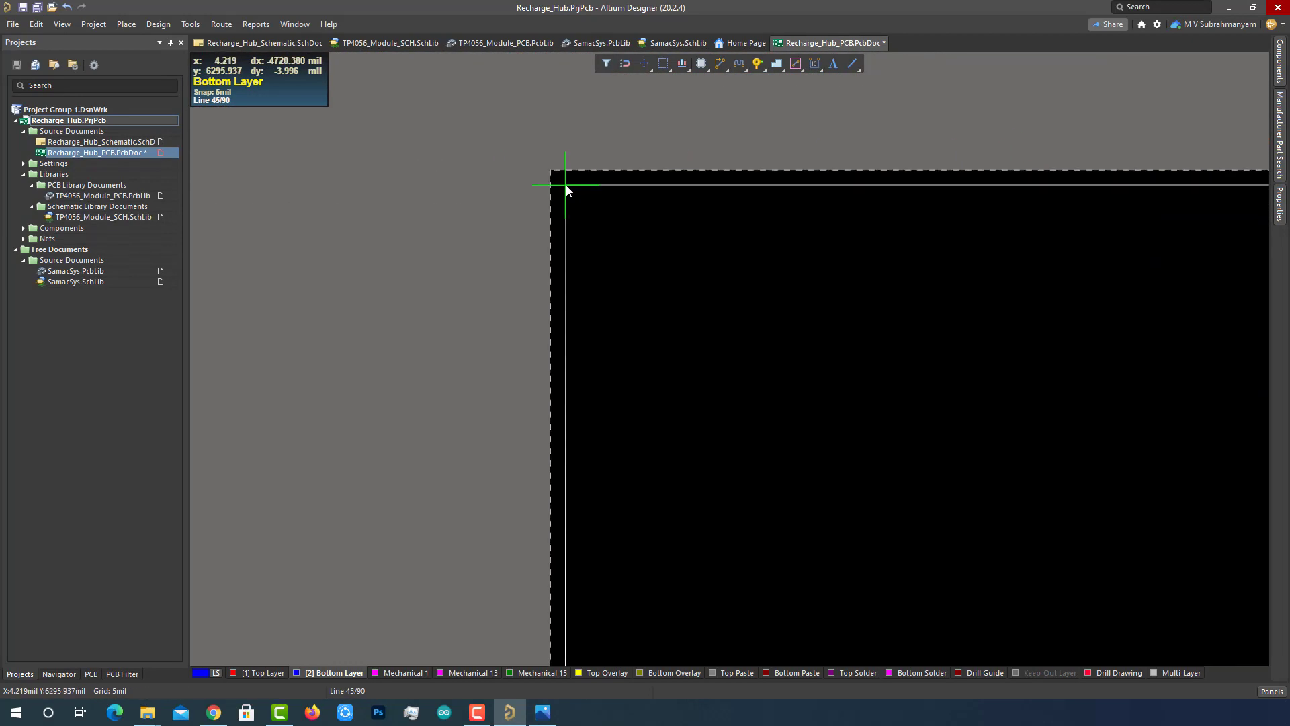
{"action": "left_click", "coordinate": [549, 163]}
{"action": "right_click", "coordinate": [549, 164]}
{"action": "scroll", "coordinate": [462, 304], "scroll_direction": "down", "scroll_amount": 10, "text": "ctrl"}
{"action": "scroll", "coordinate": [462, 304], "scroll_direction": "down", "scroll_amount": 2}
Step: Hide the Bottom Layer so that only the Top Layer copper is shown
{"action": "left_click", "coordinate": [260, 674]}
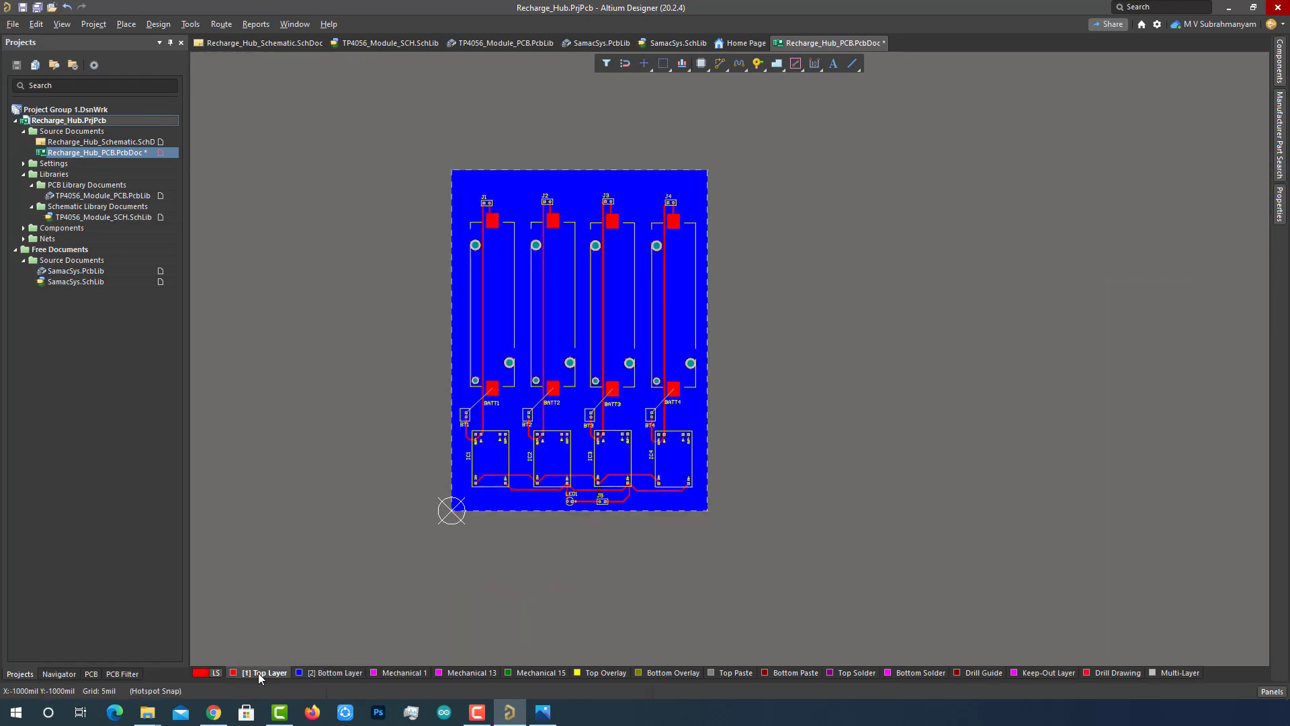
{"action": "left_click", "coordinate": [335, 673]}
{"action": "right_click", "coordinate": [333, 671]}
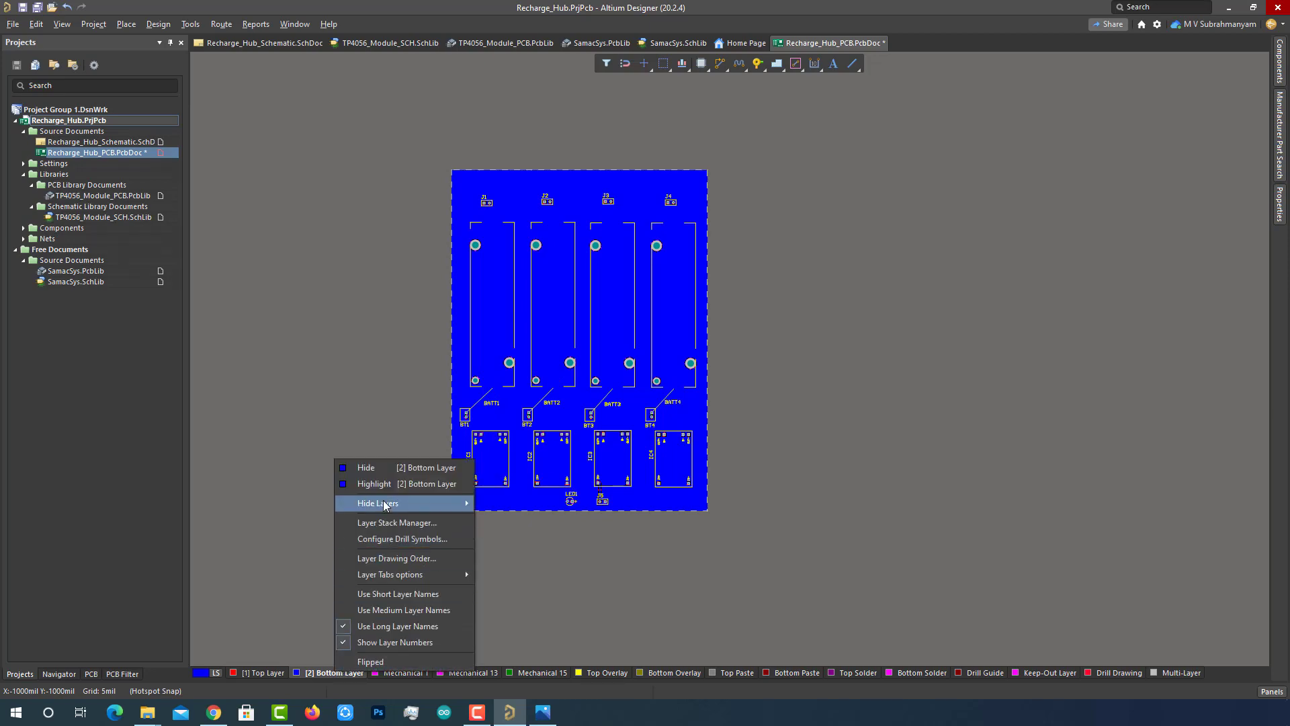
{"action": "left_click", "coordinate": [388, 469]}
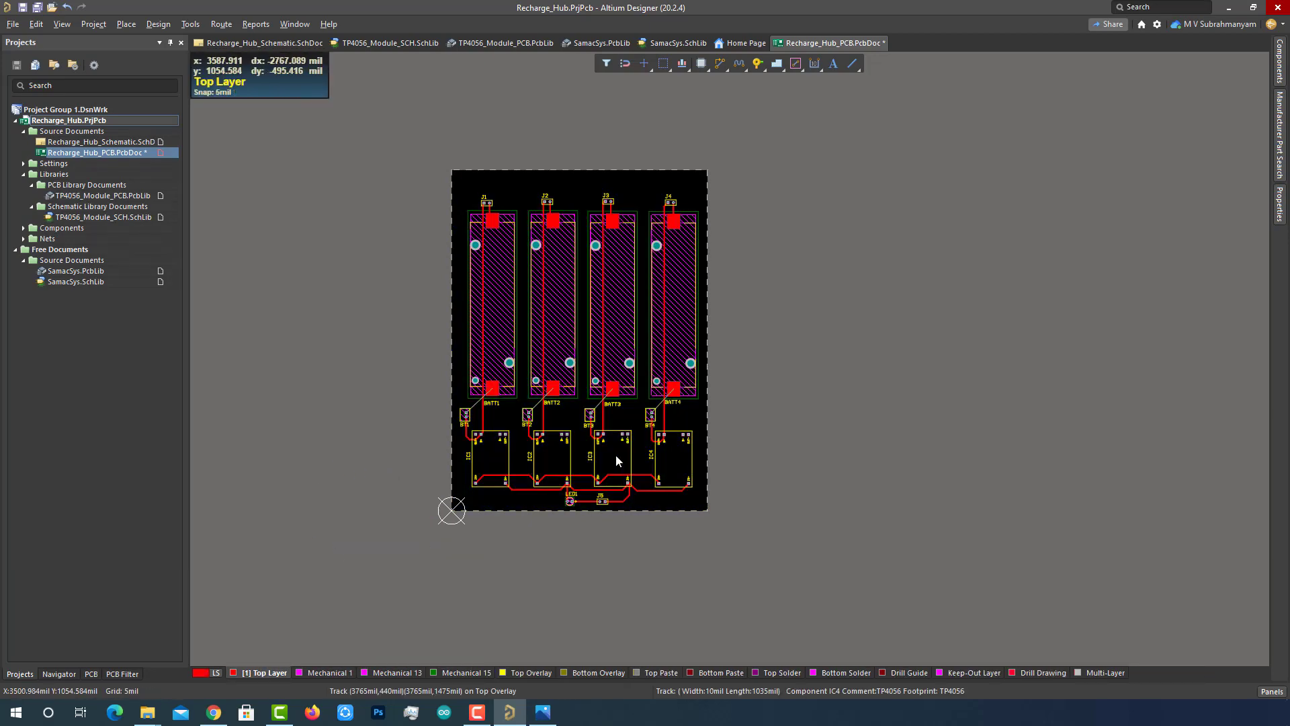
Step: Start a GND polygon pour on the Top Layer from the board's upper-left corner
{"action": "scroll", "coordinate": [607, 460], "scroll_direction": "up", "scroll_amount": 5, "text": "ctrl"}
{"action": "right_click_drag", "start_coordinate": [974, 407], "coordinate": [1137, 589]}
{"action": "right_click_drag", "start_coordinate": [1071, 346], "coordinate": [1078, 475]}
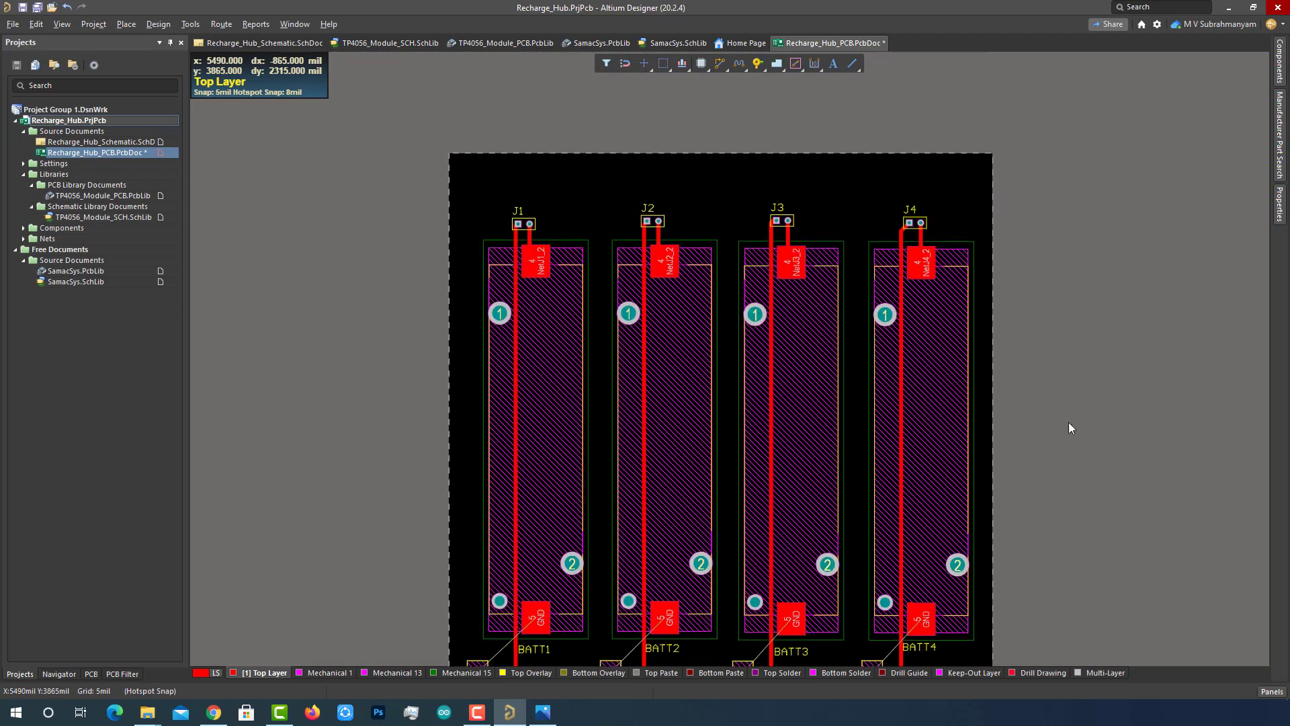
{"action": "left_click", "coordinate": [777, 63]}
{"action": "key", "text": "Tab"}
{"action": "key", "text": "Return"}
{"action": "scroll", "coordinate": [449, 159], "scroll_direction": "up", "scroll_amount": 6, "text": "ctrl"}
{"action": "scroll", "coordinate": [452, 160], "scroll_direction": "up", "scroll_amount": 8, "text": "ctrl"}
{"action": "right_click_drag", "start_coordinate": [393, 59], "coordinate": [420, 270]}
{"action": "left_click", "coordinate": [421, 270]}
{"action": "scroll", "coordinate": [418, 271], "scroll_direction": "down", "scroll_amount": 10, "text": "shift"}
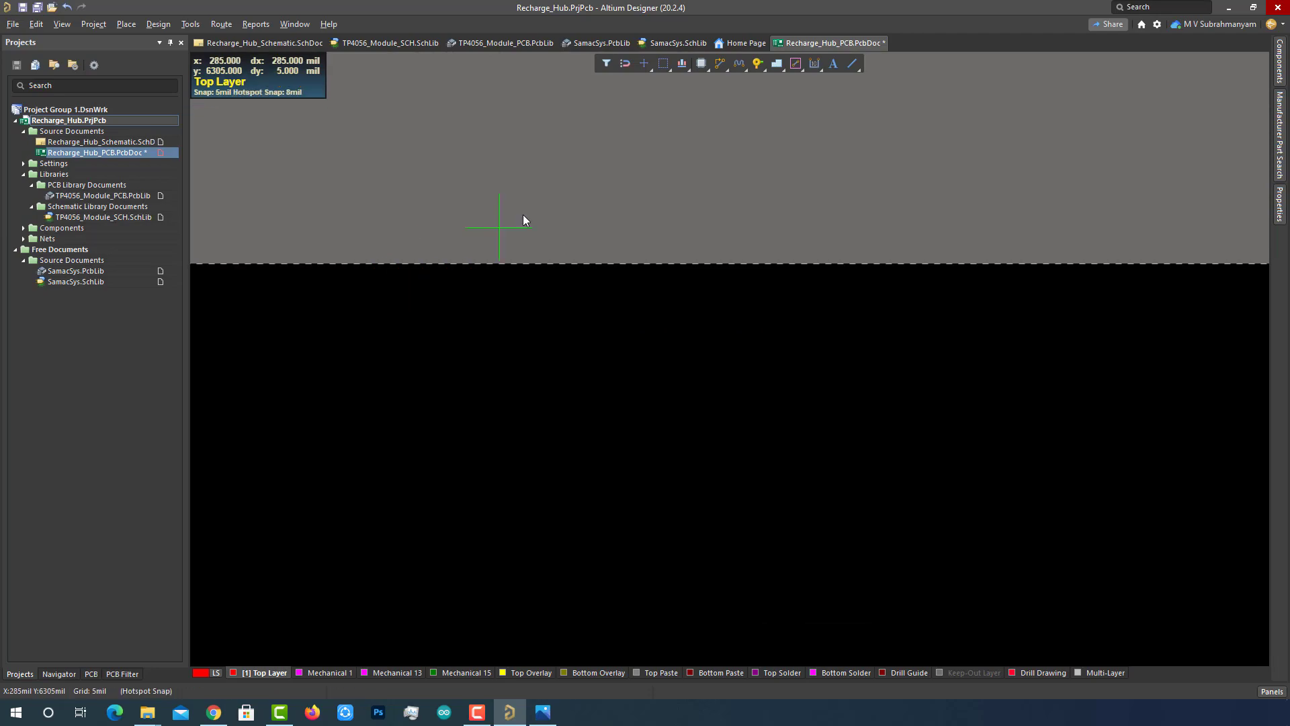
{"action": "scroll", "coordinate": [457, 222], "scroll_direction": "down", "scroll_amount": 7, "text": "ctrl"}
{"action": "left_click", "coordinate": [288, 227]}
Step: Trace the Top Layer polygon around the remaining board corners back to the origin and pour it
{"action": "scroll", "coordinate": [972, 248], "scroll_direction": "down", "scroll_amount": 4, "text": "ctrl"}
{"action": "scroll", "coordinate": [343, 215], "scroll_direction": "down", "scroll_amount": 3, "text": "ctrl"}
{"action": "scroll", "coordinate": [744, 221], "scroll_direction": "up", "scroll_amount": 10, "text": "ctrl"}
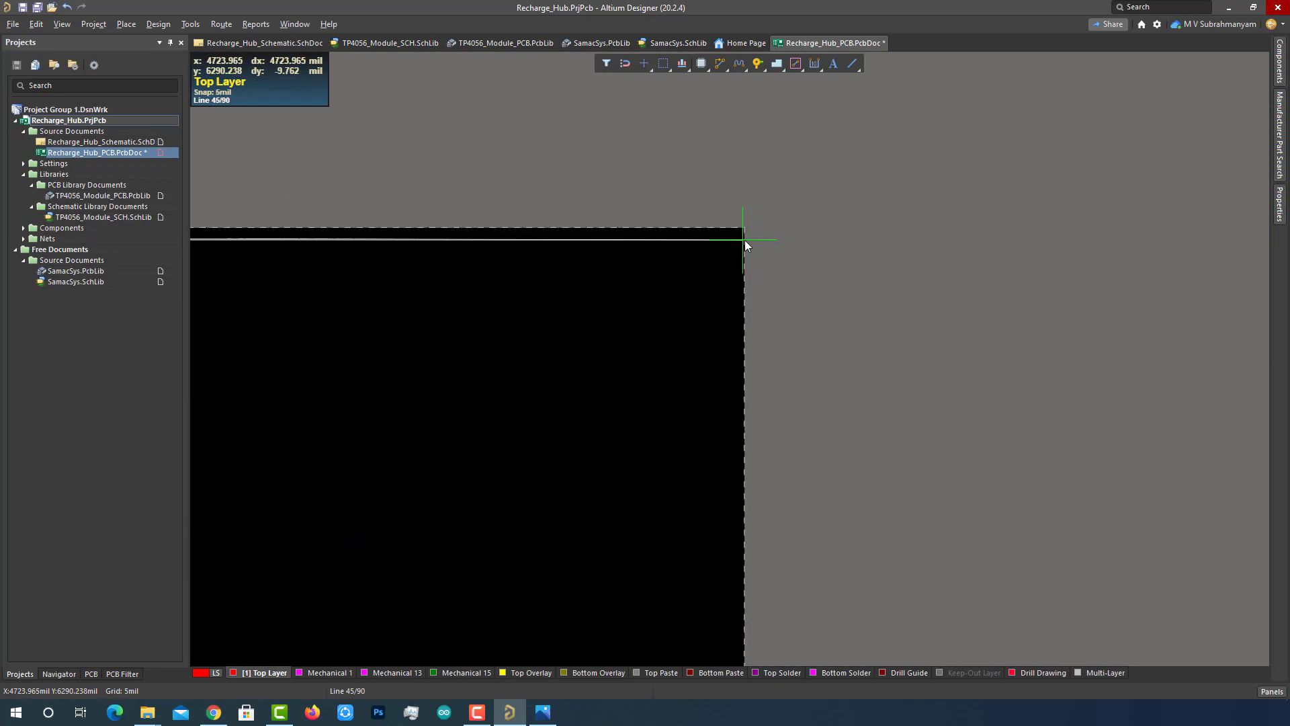
{"action": "scroll", "coordinate": [993, 393], "scroll_direction": "down", "scroll_amount": 4, "text": "ctrl"}
{"action": "scroll", "coordinate": [1014, 537], "scroll_direction": "up", "scroll_amount": 6, "text": "ctrl"}
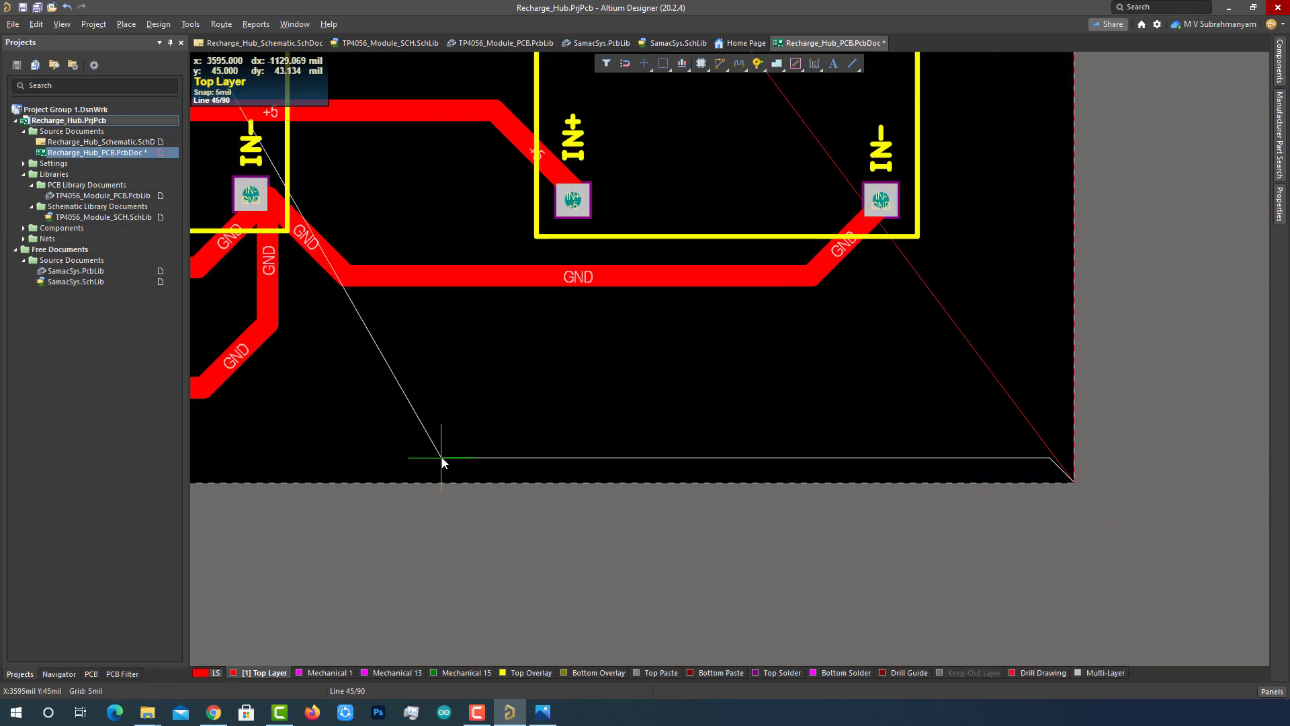
{"action": "left_click", "coordinate": [1071, 484]}
{"action": "scroll", "coordinate": [442, 457], "scroll_direction": "down", "scroll_amount": 2, "text": "ctrl"}
{"action": "scroll", "coordinate": [1142, 437], "scroll_direction": "down", "scroll_amount": 4, "text": "ctrl"}
{"action": "scroll", "coordinate": [691, 445], "scroll_direction": "up", "scroll_amount": 10, "text": "ctrl"}
{"action": "left_click", "coordinate": [689, 458]}
{"action": "right_click", "coordinate": [689, 459]}
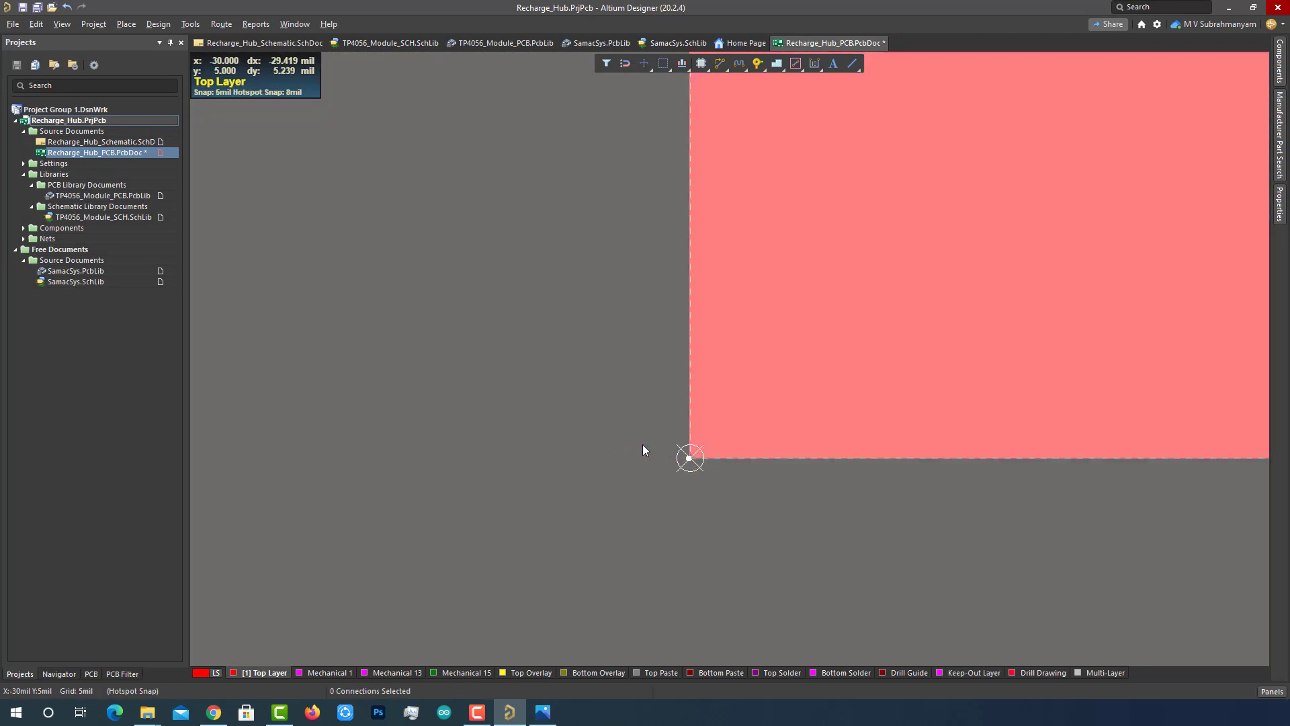
{"action": "left_click", "coordinate": [637, 437]}
{"action": "scroll", "coordinate": [610, 404], "scroll_direction": "down", "scroll_amount": 10, "text": "ctrl"}
{"action": "right_click_drag", "start_coordinate": [1011, 327], "coordinate": [859, 432]}
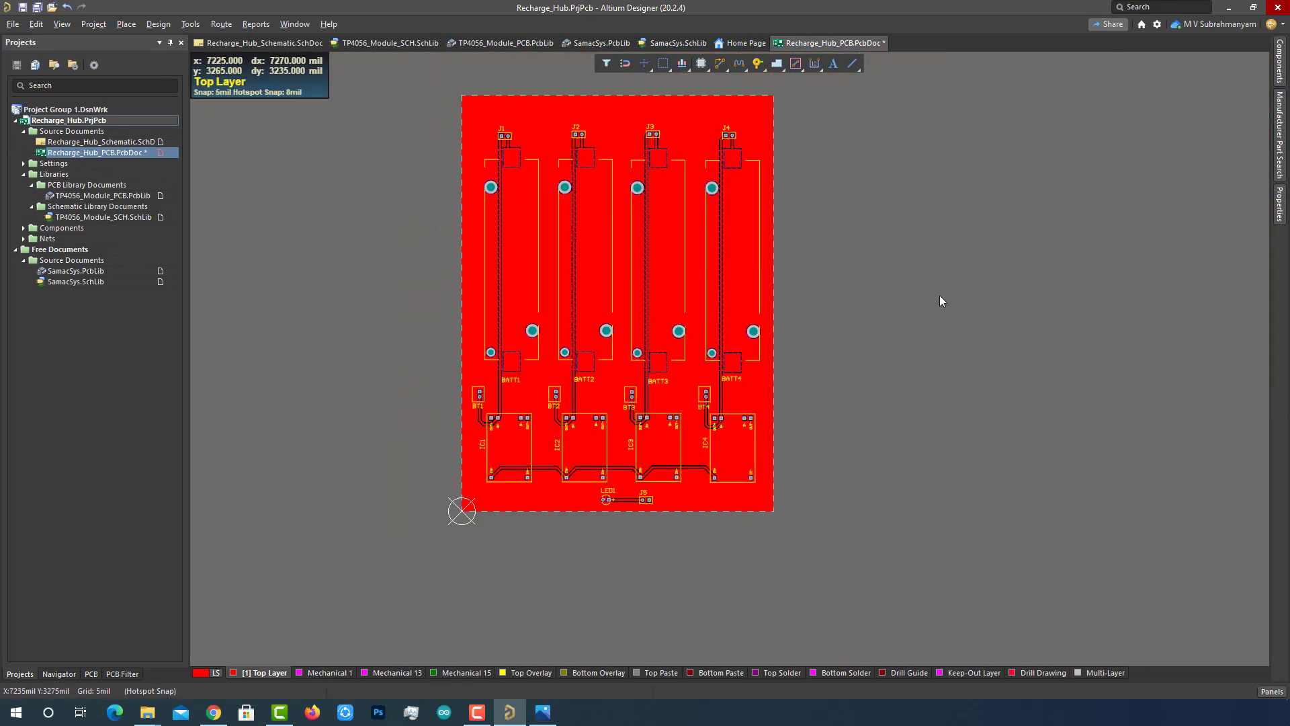
Step: Make the hidden Bottom Layer visible again in the view configuration
{"action": "left_click", "coordinate": [201, 673]}
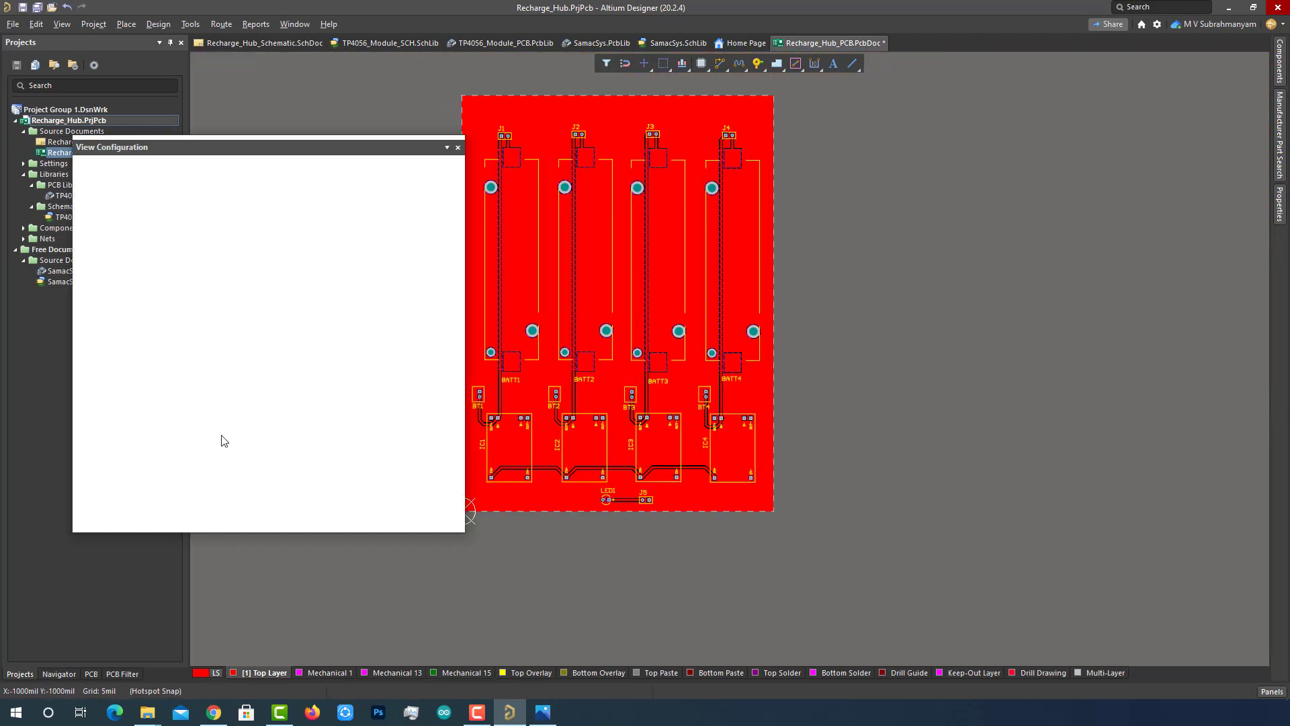
{"action": "left_click", "coordinate": [109, 277]}
{"action": "left_click", "coordinate": [457, 147]}
{"action": "scroll", "coordinate": [825, 431], "scroll_direction": "up", "scroll_amount": 4, "text": "ctrl"}
{"action": "right_click_drag", "start_coordinate": [854, 350], "coordinate": [933, 420]}
{"action": "scroll", "coordinate": [877, 228], "scroll_direction": "up", "scroll_amount": 1, "text": "ctrl"}
{"action": "right_click_drag", "start_coordinate": [1010, 317], "coordinate": [1066, 372]}
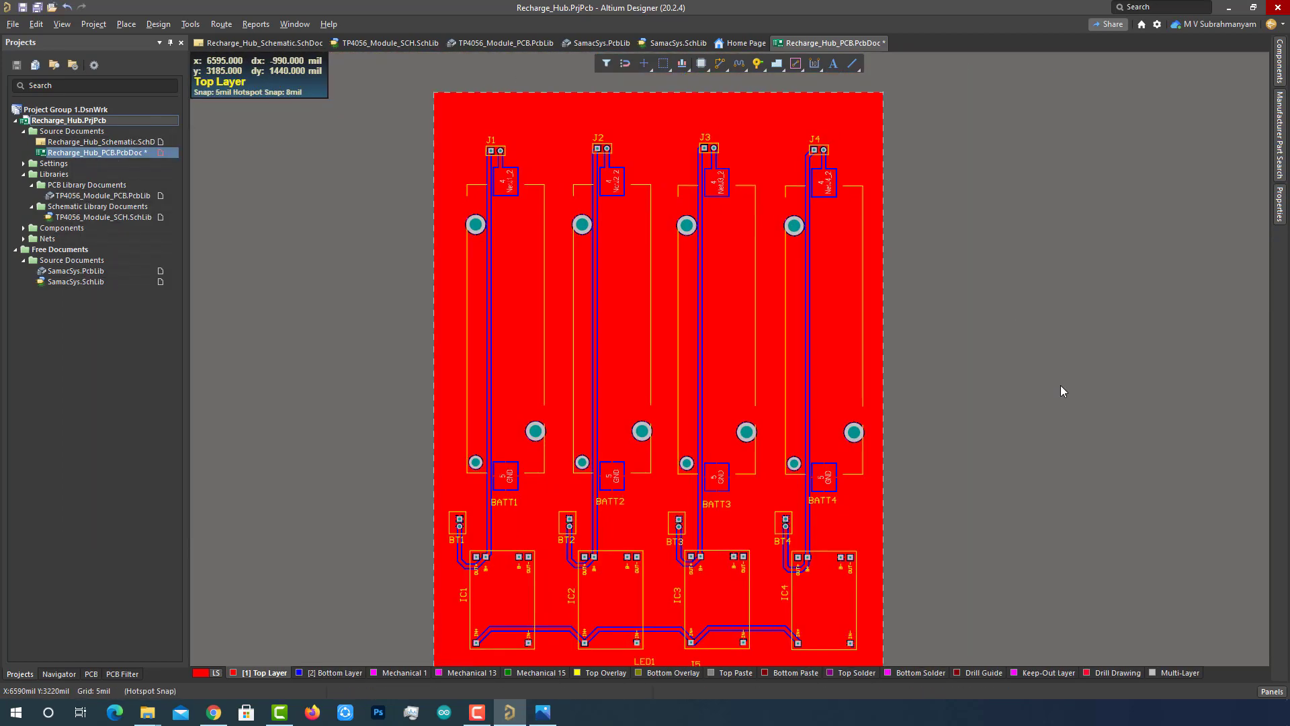
{"action": "scroll", "coordinate": [1065, 383], "scroll_direction": "down", "scroll_amount": 1, "text": "ctrl"}
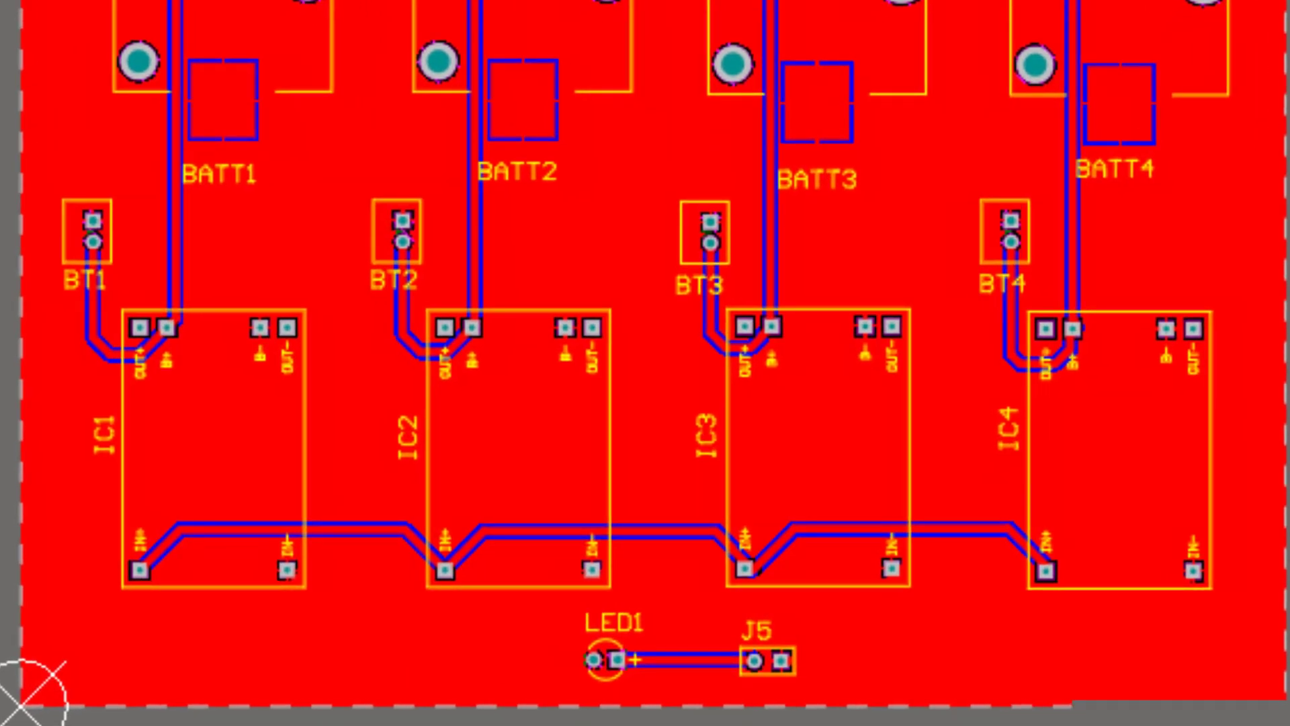
{"action": "scroll", "coordinate": [644, 362], "scroll_direction": "up", "scroll_amount": 5}
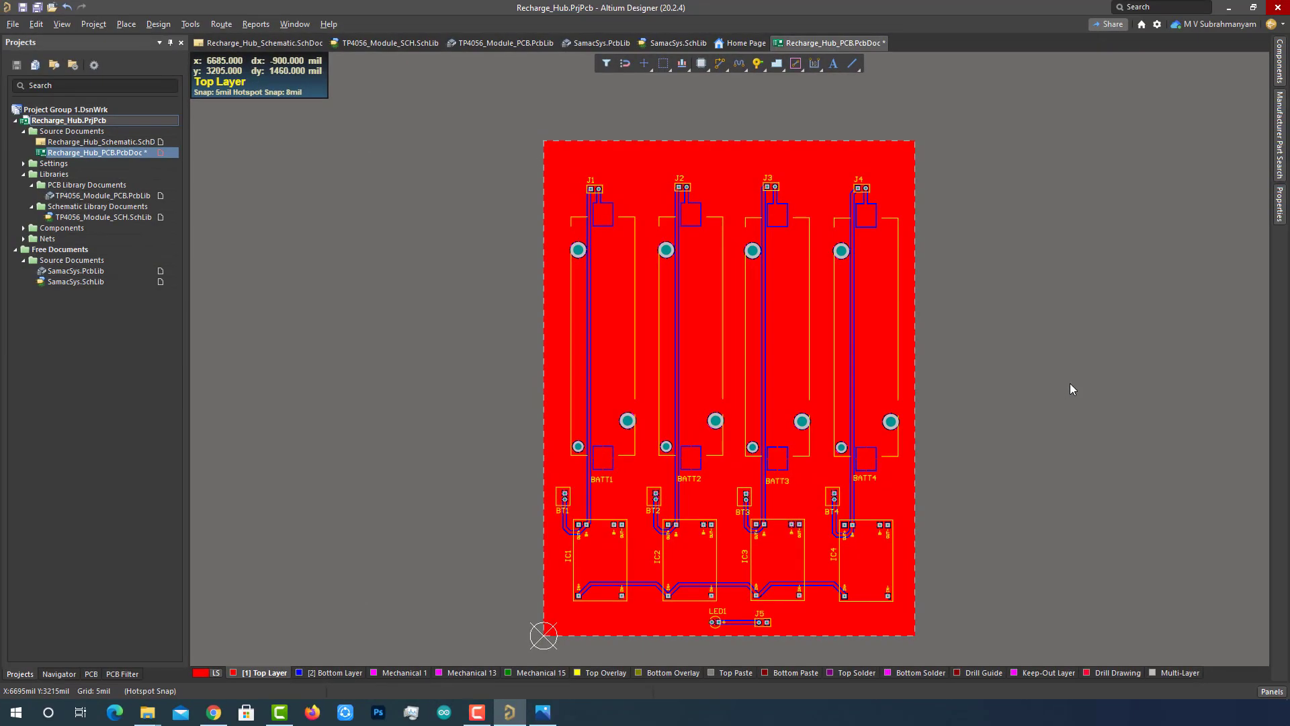
{"action": "right_click_drag", "start_coordinate": [1042, 401], "coordinate": [980, 378]}
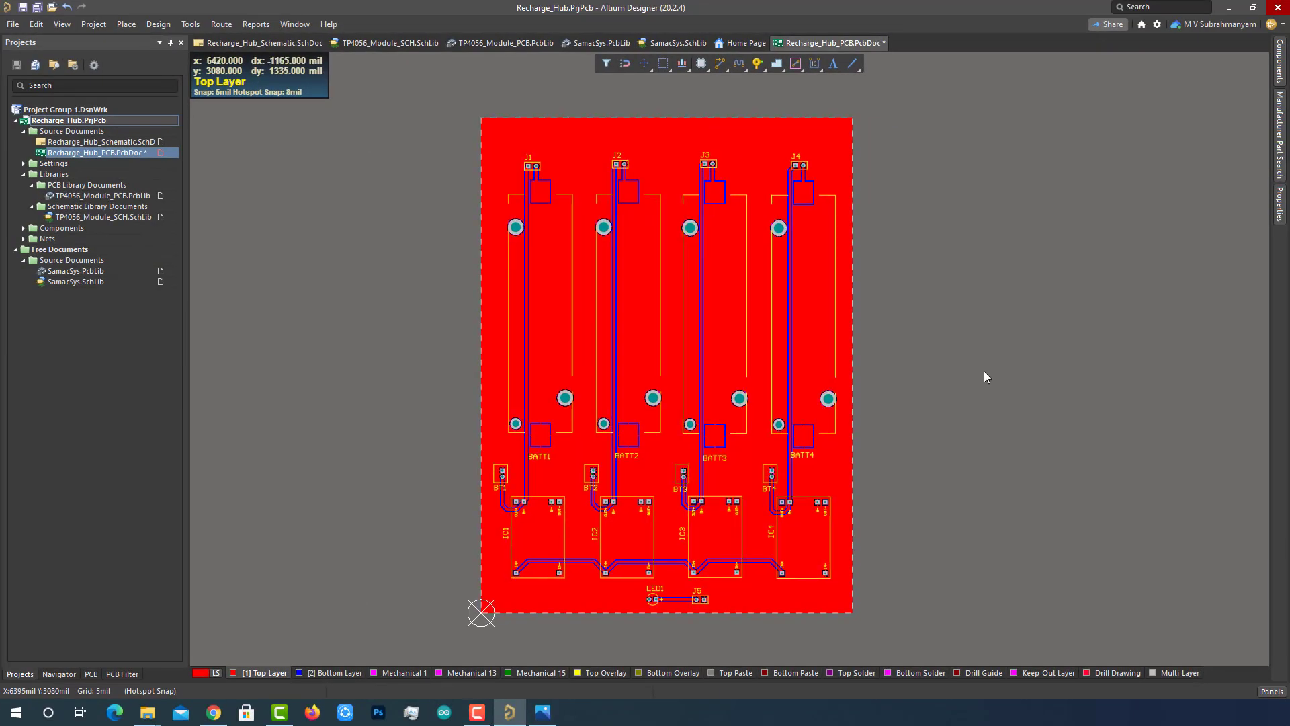
Step: Place the text "electronicsinnovation.com" on the Top Overlay above connectors J1 to J4
{"action": "left_click", "coordinate": [852, 62]}
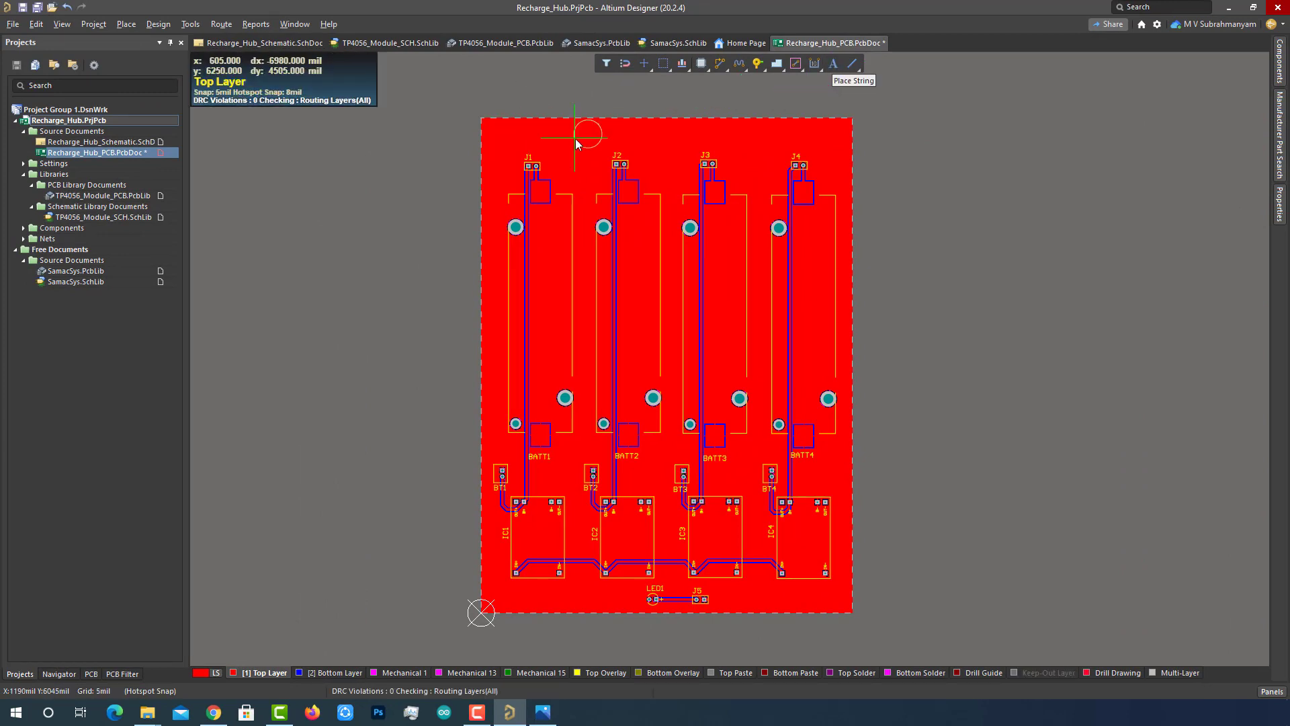
{"action": "key", "text": "Escape"}
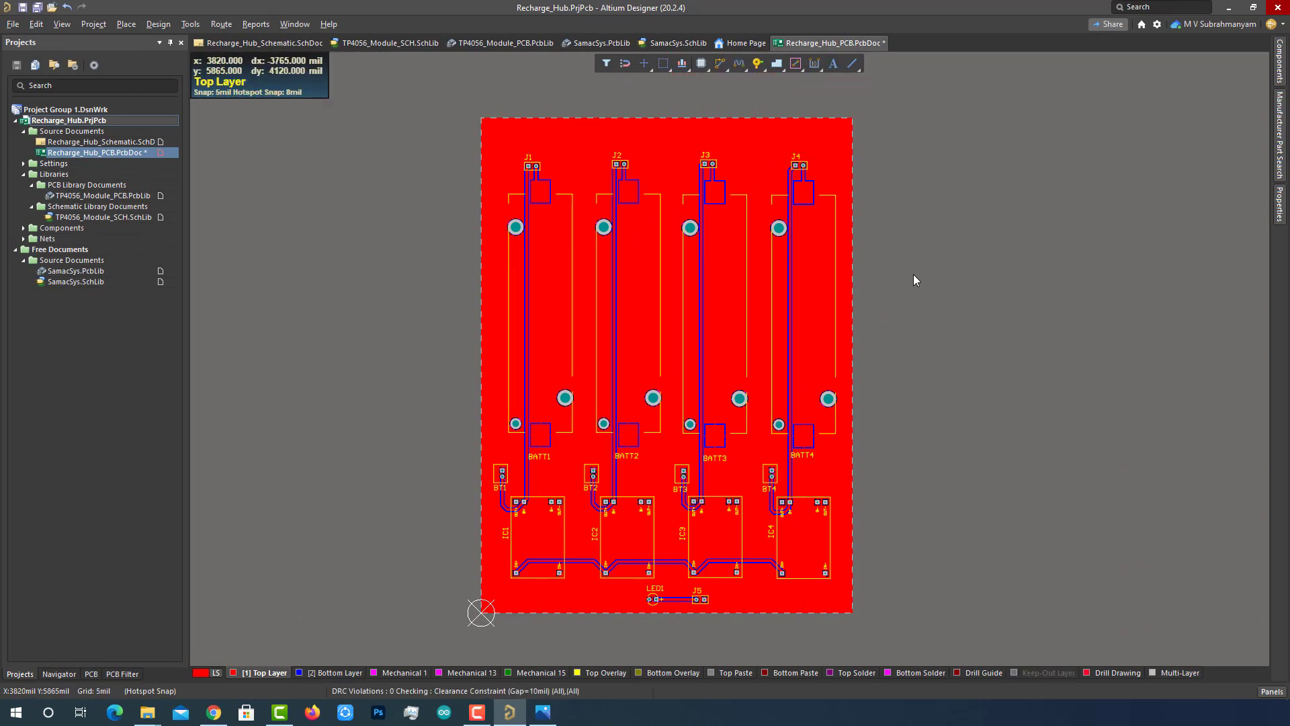
{"action": "left_click", "coordinate": [608, 671]}
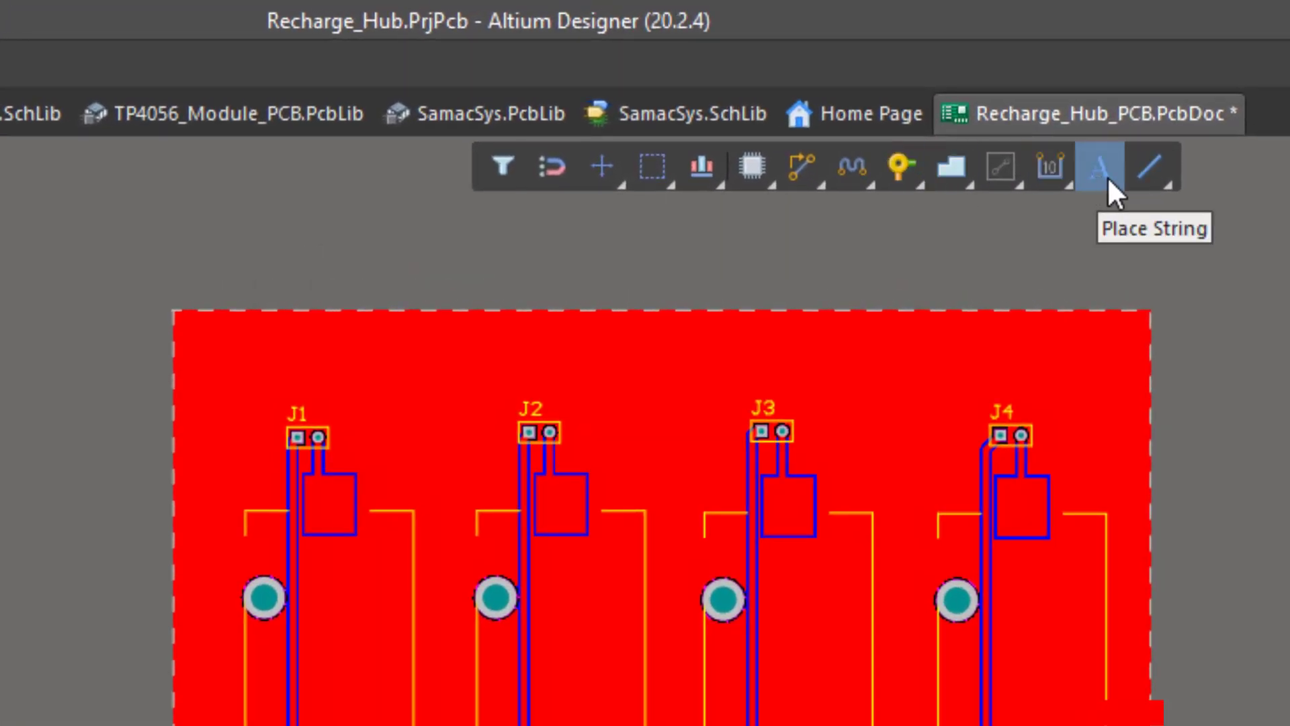
{"action": "left_click", "coordinate": [1107, 176]}
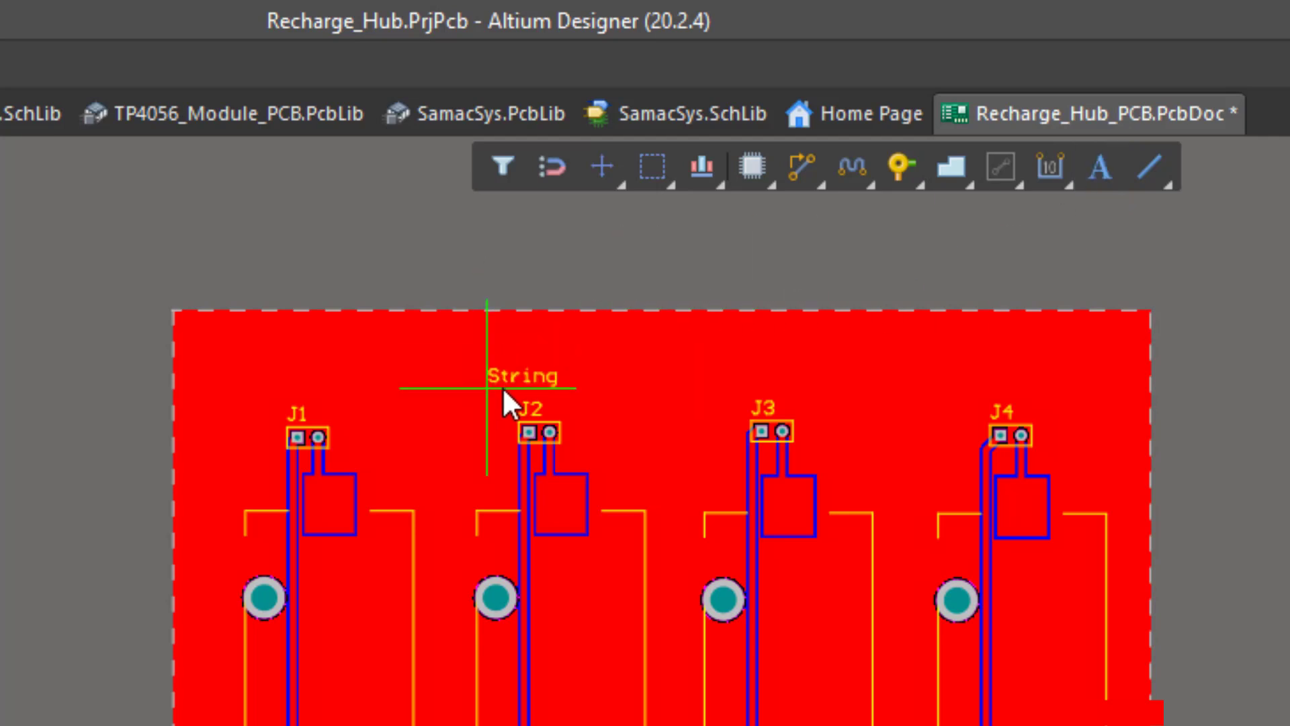
{"action": "key", "text": "Tab"}
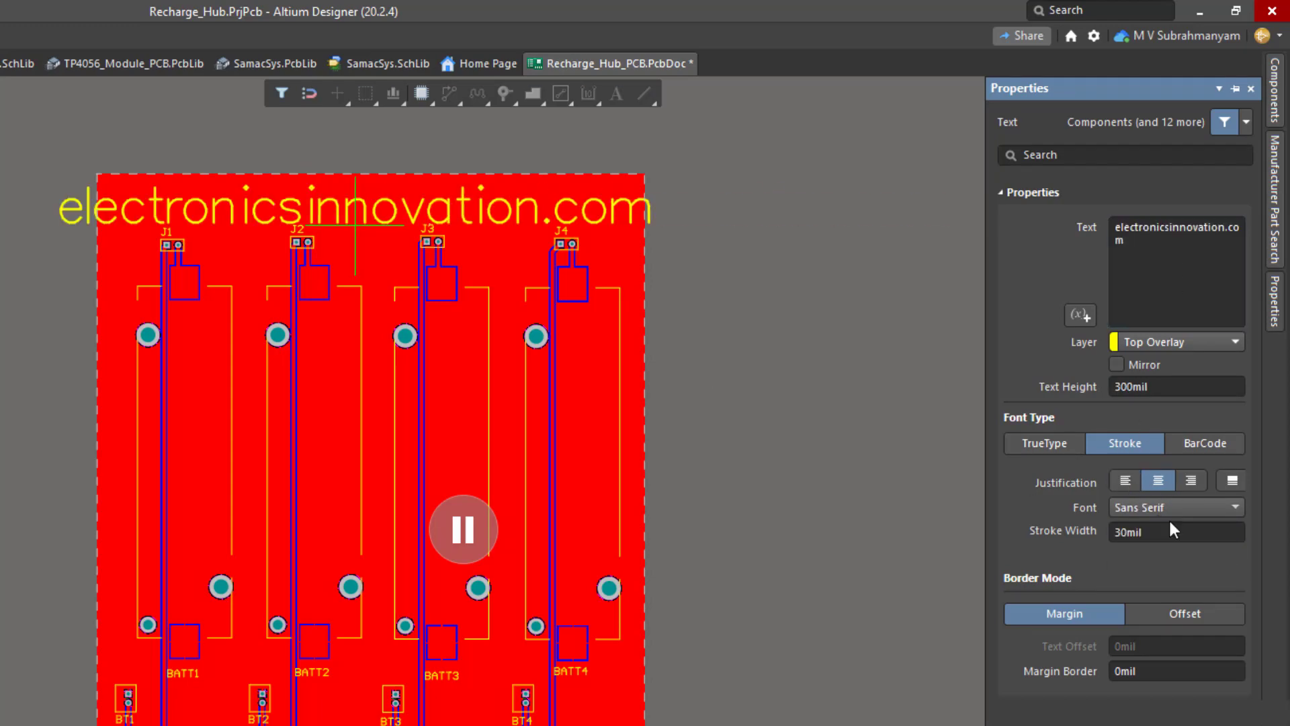
{"action": "left_click", "coordinate": [1169, 511]}
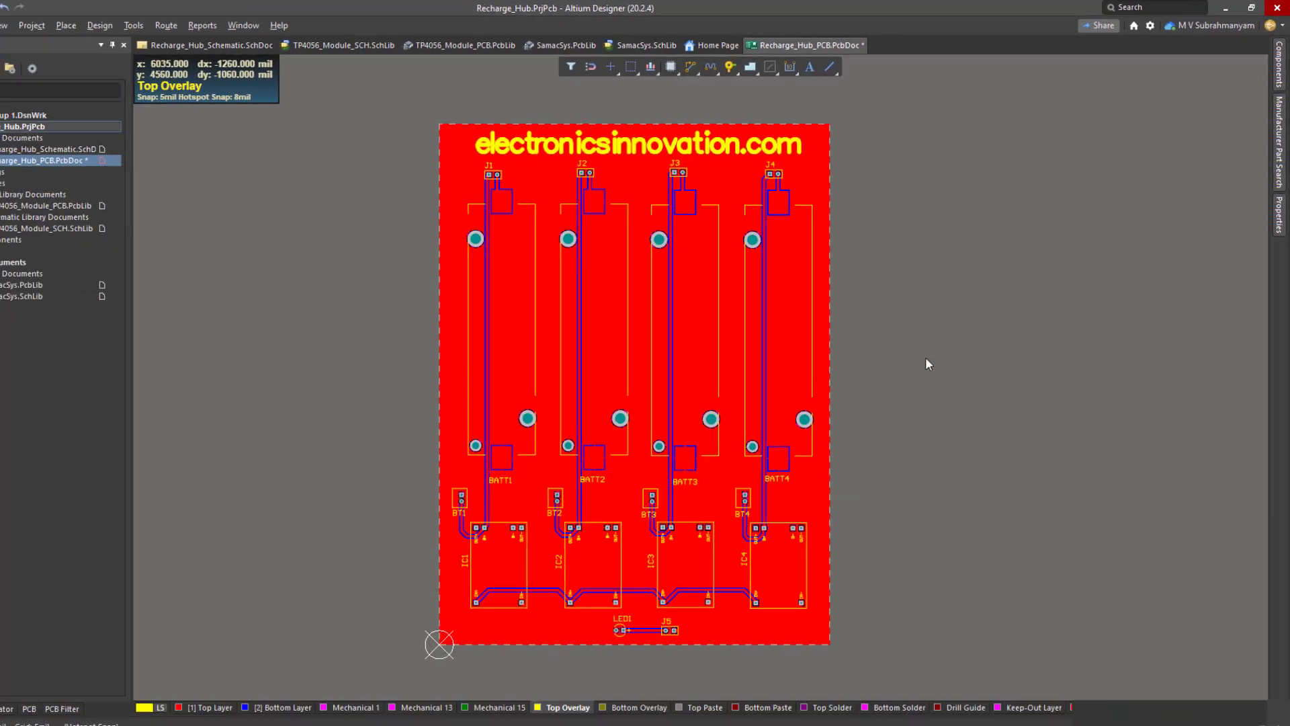
Step: Hide the Top Layer and Top Overlay to inspect the bottom side of the board, and show all layers again
{"action": "left_click", "coordinate": [285, 702]}
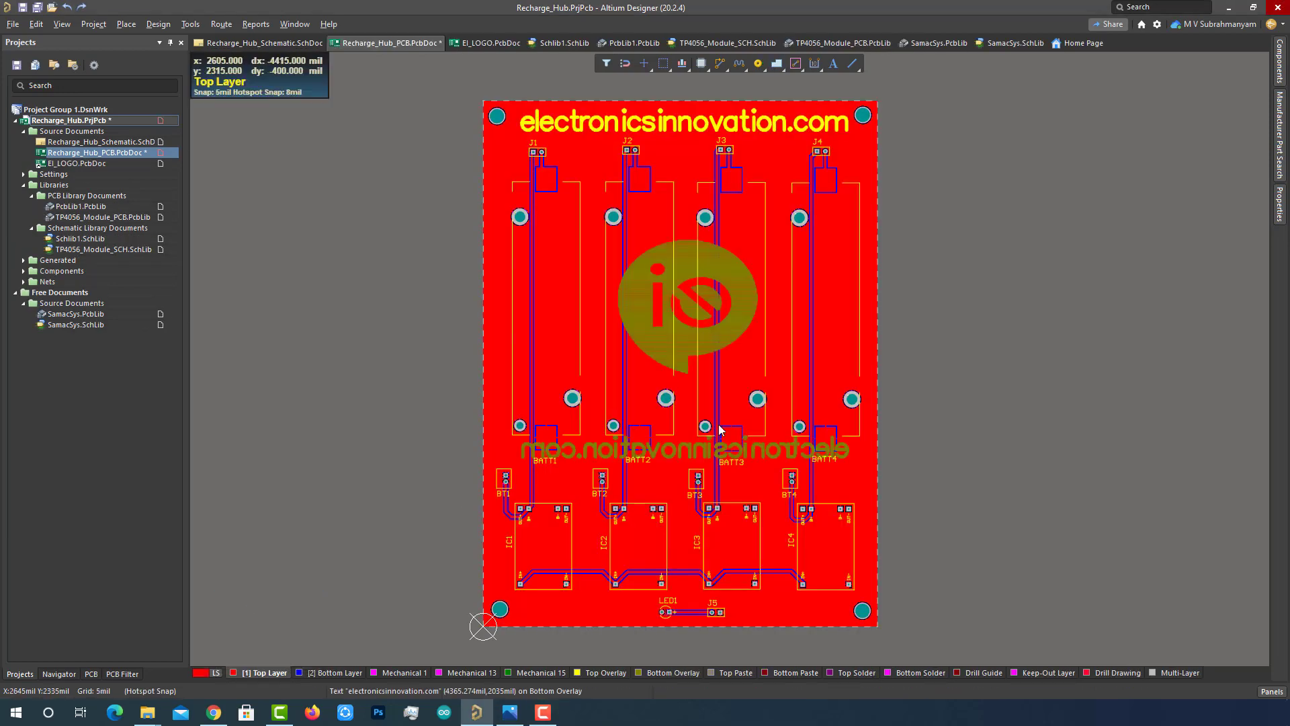
{"action": "right_click", "coordinate": [258, 672]}
{"action": "left_click", "coordinate": [268, 466]}
{"action": "right_click", "coordinate": [543, 673]}
{"action": "left_click", "coordinate": [545, 449]}
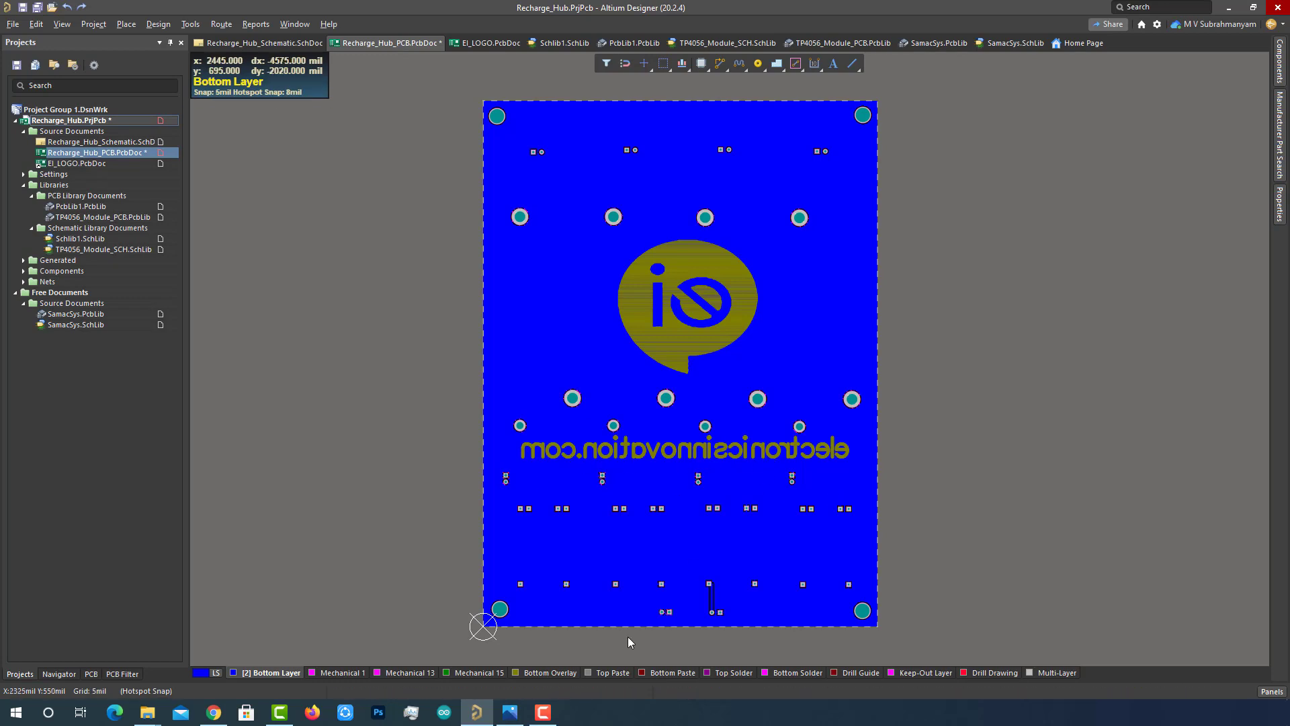
{"action": "left_click", "coordinate": [213, 673]}
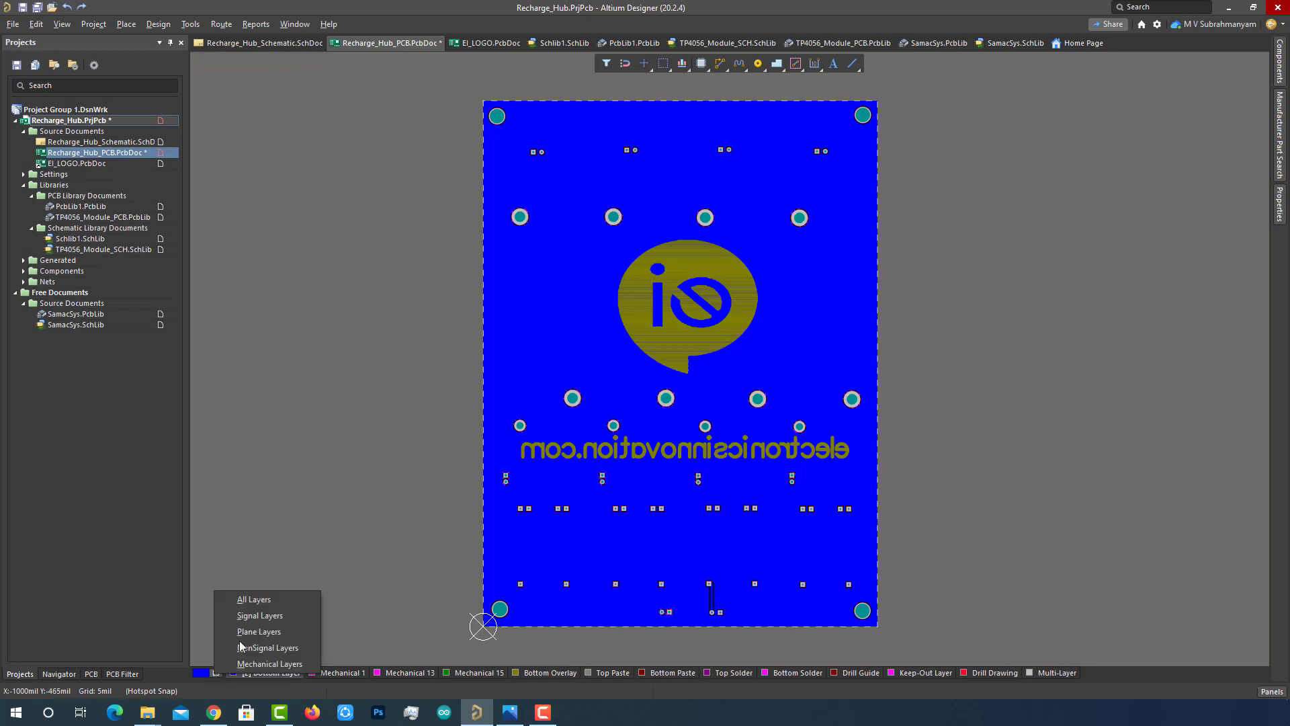
{"action": "left_click", "coordinate": [258, 598]}
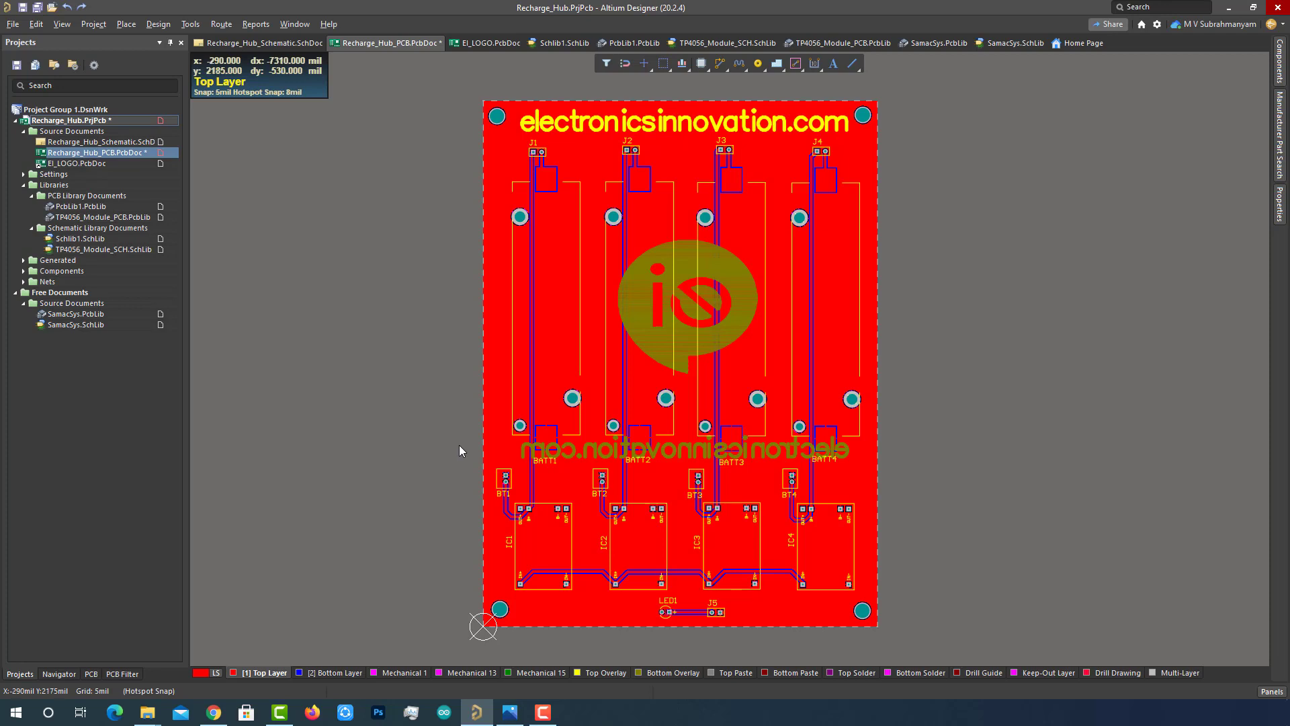
Step: Examine the board in 3D from the front, back and edge, and return to the 2D layout view
{"action": "key", "text": "3"}
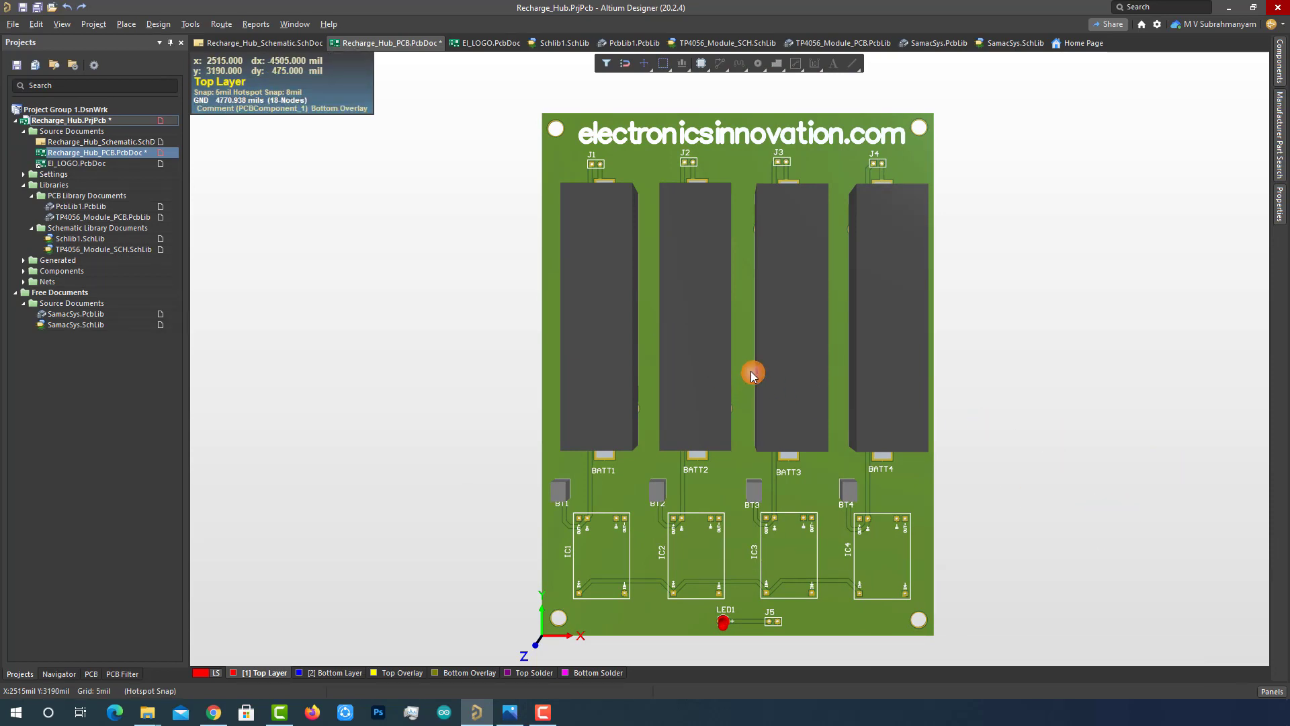
{"action": "key", "text": "shift"}
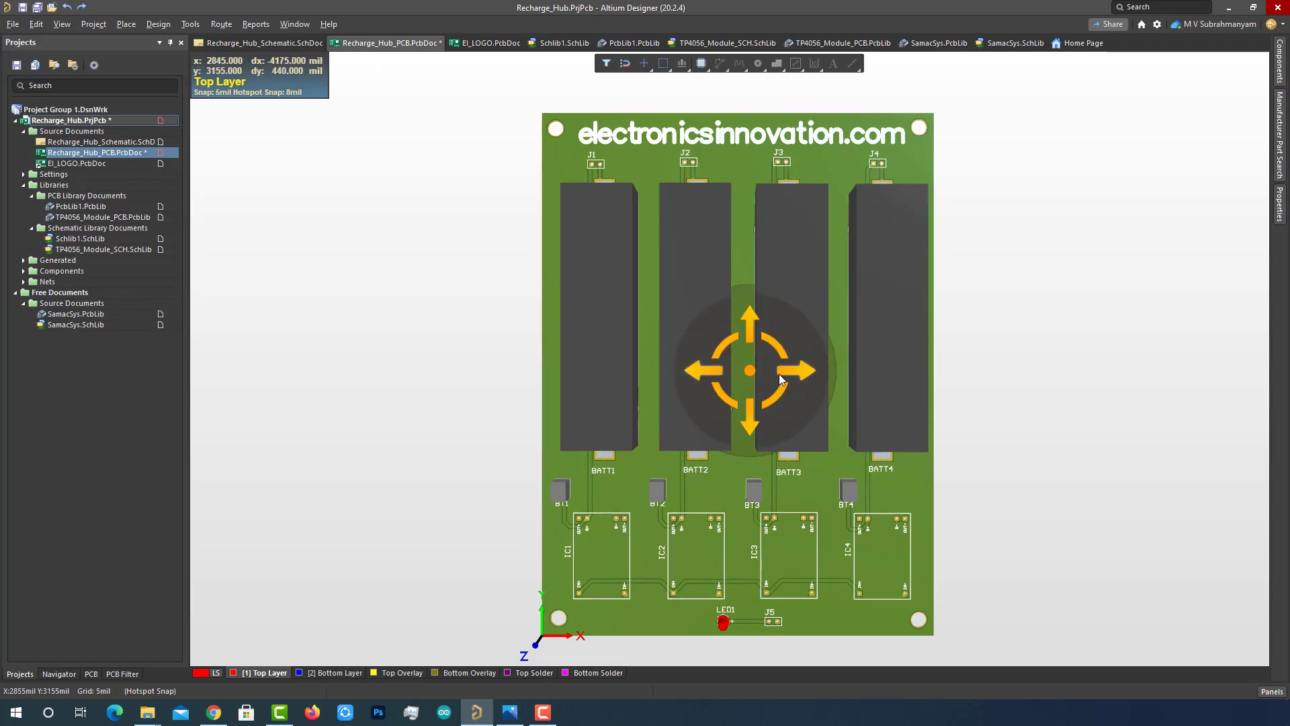
{"action": "right_click_drag", "start_coordinate": [775, 374], "coordinate": [2, 369], "text": "shift"}
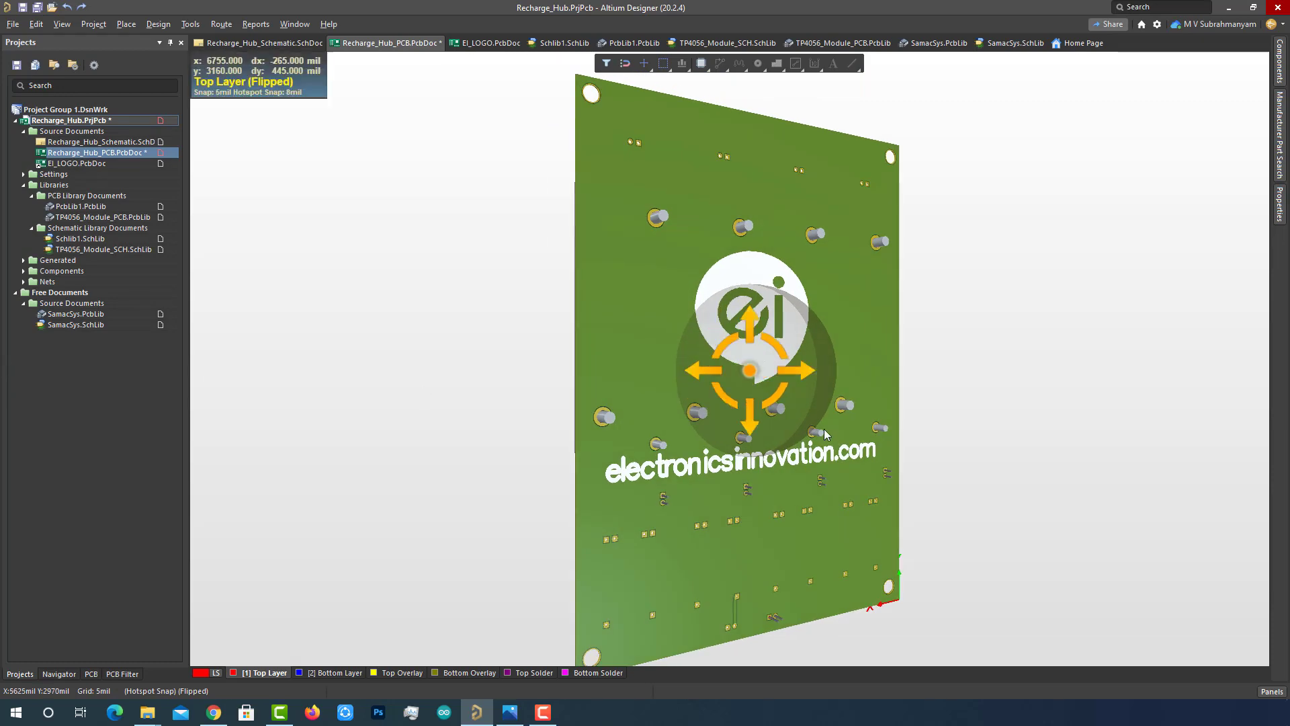
{"action": "right_click_drag", "start_coordinate": [1119, 394], "coordinate": [72, 438], "text": "shift"}
{"action": "right_click_drag", "start_coordinate": [978, 404], "coordinate": [946, 433], "text": "shift"}
{"action": "right_click_drag", "start_coordinate": [946, 433], "coordinate": [935, 435], "text": "shift"}
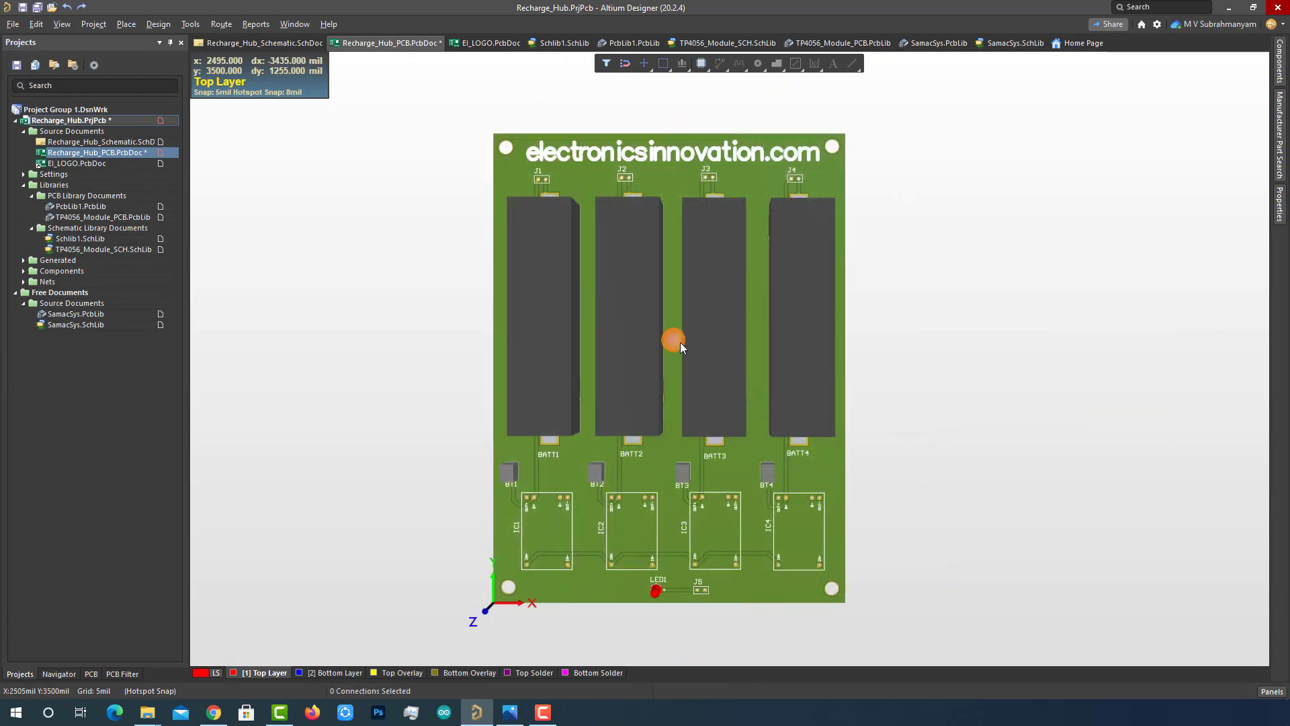
{"action": "right_click_drag", "start_coordinate": [671, 344], "coordinate": [230, 344], "text": "shift"}
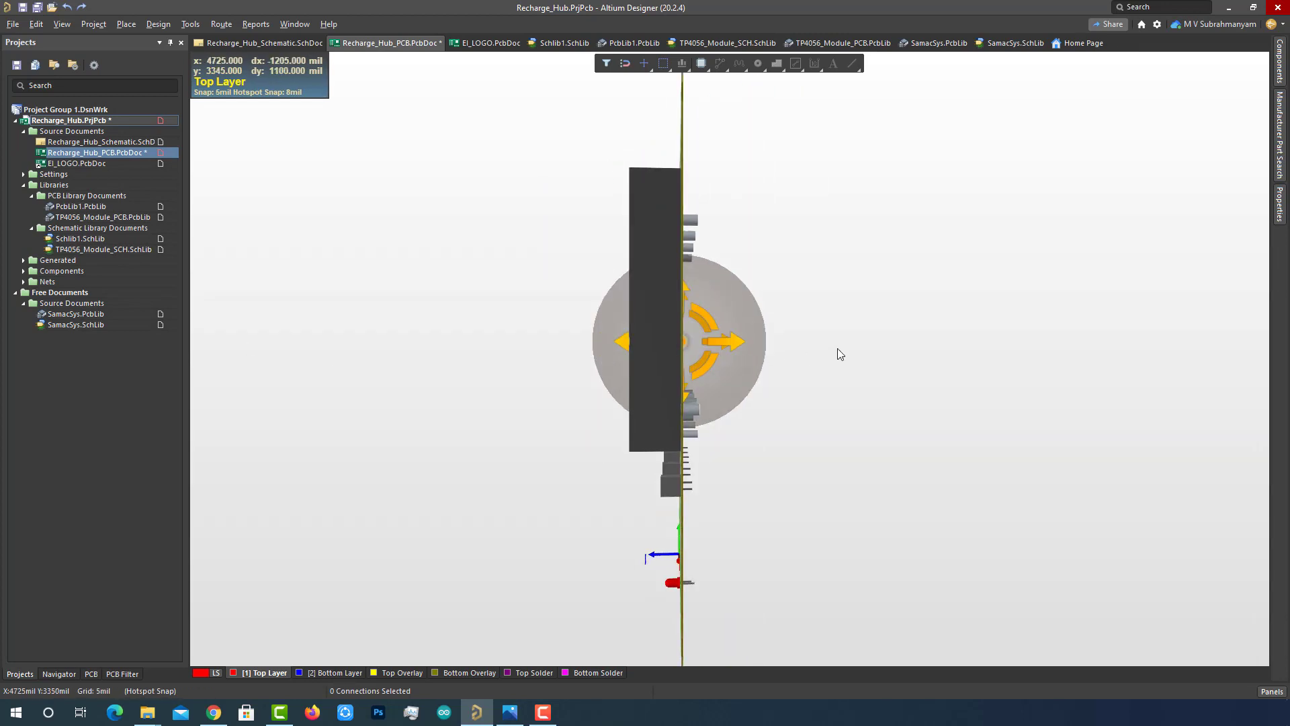
{"action": "right_click_drag", "start_coordinate": [852, 354], "coordinate": [403, 357], "text": "shift"}
{"action": "right_click_drag", "start_coordinate": [1051, 364], "coordinate": [561, 366], "text": "shift"}
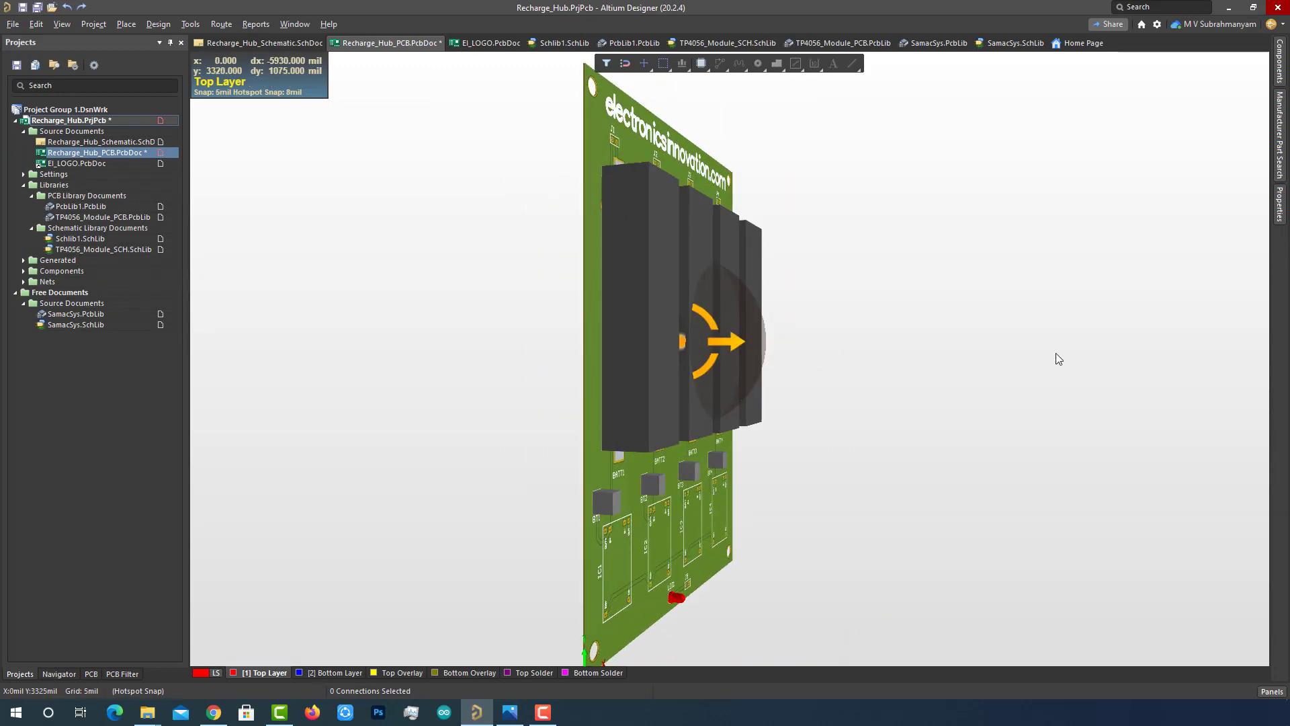
{"action": "right_click_drag", "start_coordinate": [1054, 360], "coordinate": [714, 351], "text": "shift"}
{"action": "key", "text": "2"}
{"action": "left_click", "coordinate": [944, 340]}
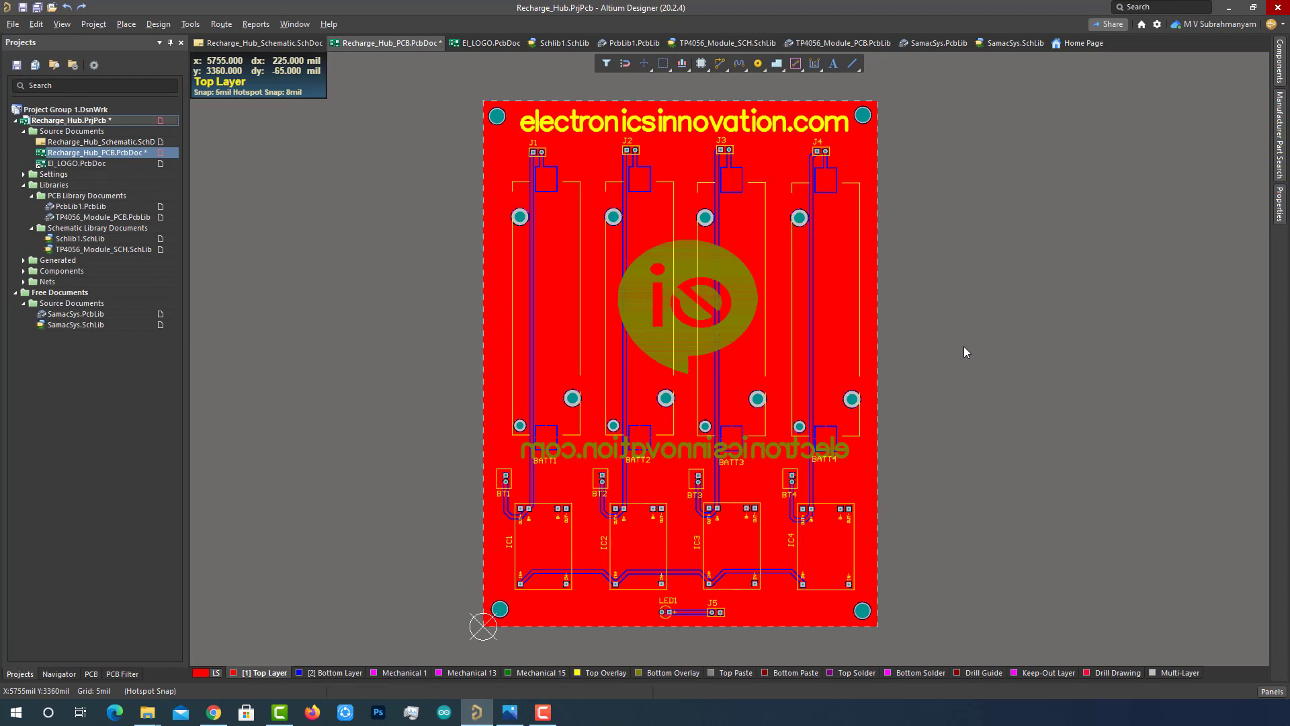
Step: Save the Recharge_Hub.PrjPcb project
{"action": "right_click", "coordinate": [137, 127]}
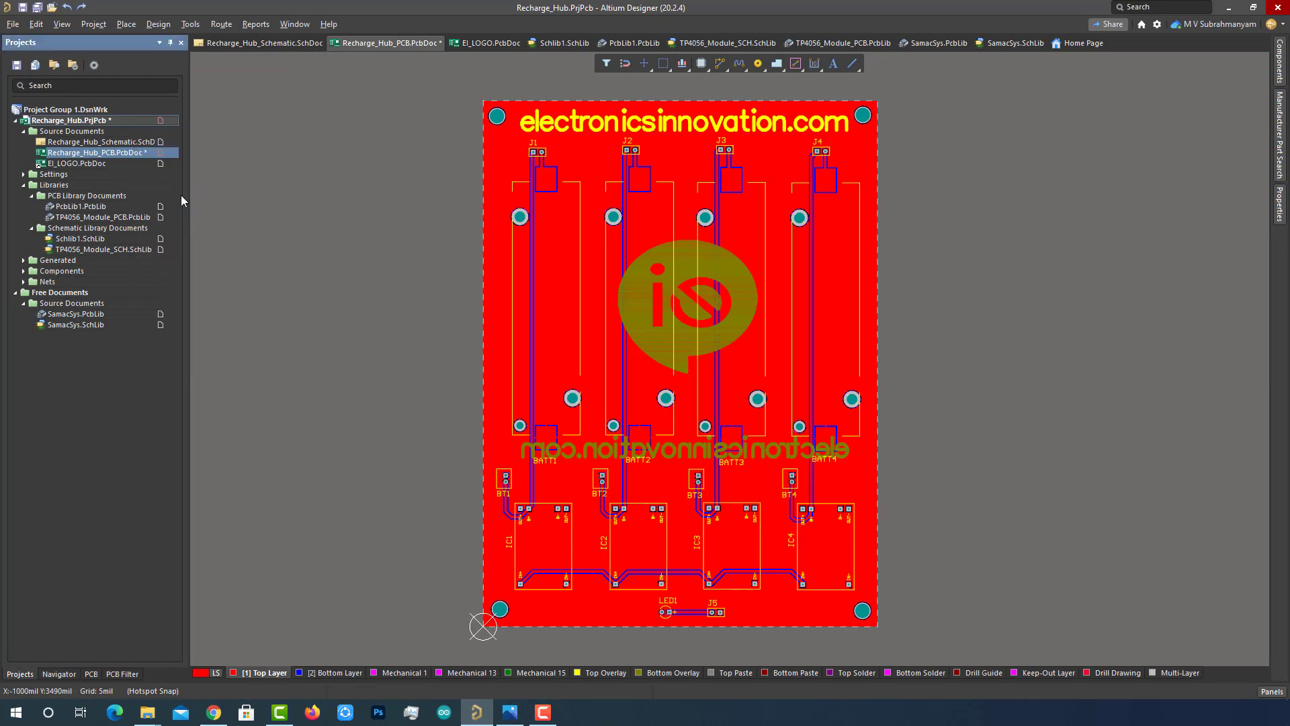
{"action": "left_click", "coordinate": [324, 243]}
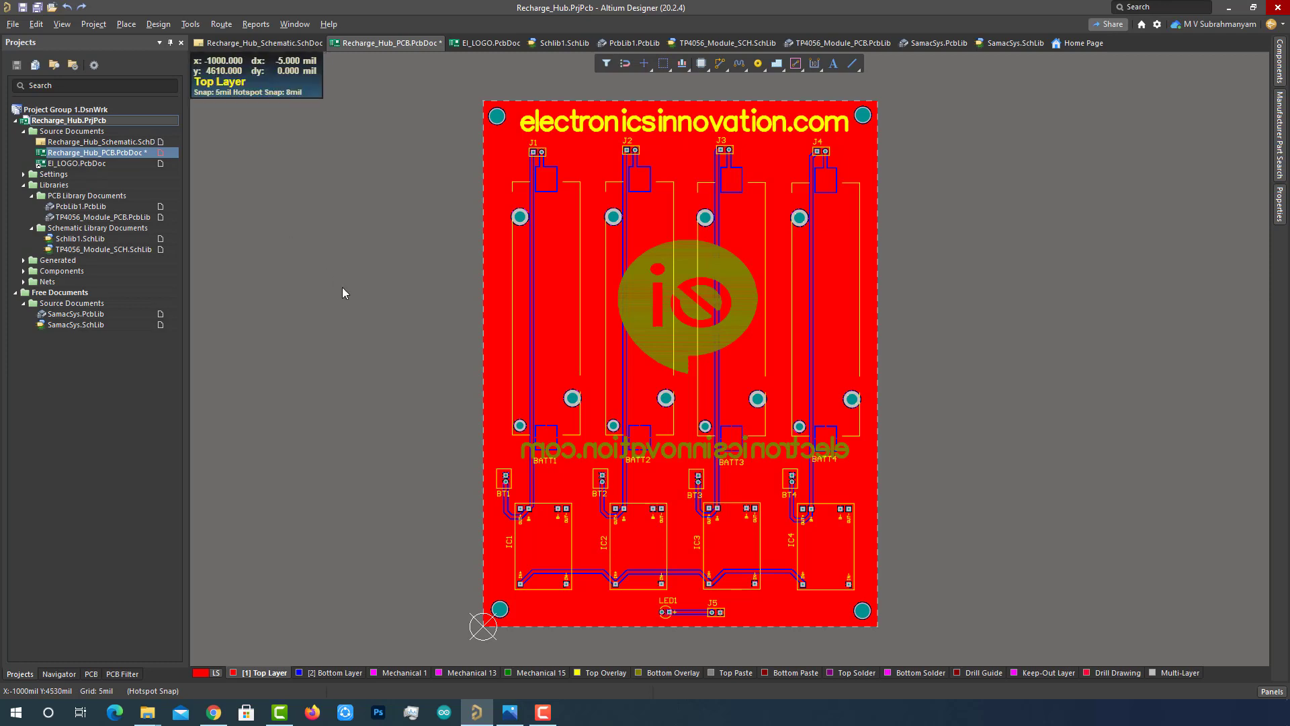
{"action": "left_click", "coordinate": [332, 270]}
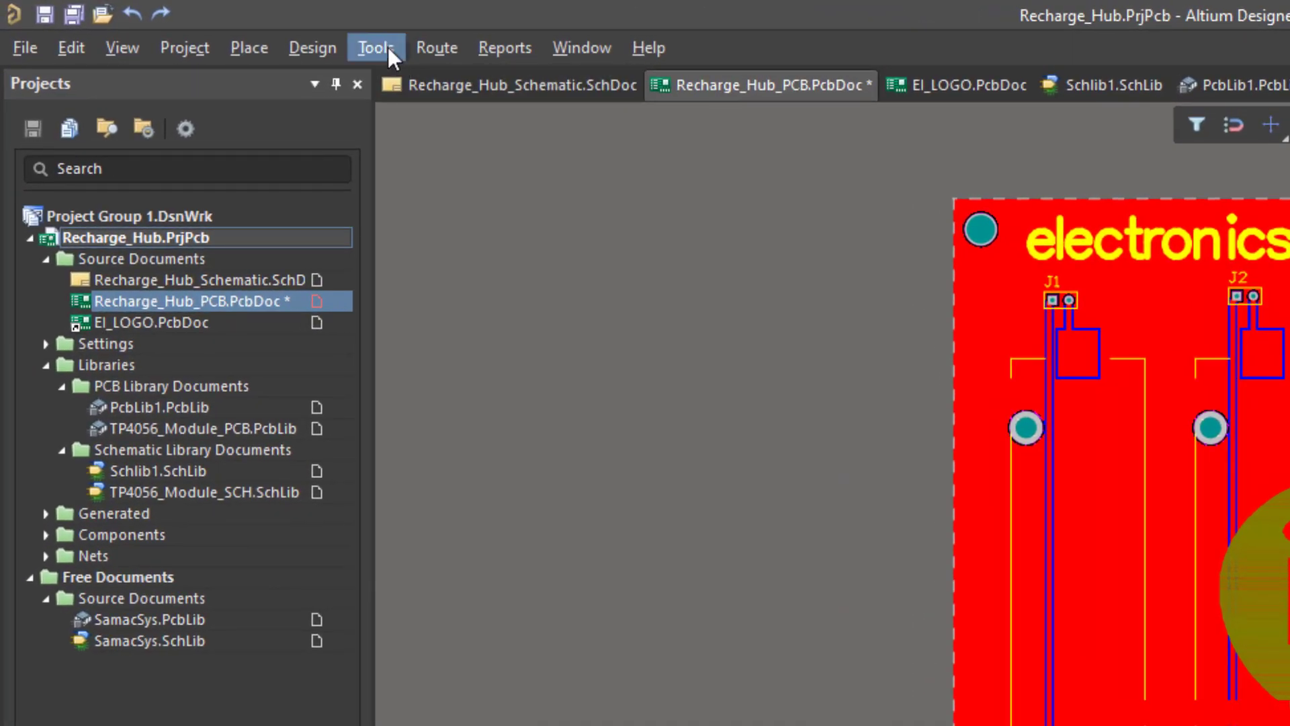
Step: Run a Design Rule Check on the PCB with the existing report options and dismiss the messages list
{"action": "left_click", "coordinate": [195, 24]}
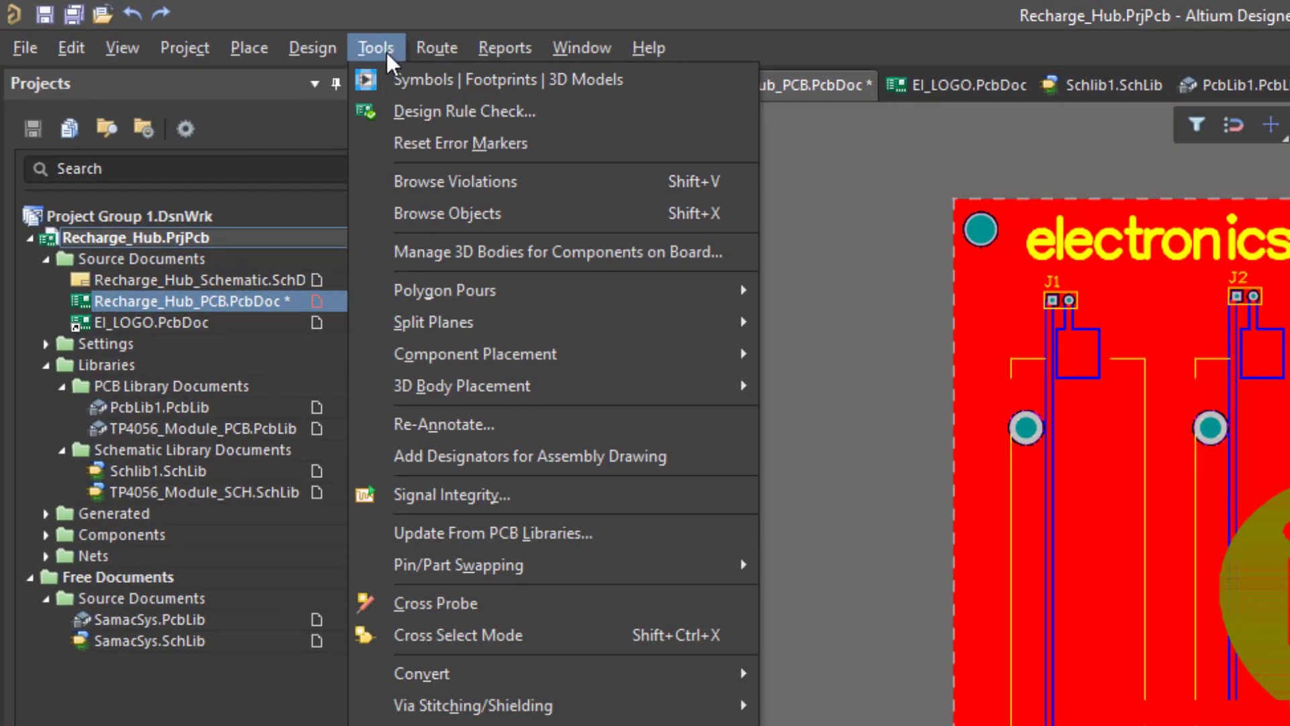
{"action": "left_click", "coordinate": [437, 109]}
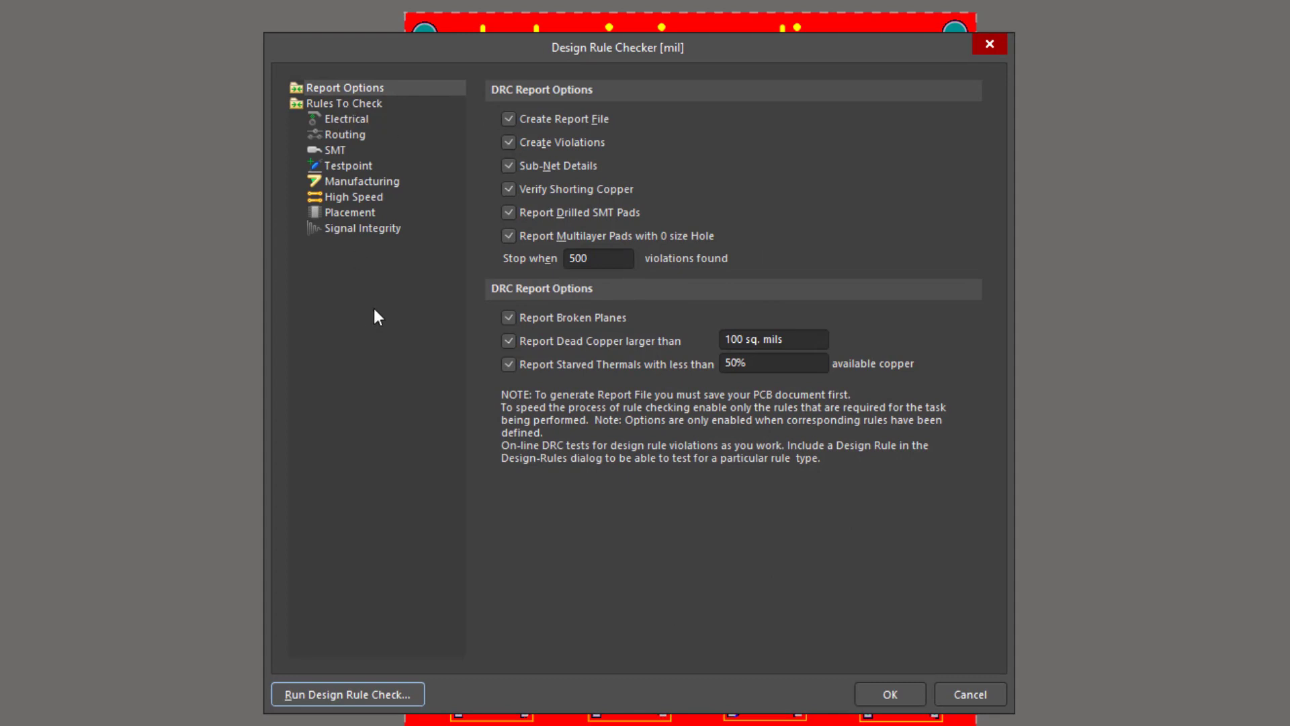
{"action": "left_click", "coordinate": [335, 688]}
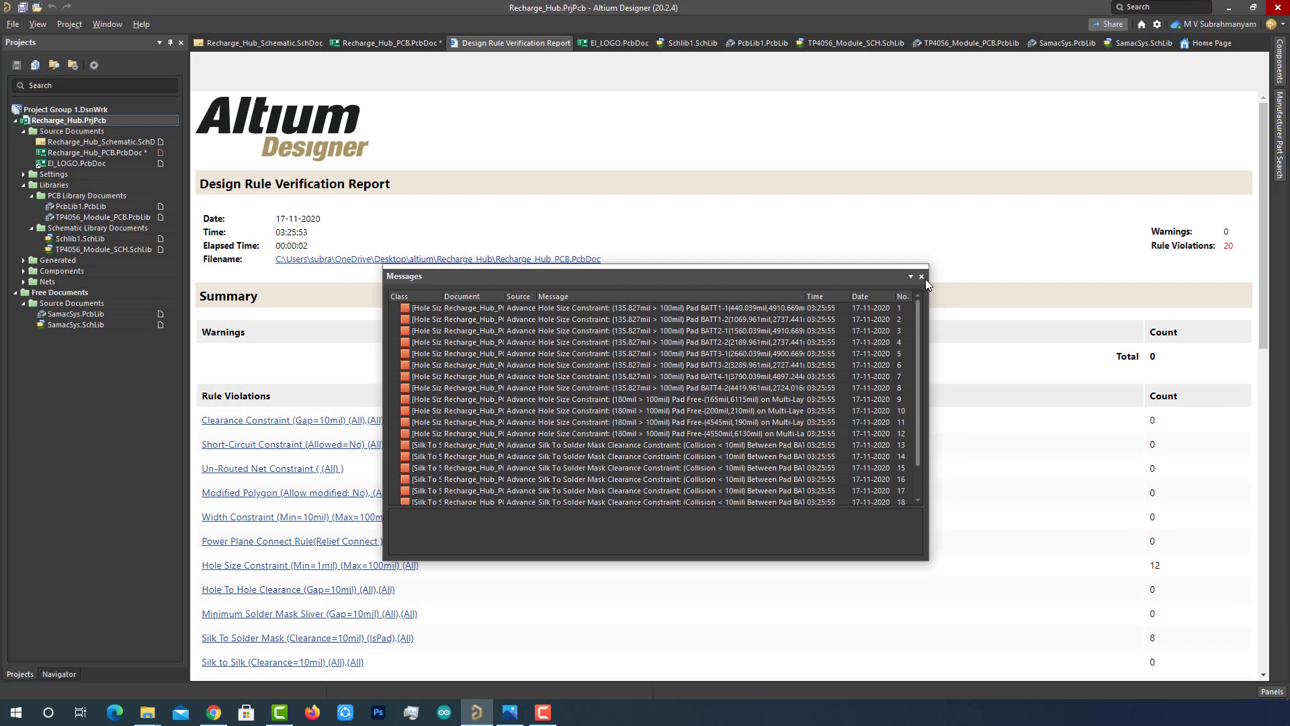
{"action": "left_click", "coordinate": [921, 277]}
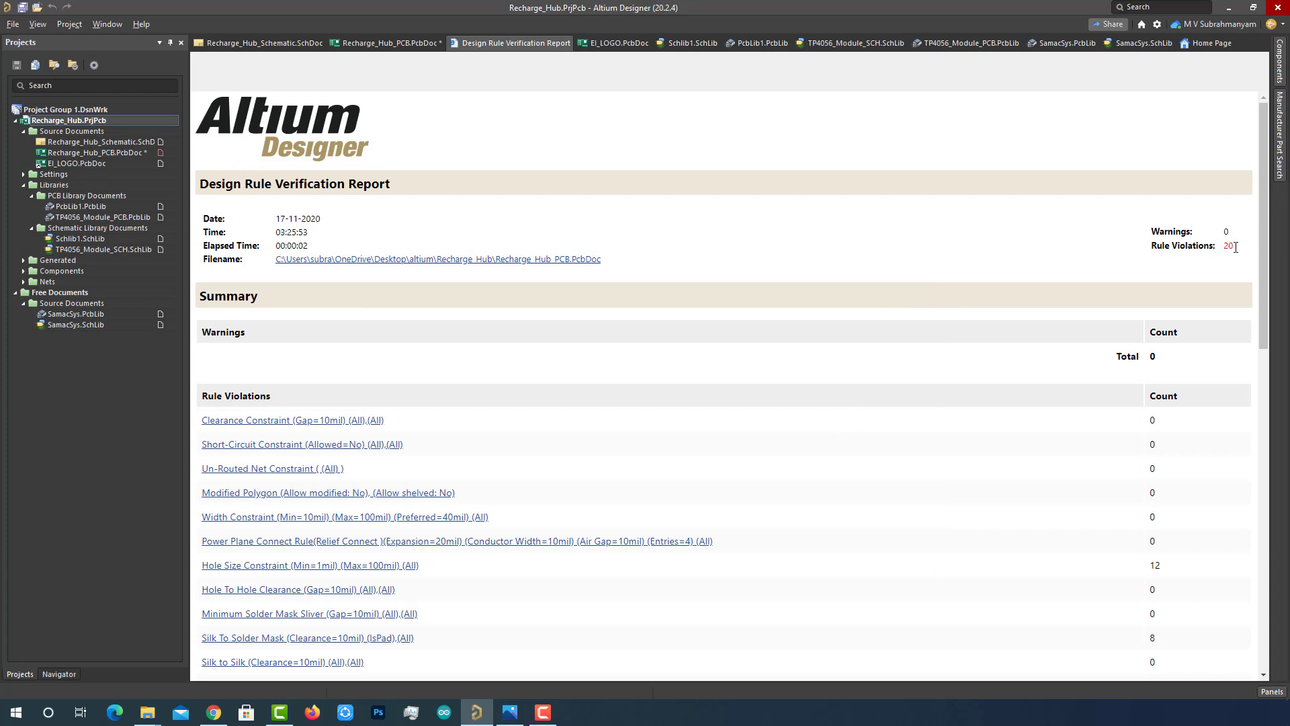
Step: Review the rule violations in the report and locate the hole size violation of pad BATT1-1 on the board
{"action": "scroll", "coordinate": [765, 286], "scroll_direction": "down", "scroll_amount": 3}
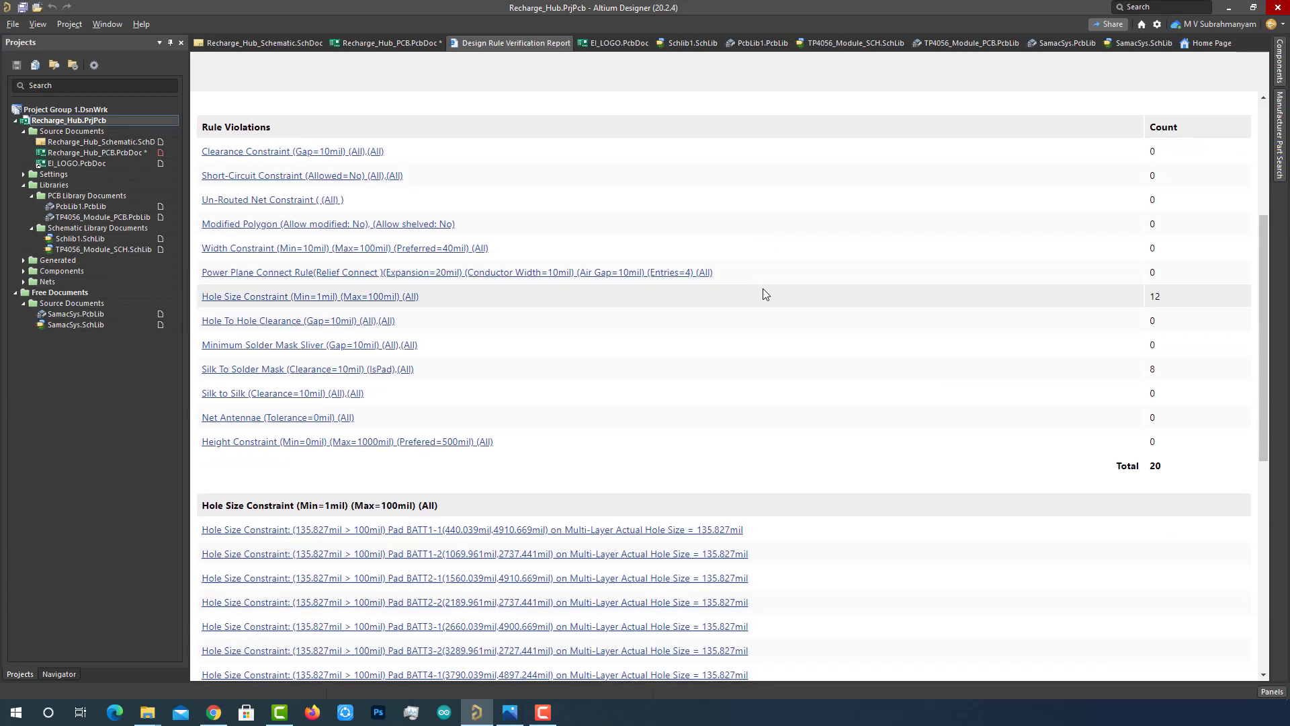
{"action": "left_click", "coordinate": [764, 294]}
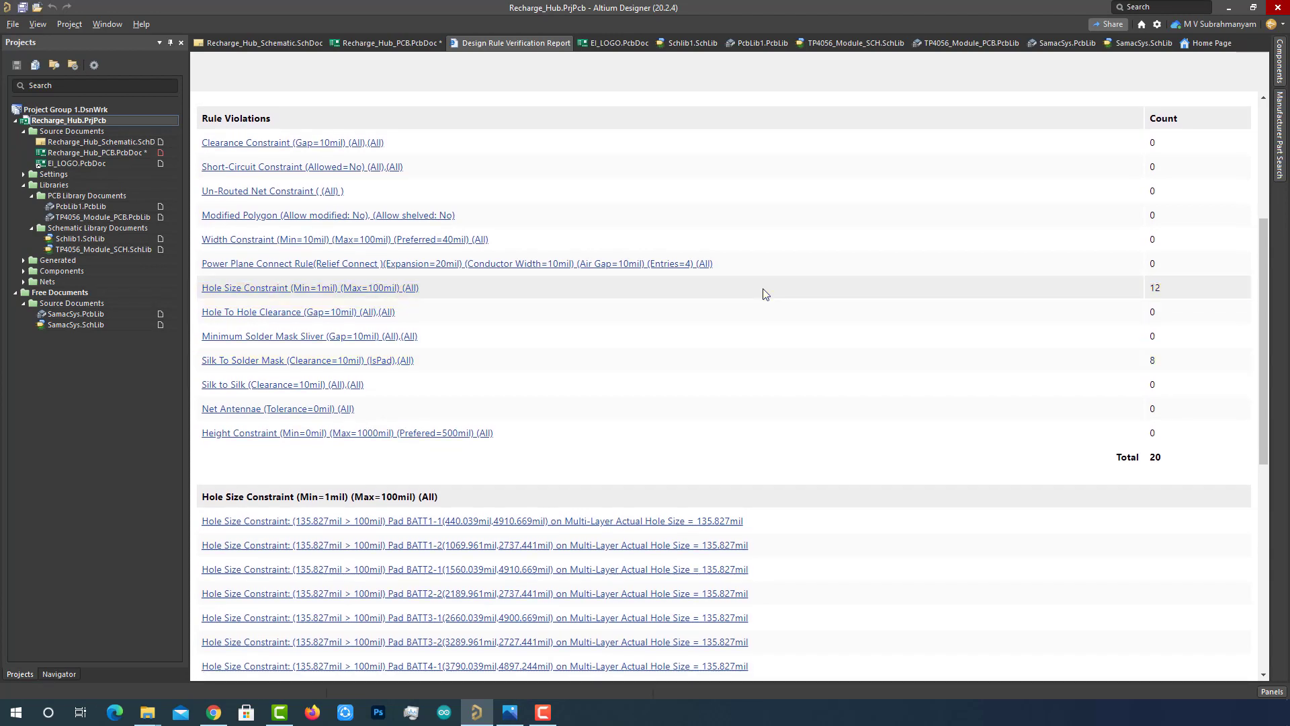
{"action": "scroll", "coordinate": [765, 294], "scroll_direction": "up", "scroll_amount": 1}
{"action": "scroll", "coordinate": [764, 294], "scroll_direction": "down", "scroll_amount": 3}
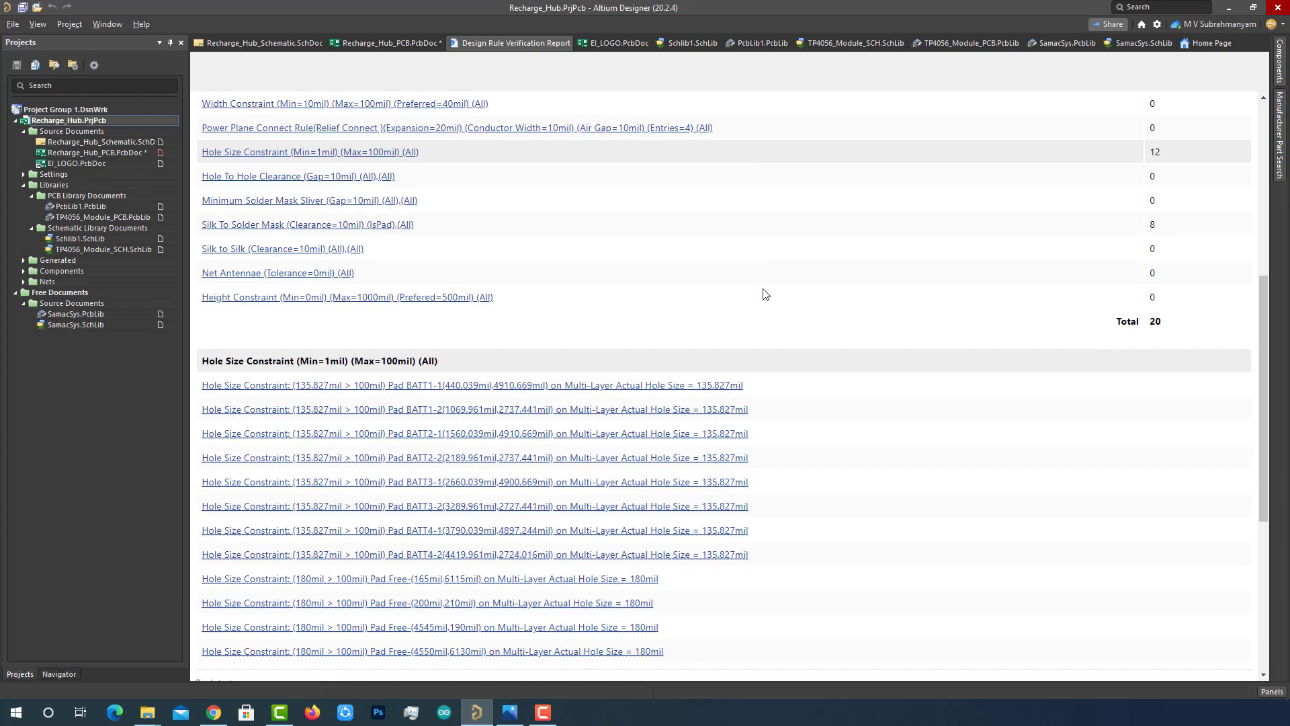
{"action": "scroll", "coordinate": [764, 294], "scroll_direction": "down", "scroll_amount": 2}
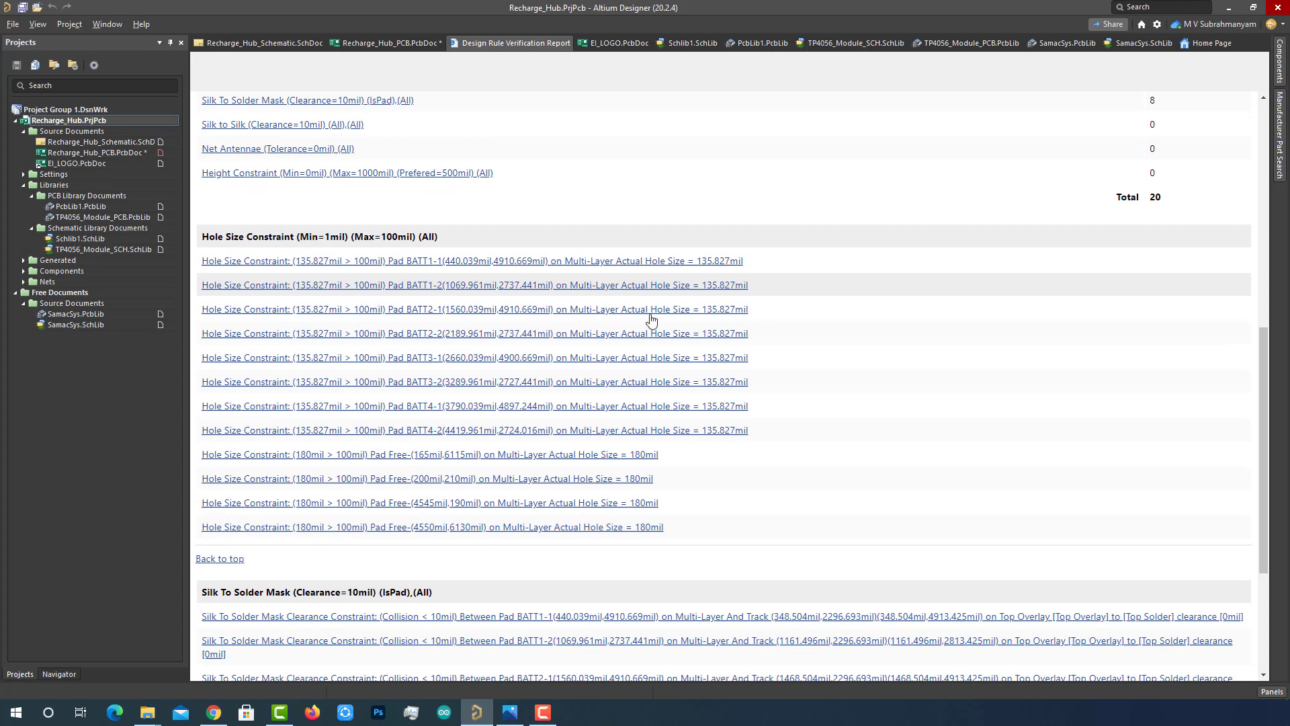
{"action": "left_click", "coordinate": [271, 263]}
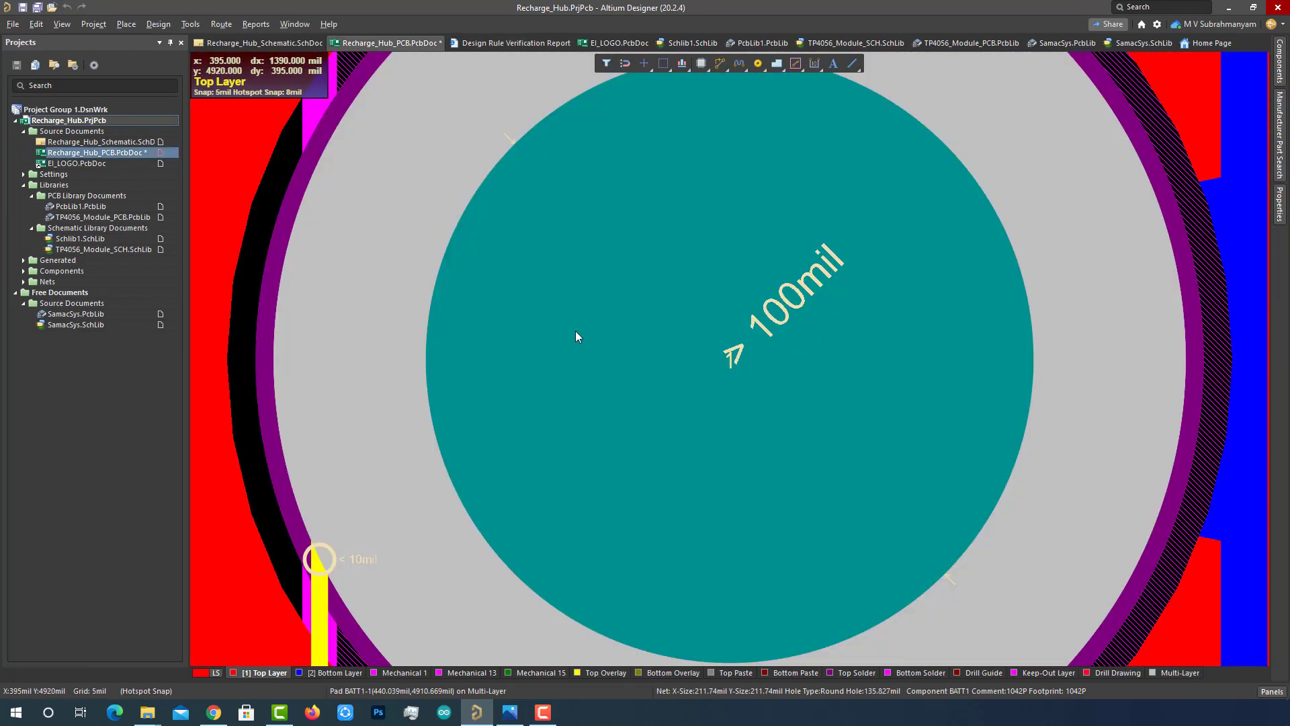
{"action": "scroll", "coordinate": [843, 344], "scroll_direction": "down", "scroll_amount": 5, "text": "ctrl"}
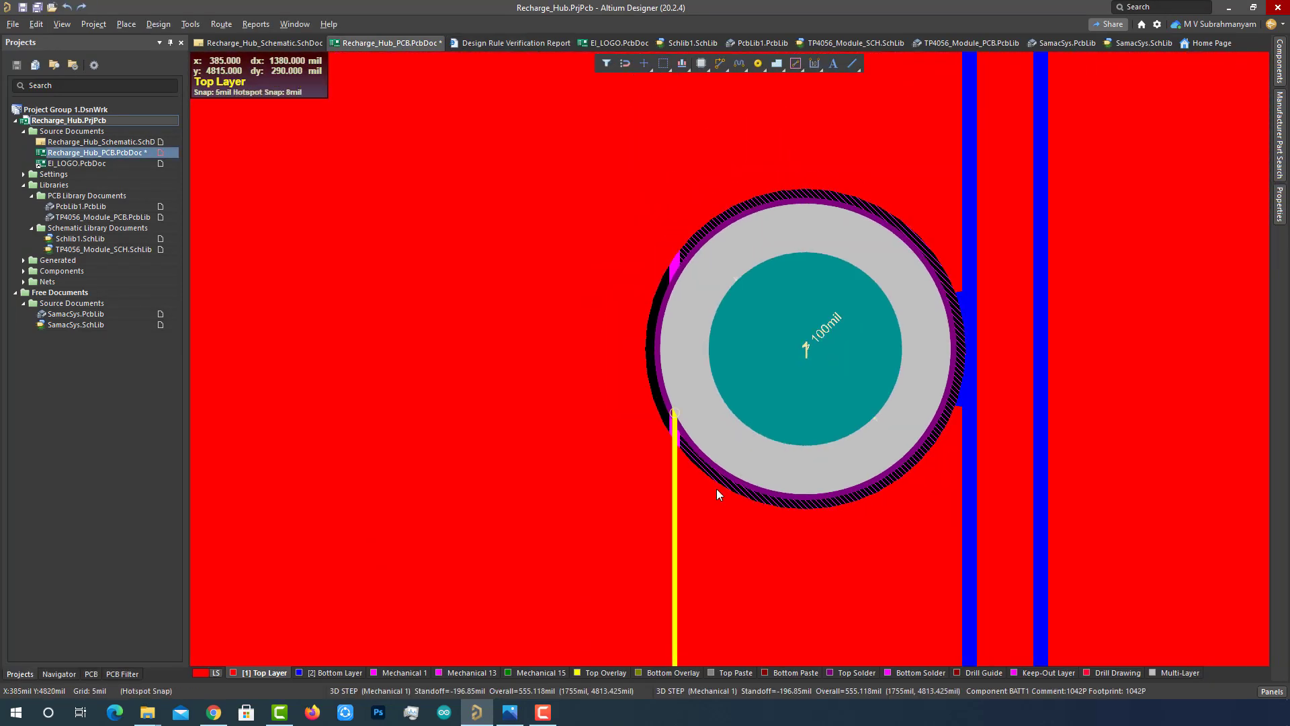
{"action": "scroll", "coordinate": [676, 333], "scroll_direction": "down", "scroll_amount": 8, "text": "ctrl"}
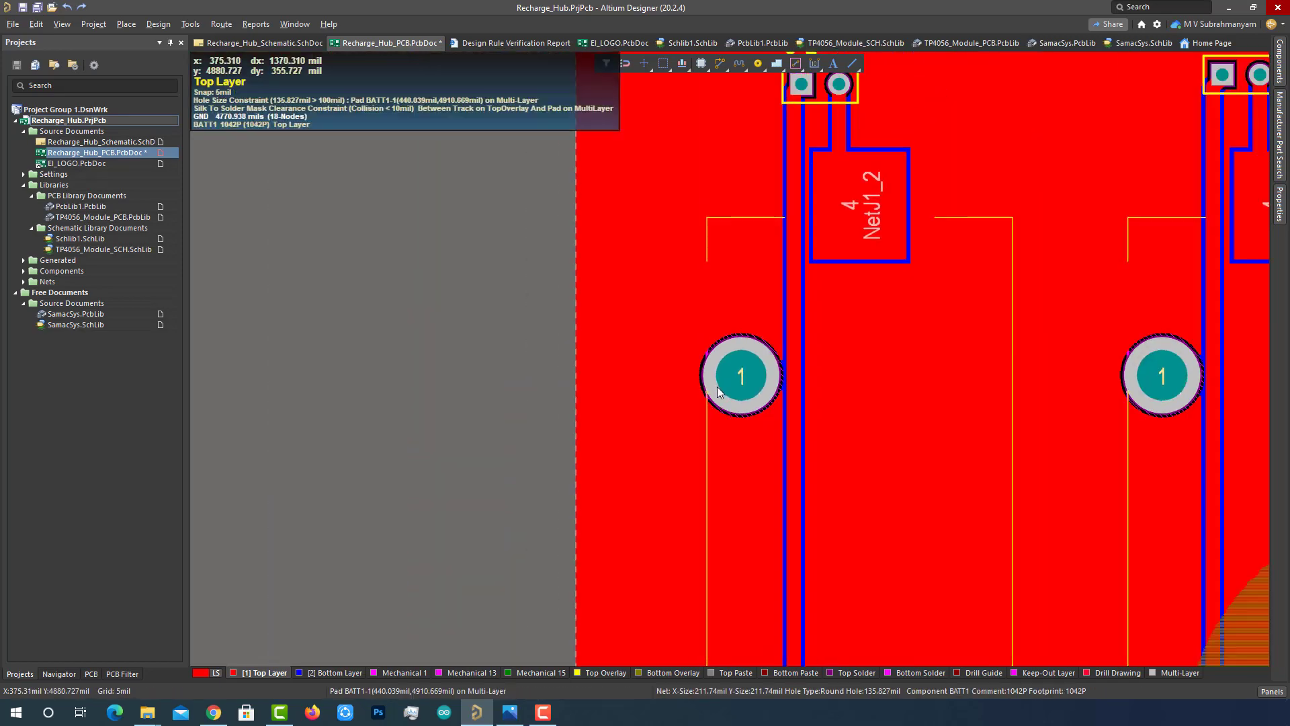
{"action": "scroll", "coordinate": [717, 387], "scroll_direction": "down", "scroll_amount": 5, "text": "ctrl"}
{"action": "right_click_drag", "start_coordinate": [1095, 460], "coordinate": [908, 312]}
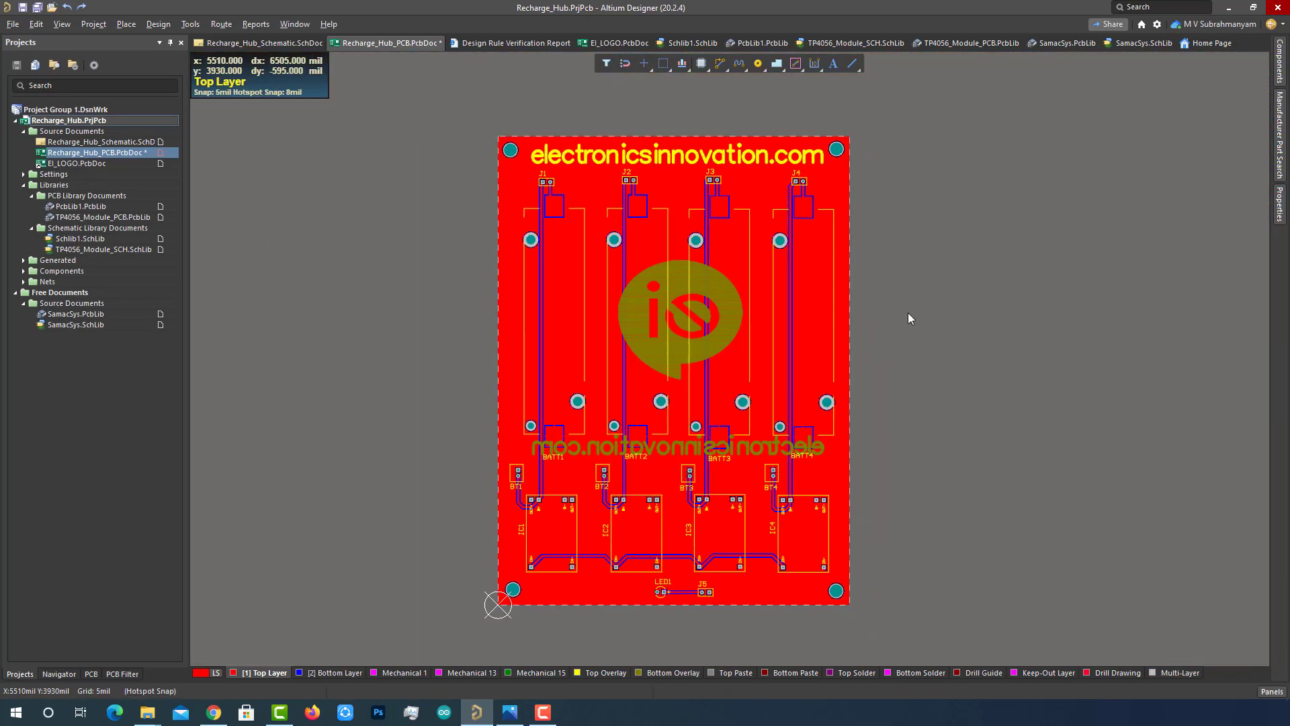
Step: Locate the report's Silk To Solder Mask violation at pad BATT1-1 on the board, and close the verification report
{"action": "left_click", "coordinate": [487, 42]}
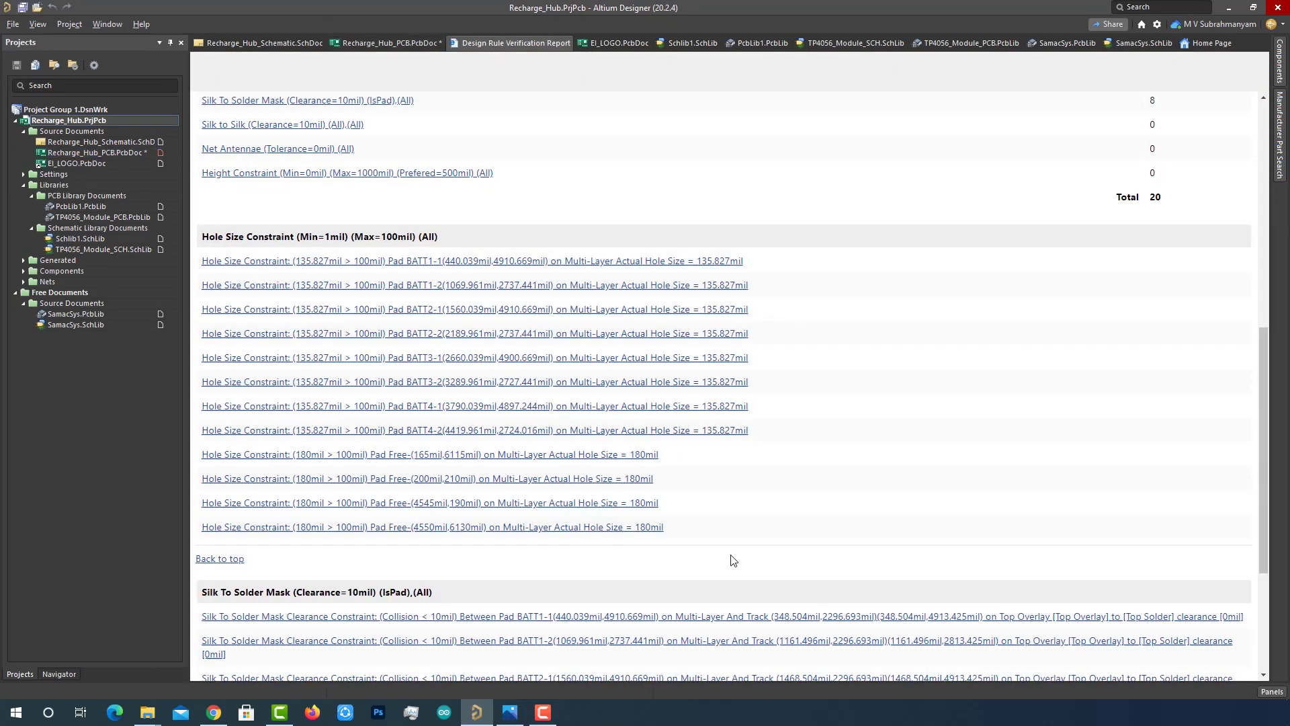
{"action": "scroll", "coordinate": [293, 457], "scroll_direction": "down", "scroll_amount": 3}
{"action": "left_click", "coordinate": [302, 415]}
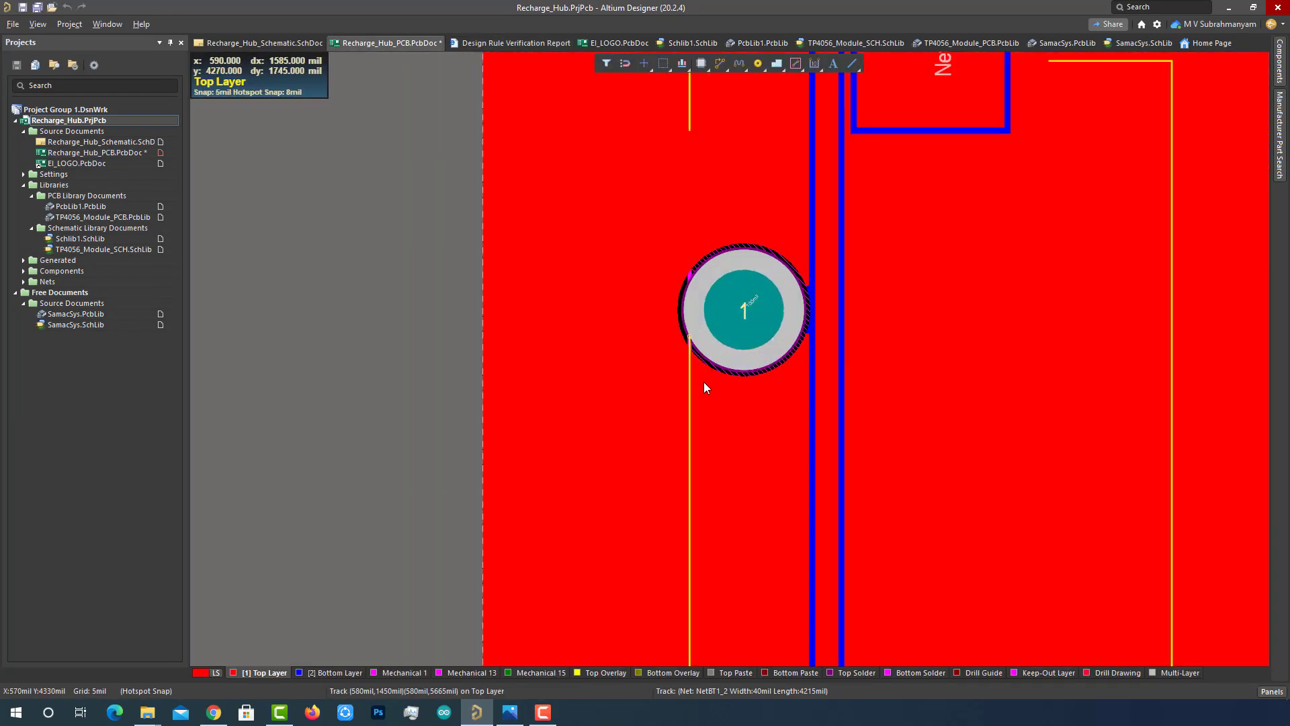
{"action": "scroll", "coordinate": [755, 381], "scroll_direction": "down", "scroll_amount": 8, "text": "ctrl"}
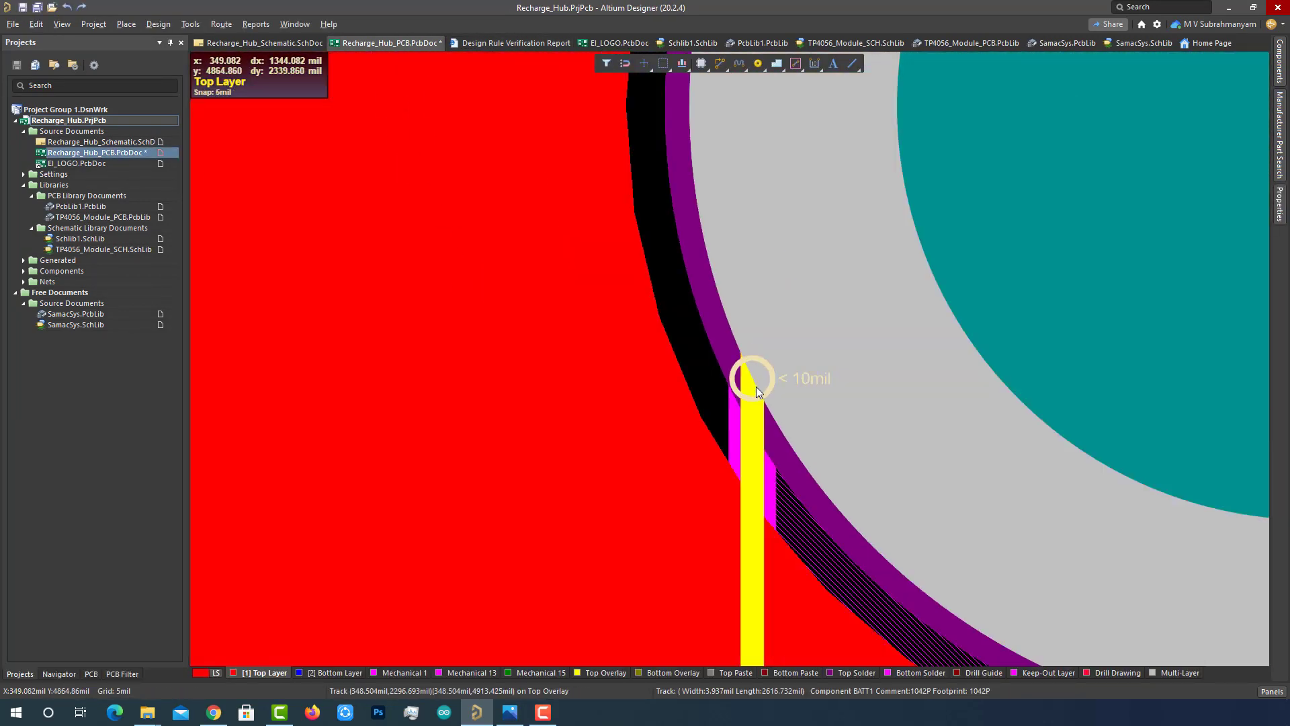
{"action": "scroll", "coordinate": [753, 398], "scroll_direction": "down", "scroll_amount": 10, "text": "ctrl"}
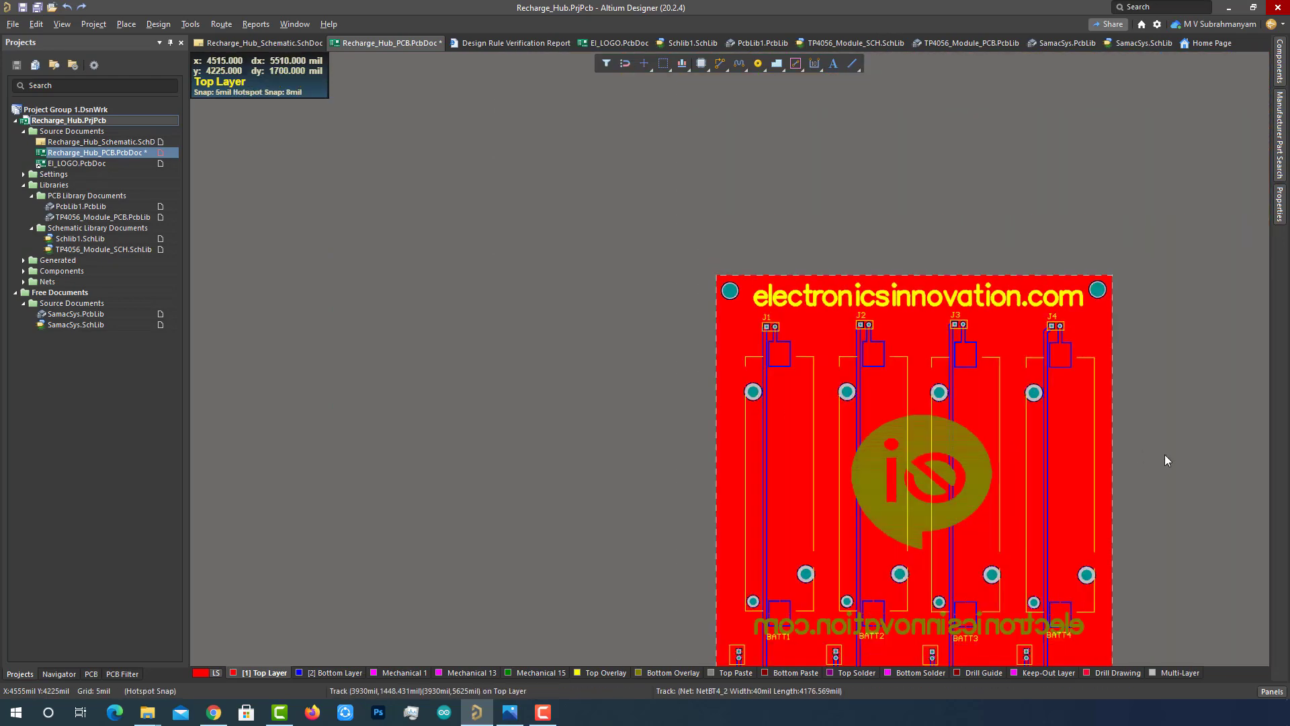
{"action": "right_click_drag", "start_coordinate": [1166, 461], "coordinate": [964, 288]}
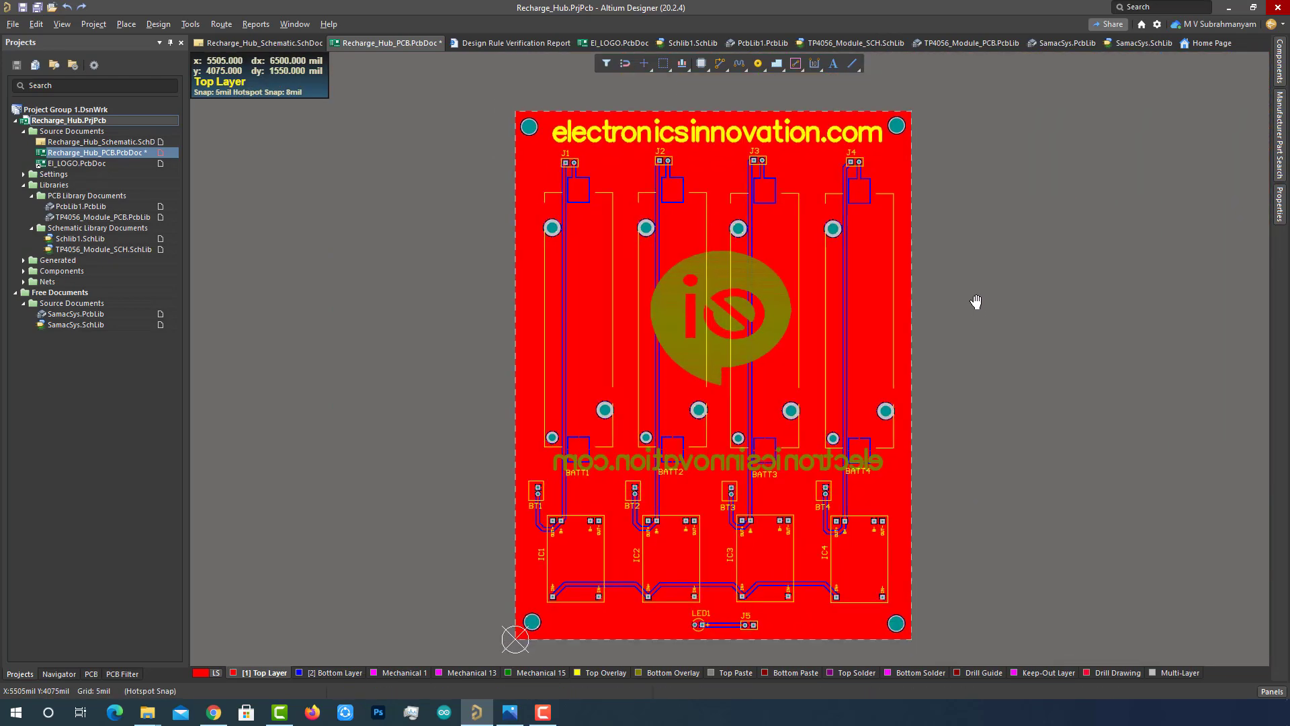
{"action": "right_click", "coordinate": [510, 42]}
{"action": "left_click", "coordinate": [551, 55]}
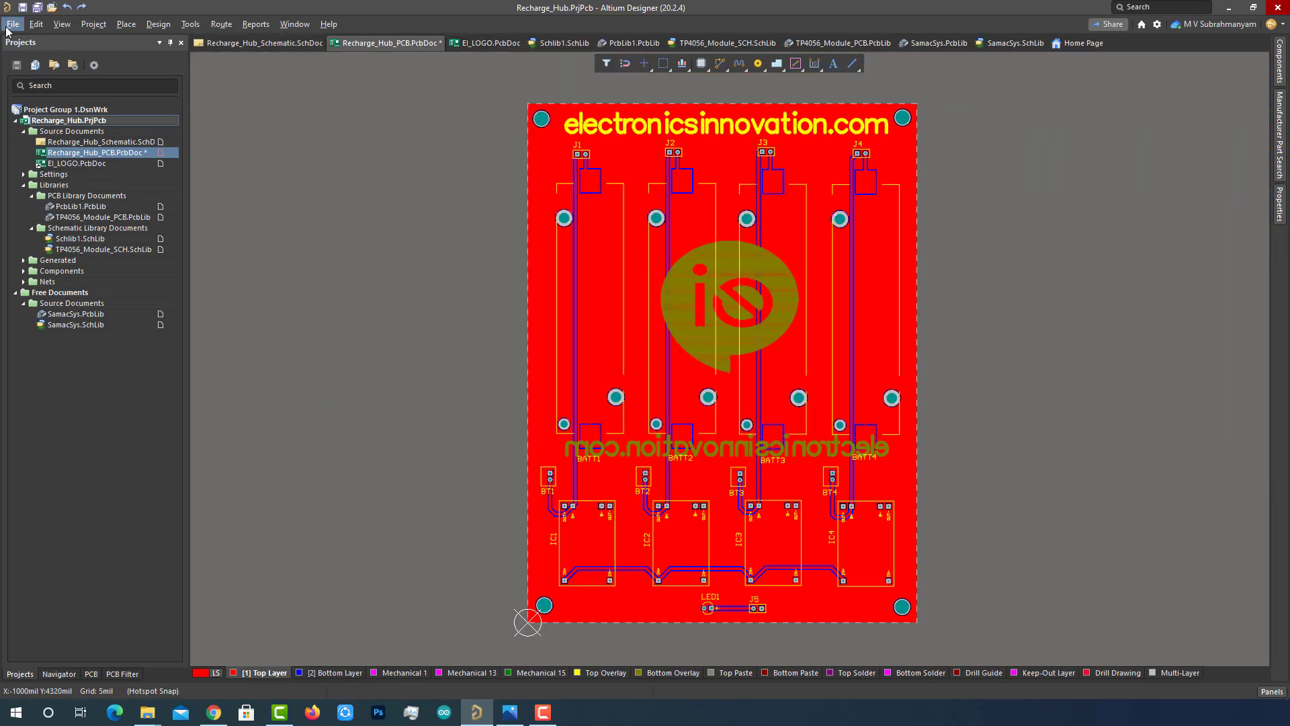
Step: Save the Recharge_Hub PCB document, the project and the schematic, and reselect the PCB document
{"action": "right_click", "coordinate": [139, 153]}
{"action": "left_click", "coordinate": [188, 215]}
{"action": "right_click", "coordinate": [109, 120]}
{"action": "left_click", "coordinate": [151, 199]}
{"action": "left_click", "coordinate": [117, 142]}
{"action": "right_click", "coordinate": [117, 142]}
{"action": "left_click", "coordinate": [159, 201]}
{"action": "left_click", "coordinate": [90, 153]}
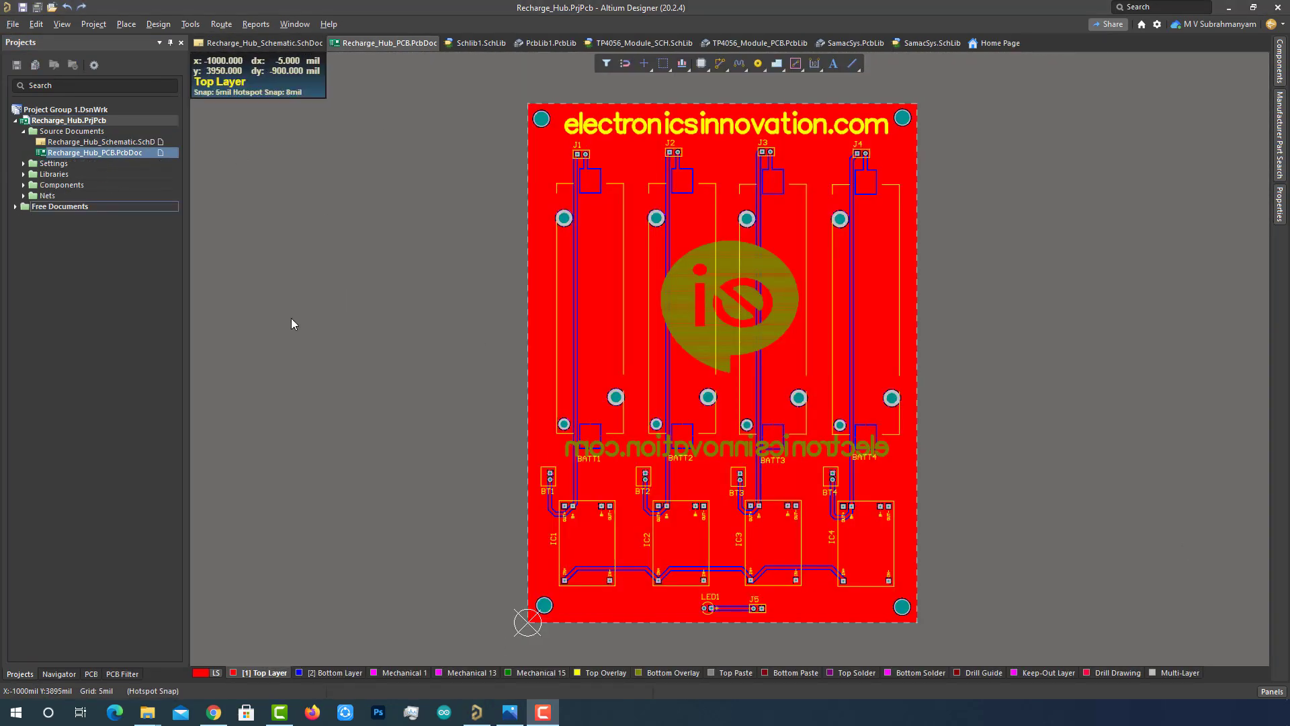
{"action": "right_click", "coordinate": [107, 120]}
{"action": "left_click", "coordinate": [184, 268]}
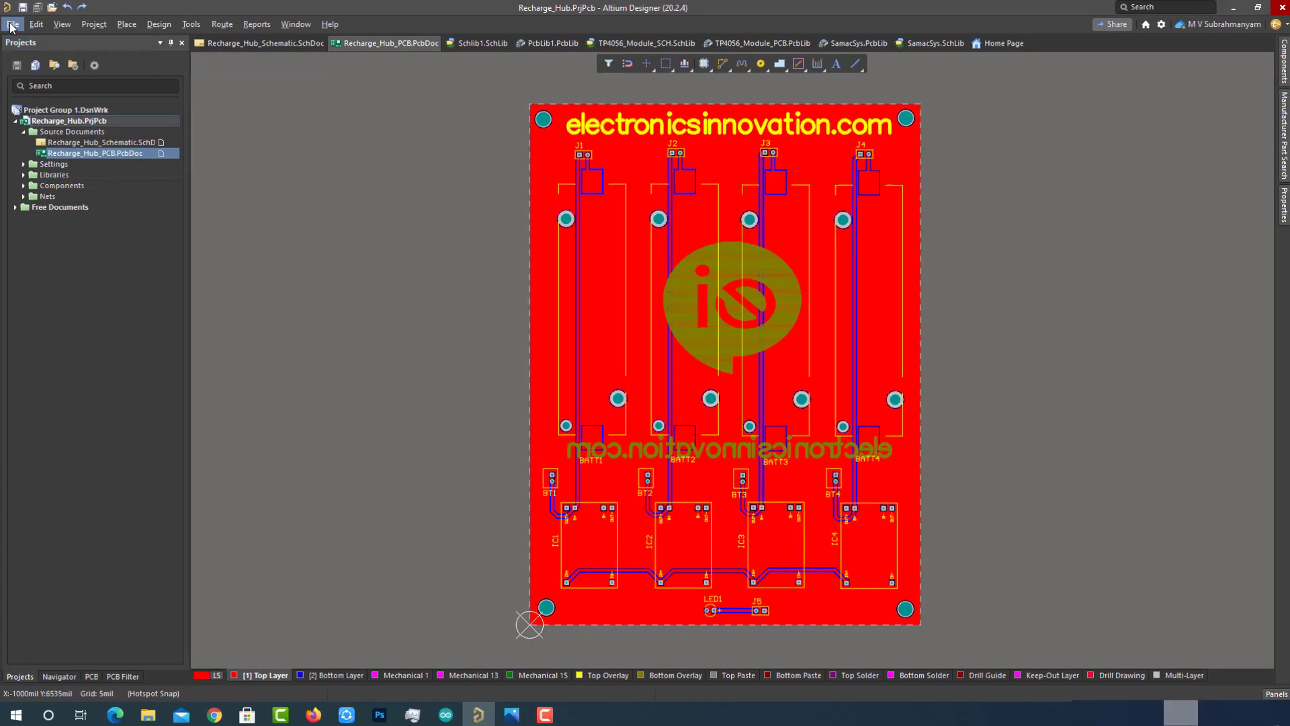
{"action": "left_click", "coordinate": [12, 24]}
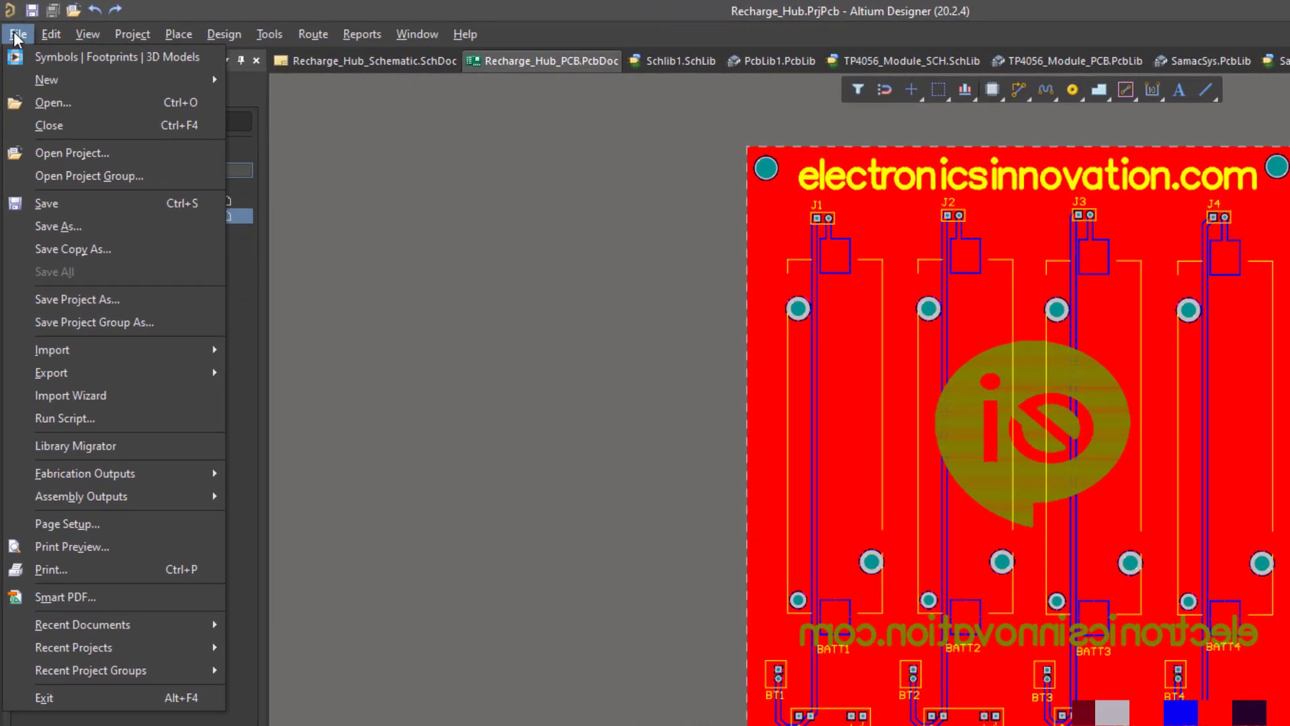
{"action": "mouse_move", "coordinate": [73, 478]}
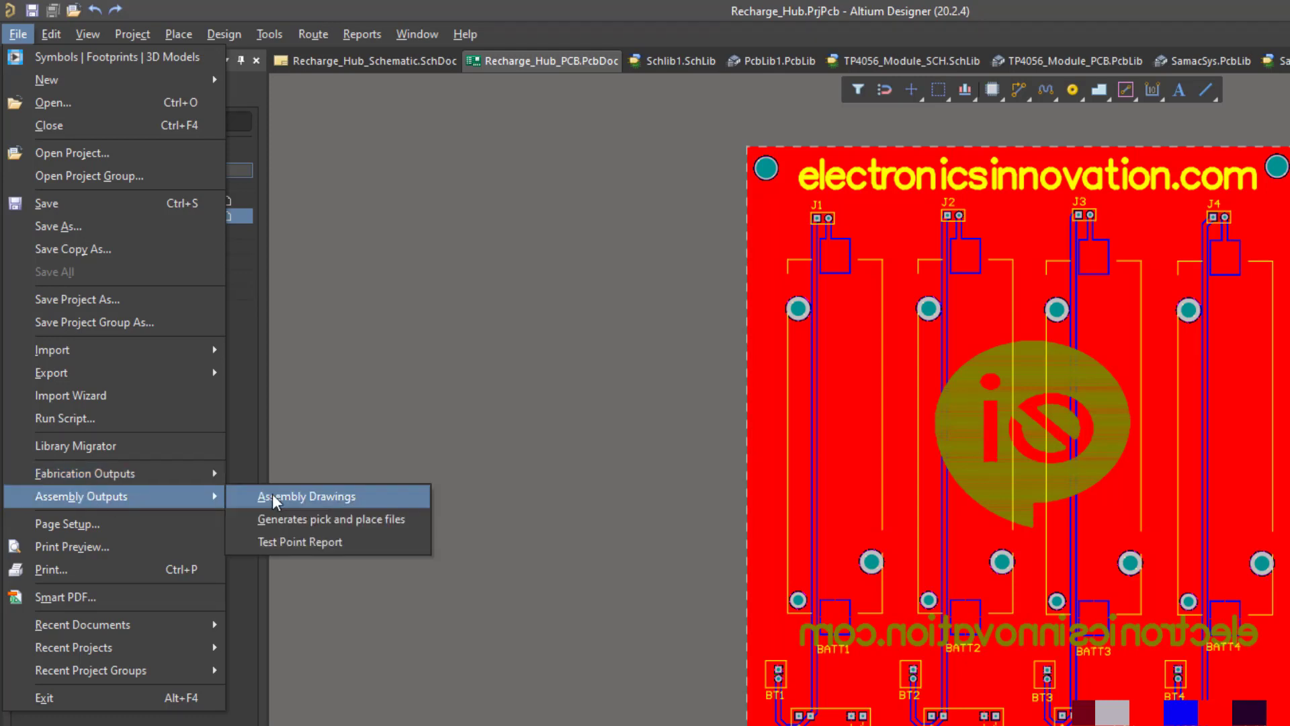
{"action": "left_click", "coordinate": [354, 257]}
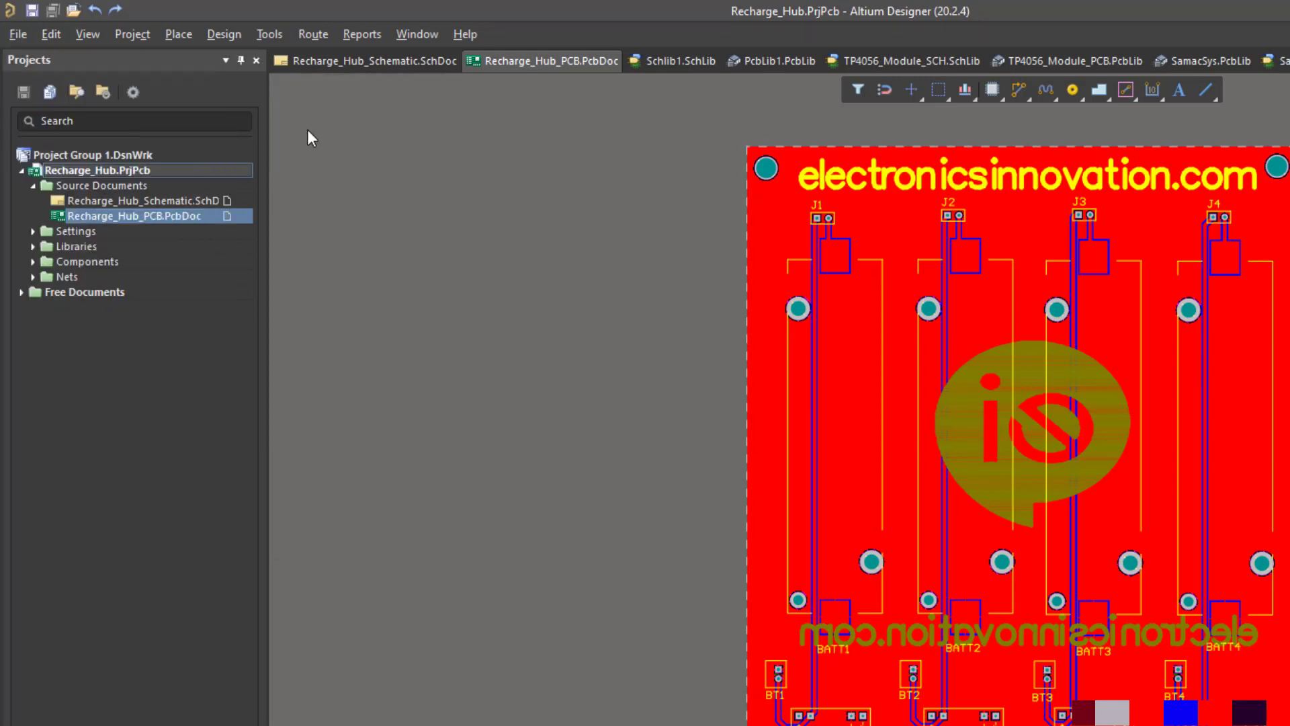
Step: Start the Gerber Files fabrication output and enable plotting for all used layers
{"action": "left_click", "coordinate": [17, 34]}
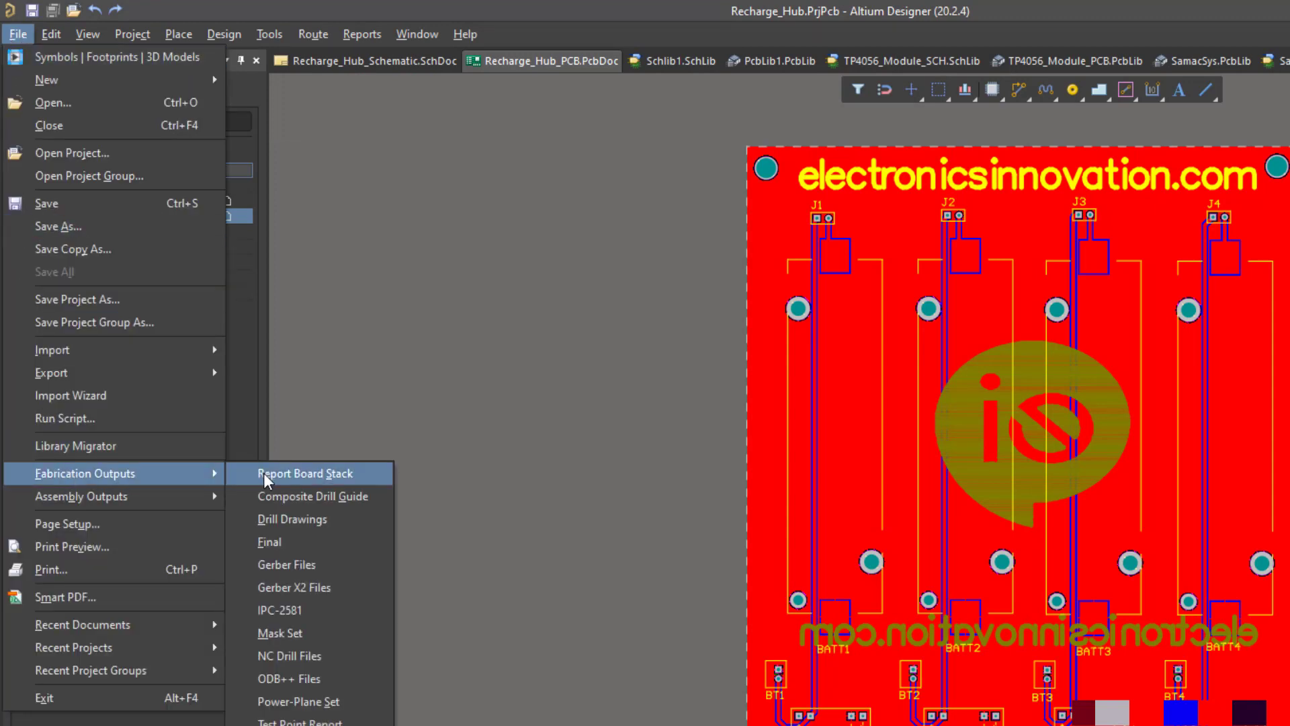
{"action": "left_click", "coordinate": [294, 564]}
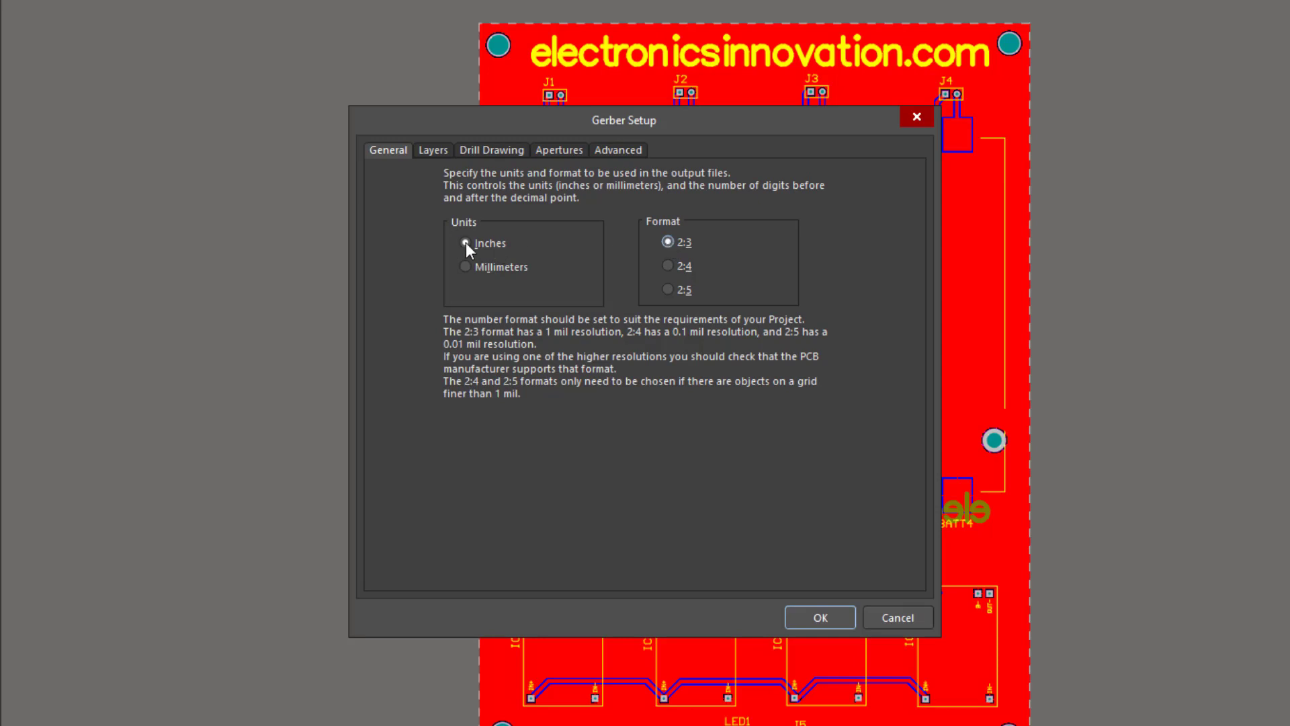
{"action": "left_click", "coordinate": [427, 151]}
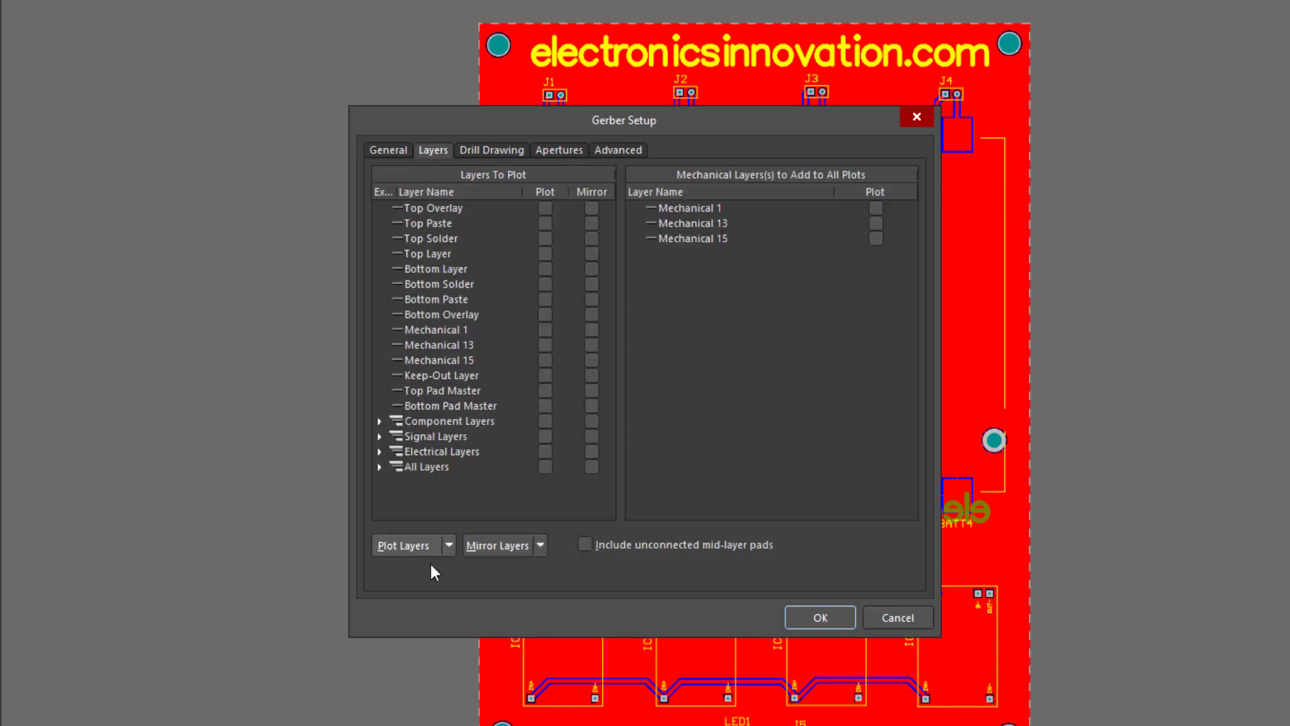
{"action": "left_click", "coordinate": [402, 546]}
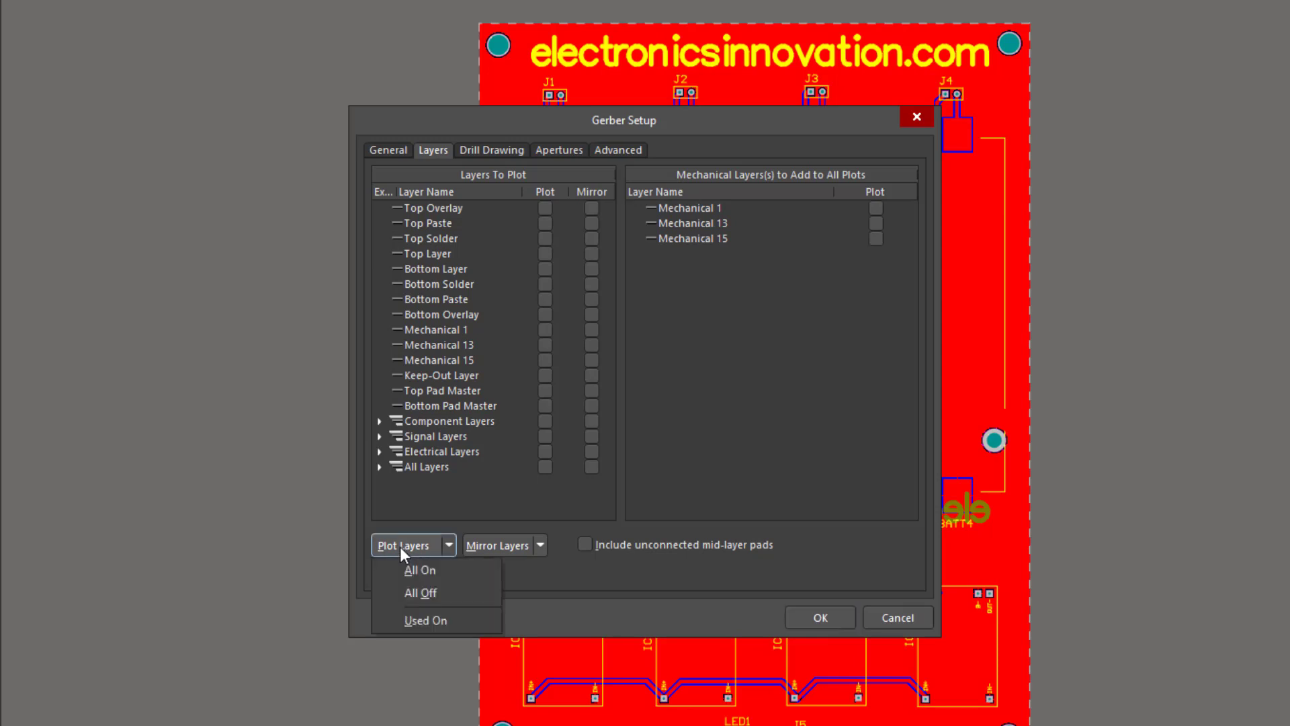
{"action": "left_click", "coordinate": [424, 622]}
Step: Enable mirroring for all used layers in the Gerber setup
{"action": "left_click", "coordinate": [521, 545]}
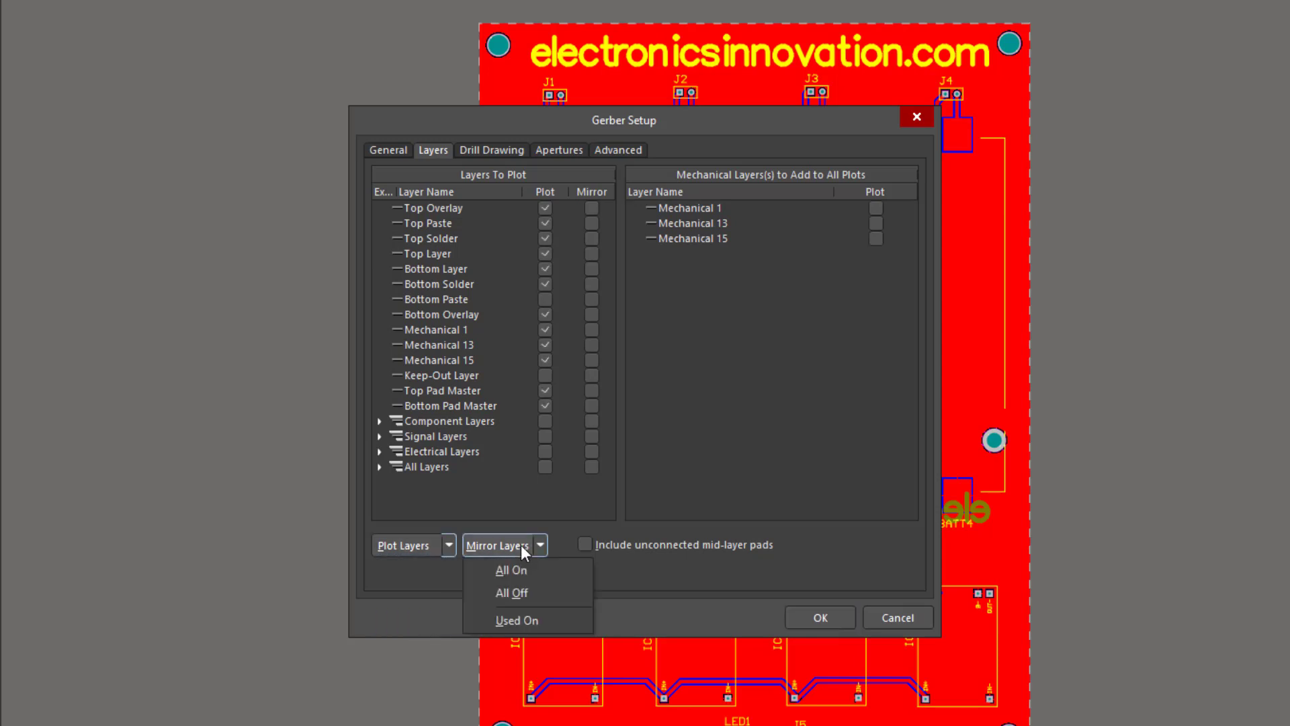
{"action": "left_click", "coordinate": [521, 615]}
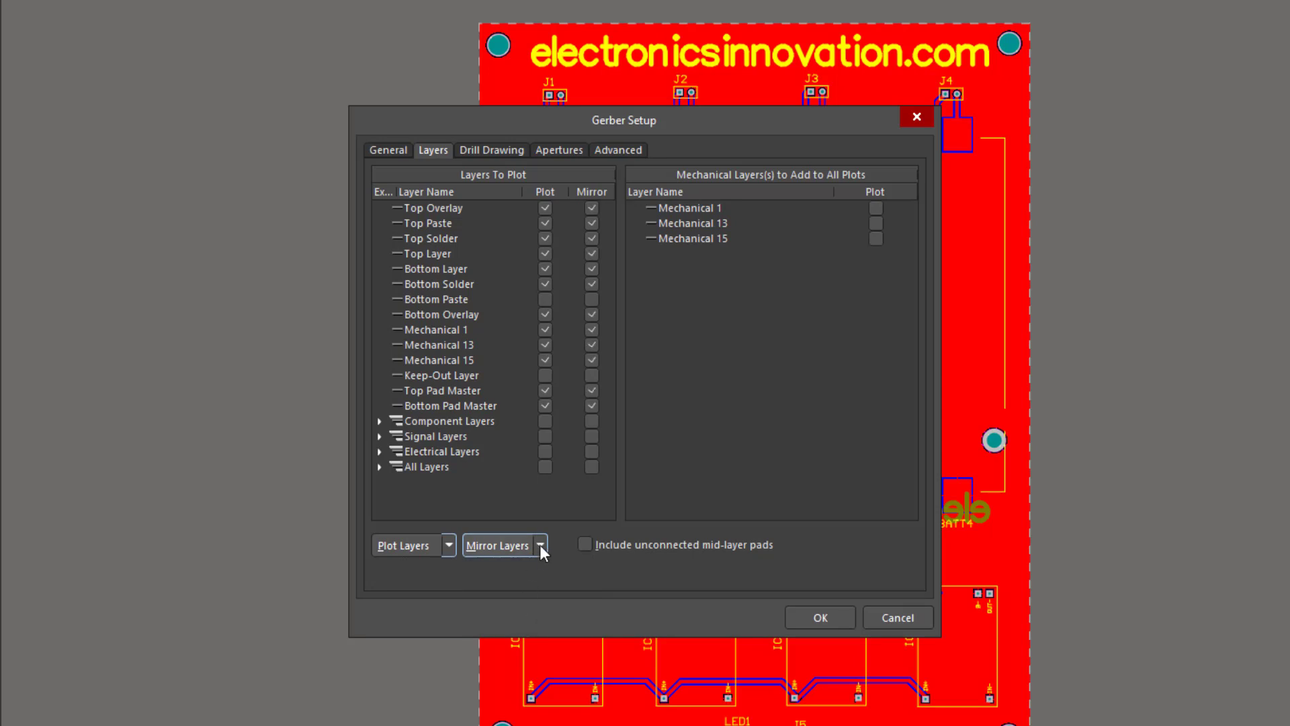
{"action": "left_click", "coordinate": [523, 546]}
{"action": "left_click", "coordinate": [530, 618]}
Step: Plot all used drill pairs in both the drill drawing and drill guide plots, and generate the Gerber files
{"action": "left_click", "coordinate": [490, 150]}
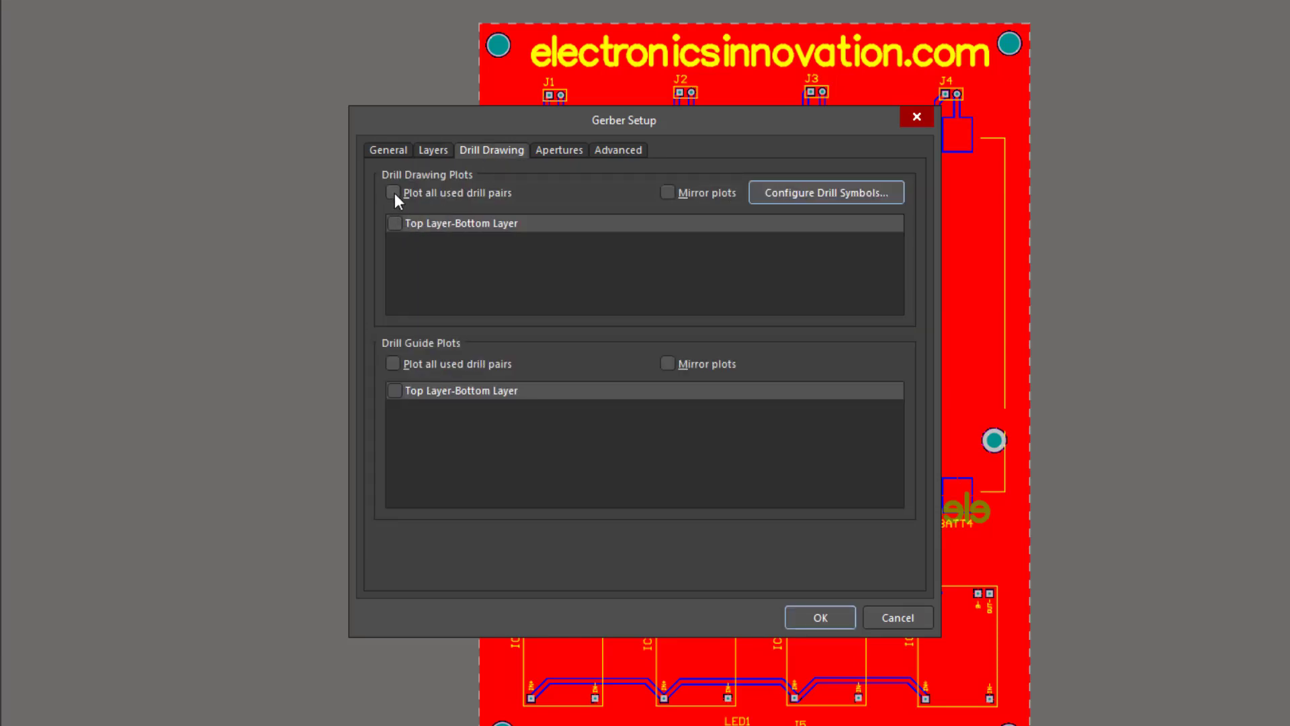
{"action": "left_click", "coordinate": [393, 192]}
{"action": "left_click", "coordinate": [393, 365]}
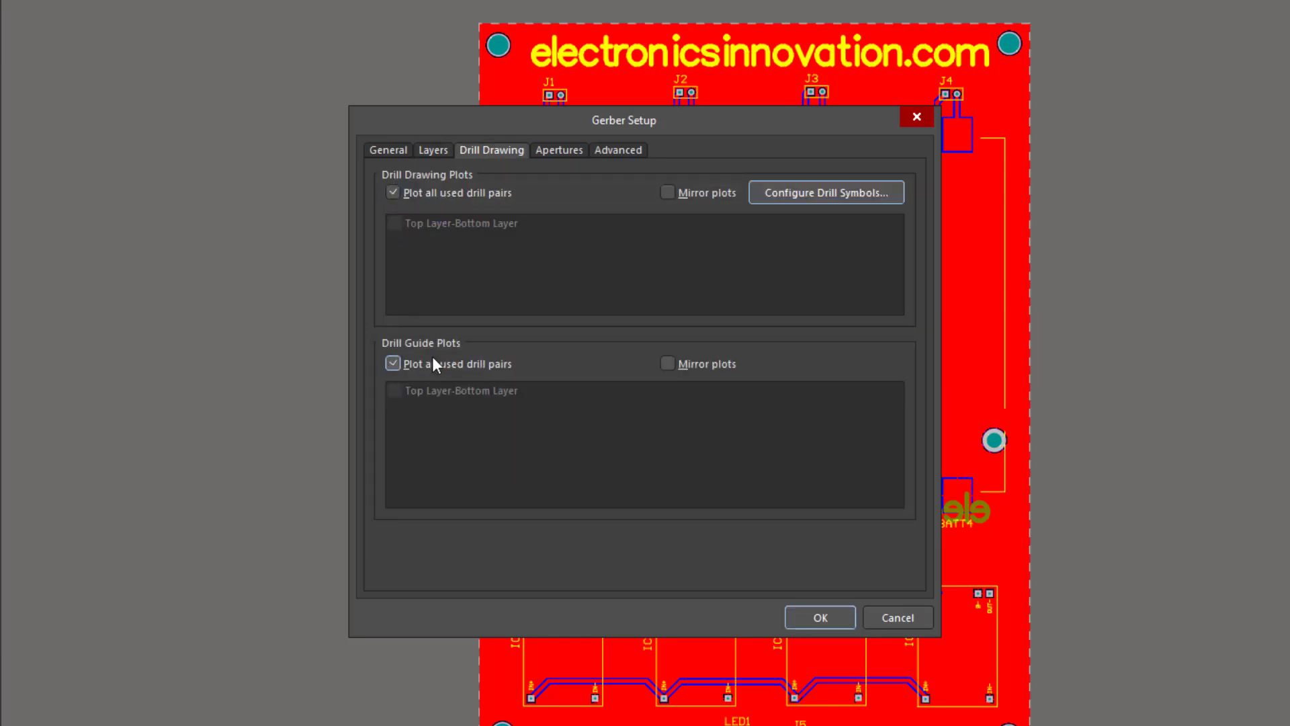
{"action": "left_click", "coordinate": [393, 151]}
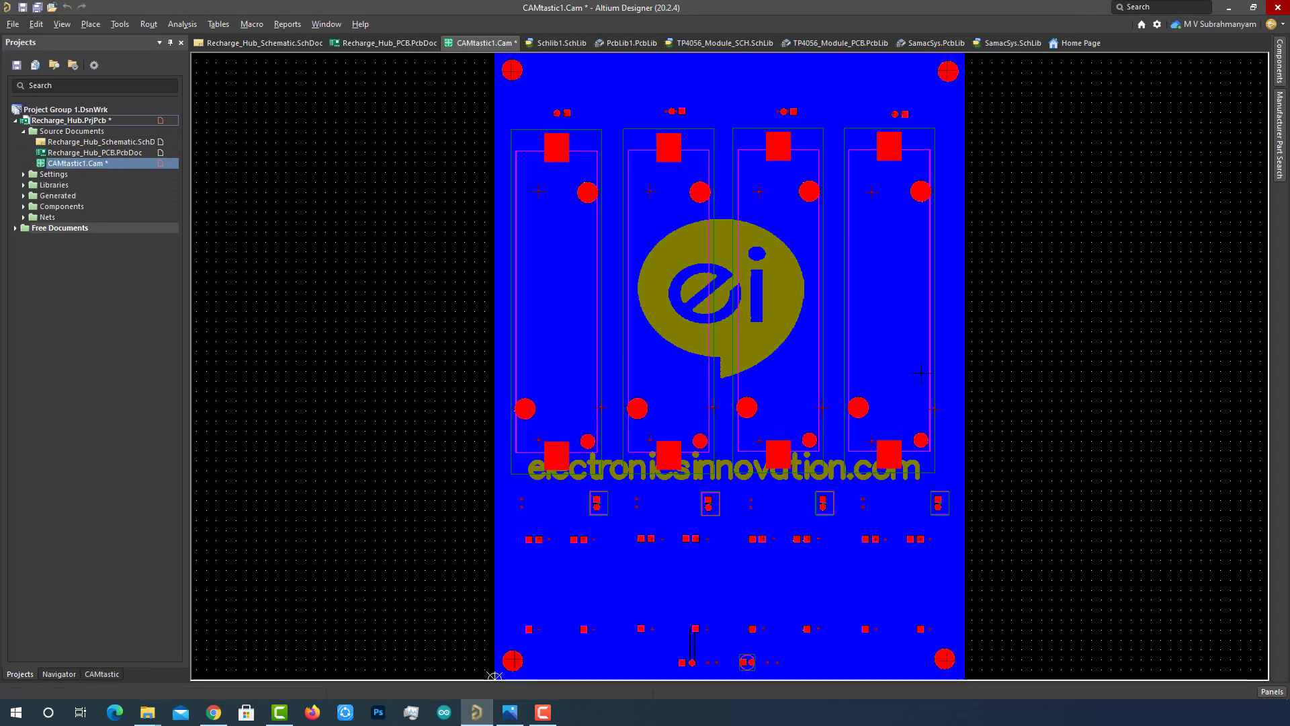
Step: Review the generated CAMtastic and text documents in the project, and close CAMtastic1.Cam without saving it
{"action": "scroll", "coordinate": [920, 373], "scroll_direction": "down", "scroll_amount": 1, "text": "ctrl"}
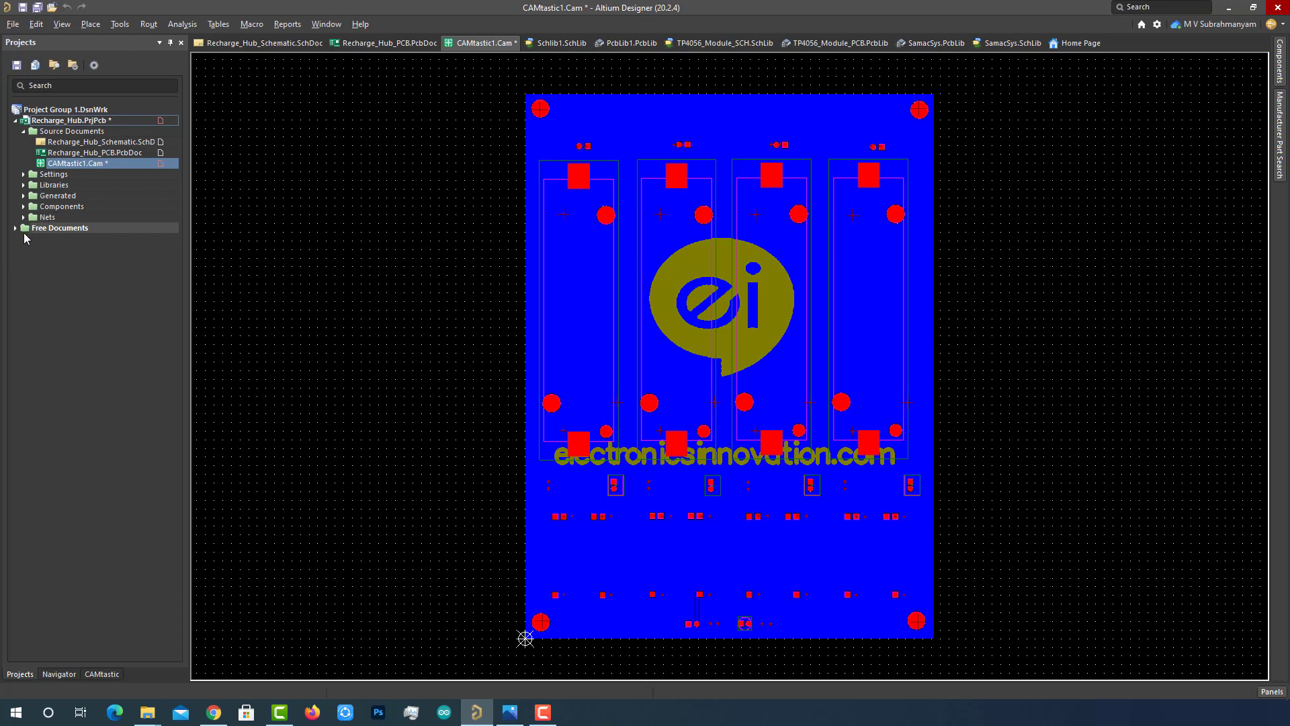
{"action": "left_click", "coordinate": [24, 196]}
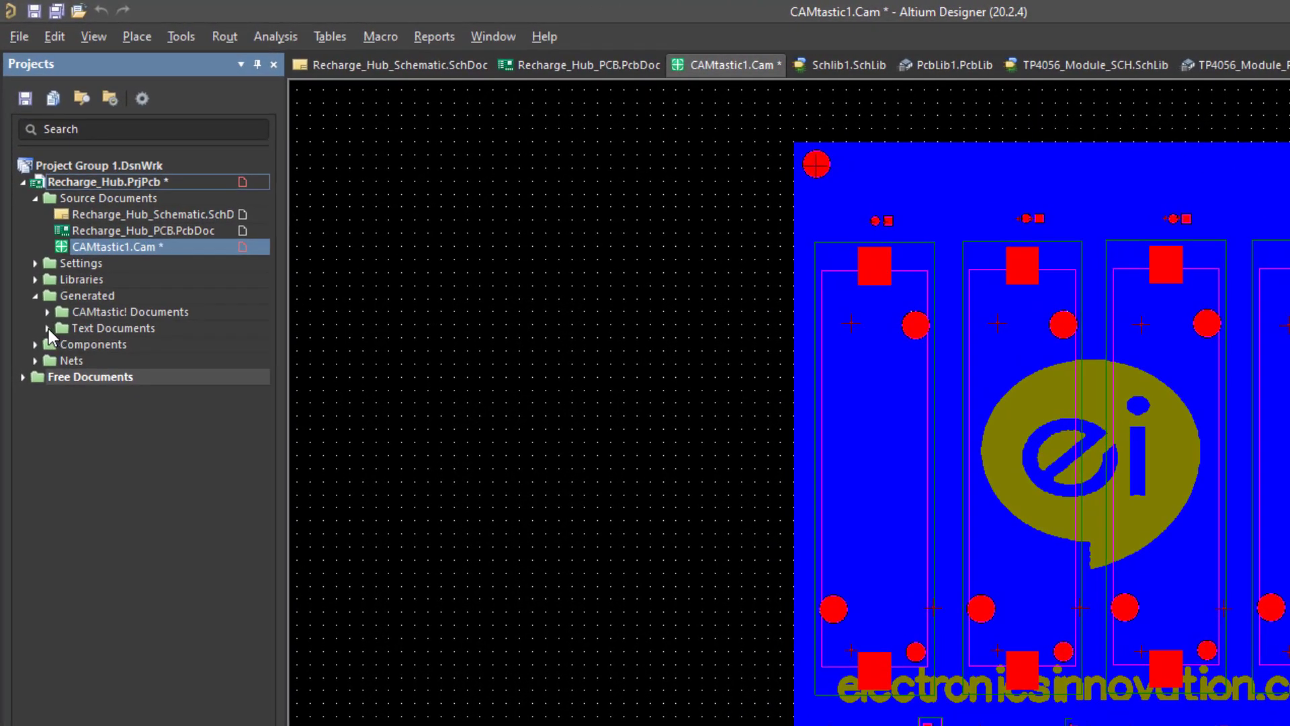
{"action": "left_click", "coordinate": [47, 327]}
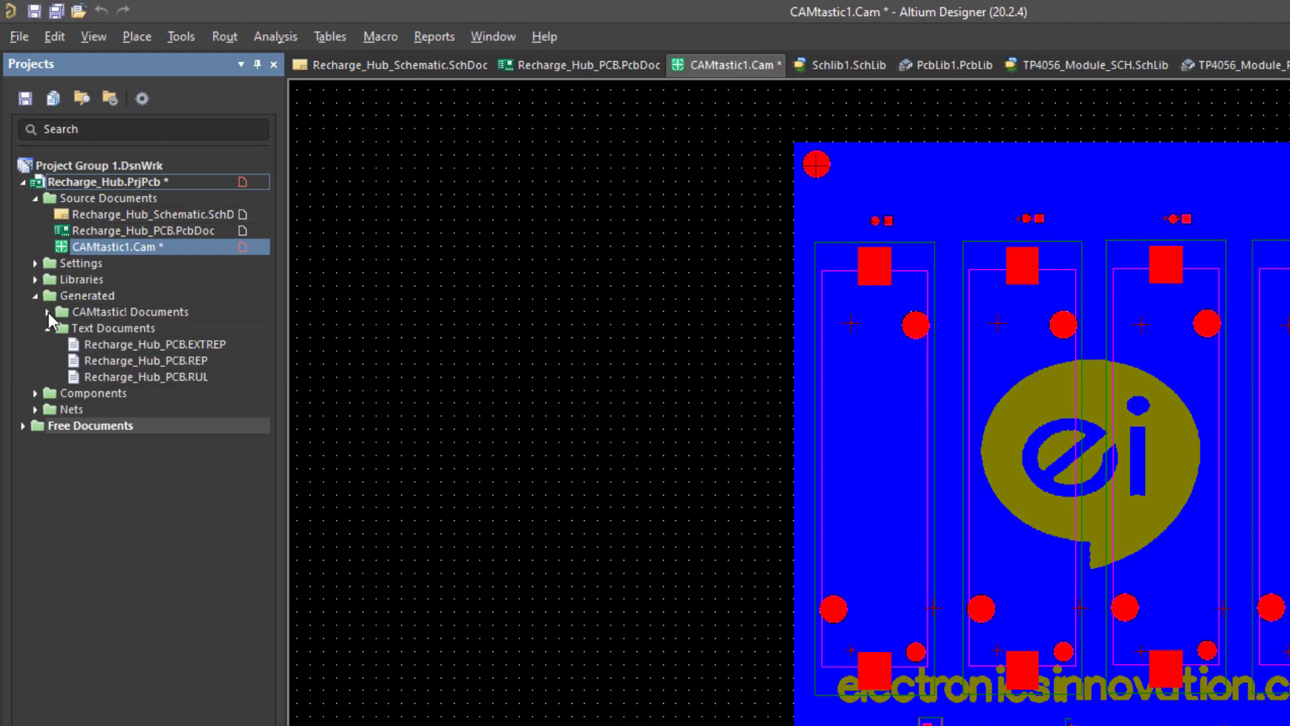
{"action": "left_click", "coordinate": [47, 311]}
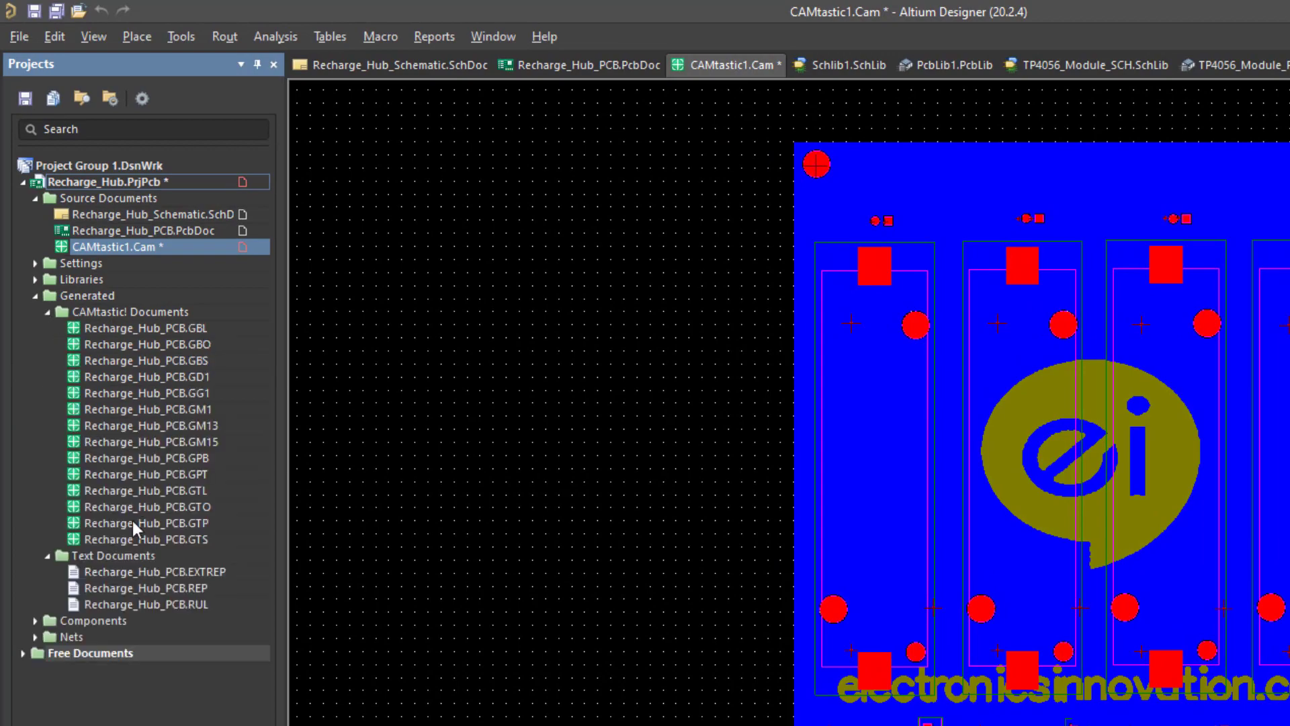
{"action": "left_click", "coordinate": [47, 312]}
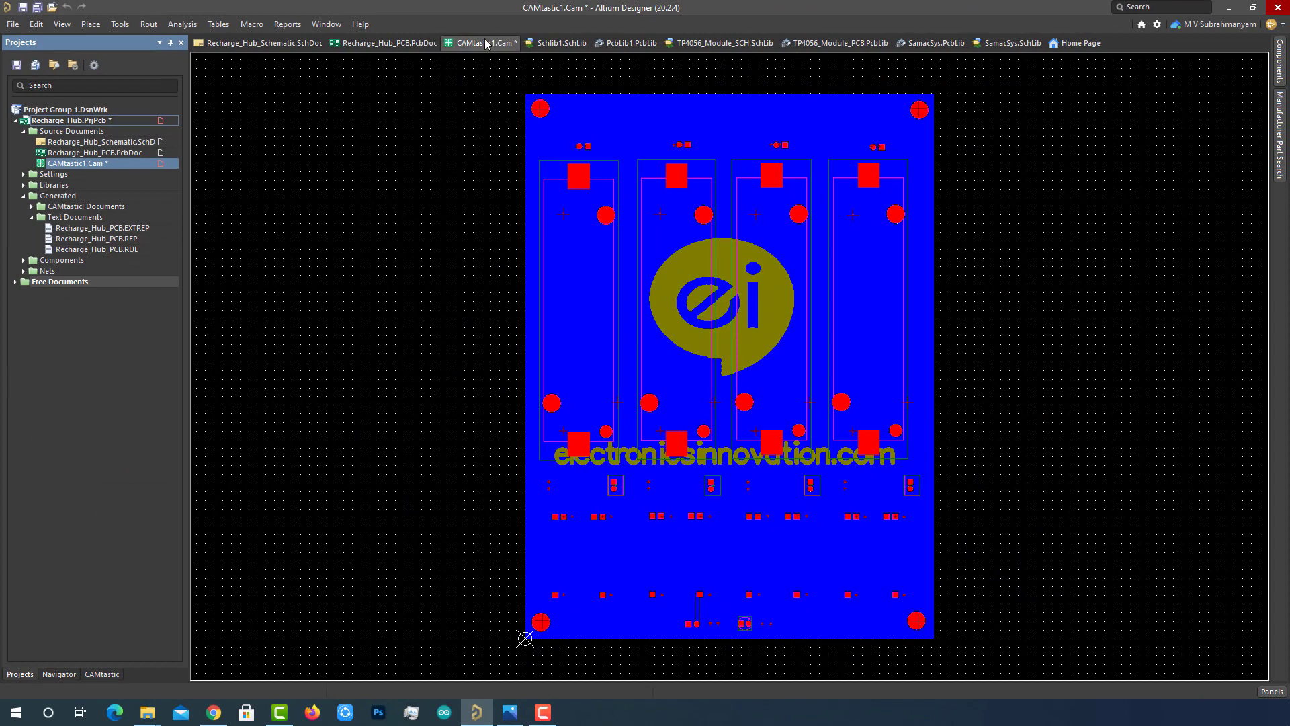
{"action": "right_click", "coordinate": [487, 44]}
{"action": "left_click", "coordinate": [527, 52]}
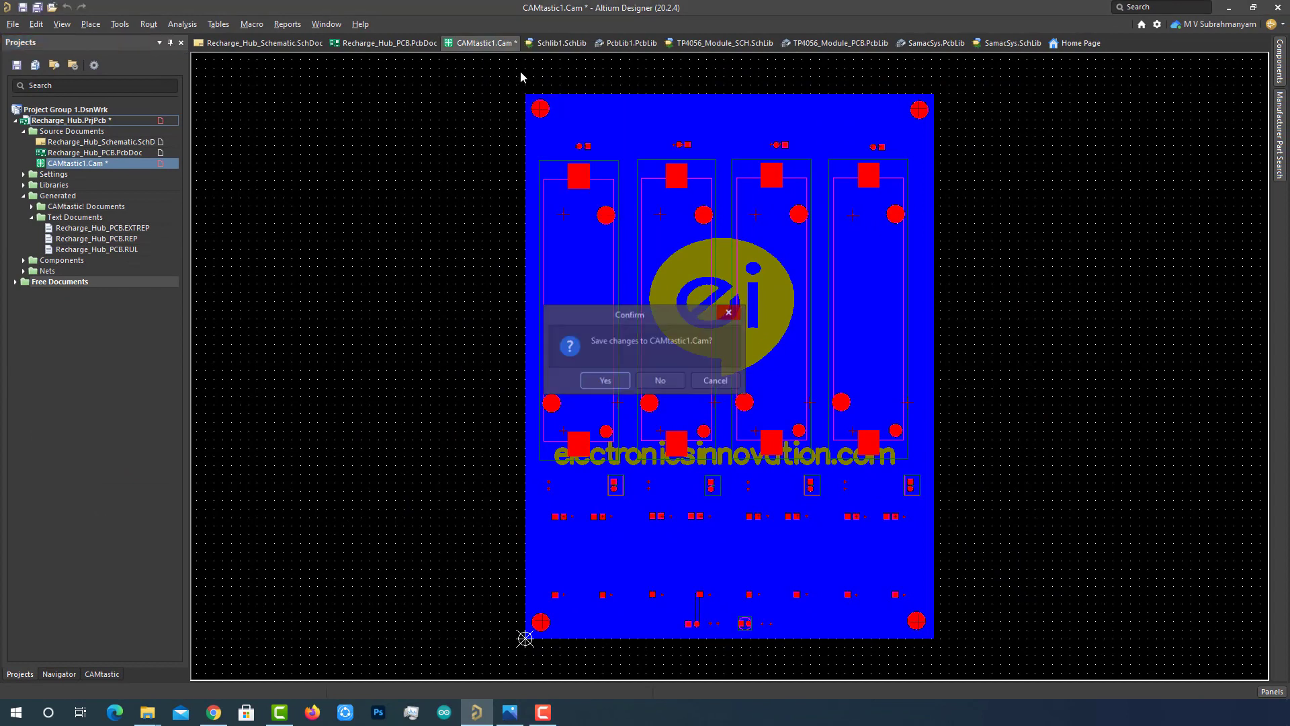
{"action": "left_click", "coordinate": [660, 380]}
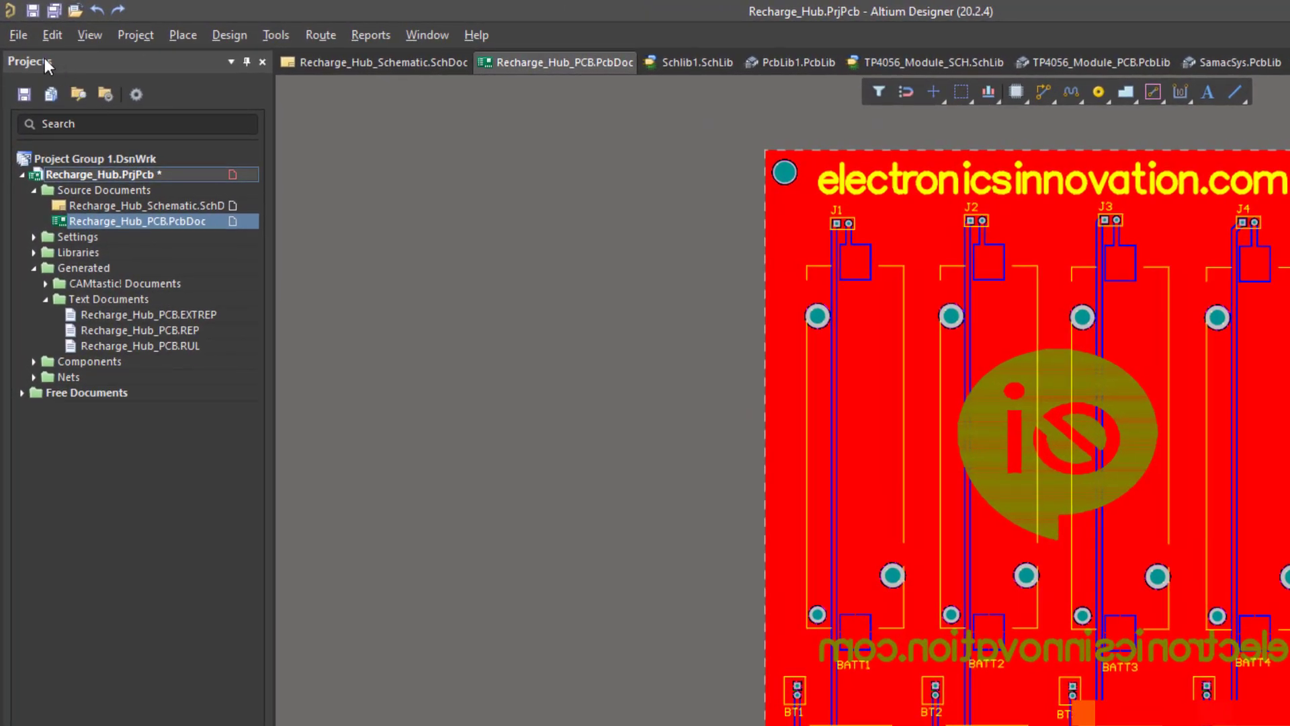
Step: Generate the NC Drill files in inches with 2:3 format, and import the drill data with its existing settings
{"action": "left_click", "coordinate": [18, 35]}
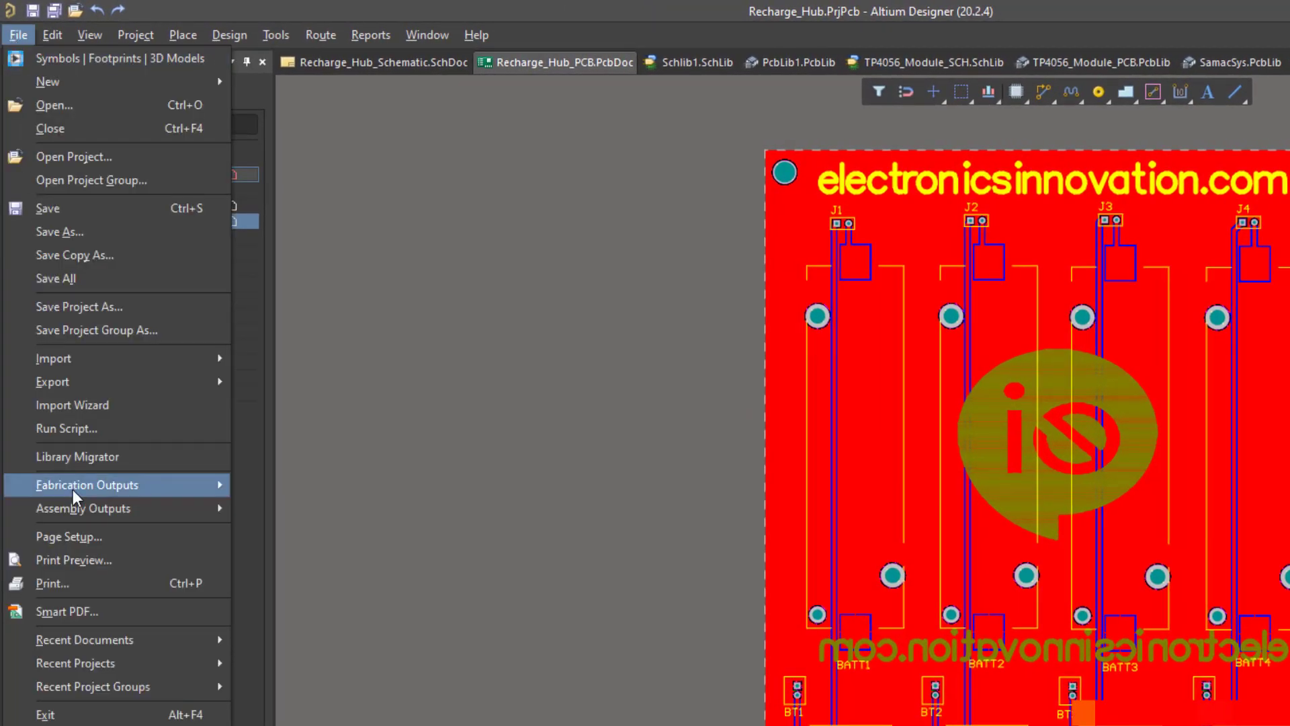
{"action": "mouse_move", "coordinate": [124, 494]}
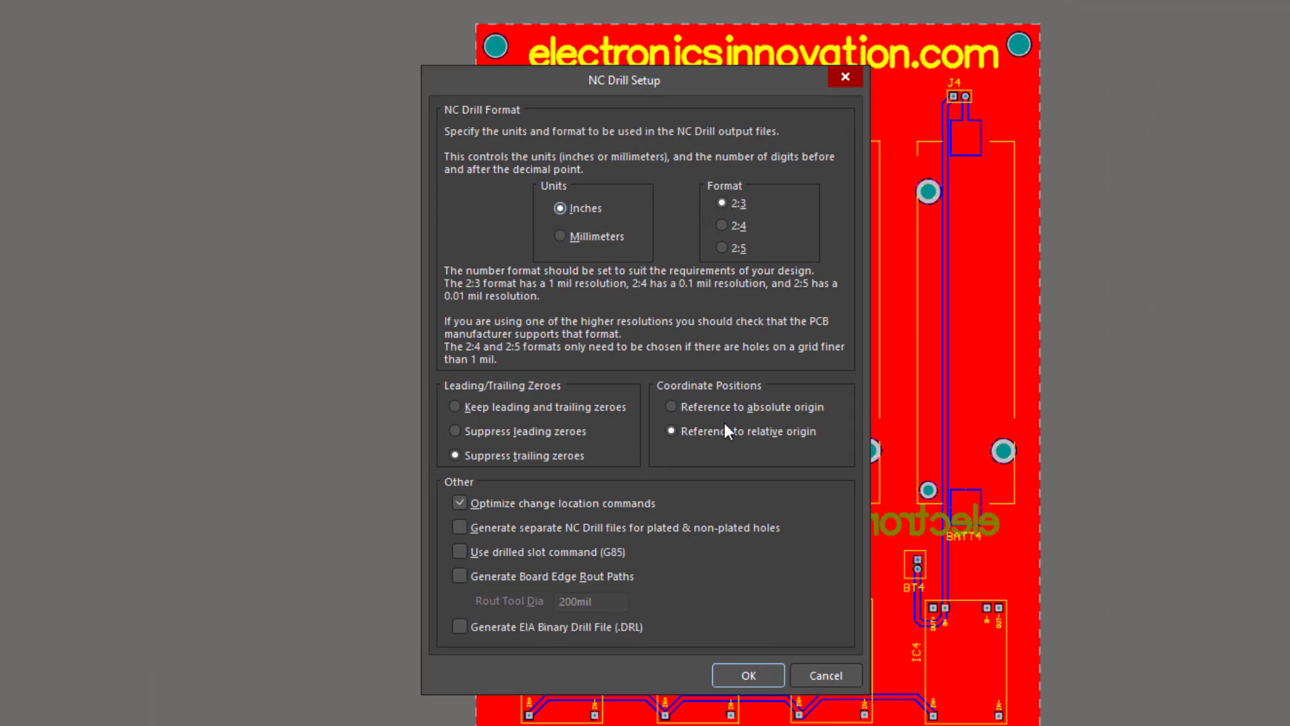
{"action": "left_click", "coordinate": [755, 672]}
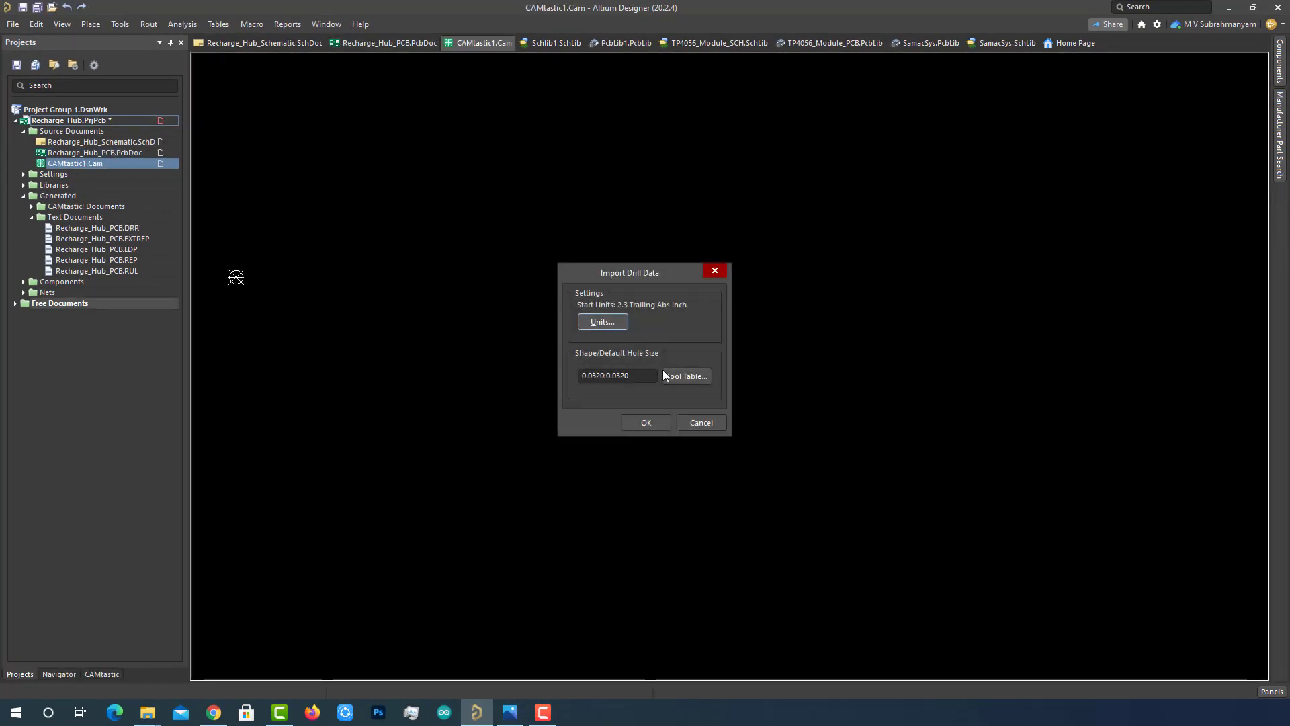
{"action": "left_click", "coordinate": [659, 422]}
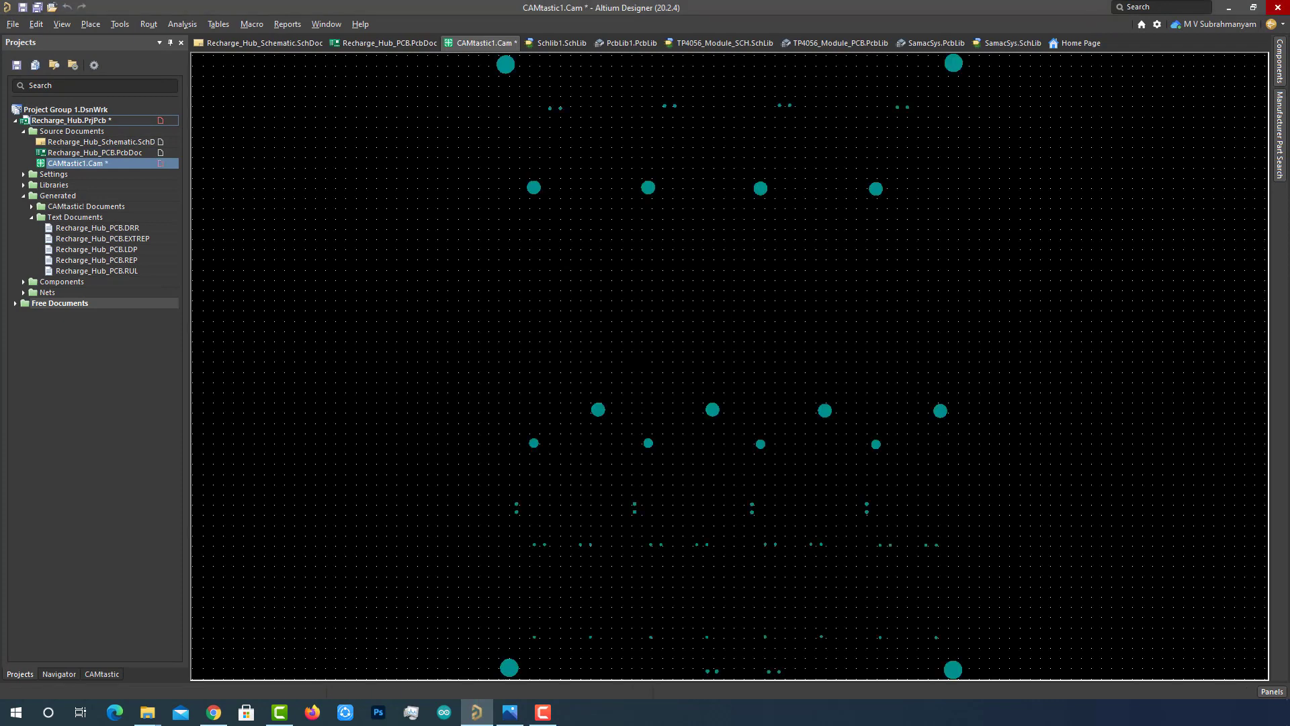
Step: Review the drill plot and the generated CAMtastic documents, and close the drill CAM document without saving it
{"action": "scroll", "coordinate": [547, 608], "scroll_direction": "down", "scroll_amount": 3, "text": "ctrl"}
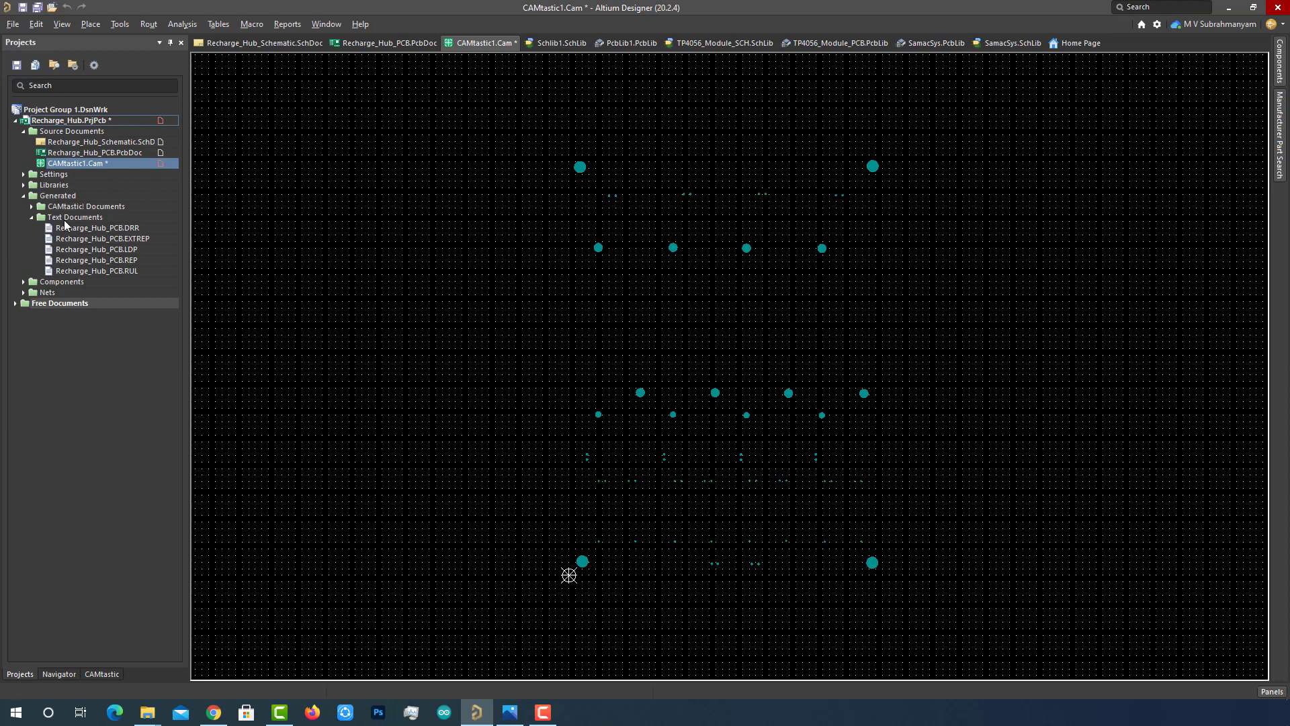
{"action": "left_click", "coordinate": [31, 206]}
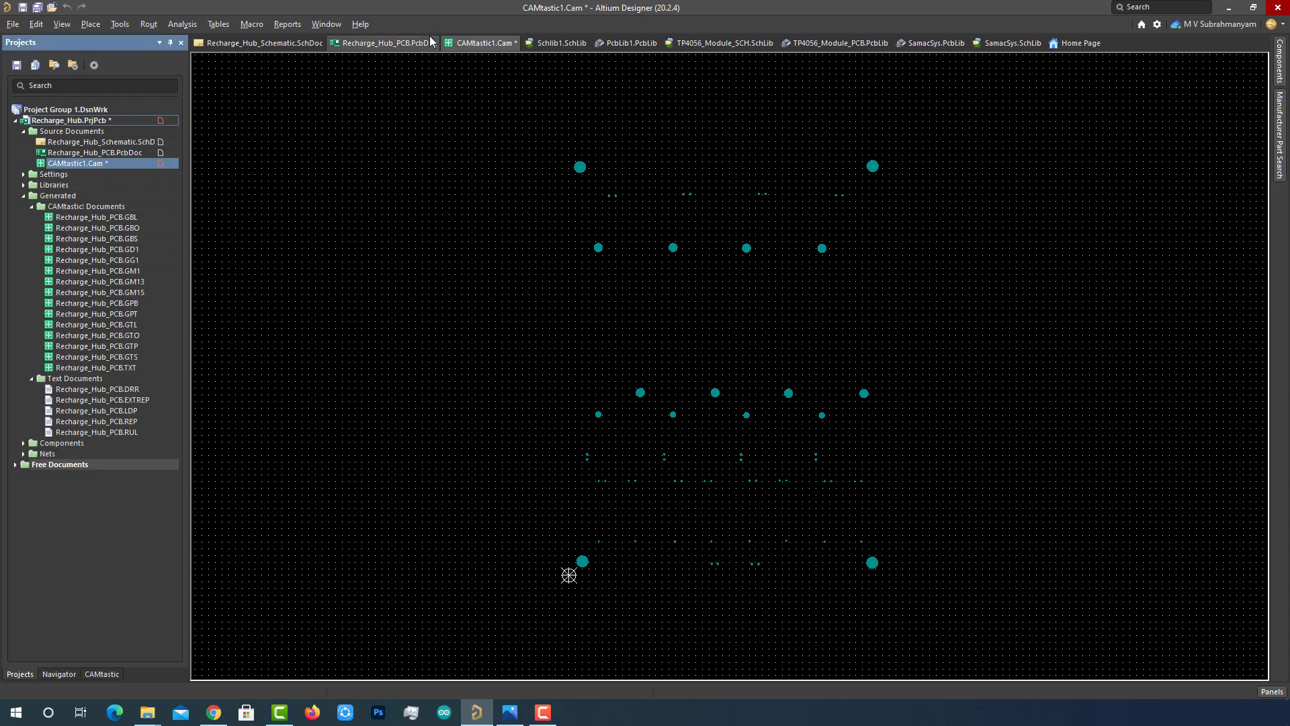
{"action": "right_click", "coordinate": [484, 45]}
{"action": "left_click", "coordinate": [538, 55]}
{"action": "left_click", "coordinate": [660, 380]}
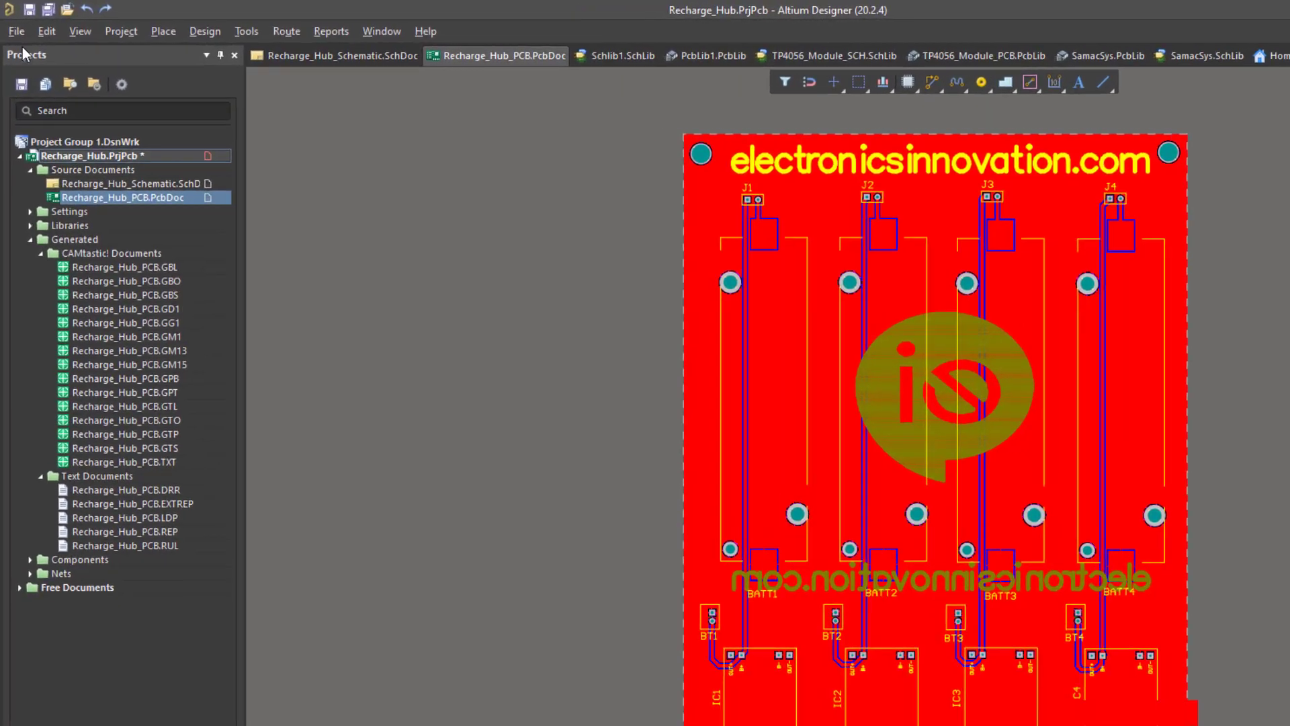
Step: Generate the PCB's pick and place files with imperial units in Text format
{"action": "left_click", "coordinate": [17, 34]}
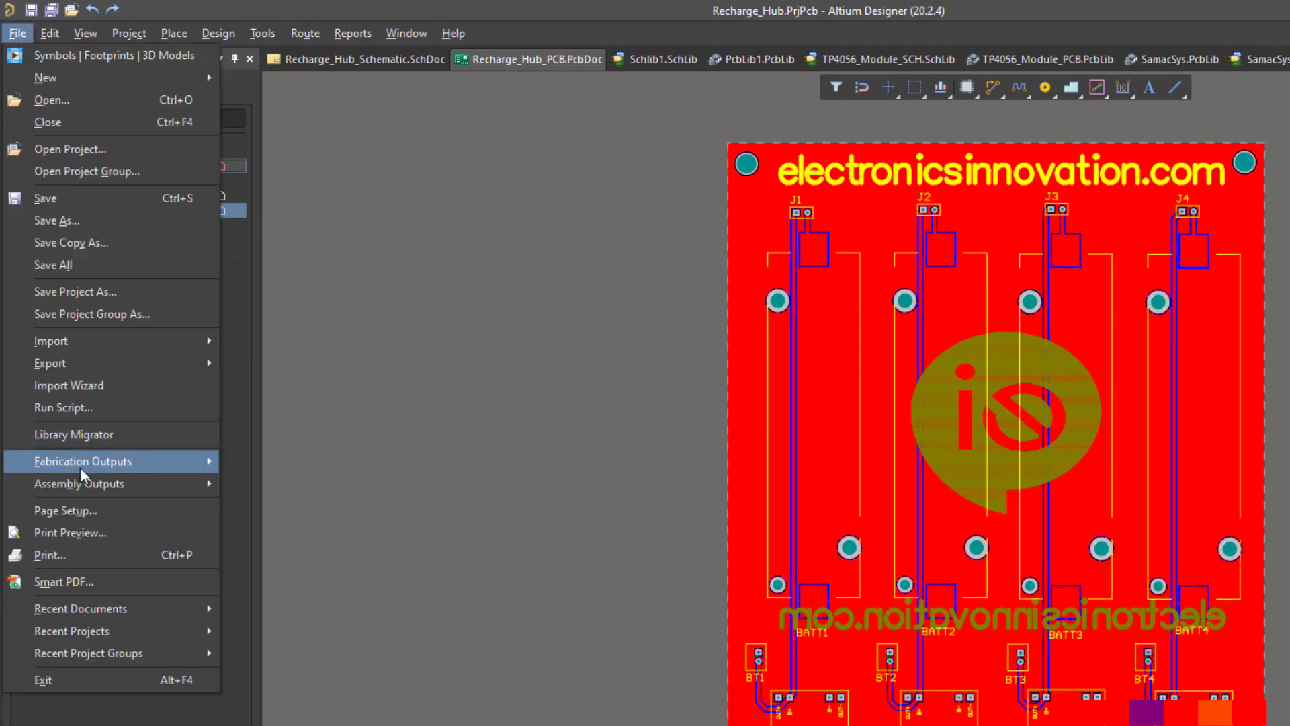
{"action": "mouse_move", "coordinate": [168, 481]}
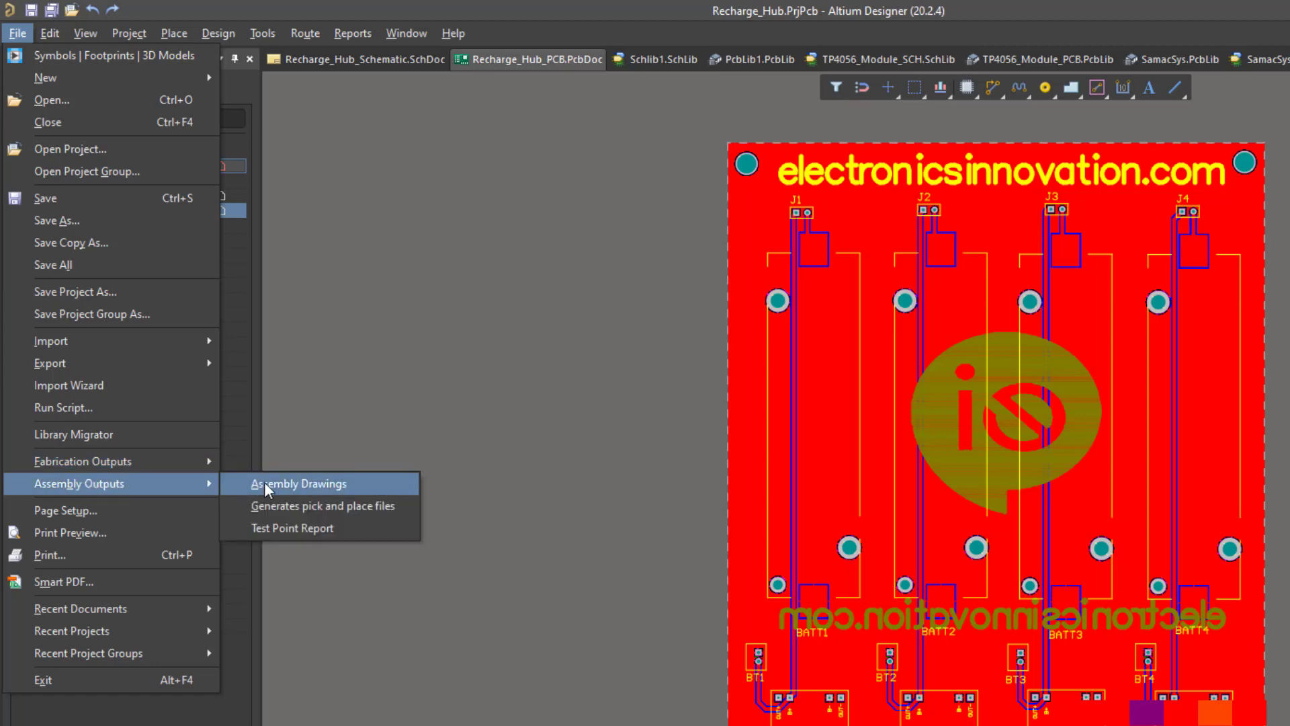
{"action": "left_click", "coordinate": [292, 506]}
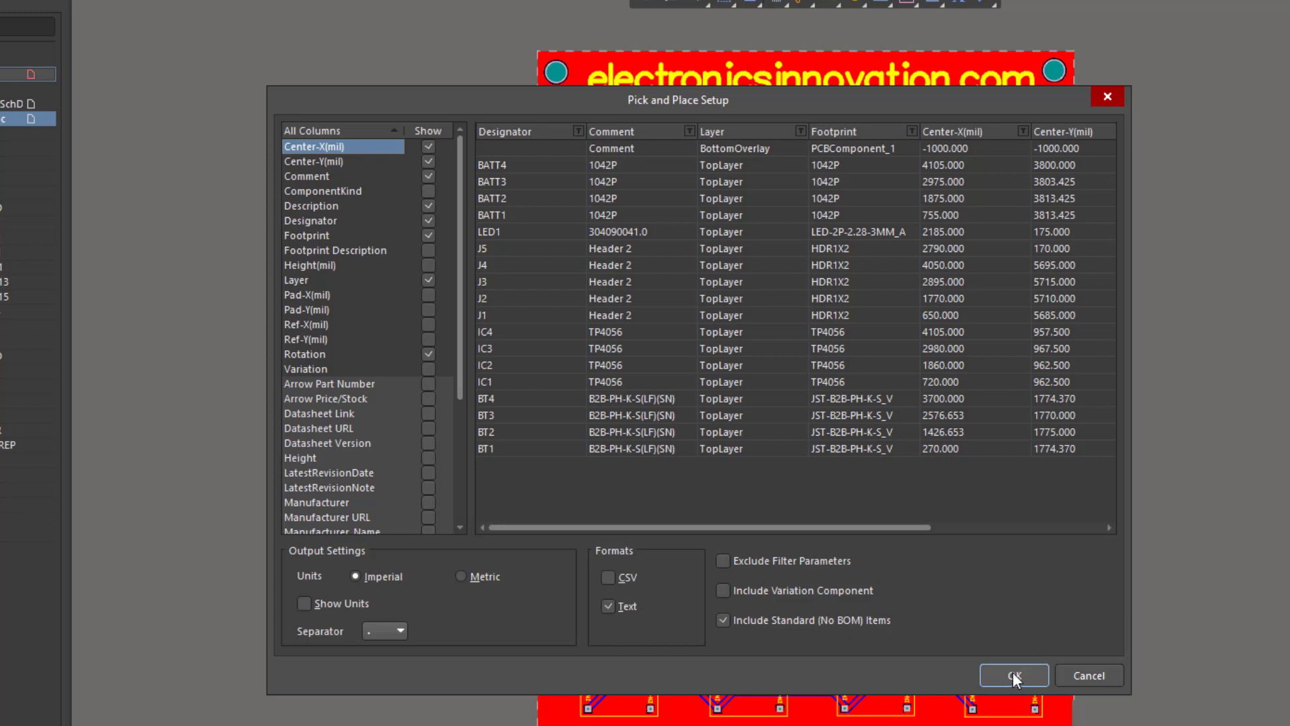
{"action": "left_click", "coordinate": [607, 577]}
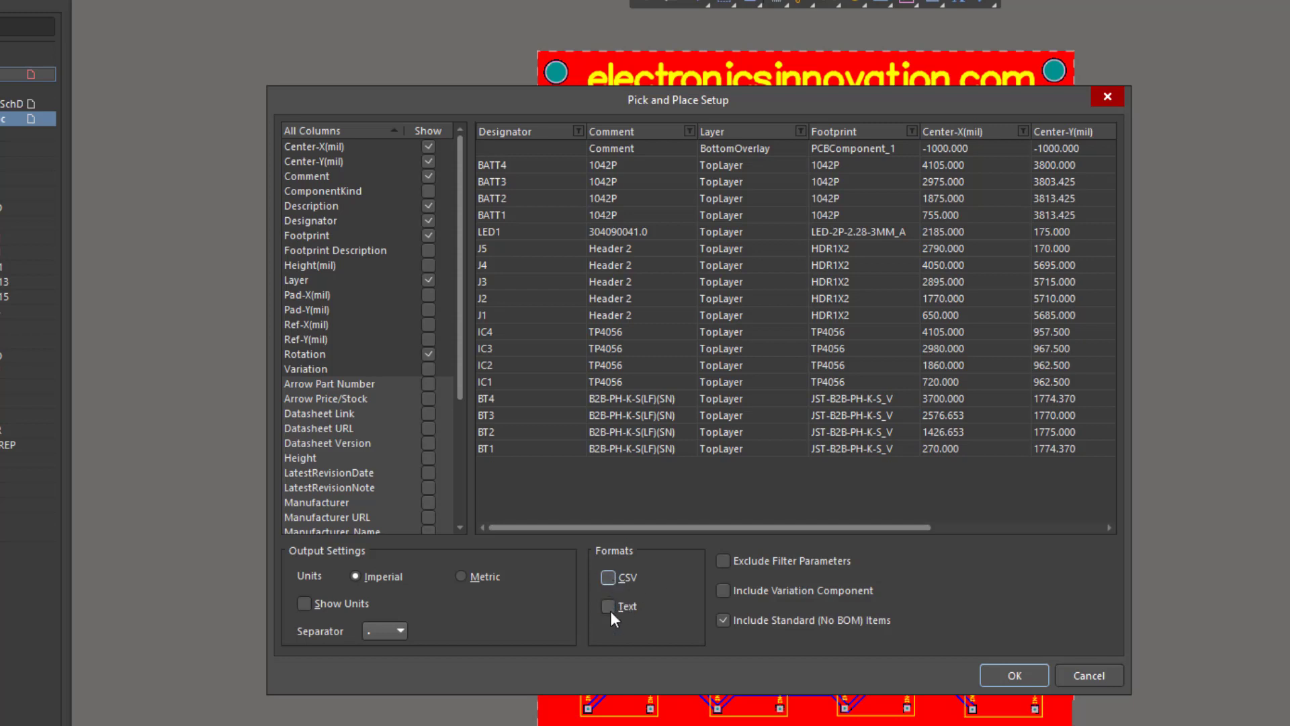
{"action": "left_click", "coordinate": [1014, 675]}
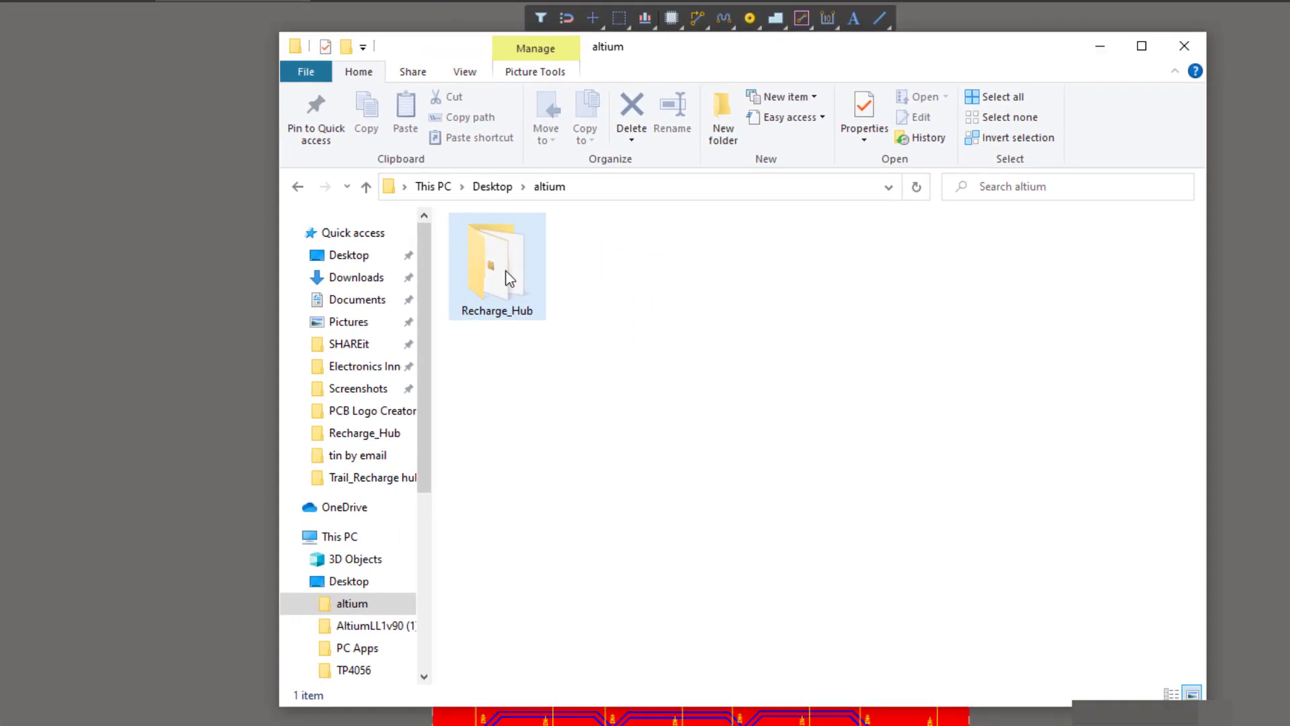
Step: Open the Project Outputs for Recharge_Hub folder in File Explorer and review the generated output files
{"action": "double_click", "coordinate": [474, 263]}
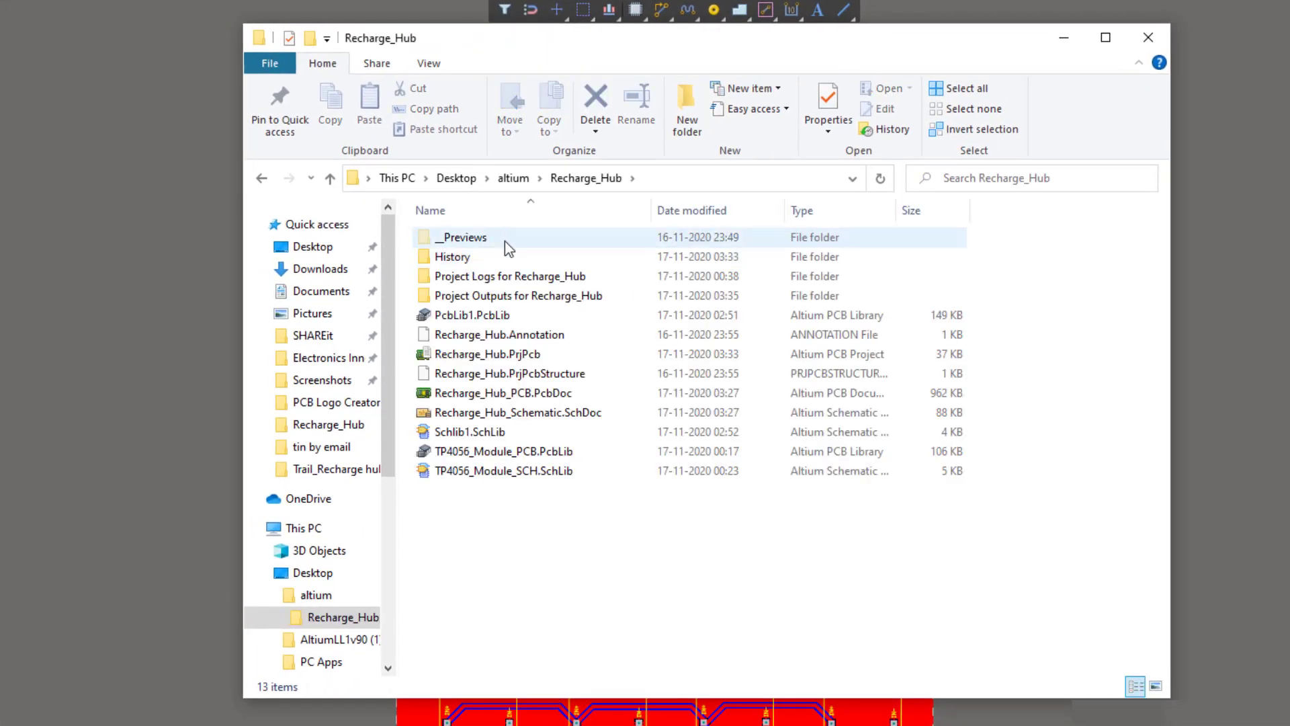
{"action": "double_click", "coordinate": [482, 297]}
{"action": "scroll", "coordinate": [634, 524], "scroll_direction": "down", "scroll_amount": 2}
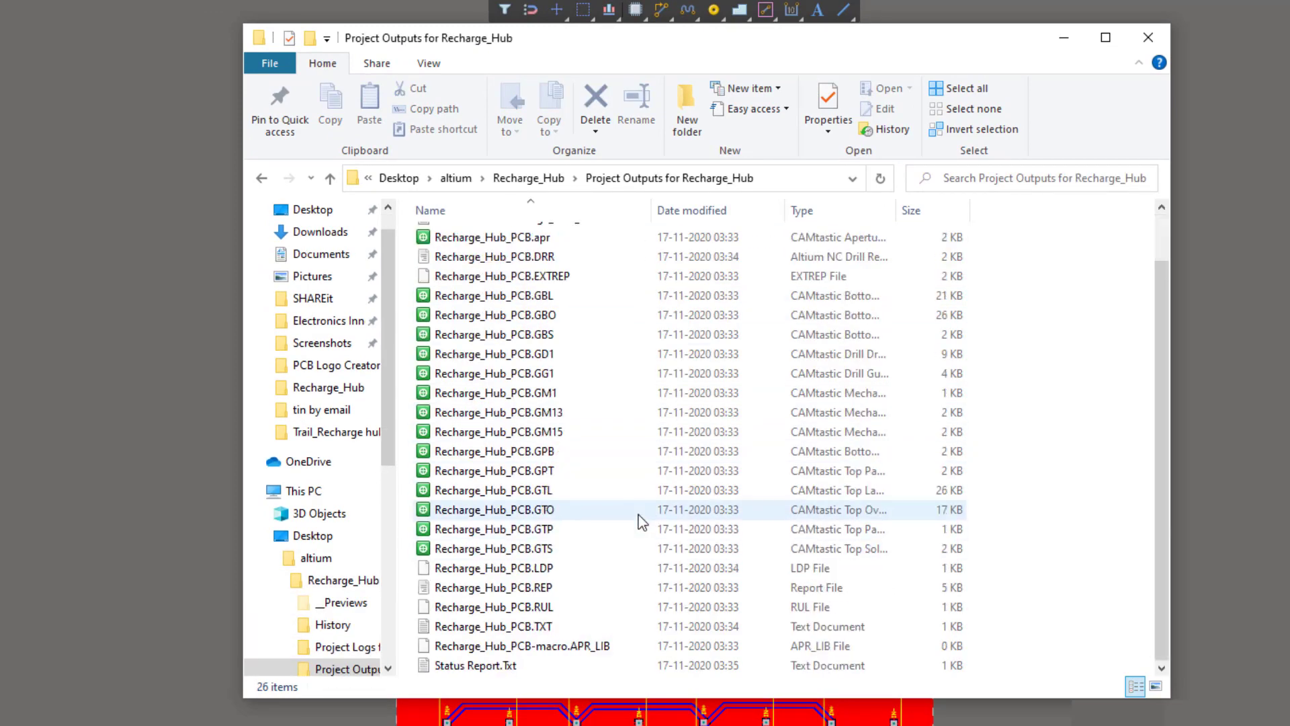
{"action": "scroll", "coordinate": [622, 461], "scroll_direction": "up", "scroll_amount": 2}
{"action": "scroll", "coordinate": [586, 342], "scroll_direction": "down", "scroll_amount": 1}
{"action": "scroll", "coordinate": [585, 344], "scroll_direction": "up", "scroll_amount": 1}
{"action": "scroll", "coordinate": [585, 360], "scroll_direction": "down", "scroll_amount": 1}
{"action": "scroll", "coordinate": [585, 363], "scroll_direction": "up", "scroll_amount": 1}
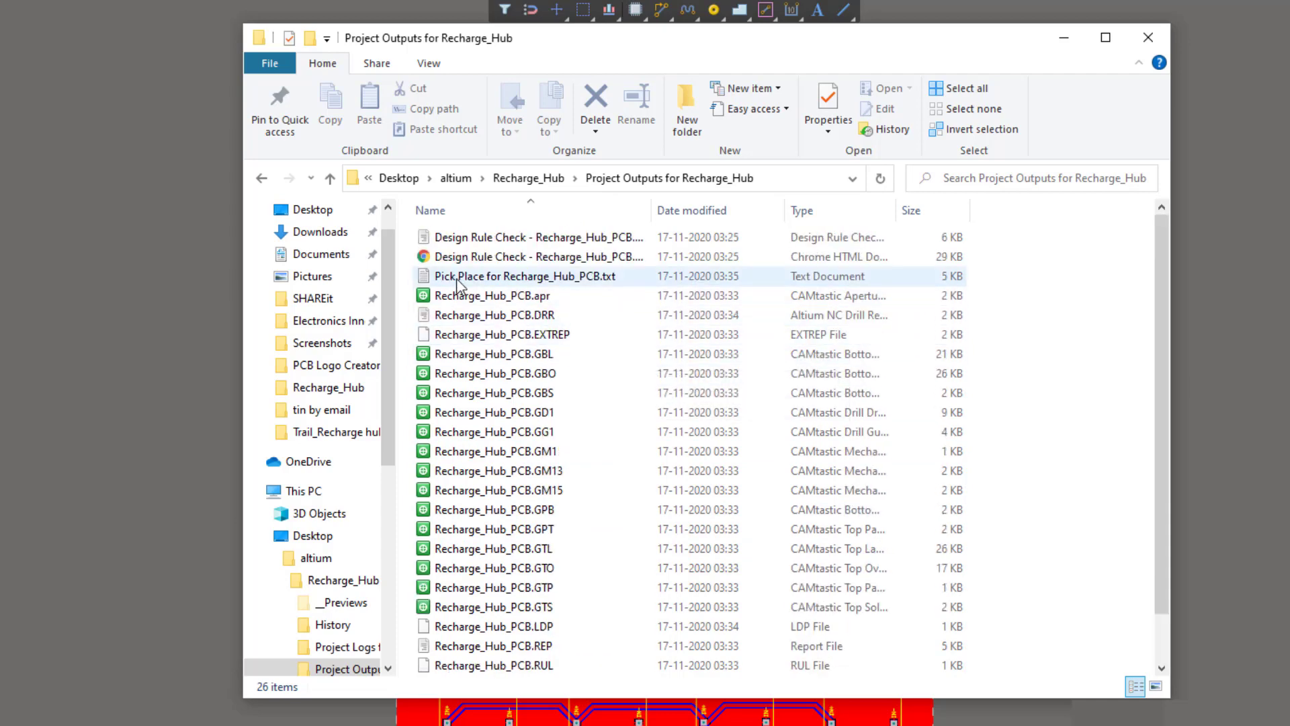
{"action": "scroll", "coordinate": [597, 481], "scroll_direction": "down", "scroll_amount": 1}
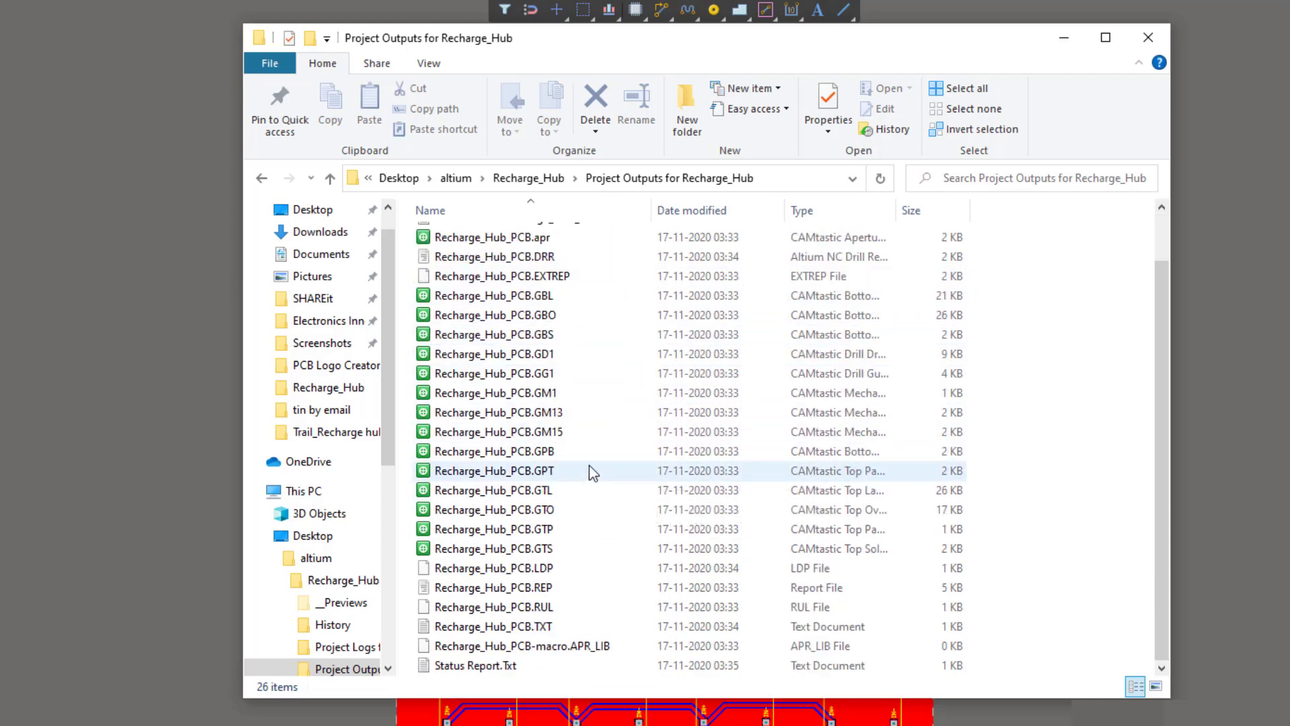
Step: Compress the Project Outputs for Recharge_Hub folder into a zip archive of the same name with 7-Zip, and return to Altium Designer
{"action": "scroll", "coordinate": [591, 470], "scroll_direction": "up", "scroll_amount": 1}
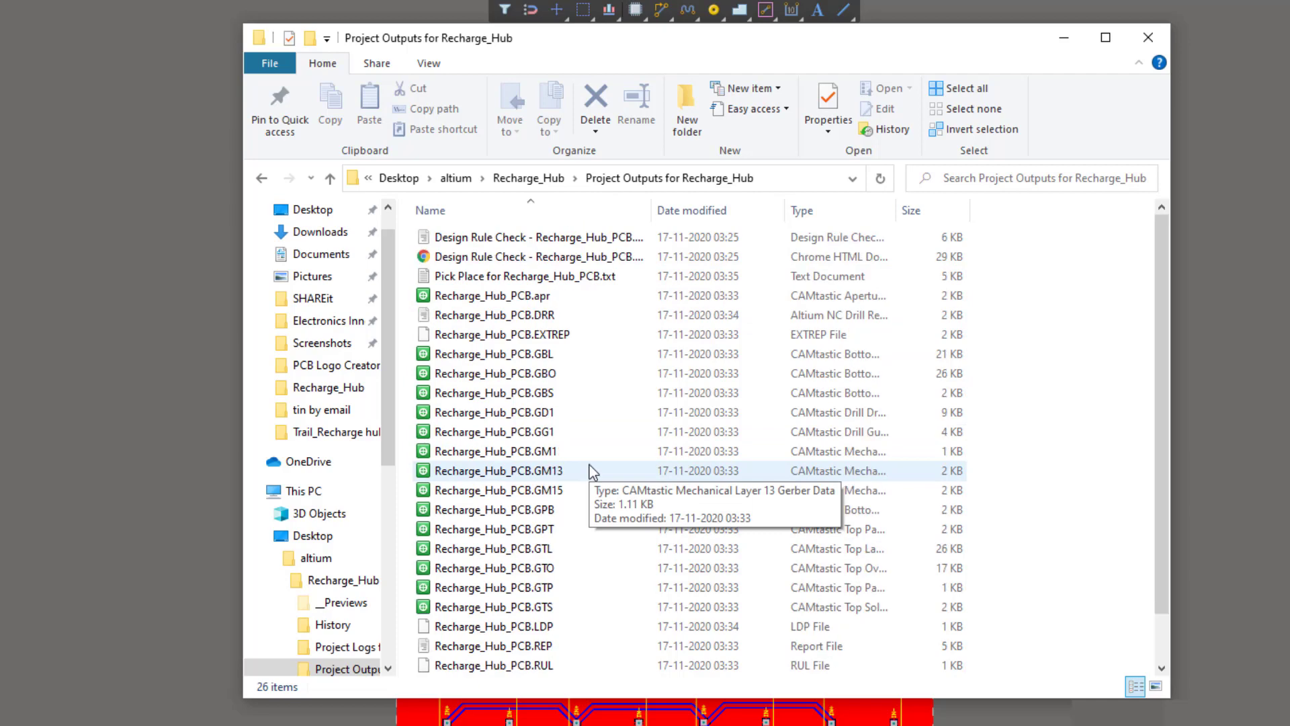
{"action": "left_click", "coordinate": [549, 183]}
{"action": "right_click", "coordinate": [551, 297]}
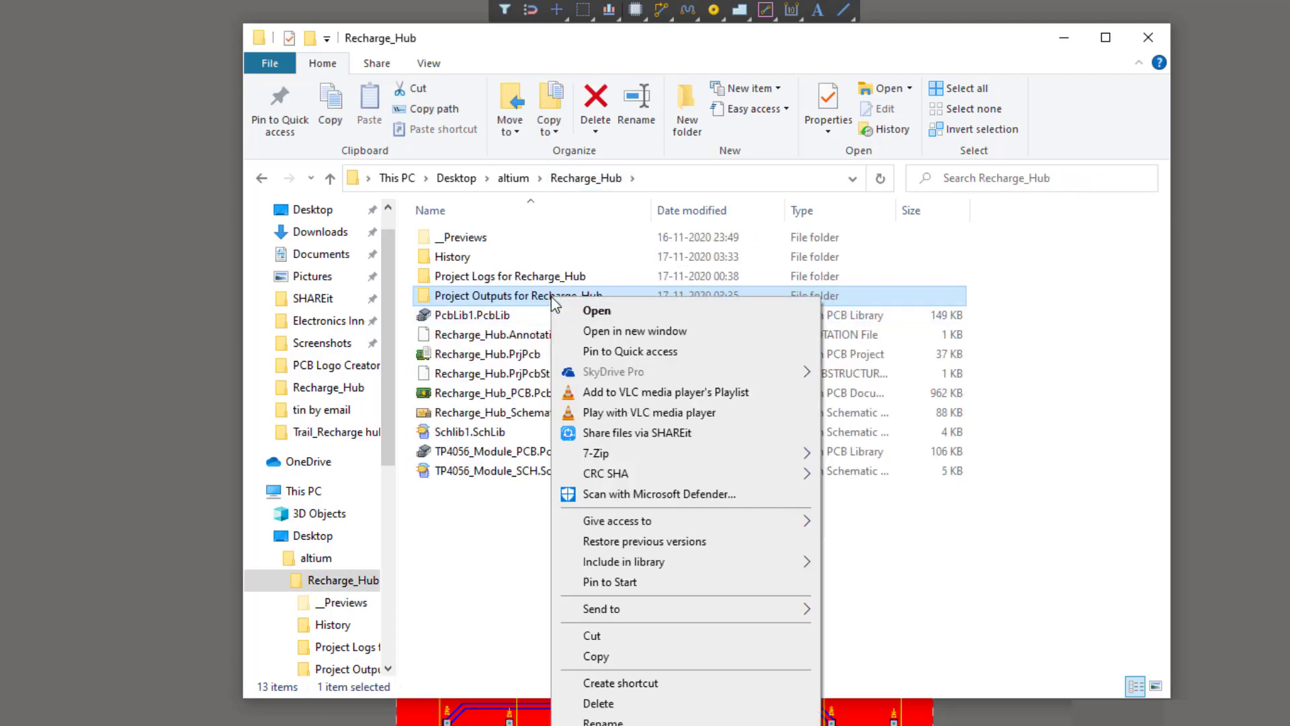
{"action": "mouse_move", "coordinate": [705, 454]}
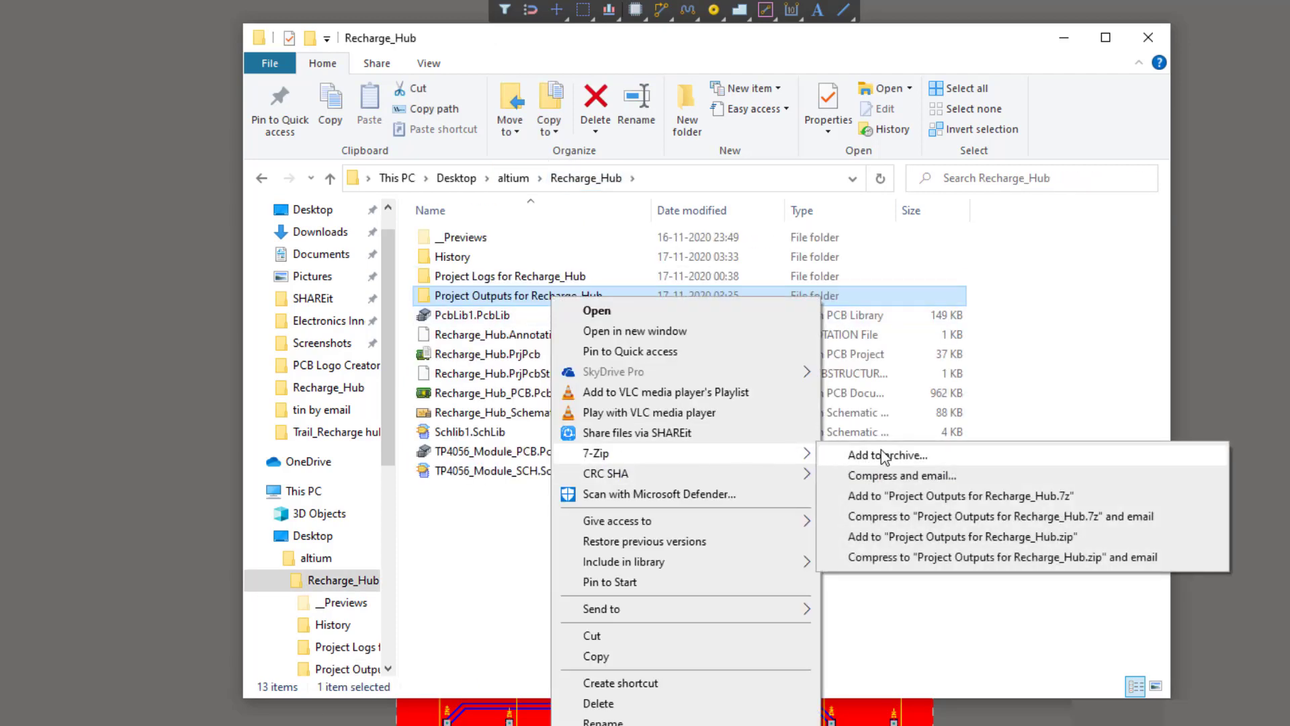
{"action": "left_click", "coordinate": [887, 536]}
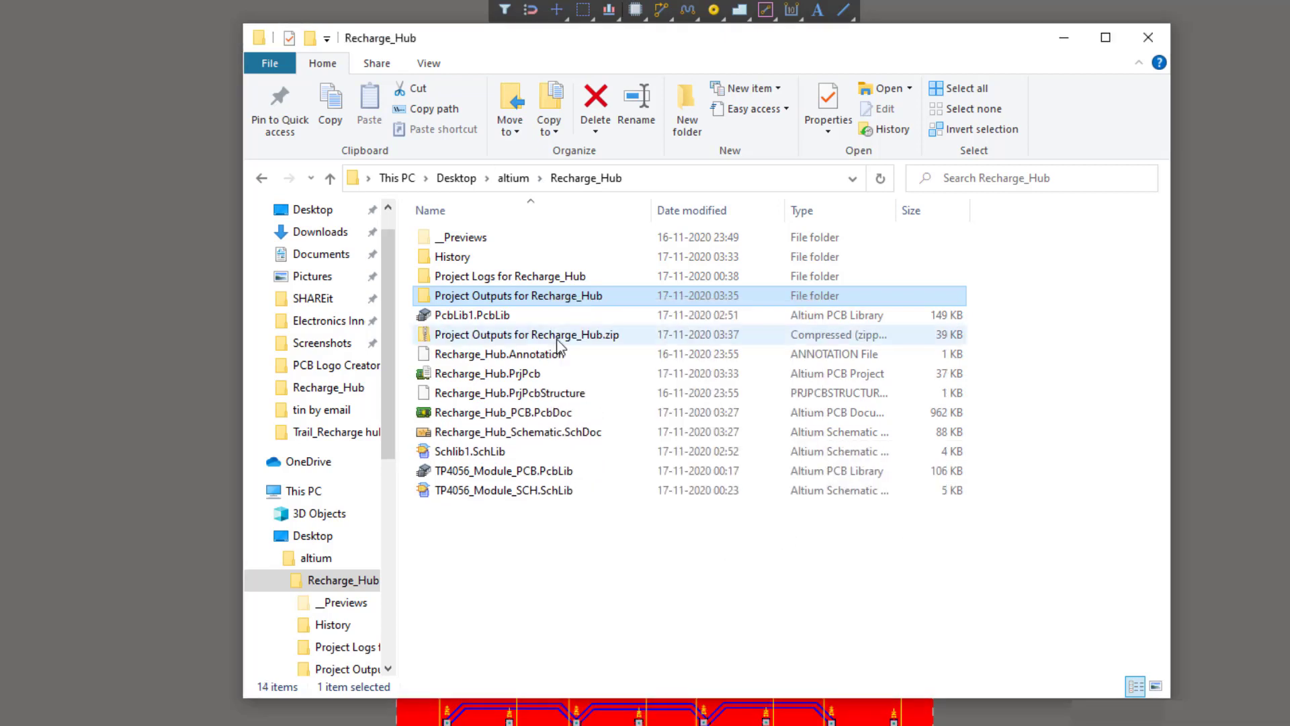
{"action": "left_click", "coordinate": [558, 340]}
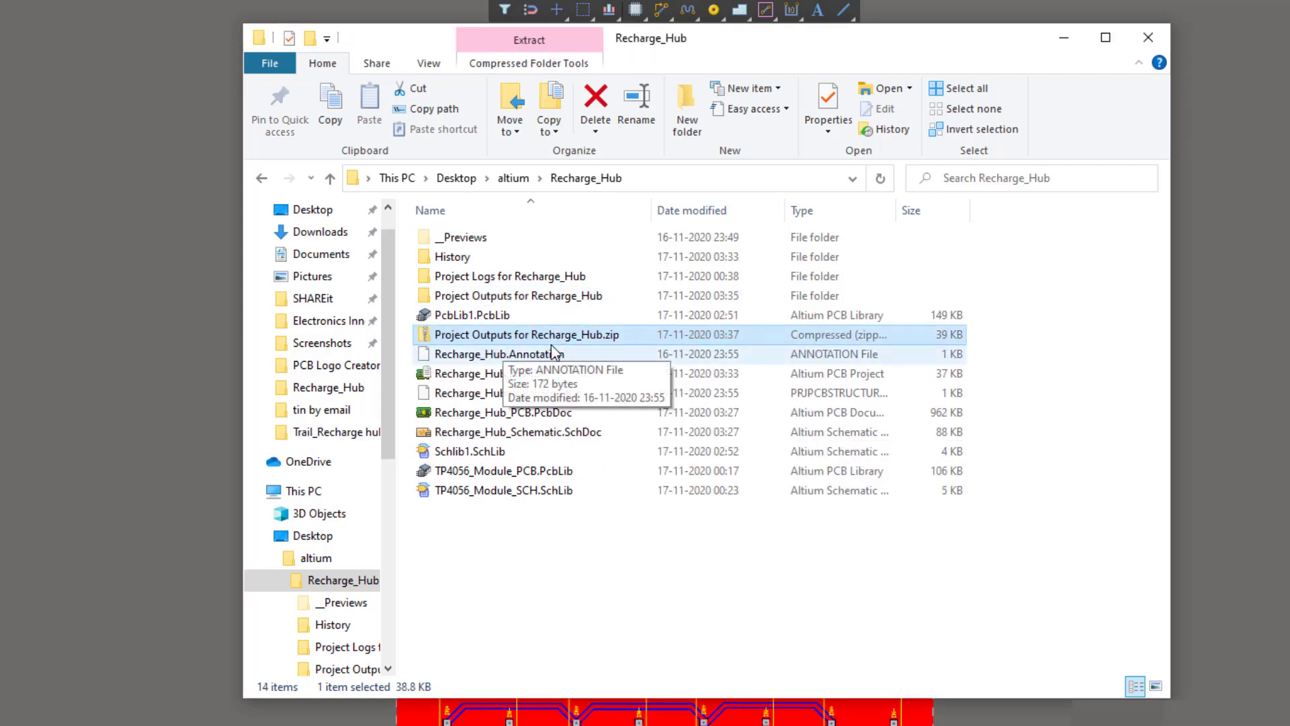
{"action": "left_click", "coordinate": [1063, 37]}
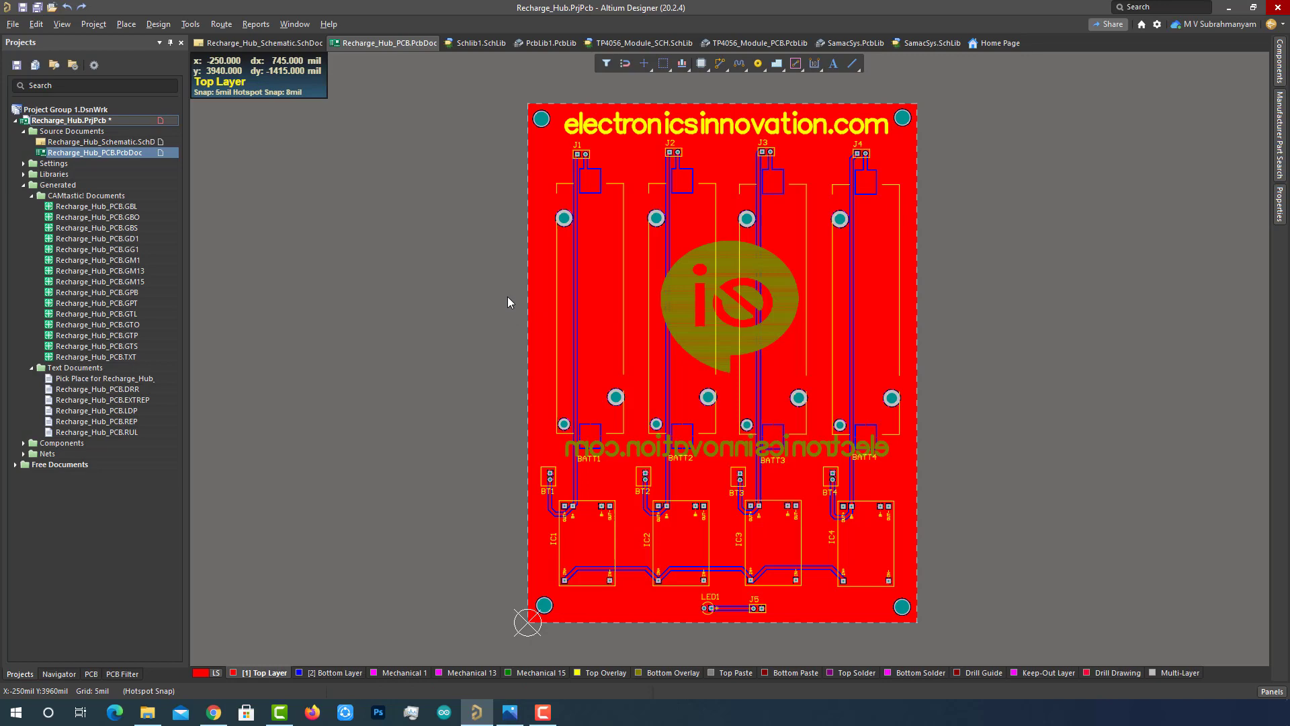
Step: Review the Recharge_Hub schematic and the TP4056 module's schematic symbol and PCB footprint in their library documents
{"action": "left_click", "coordinate": [254, 43]}
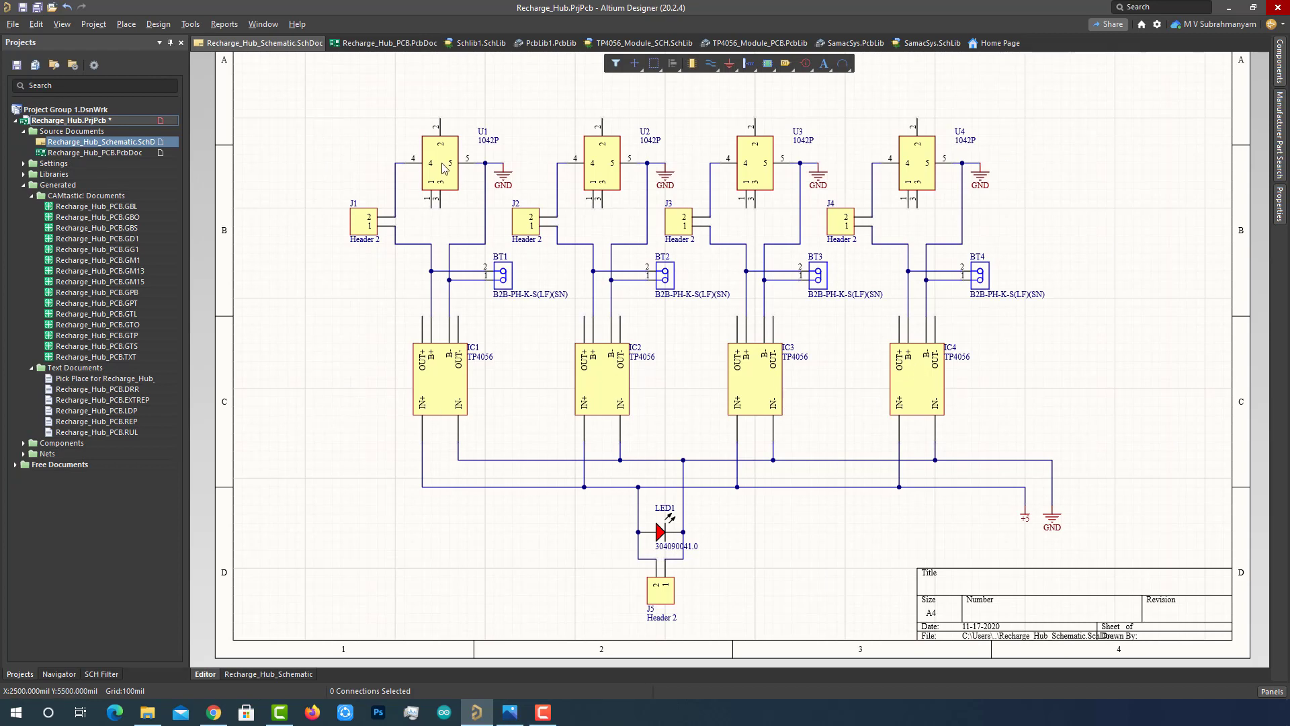
{"action": "left_click", "coordinate": [13, 24]}
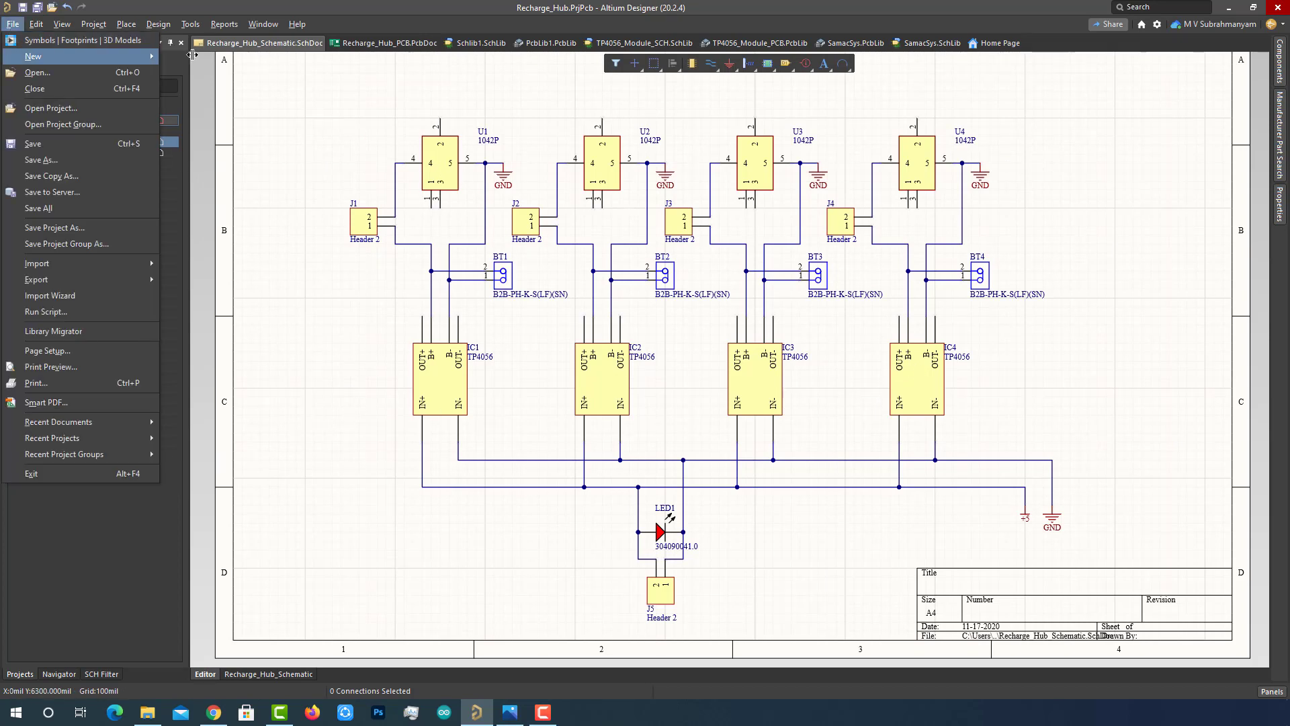
{"action": "left_click", "coordinate": [454, 154]}
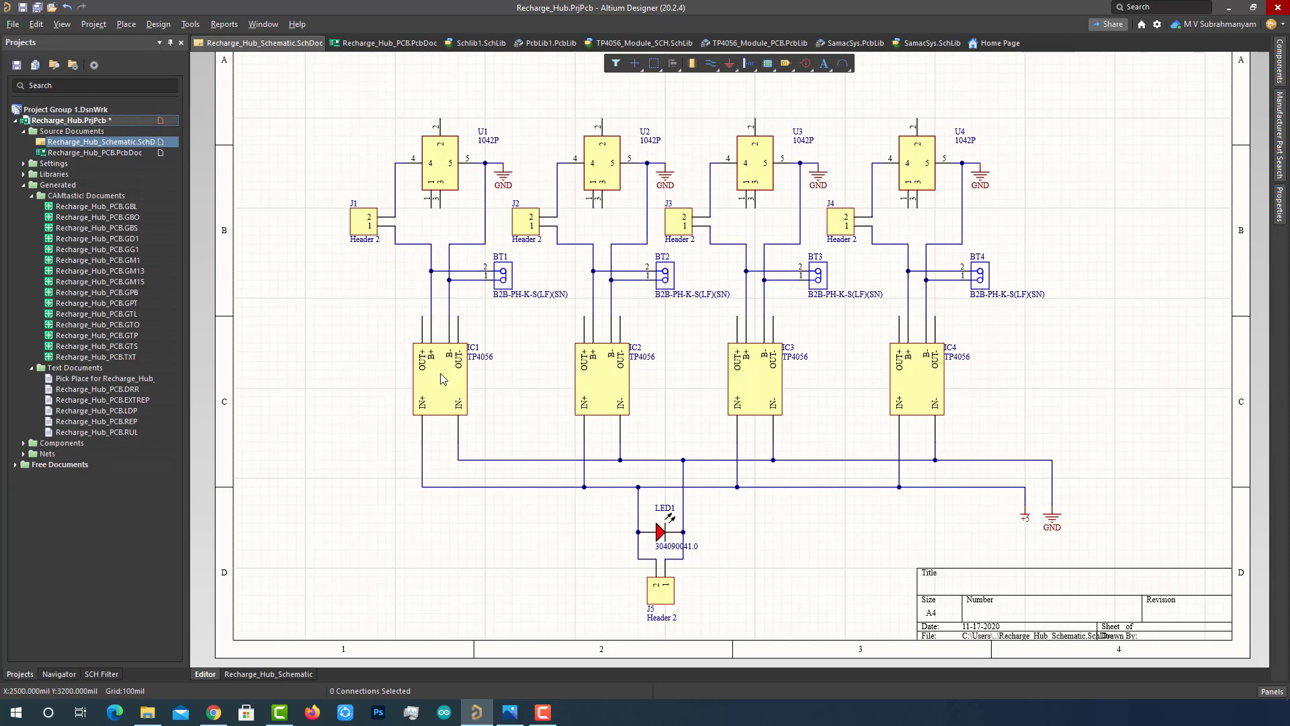
{"action": "left_click", "coordinate": [643, 45]}
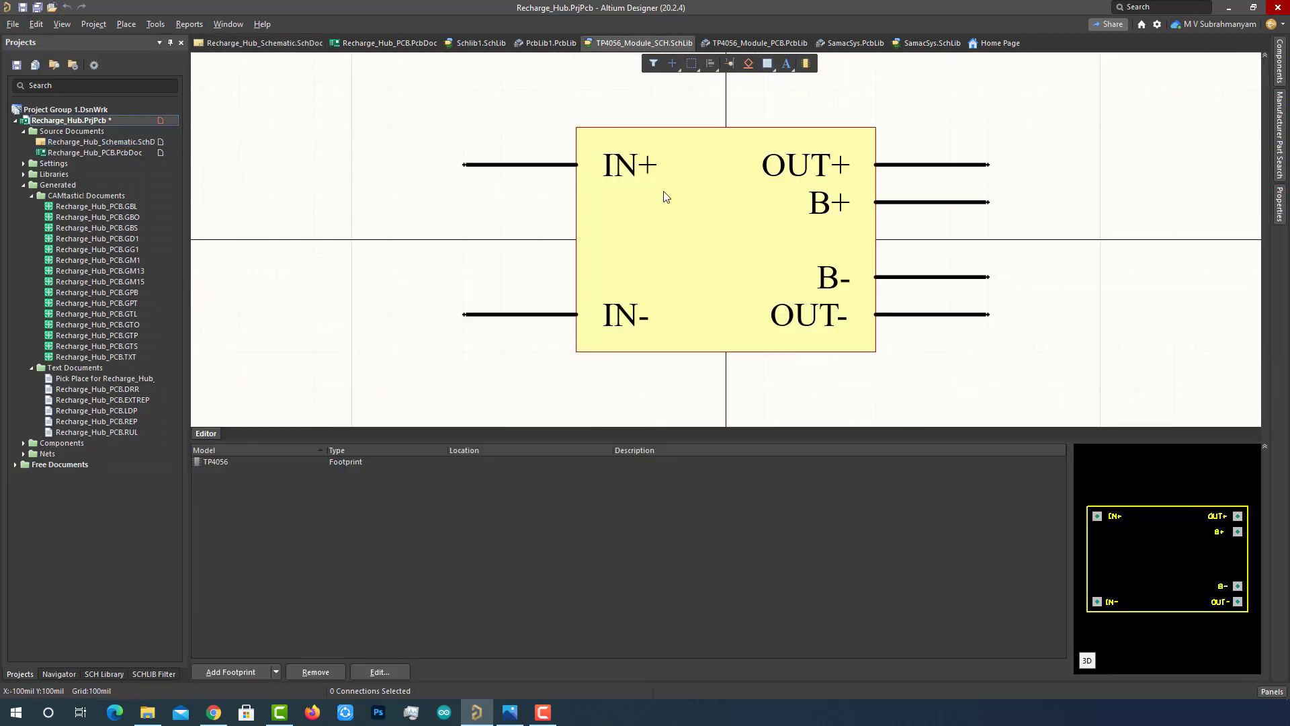
{"action": "left_click", "coordinate": [732, 42]}
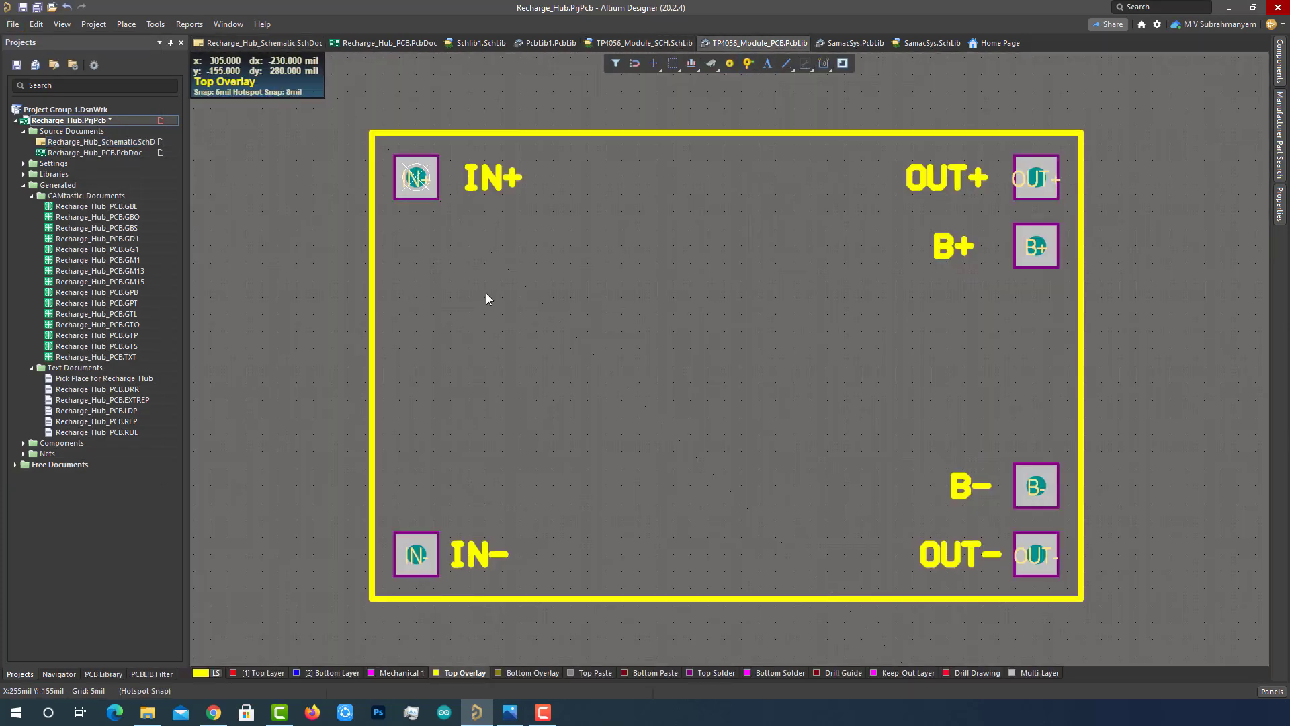
{"action": "left_click", "coordinate": [272, 43]}
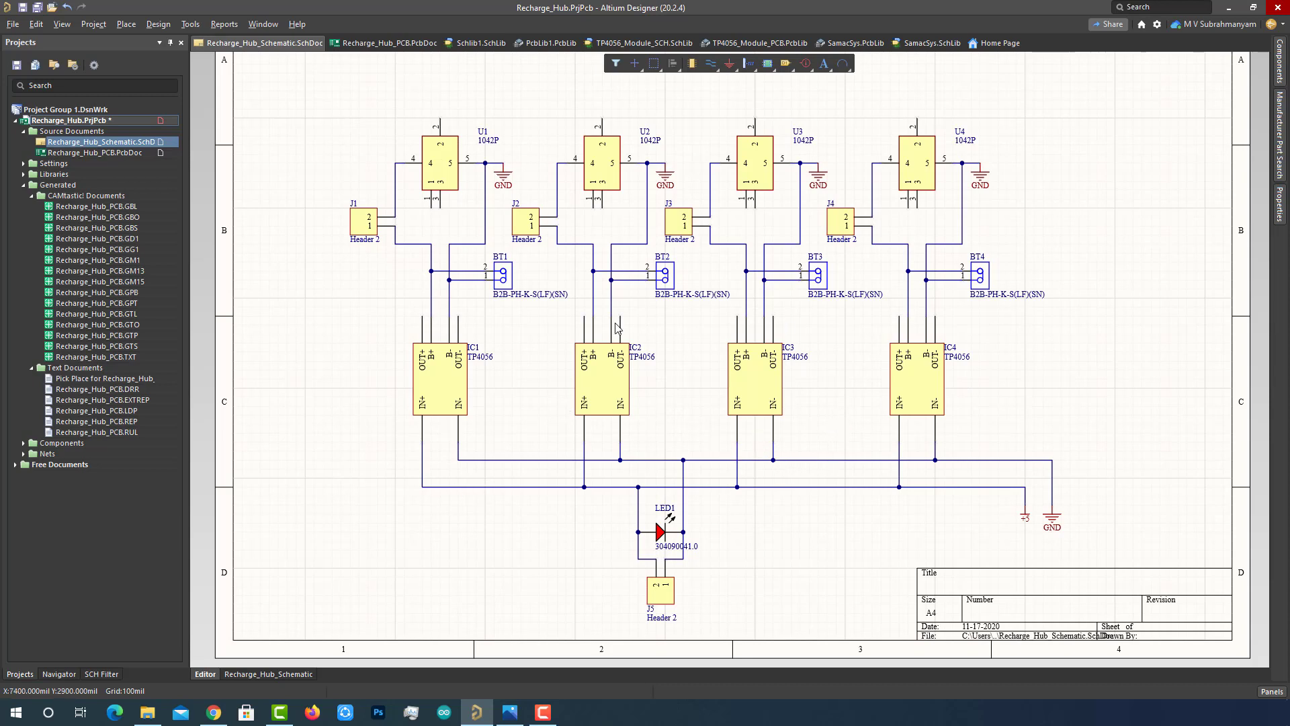
Step: Show the Recharge_Hub PCB document and inspect the board in 3D view
{"action": "left_click", "coordinate": [383, 44]}
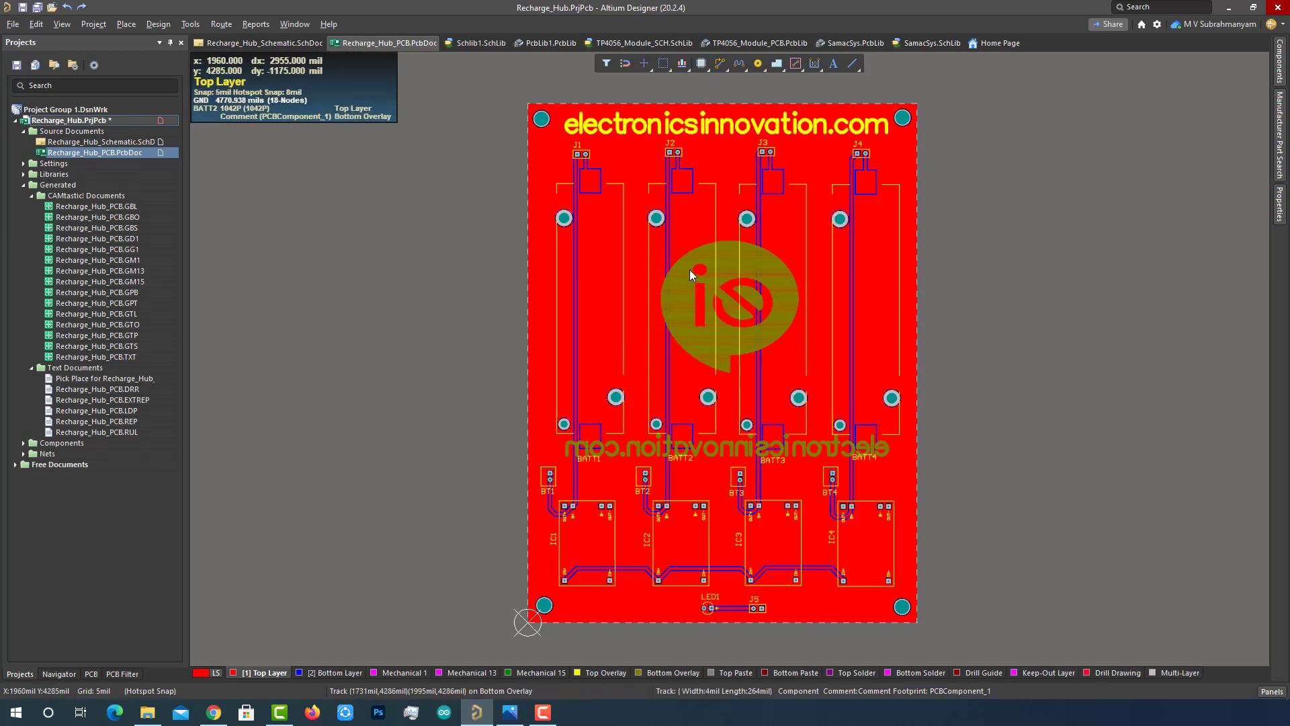
{"action": "key", "text": "3"}
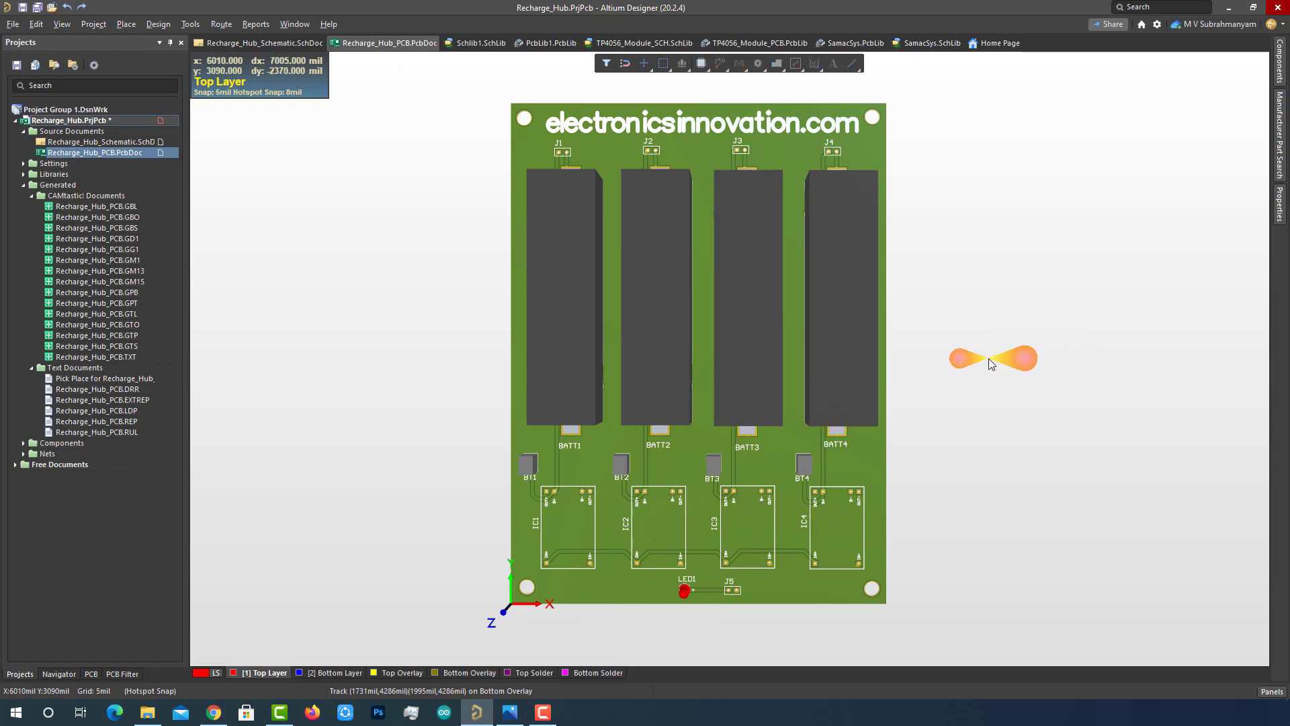
{"action": "key", "text": "shift"}
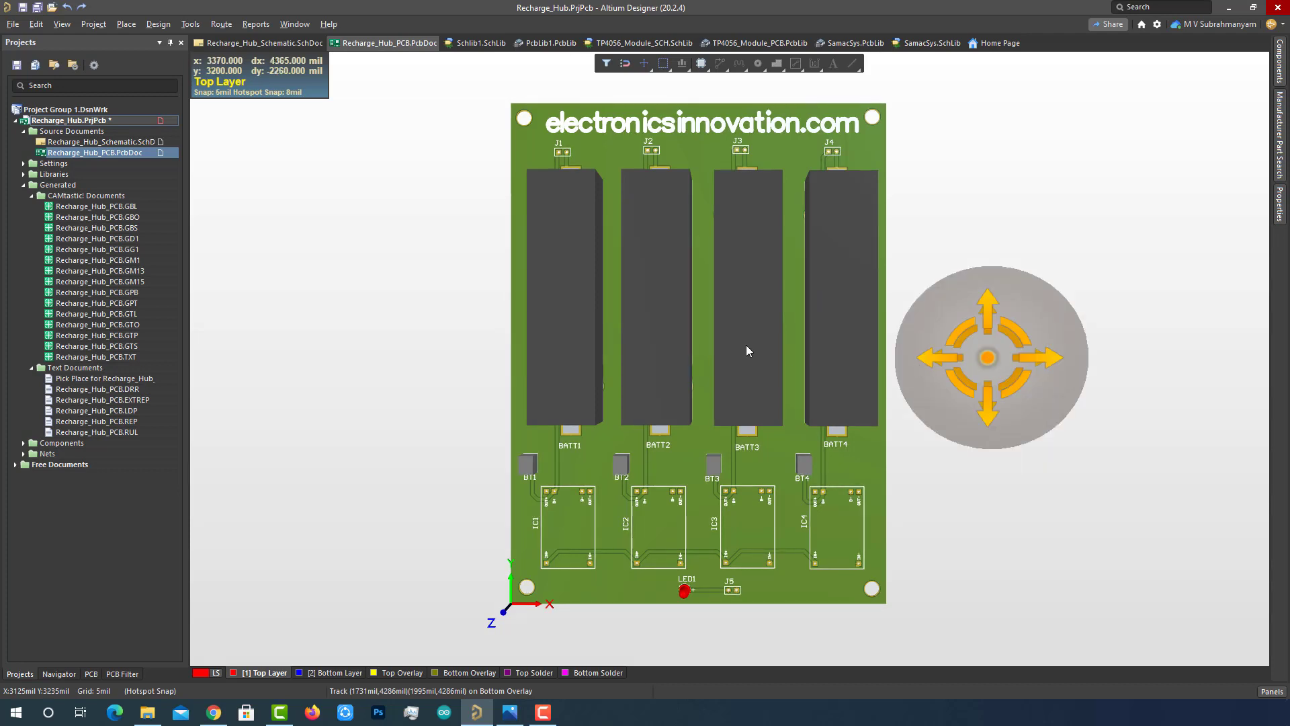
{"action": "key", "text": "shift"}
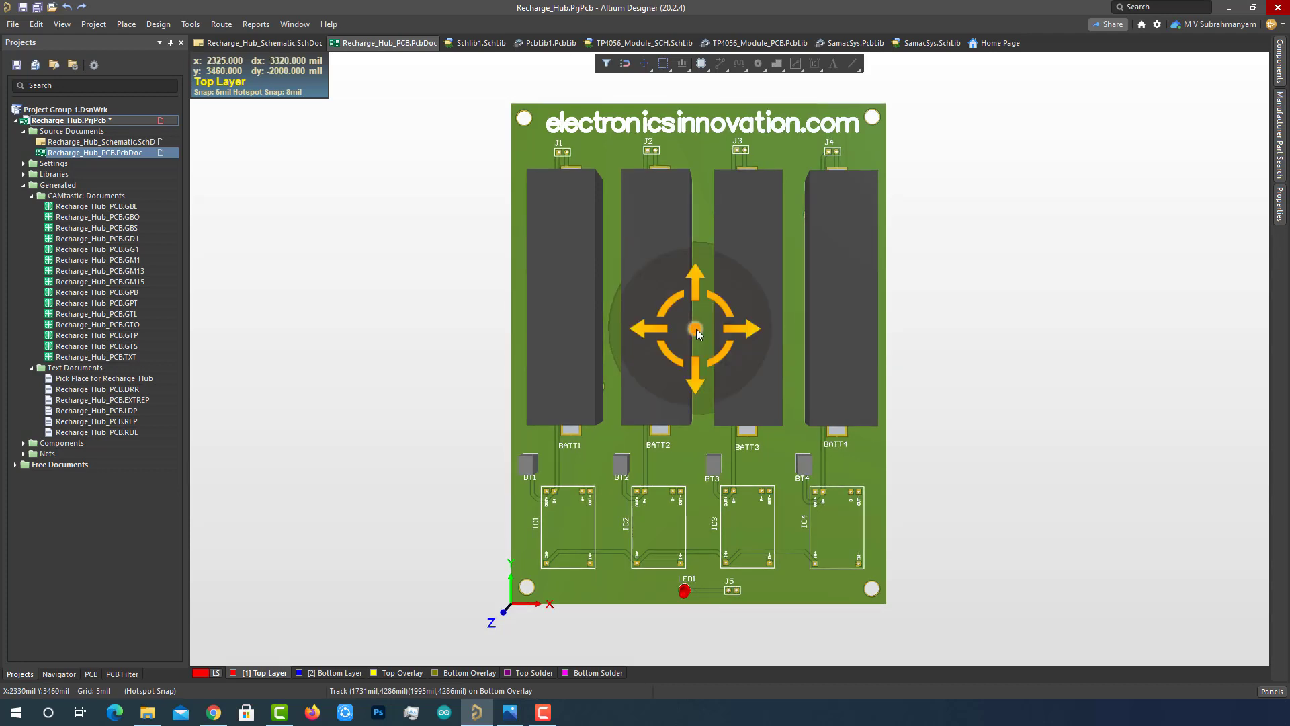